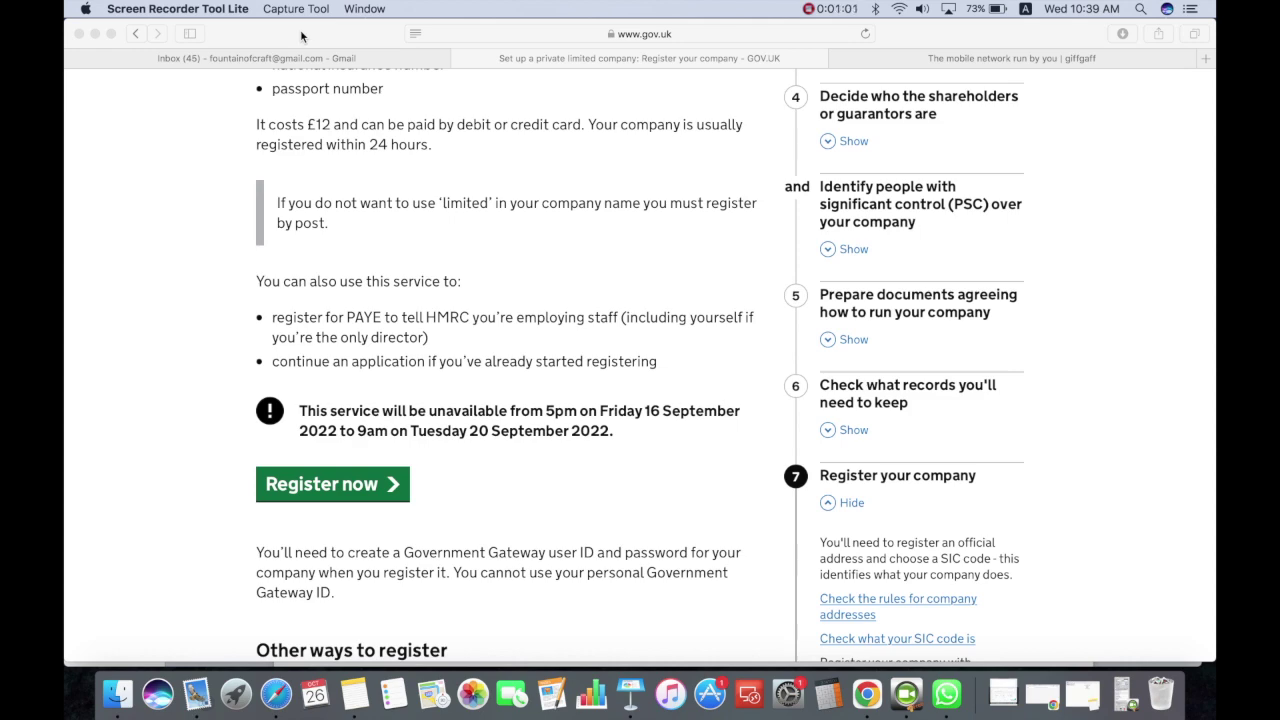
scroll(215, 302, "up", 1)
scroll(215, 302, "down", 2)
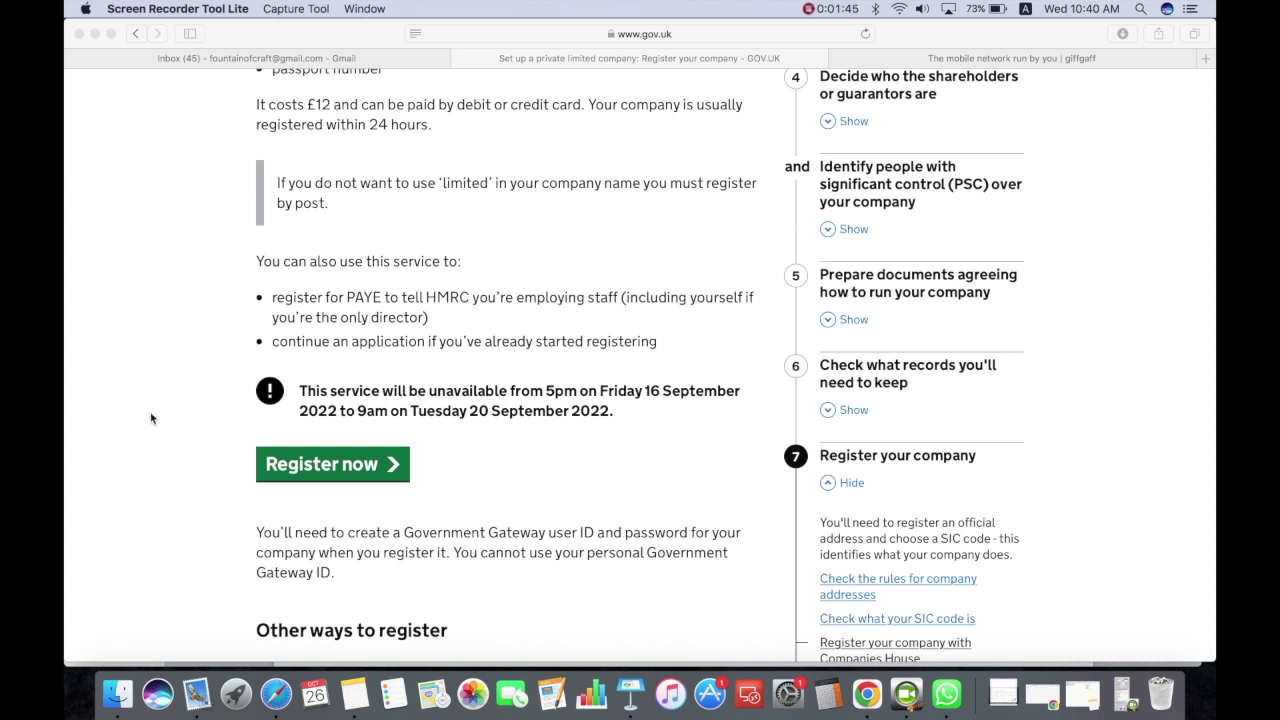
left_click(320, 461)
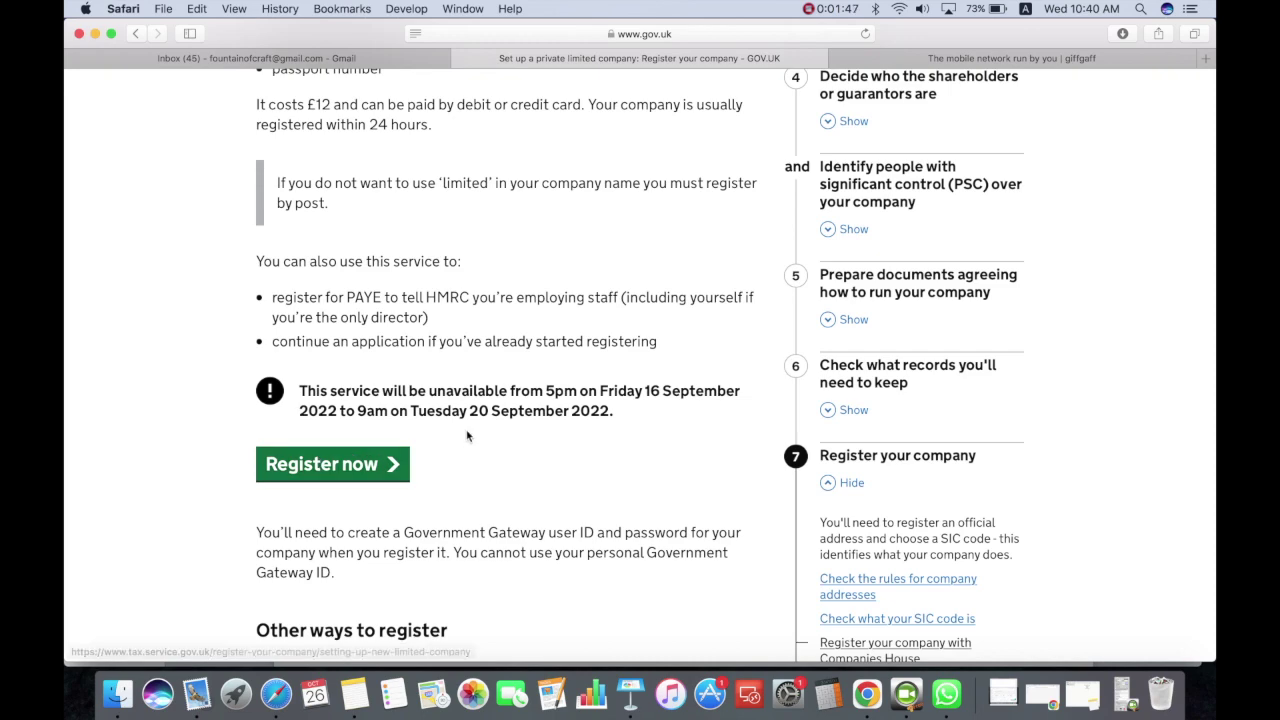
left_click(641, 36)
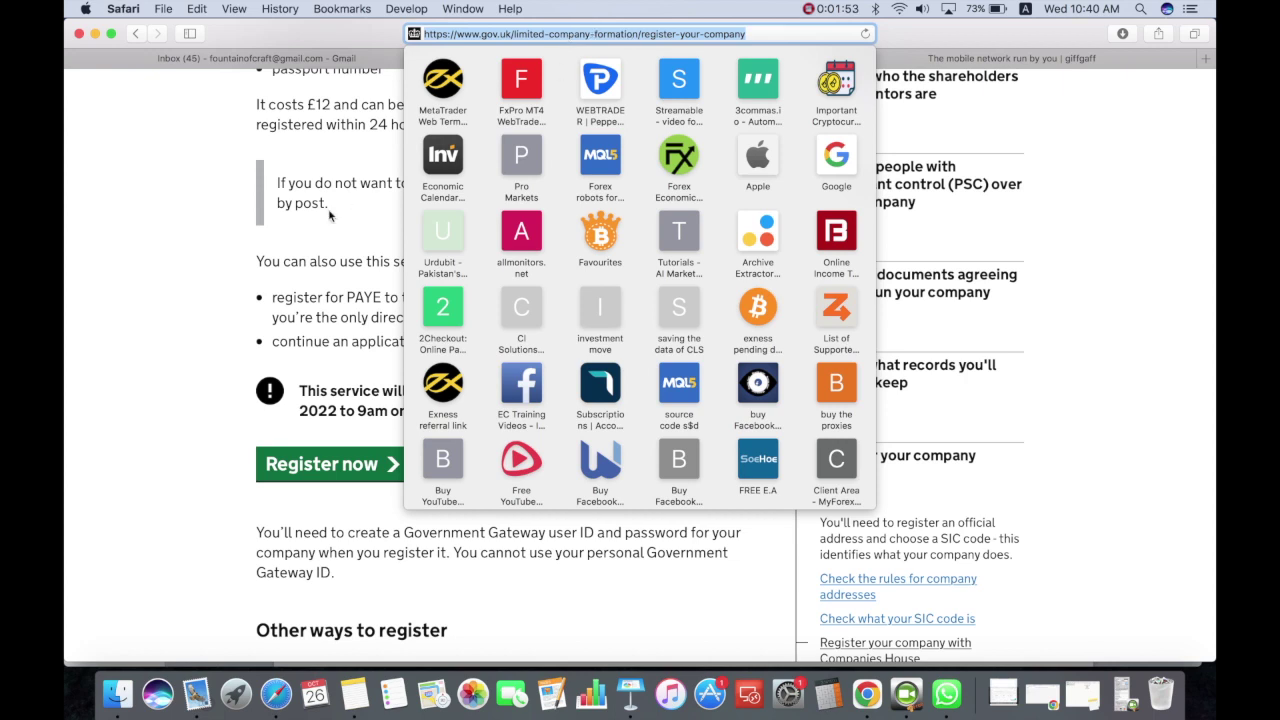
left_click(195, 295)
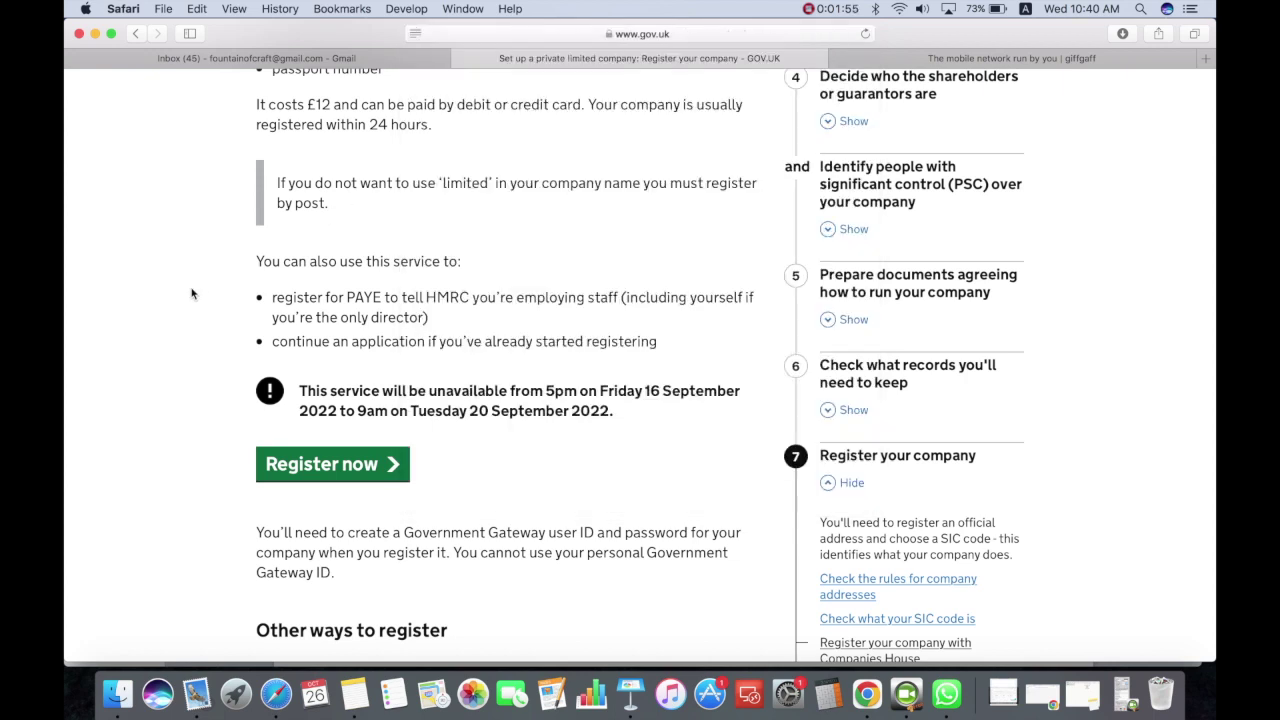
Step: Start online company registration, accept additional cookies, and confirm starting a new application
left_click(370, 466)
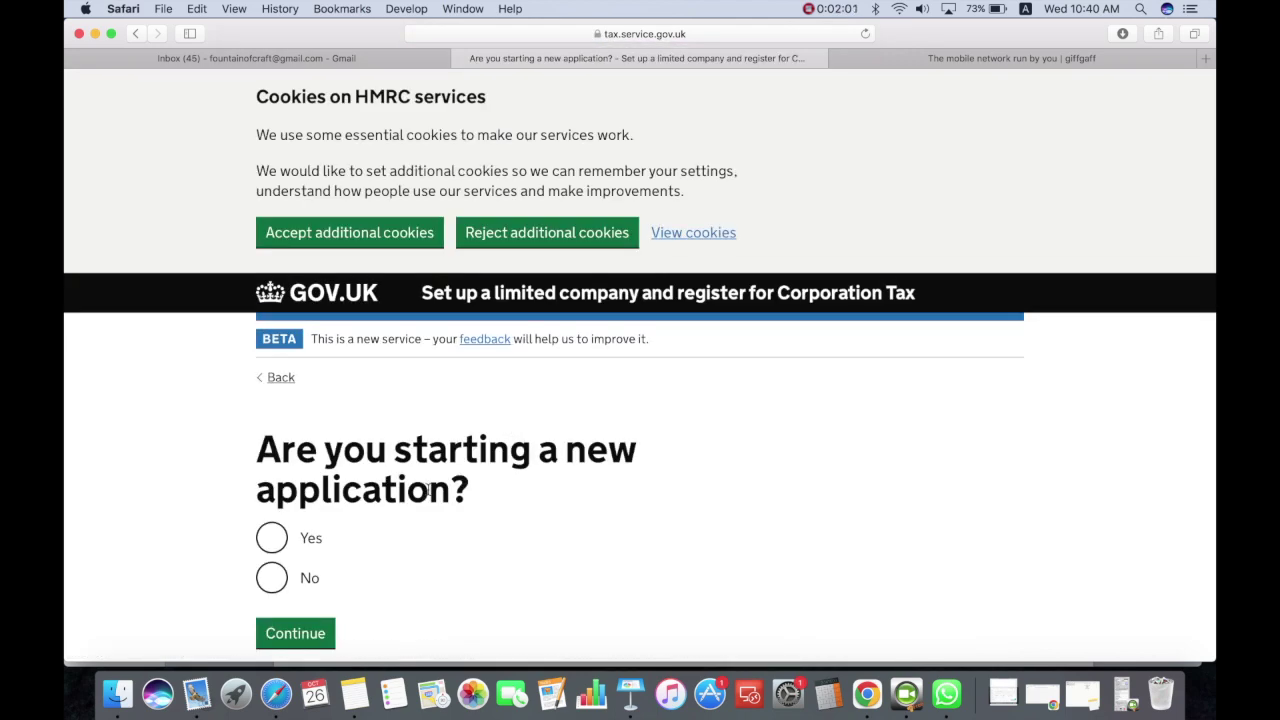
scroll(537, 500, "down", 2)
left_click(370, 157)
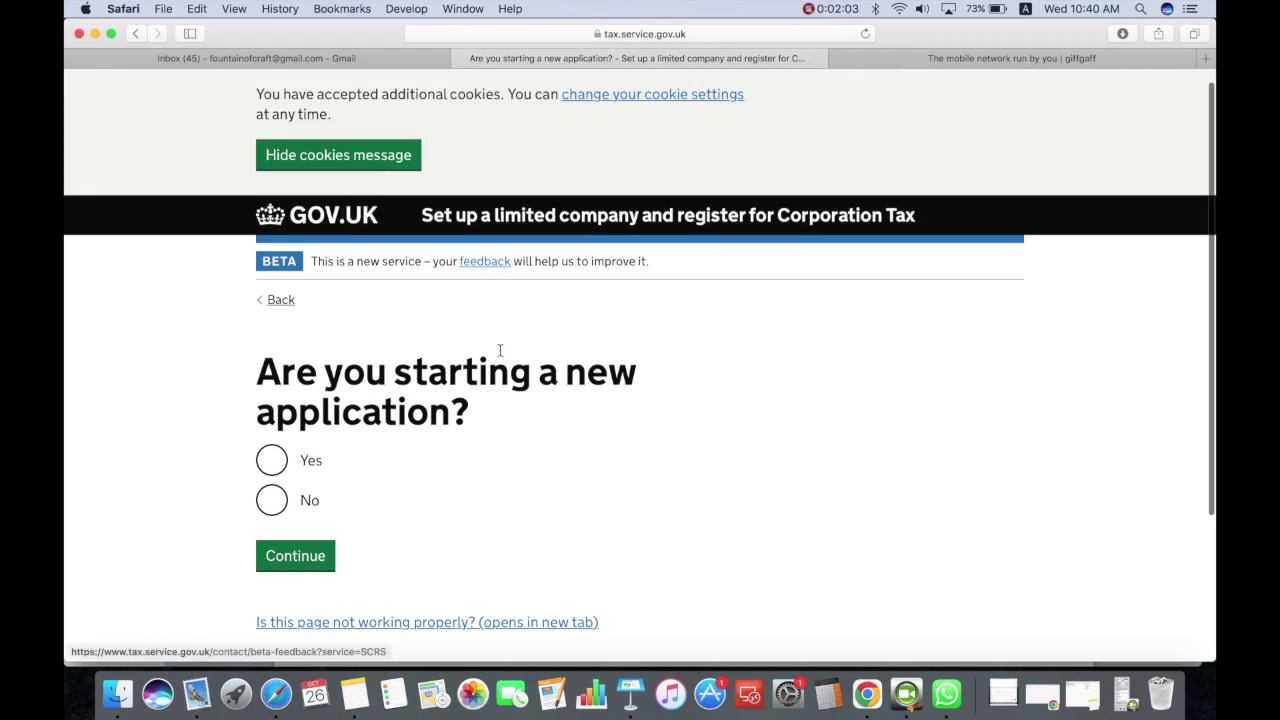
scroll(580, 414, "down", 2)
left_click(290, 401)
left_click(297, 496)
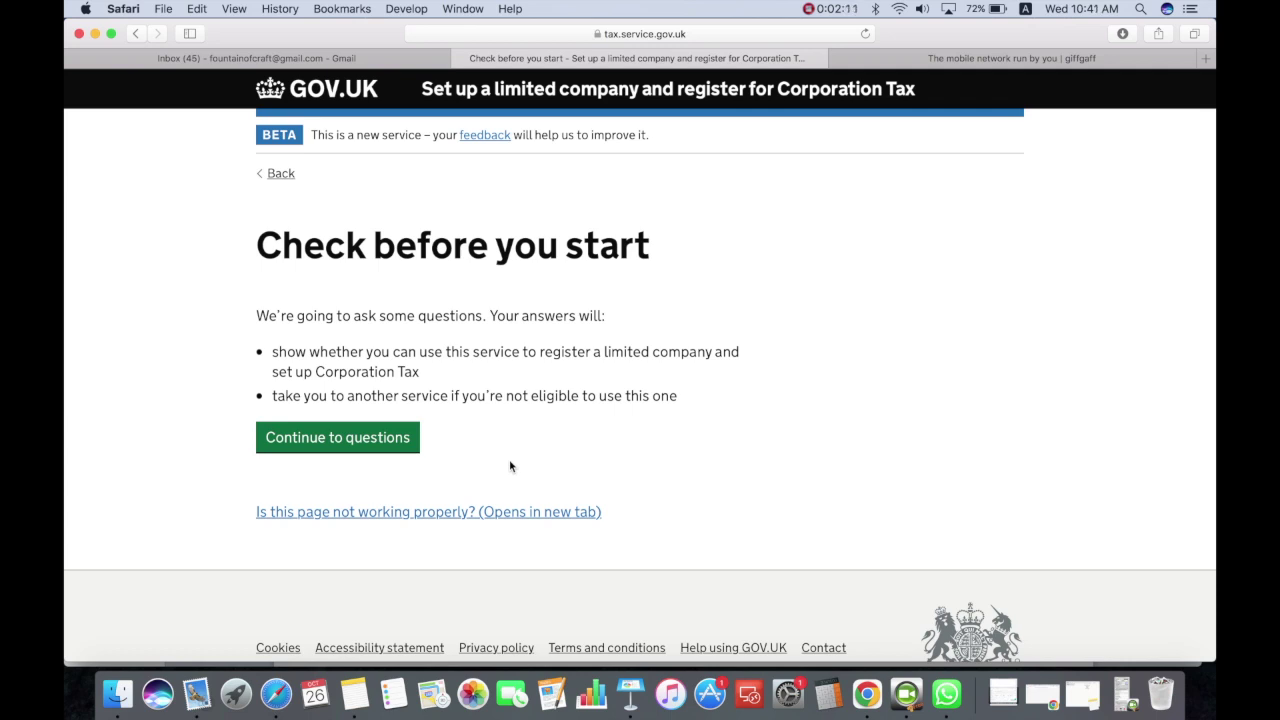
Step: Answer Yes to paying by card or PayPal and No to the secure register
left_click(358, 442)
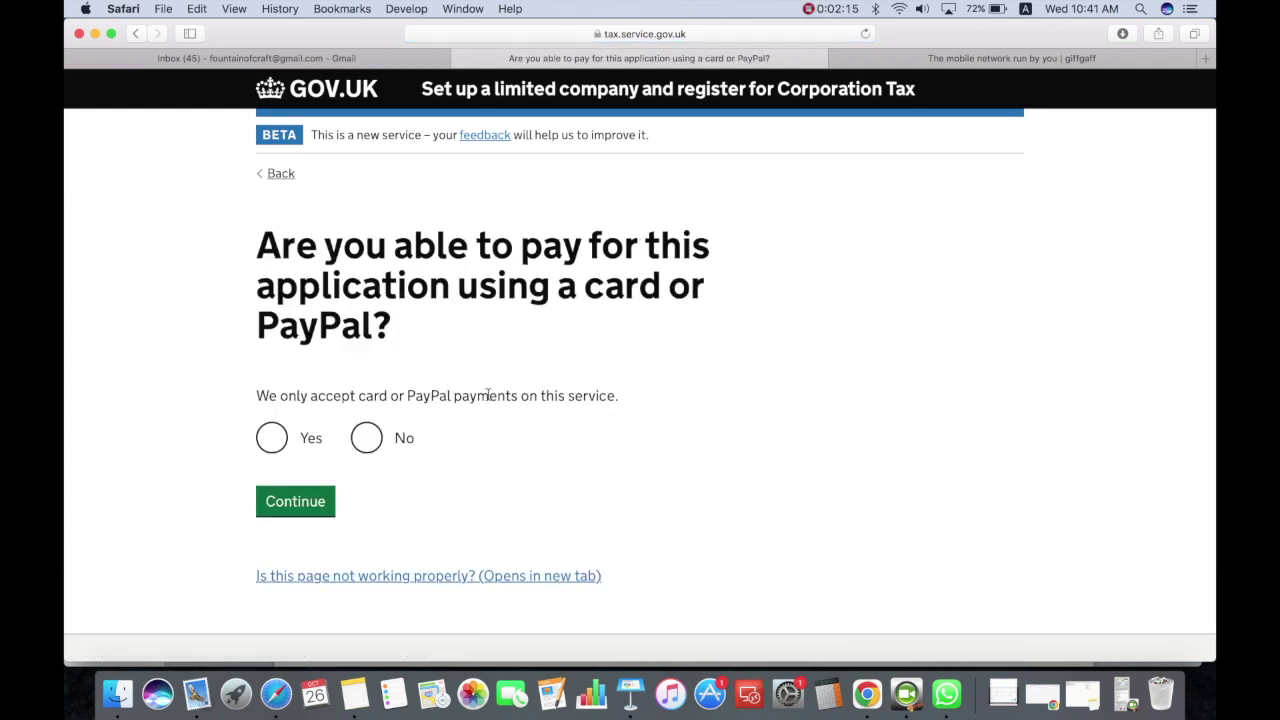
scroll(557, 459, "down", 1)
scroll(557, 459, "up", 1)
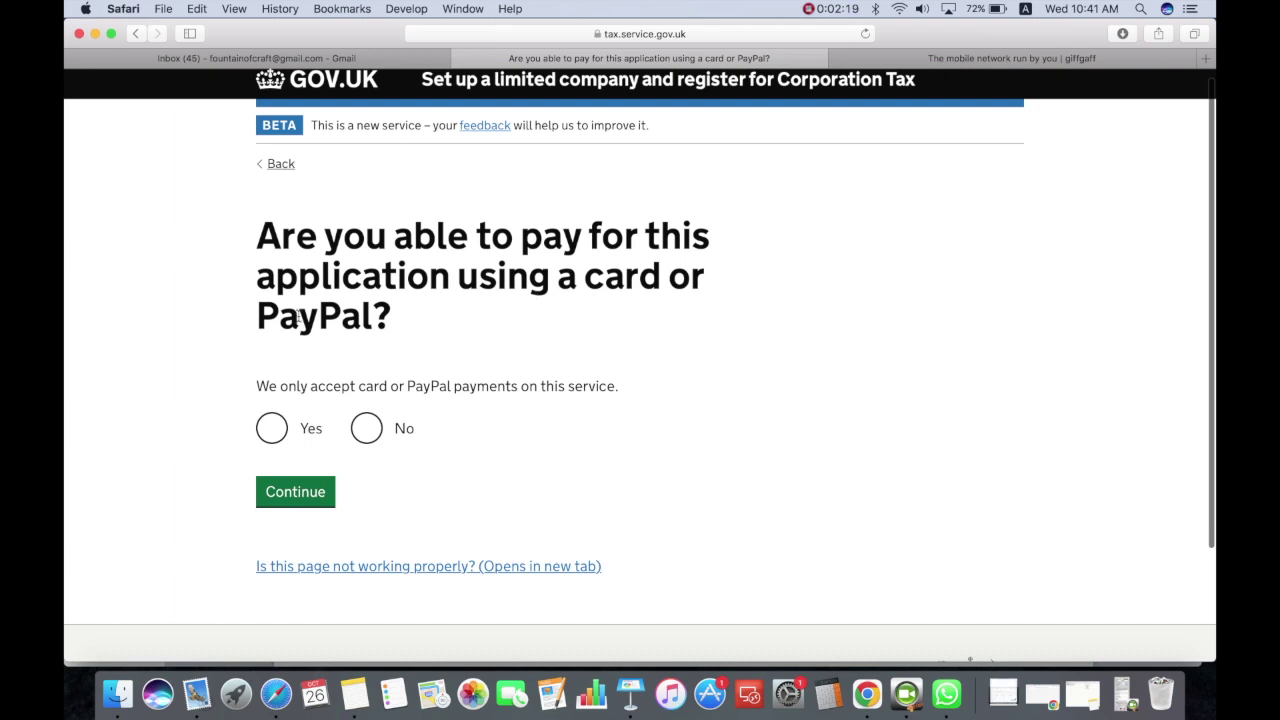
left_click(272, 428)
left_click(276, 489)
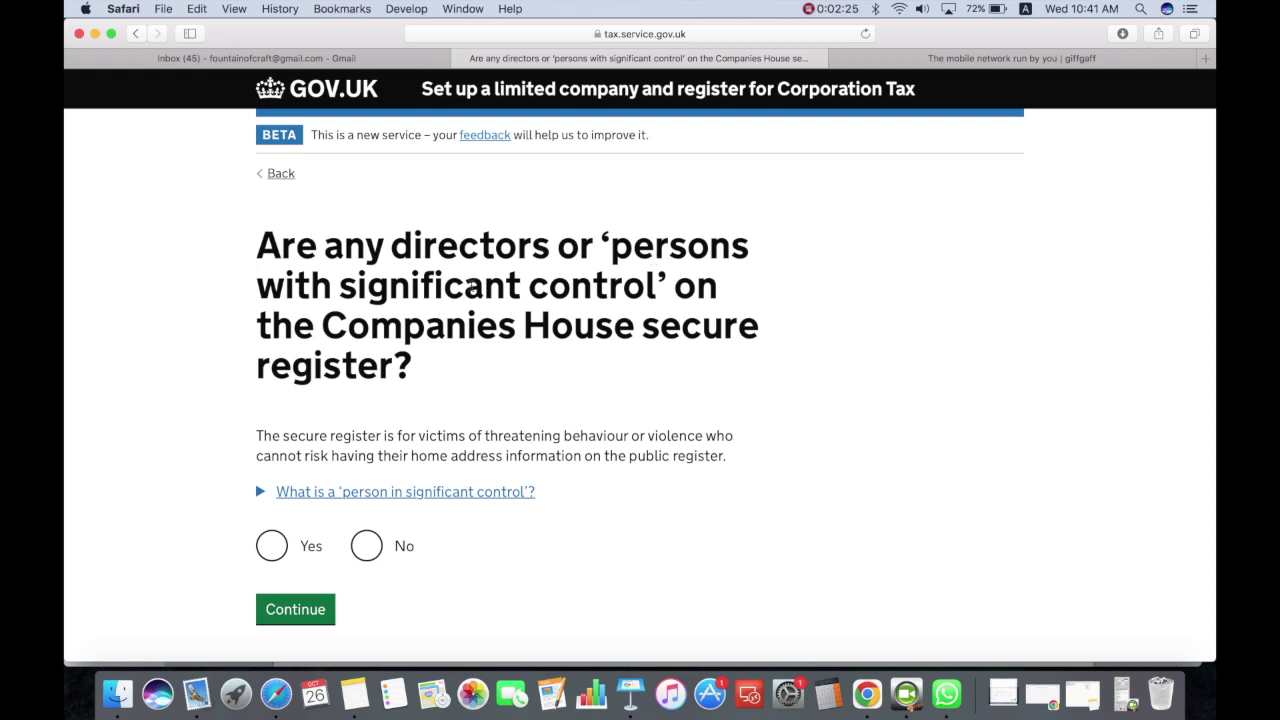
scroll(598, 375, "down", 1)
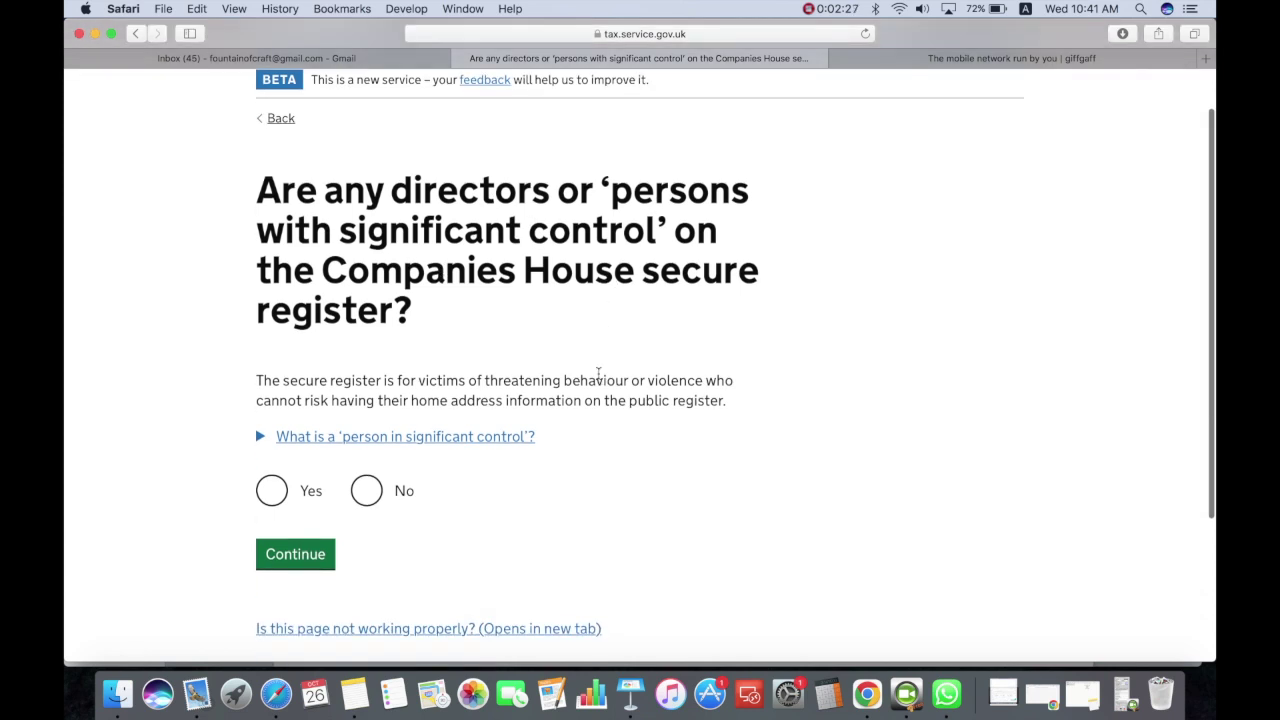
left_click(367, 490)
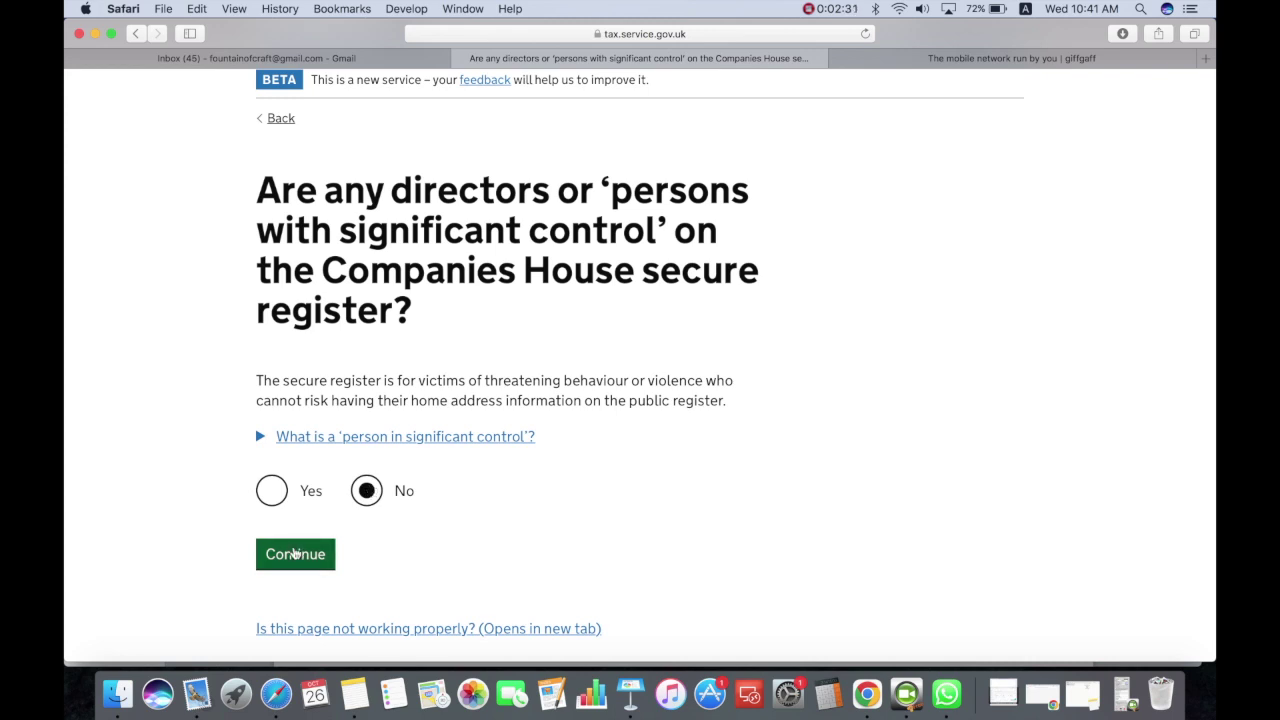
left_click(295, 553)
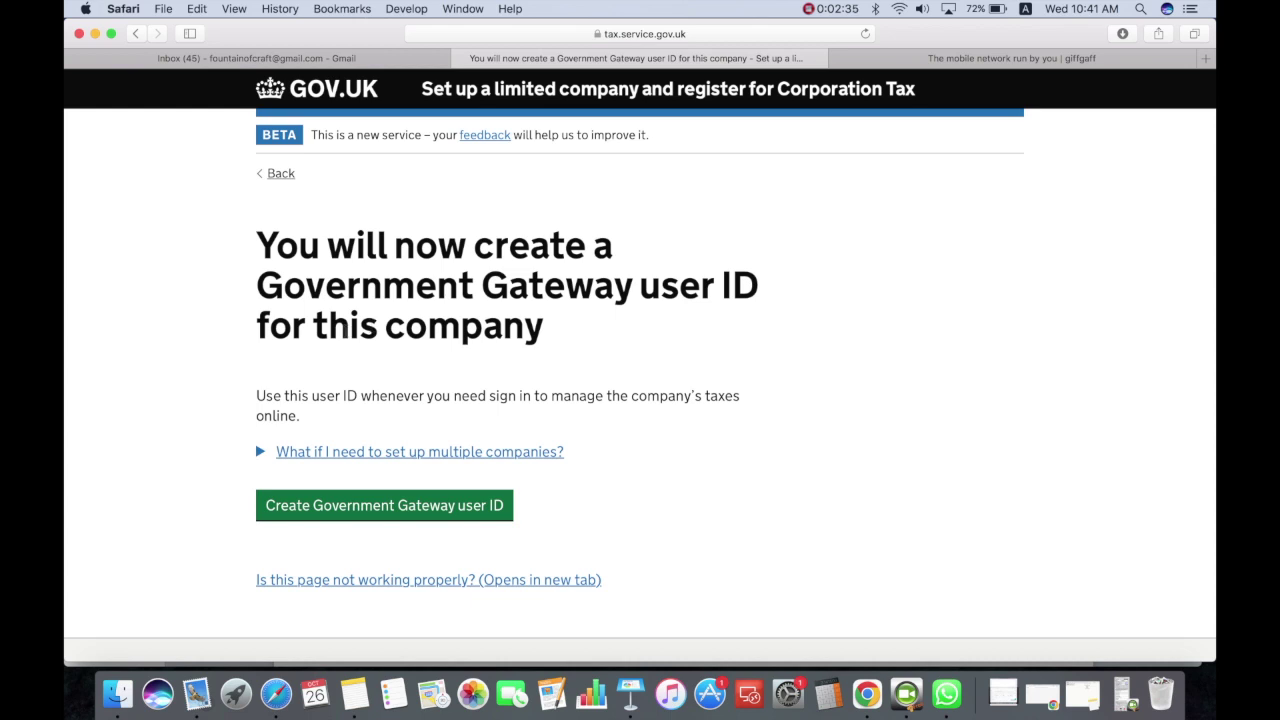
Step: Begin creating a Government Gateway user ID and submit the applicant's email address
left_click(342, 510)
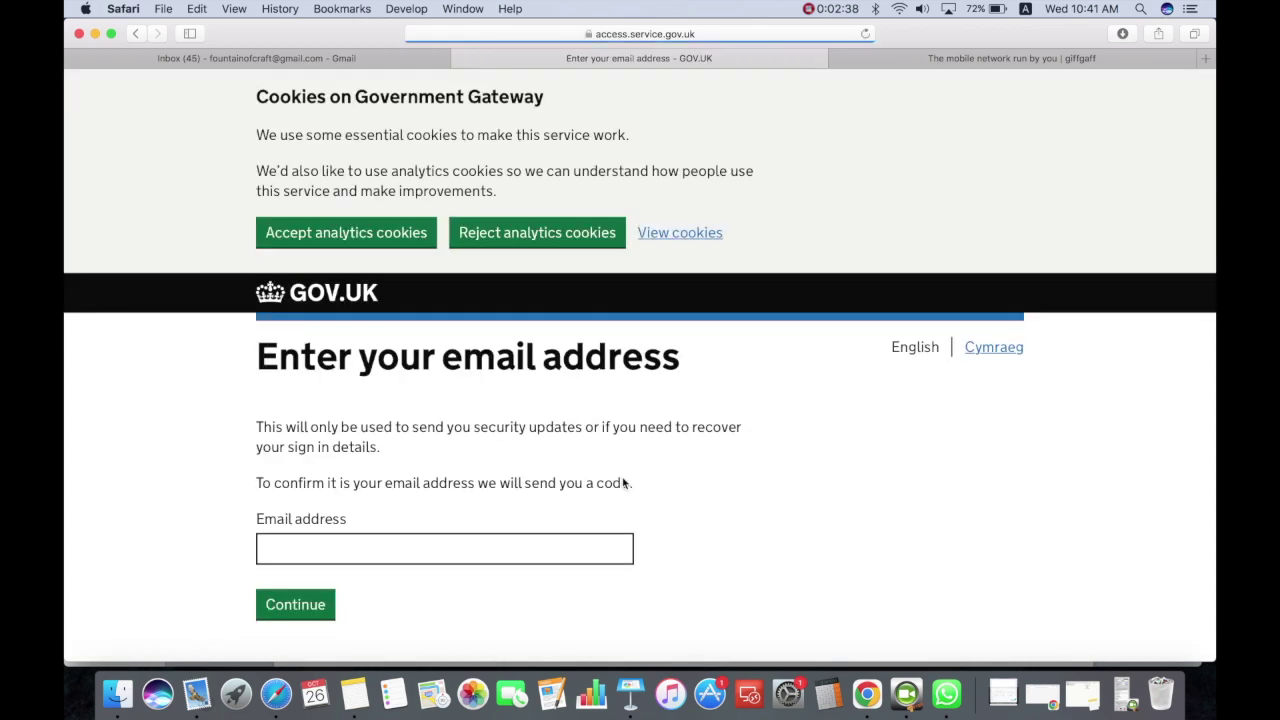
left_click(381, 554)
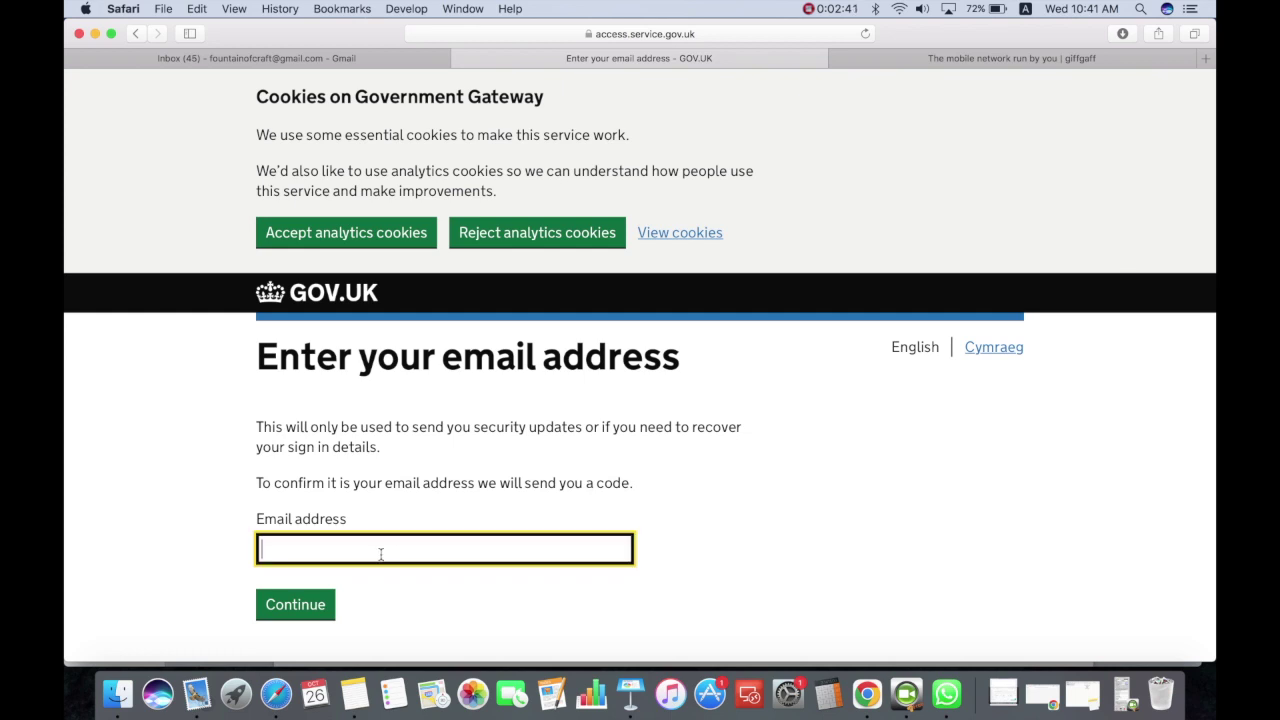
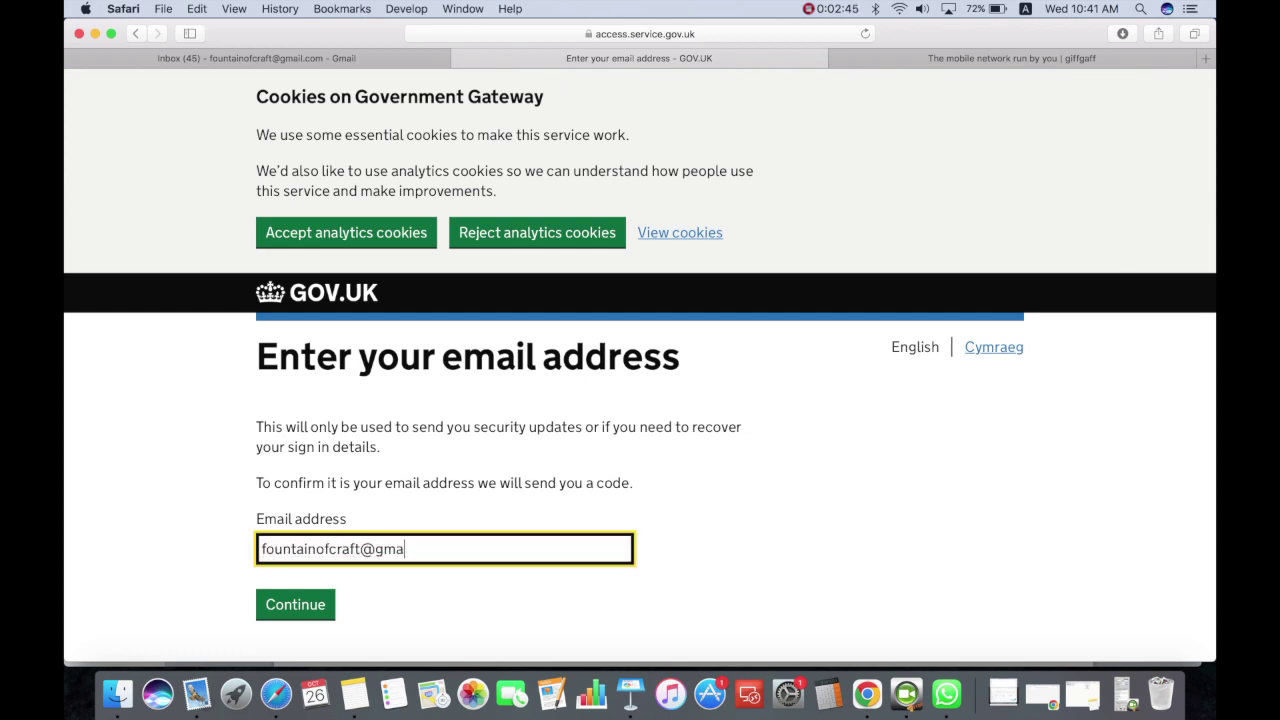
left_click(300, 605)
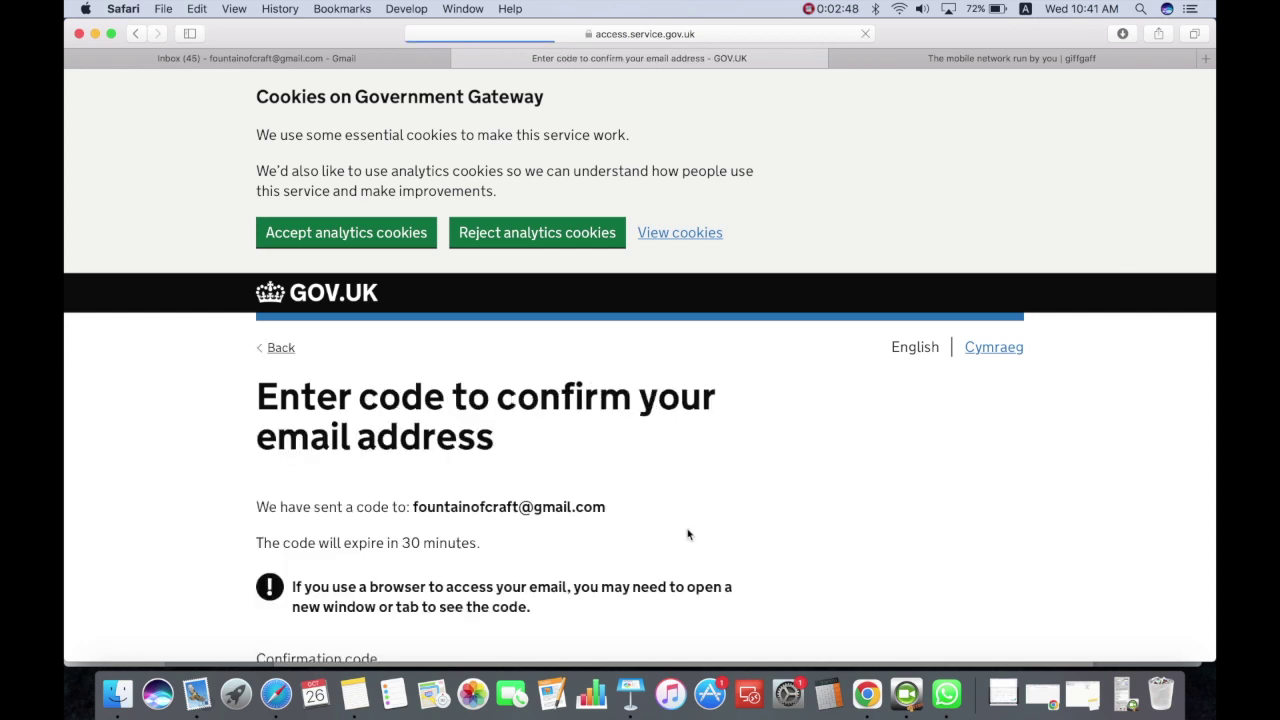
Step: Copy the confirmation code from the Government Gateway email in Gmail and return to GOV.UK
scroll(687, 534, "down", 3)
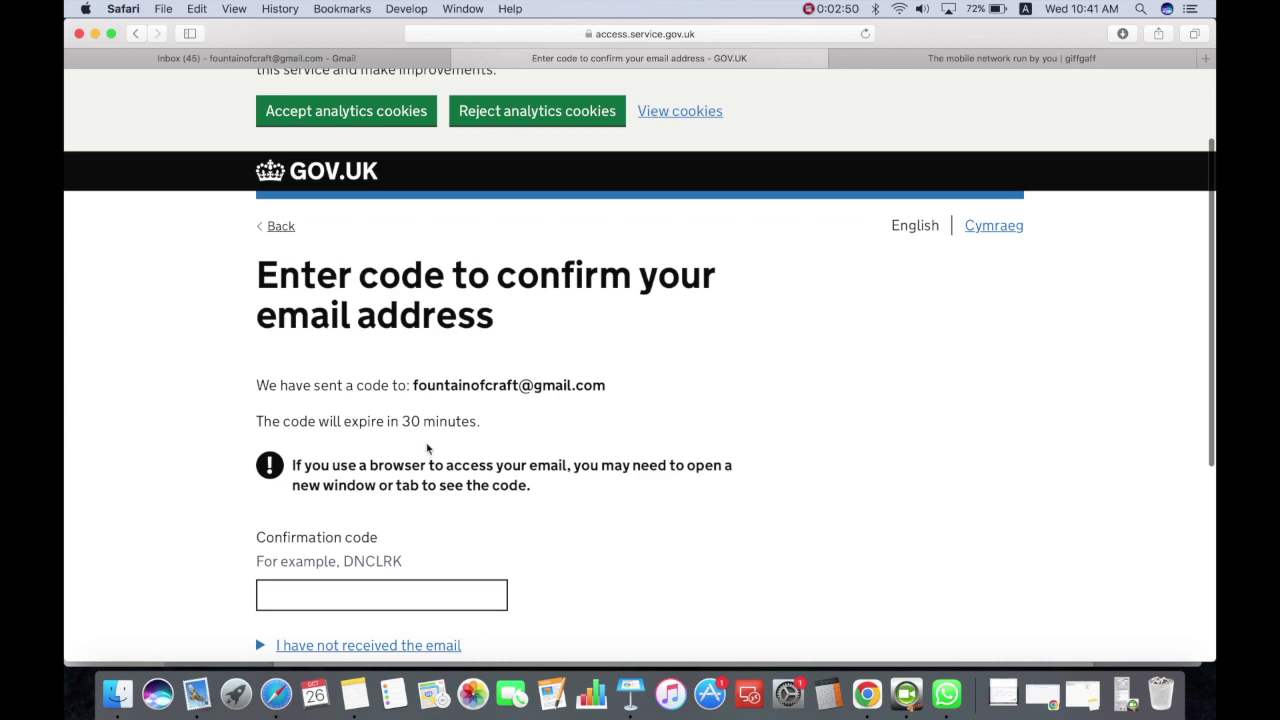
left_click(342, 57)
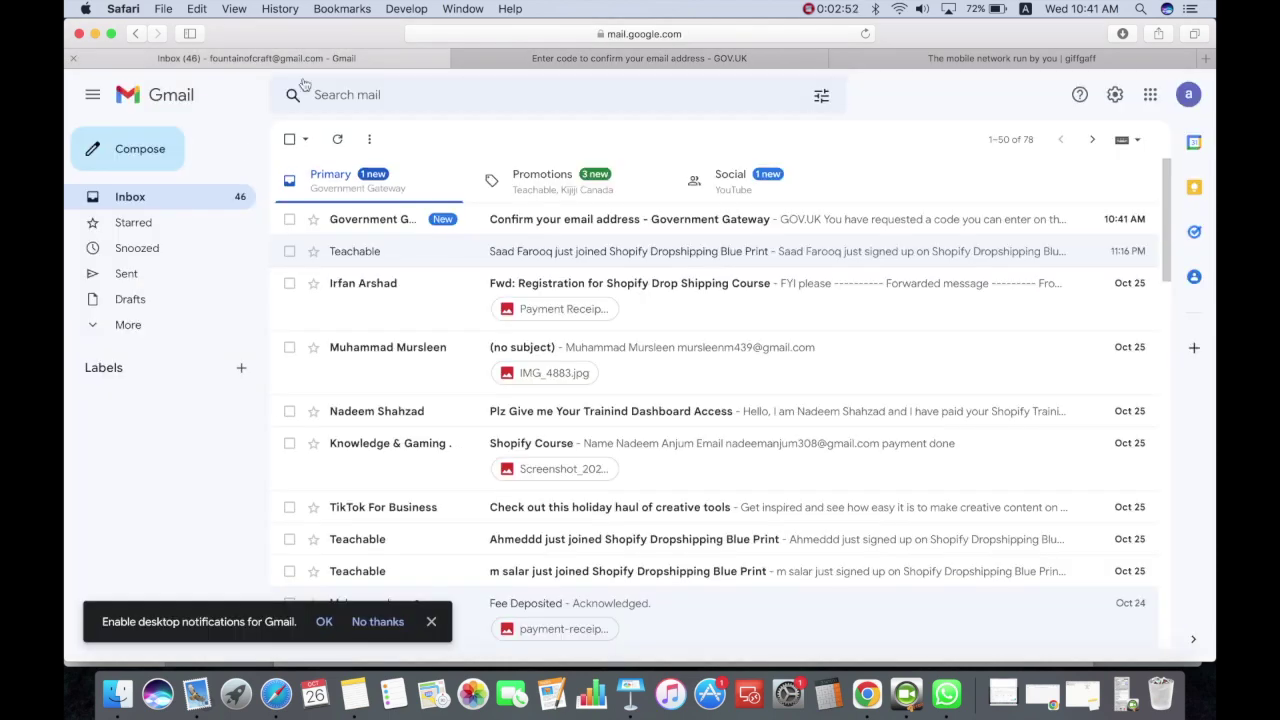
left_click(528, 220)
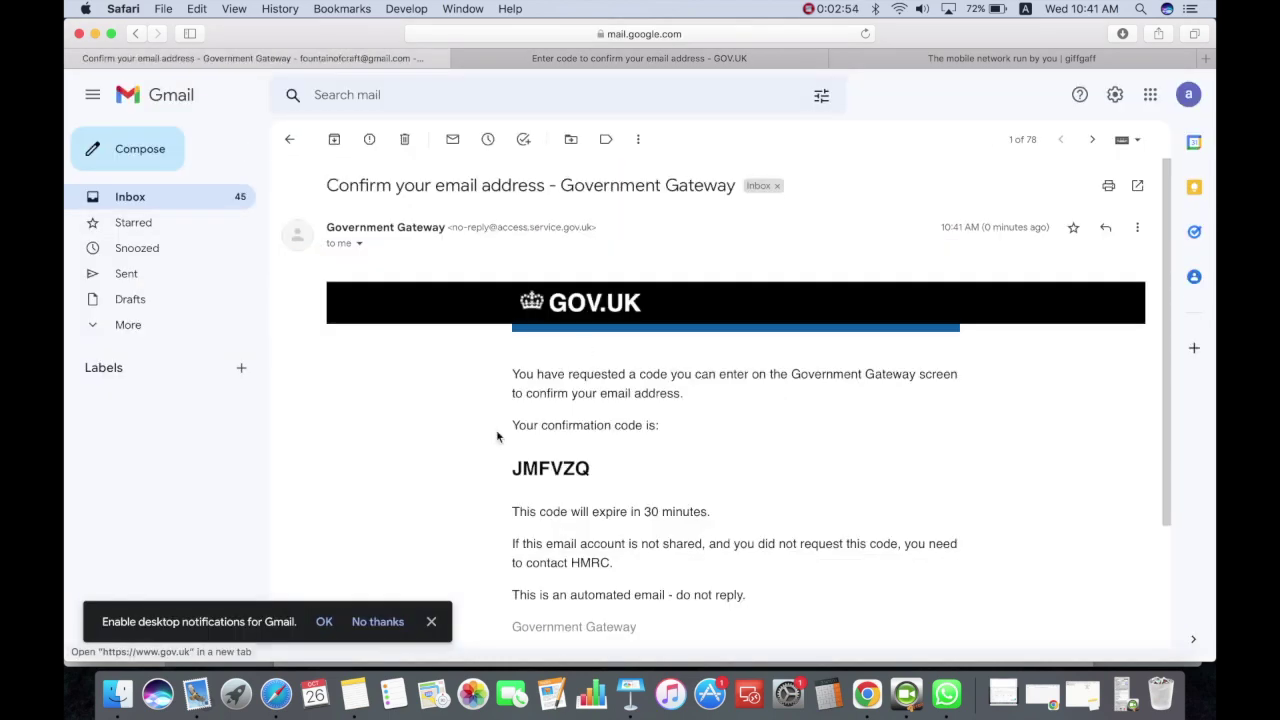
left_click_drag(598, 468, 511, 466)
key("super+c")
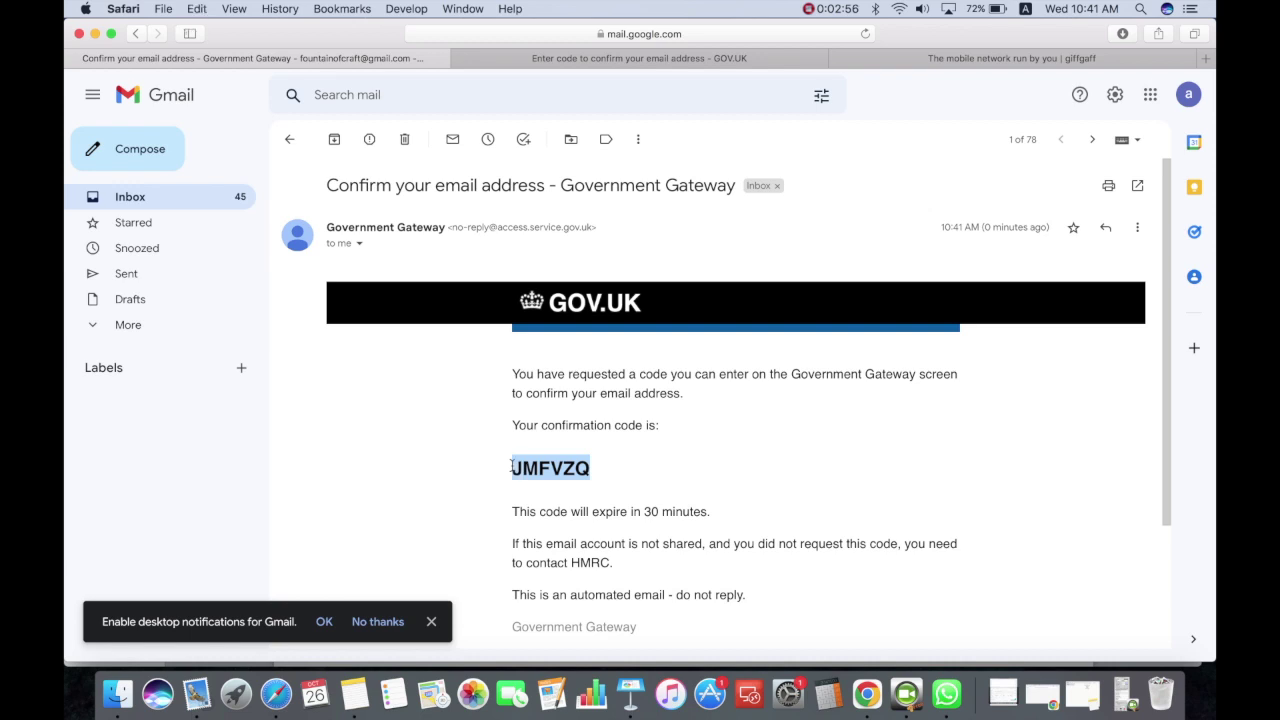
left_click(920, 58)
left_click(687, 59)
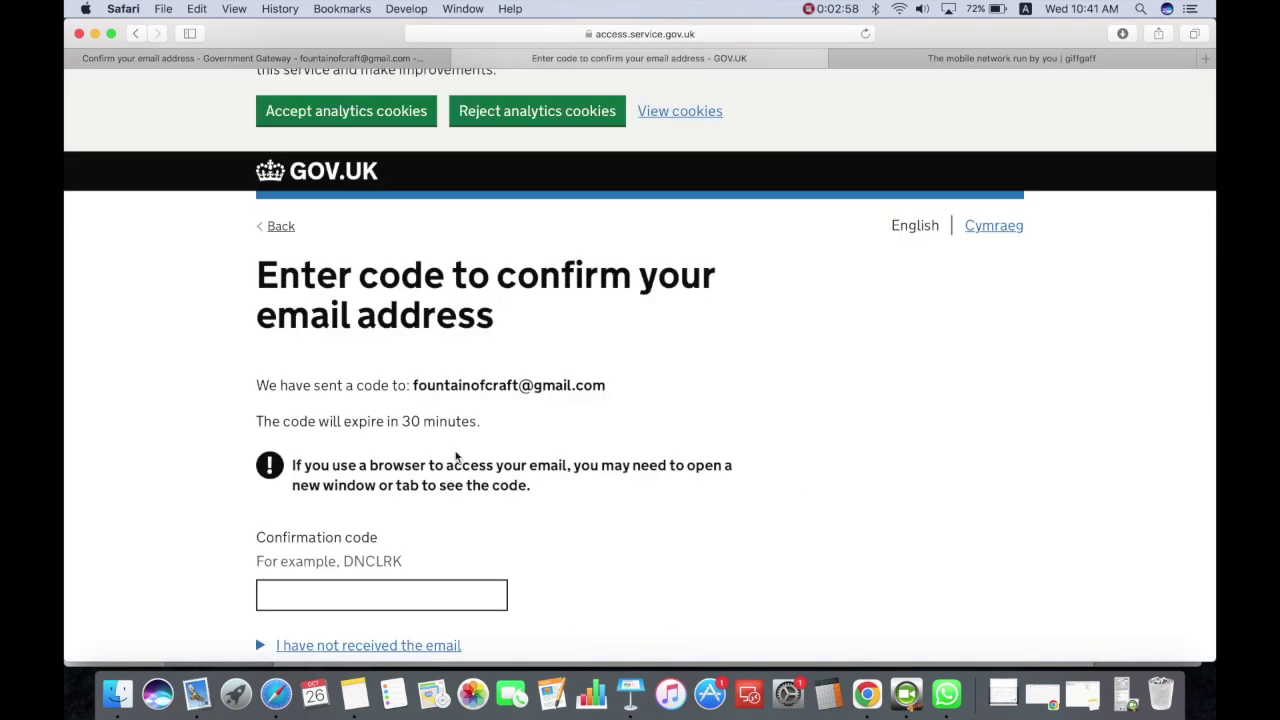
Step: Paste the emailed confirmation code, submit it, and continue past the email confirmation
left_click(300, 604)
key("super+v")
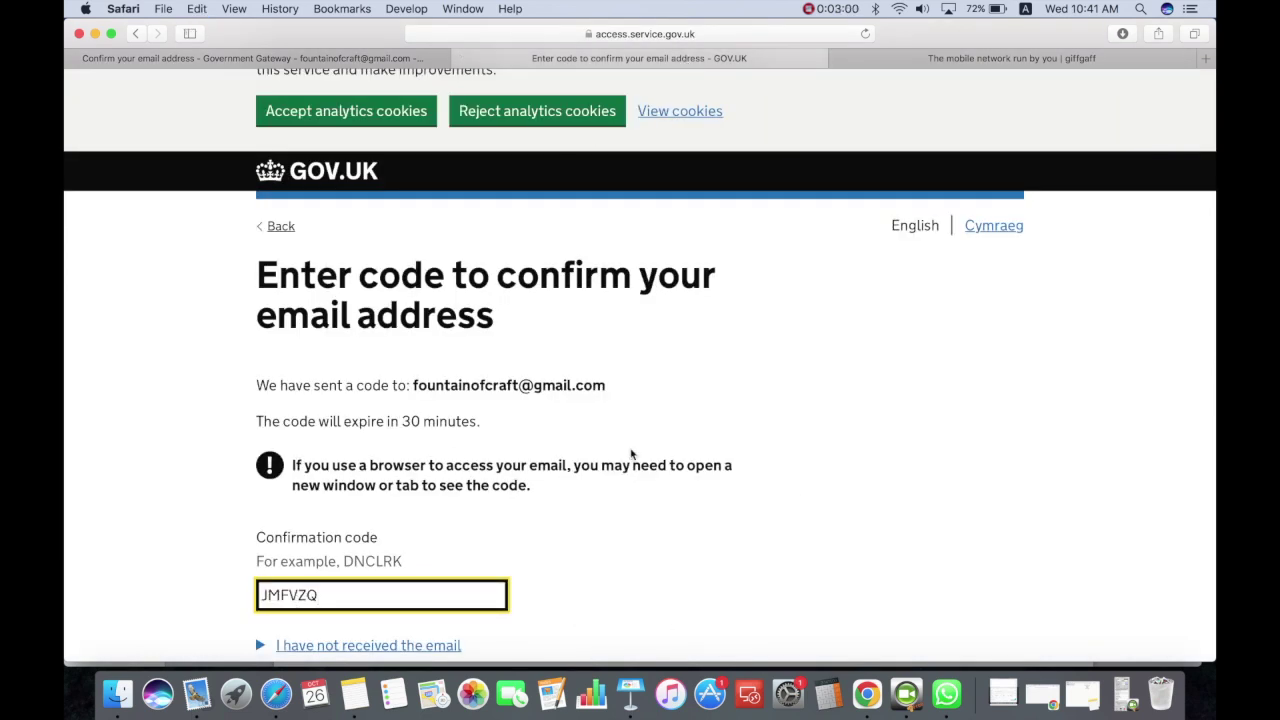
scroll(631, 454, "down", 5)
left_click(318, 474)
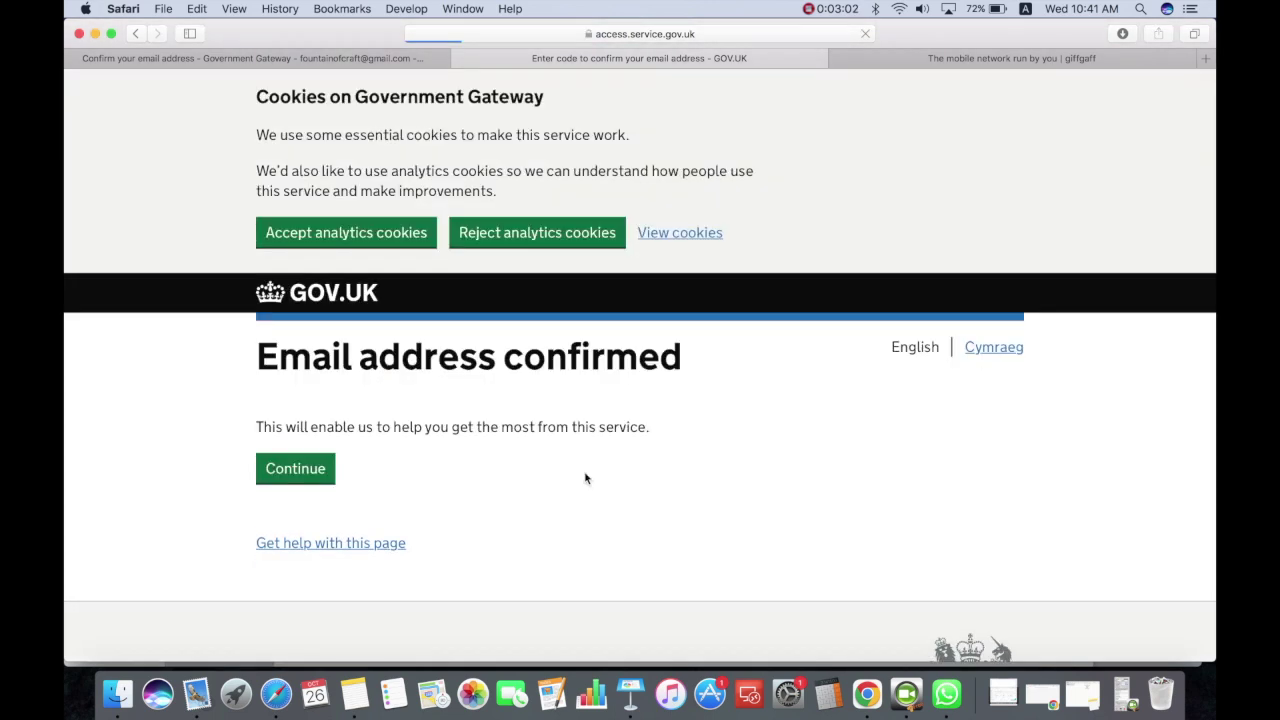
scroll(450, 473, "down", 1)
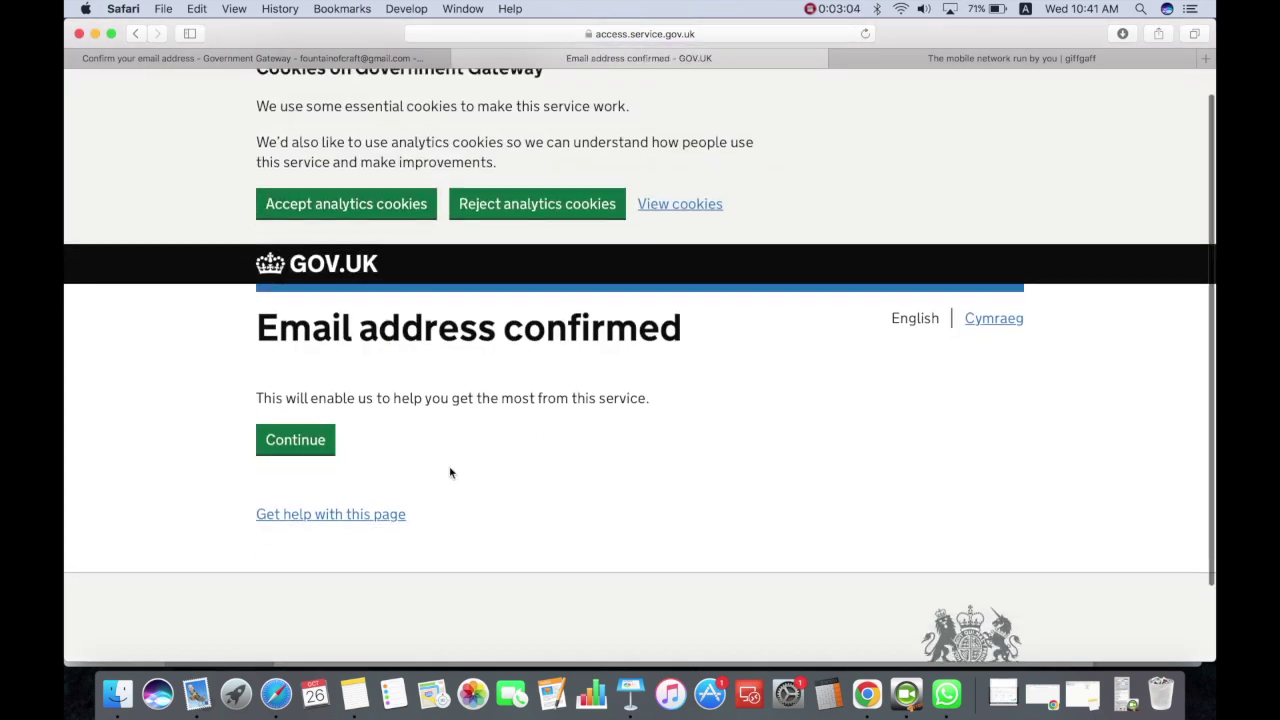
left_click(325, 441)
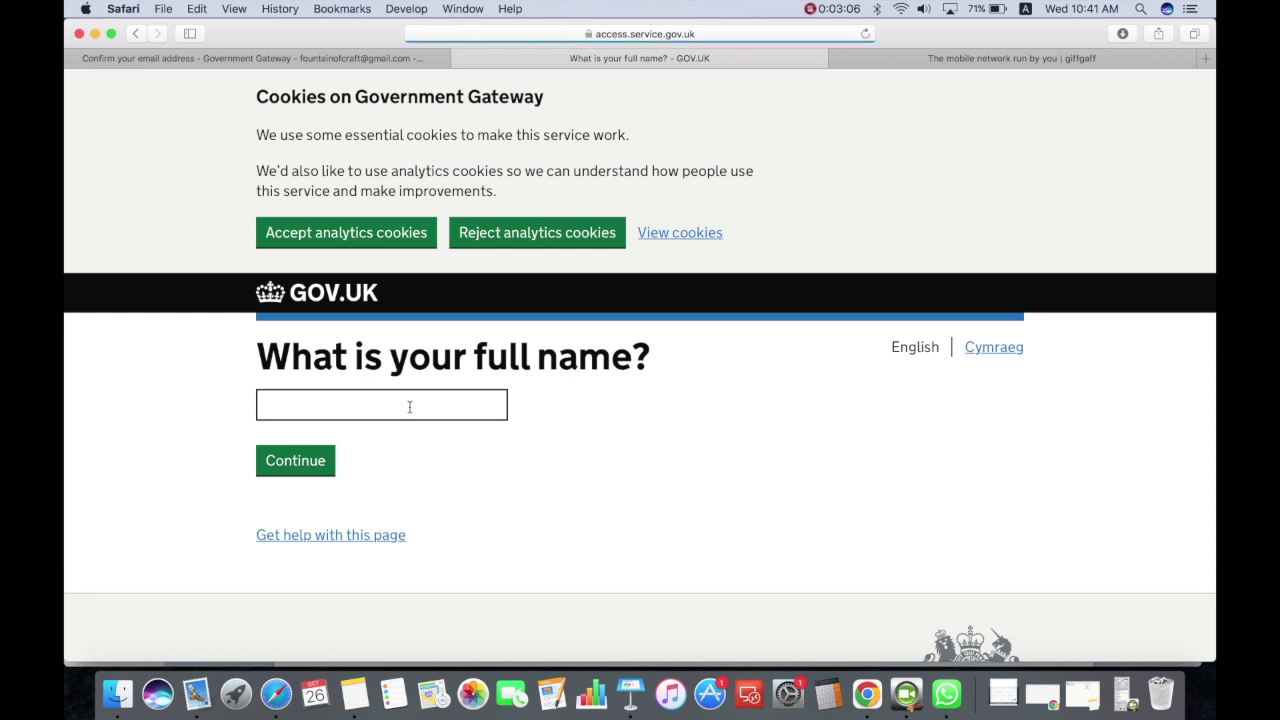
Step: Enter and submit the applicant's full name
left_click(359, 408)
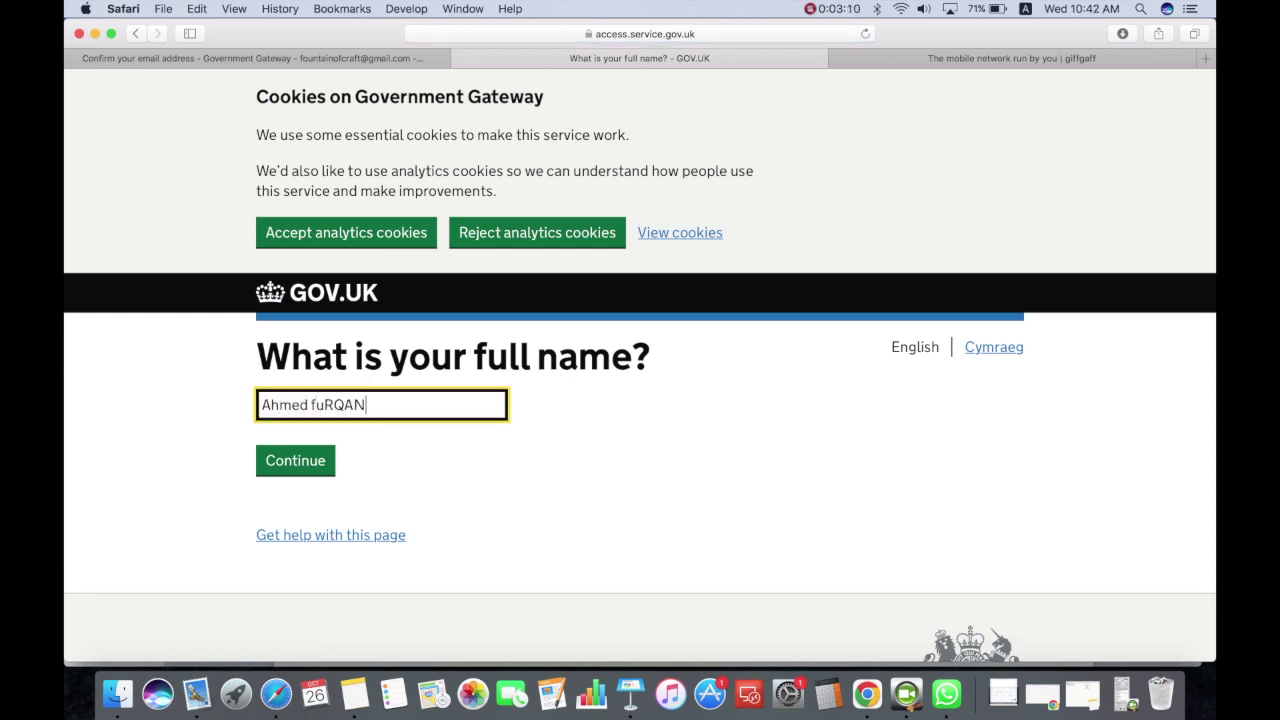
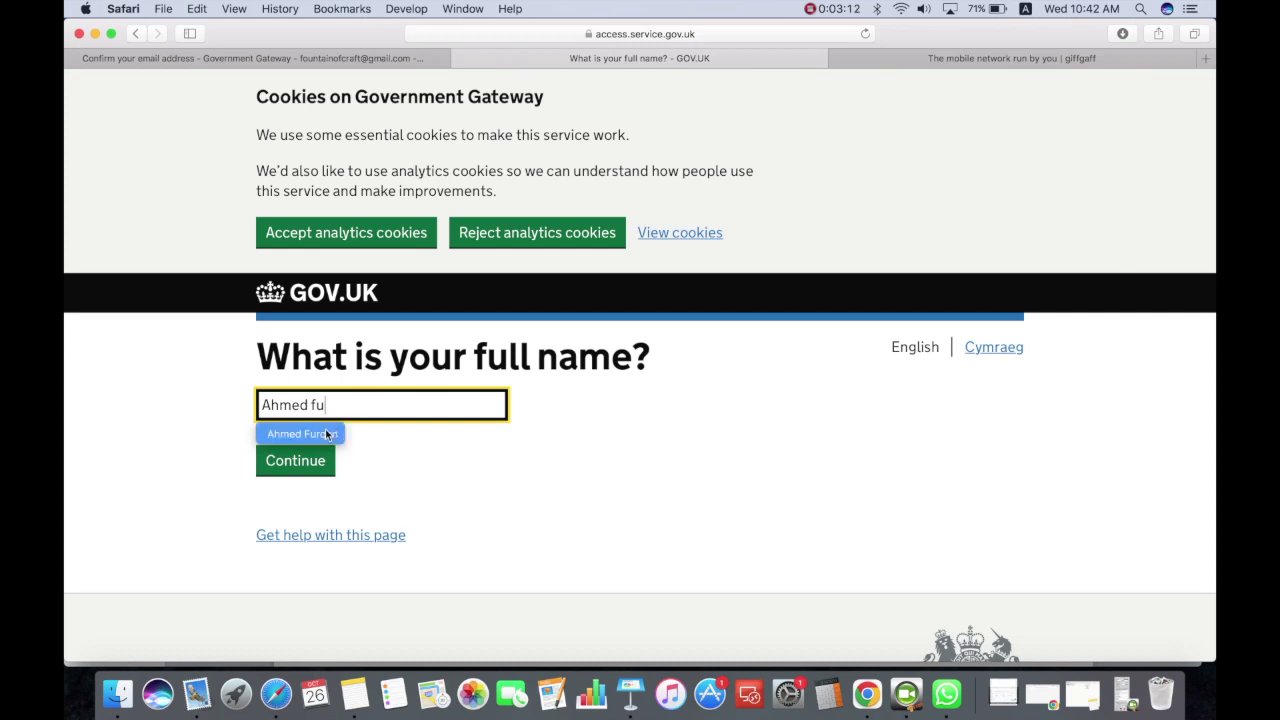
left_click(326, 434)
left_click(295, 465)
Step: Create and confirm the account password, decline saving it in the browser, and accept the issued user ID
scroll(477, 487, "down", 2)
left_click(339, 494)
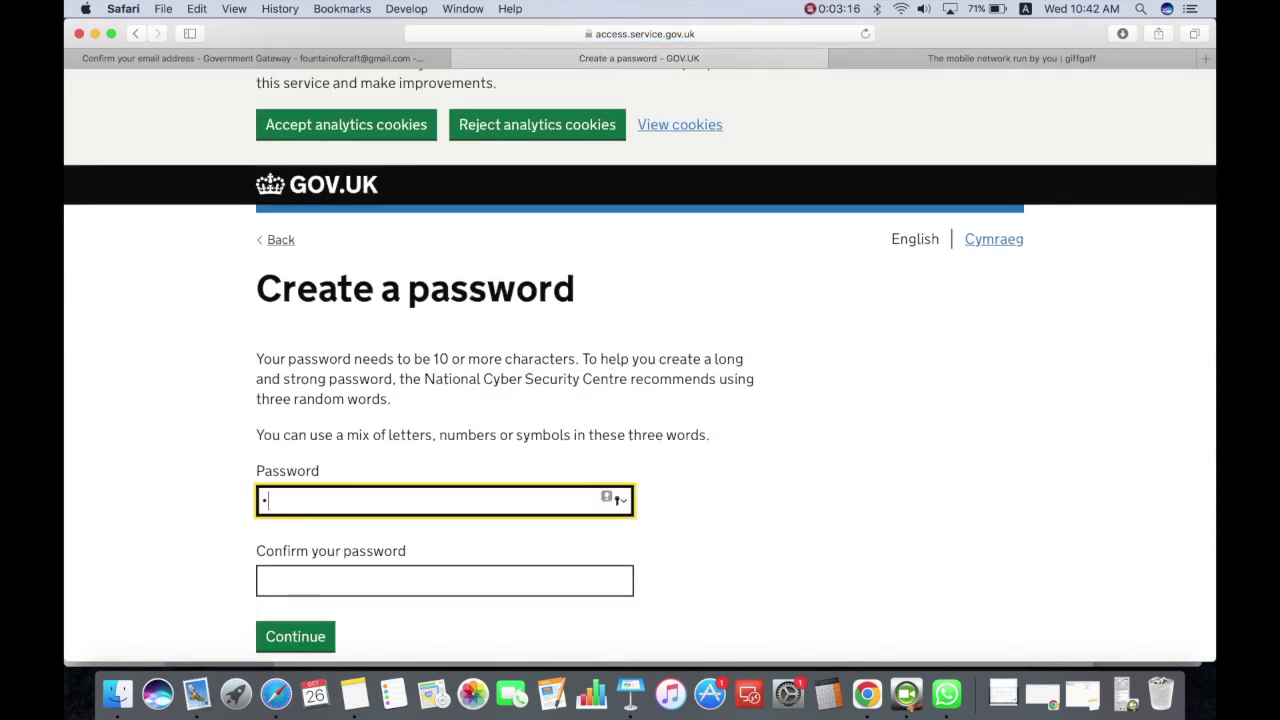
left_click(297, 575)
type("aaaaaaaaaaaa")
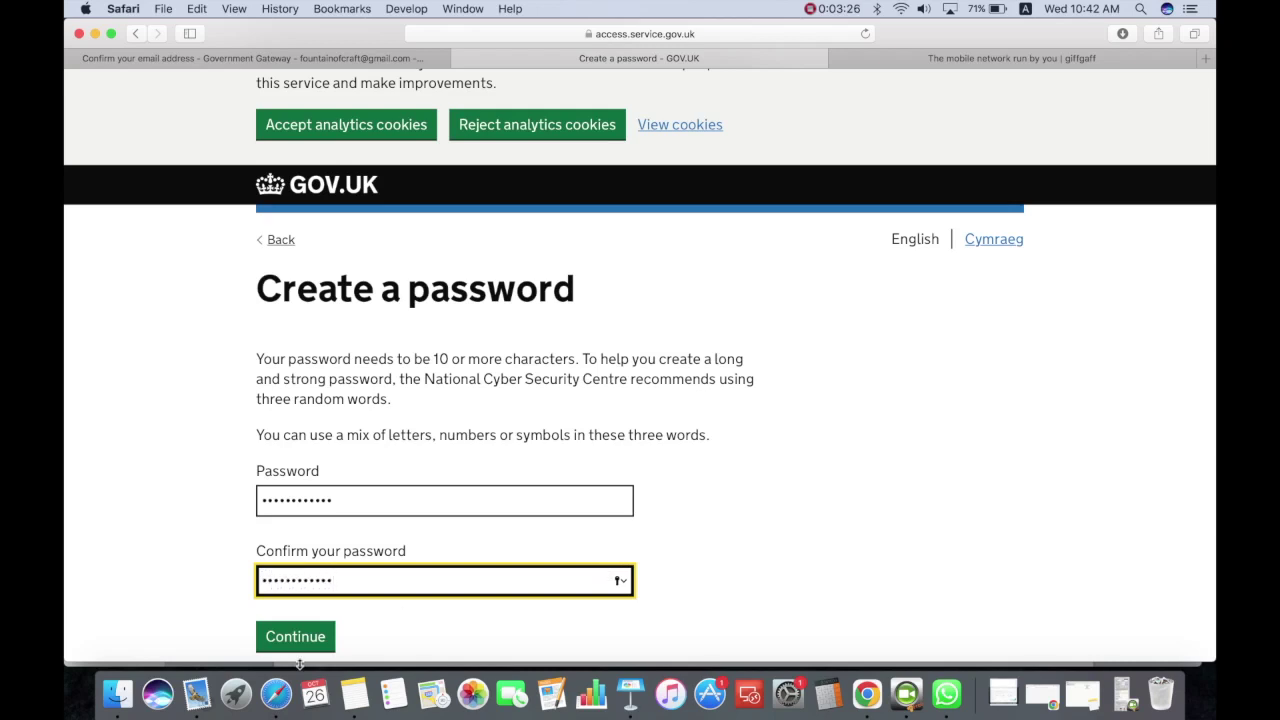
left_click(297, 638)
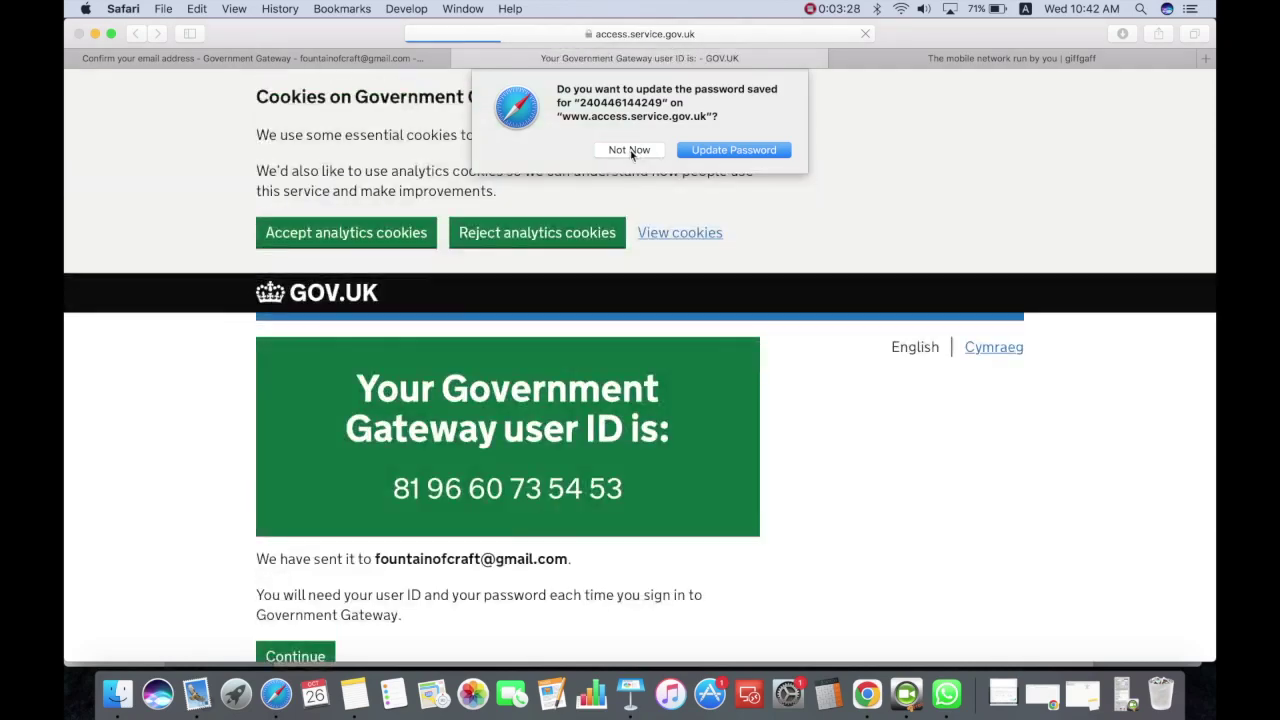
left_click(630, 150)
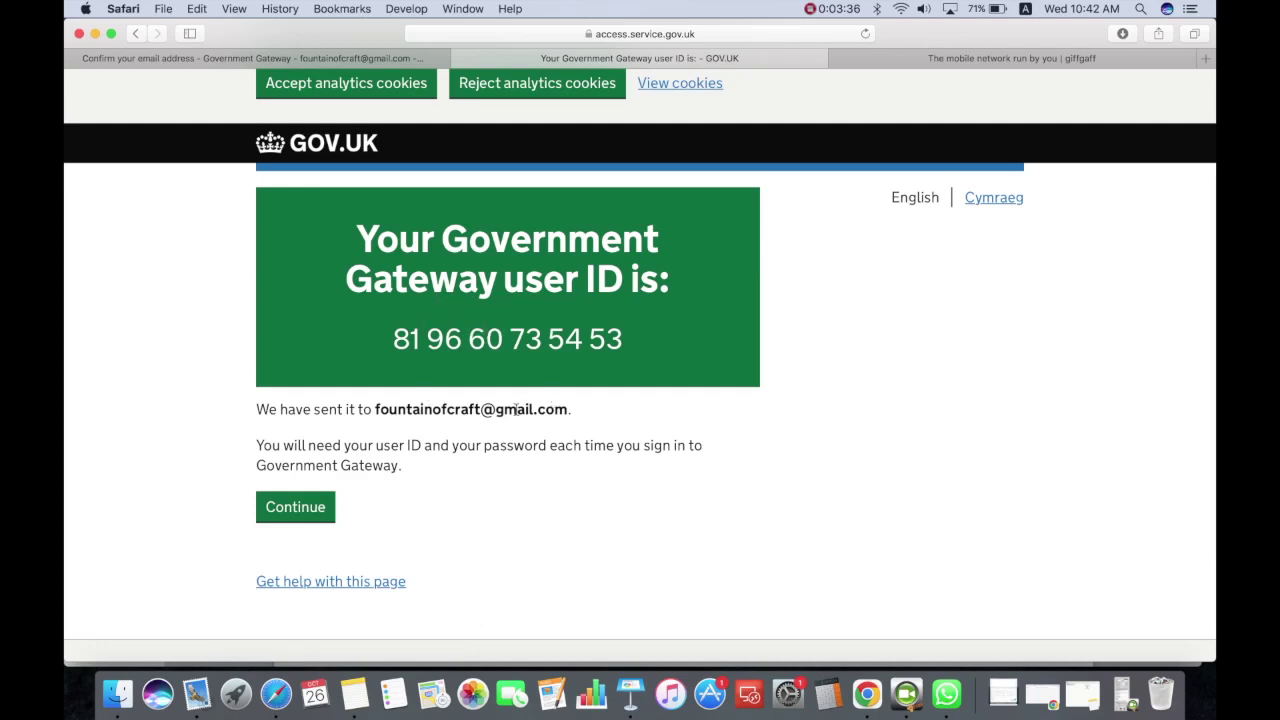
left_click(315, 510)
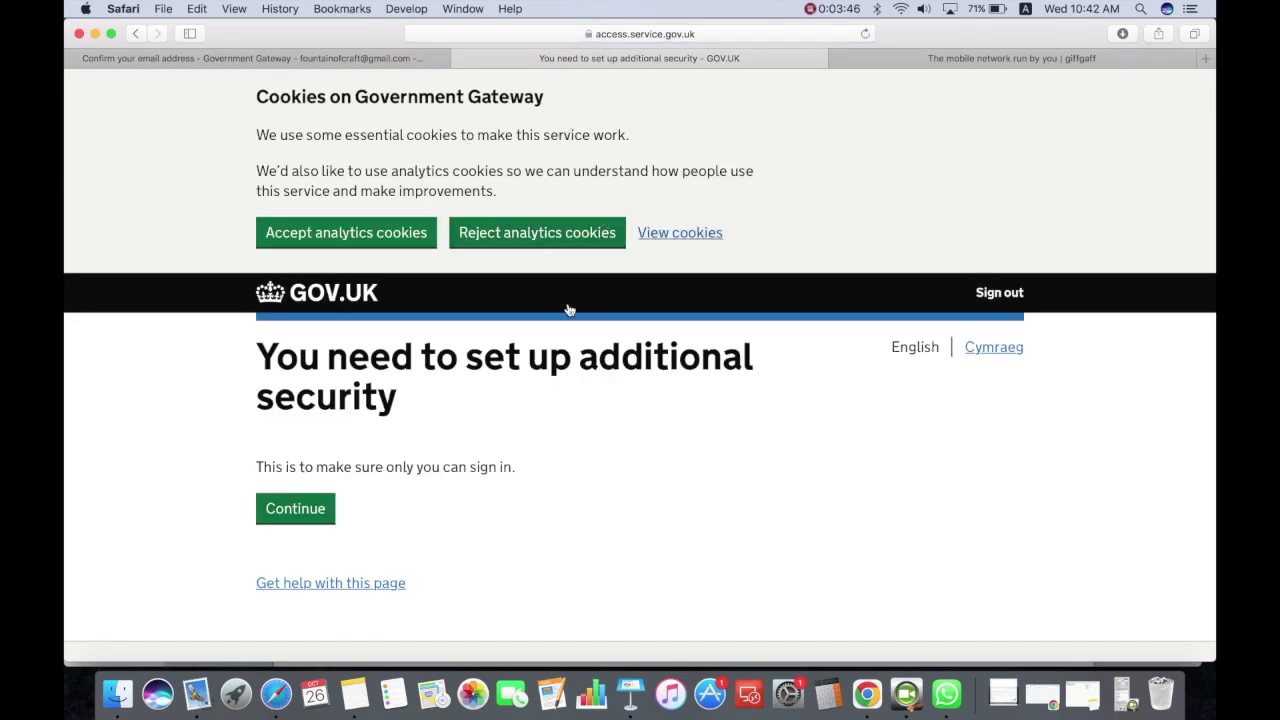
Step: Choose text message as the access code method and confirm a UK mobile number
scroll(457, 526, "down", 2)
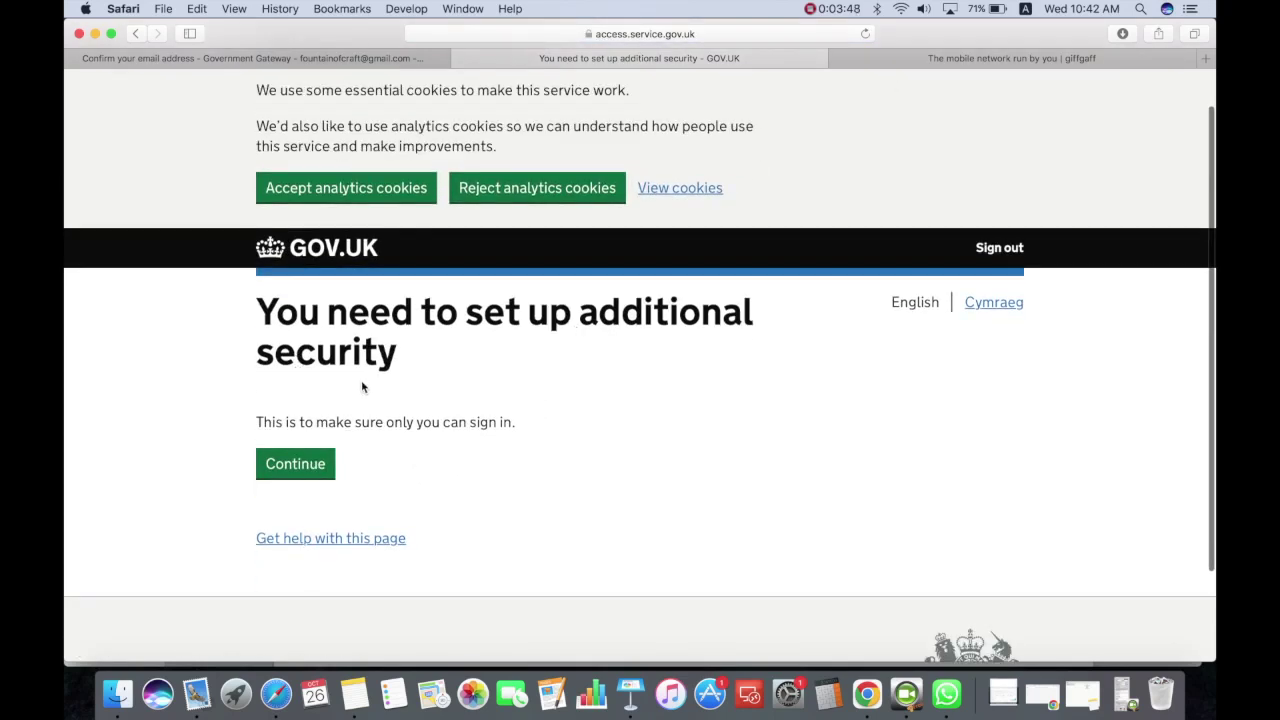
left_click(322, 464)
scroll(575, 471, "down", 4)
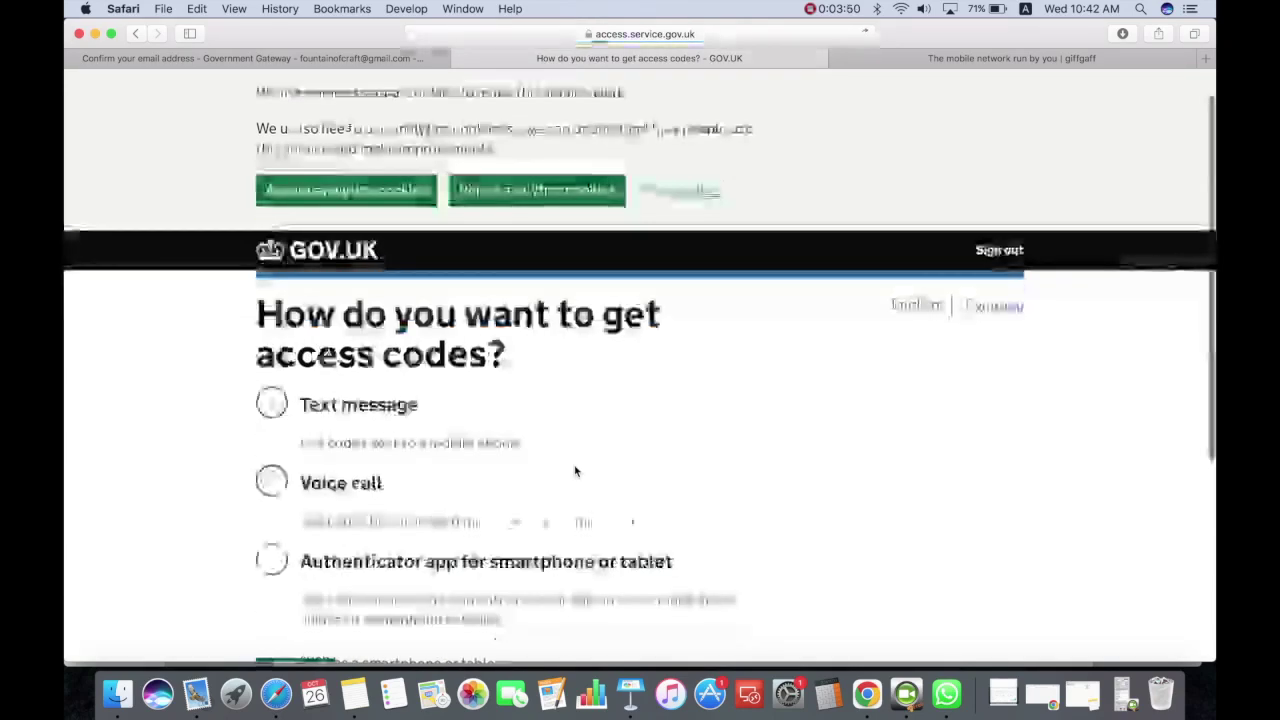
scroll(575, 471, "down", 1)
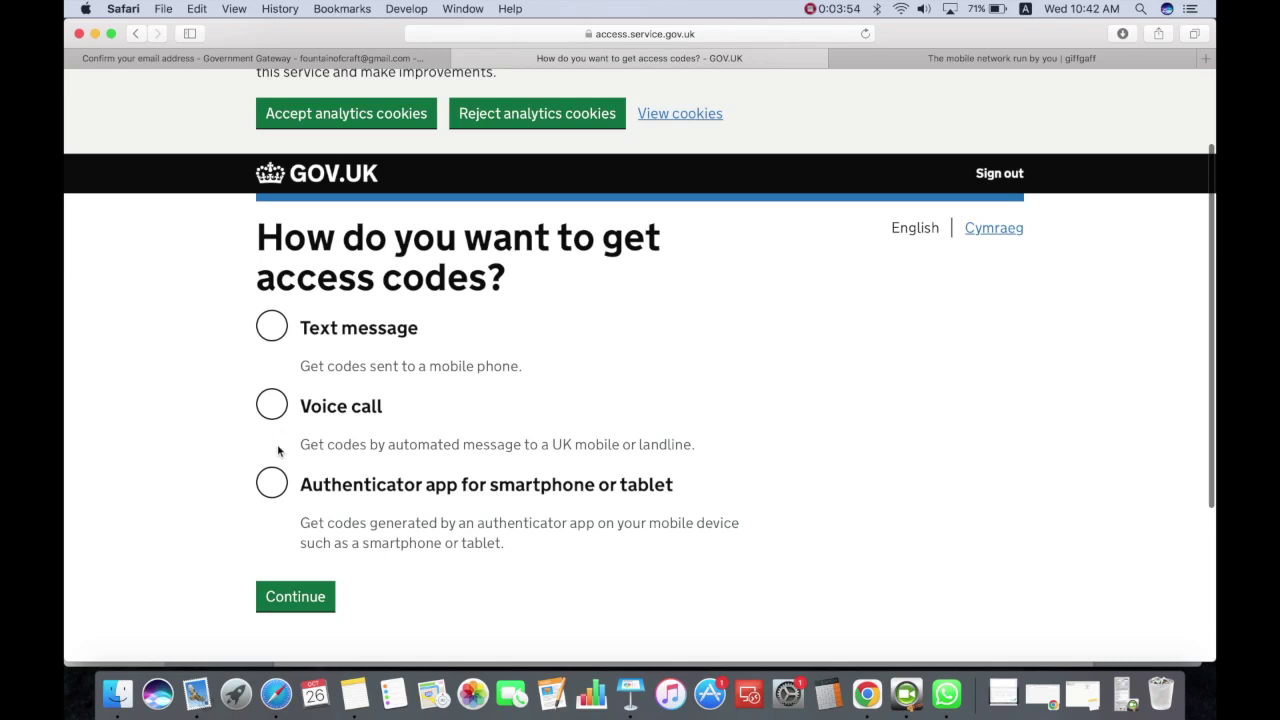
left_click(279, 338)
left_click(299, 596)
scroll(535, 549, "down", 2)
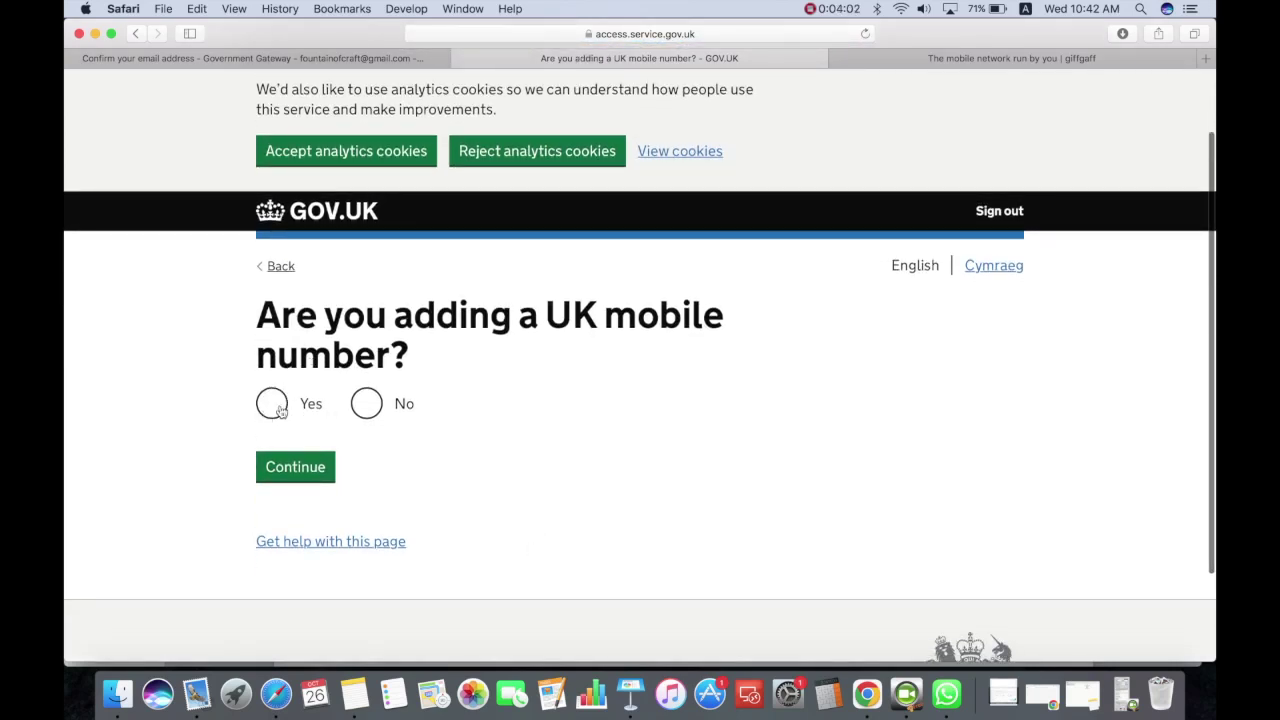
left_click(277, 405)
left_click(300, 467)
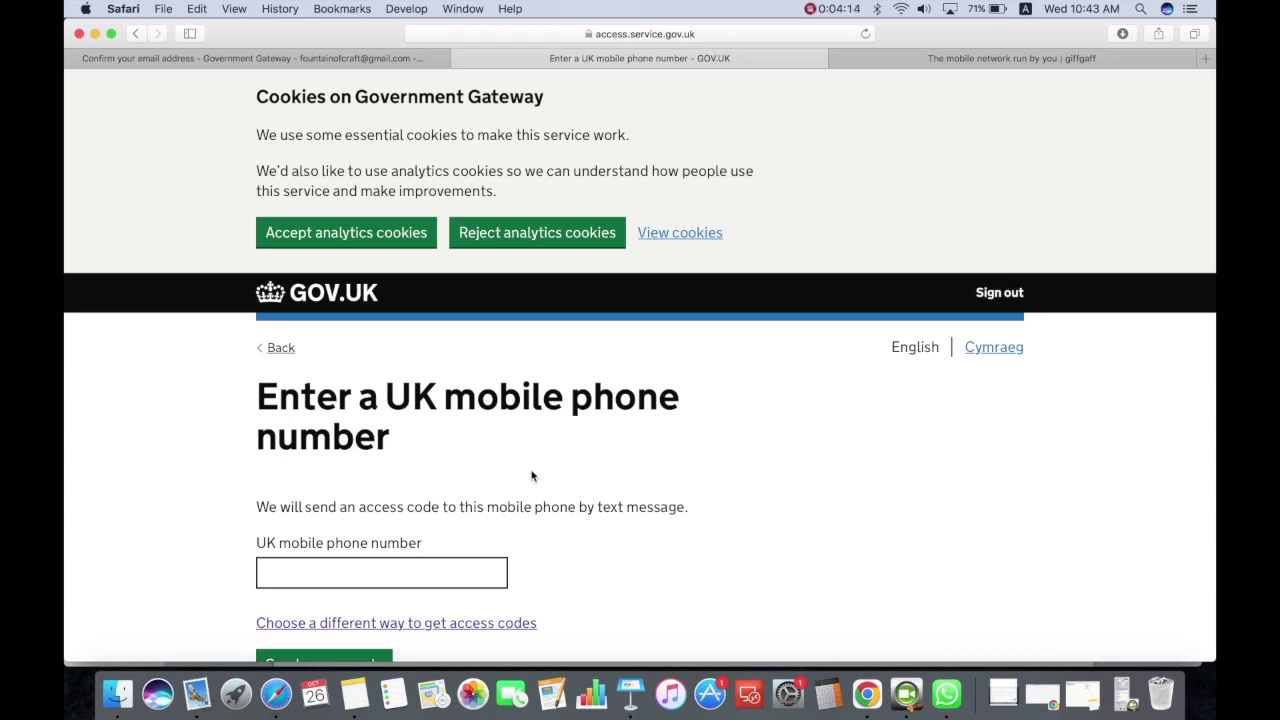
Step: Enter the UK mobile number, send an access code, and submit the received code
left_click(324, 573)
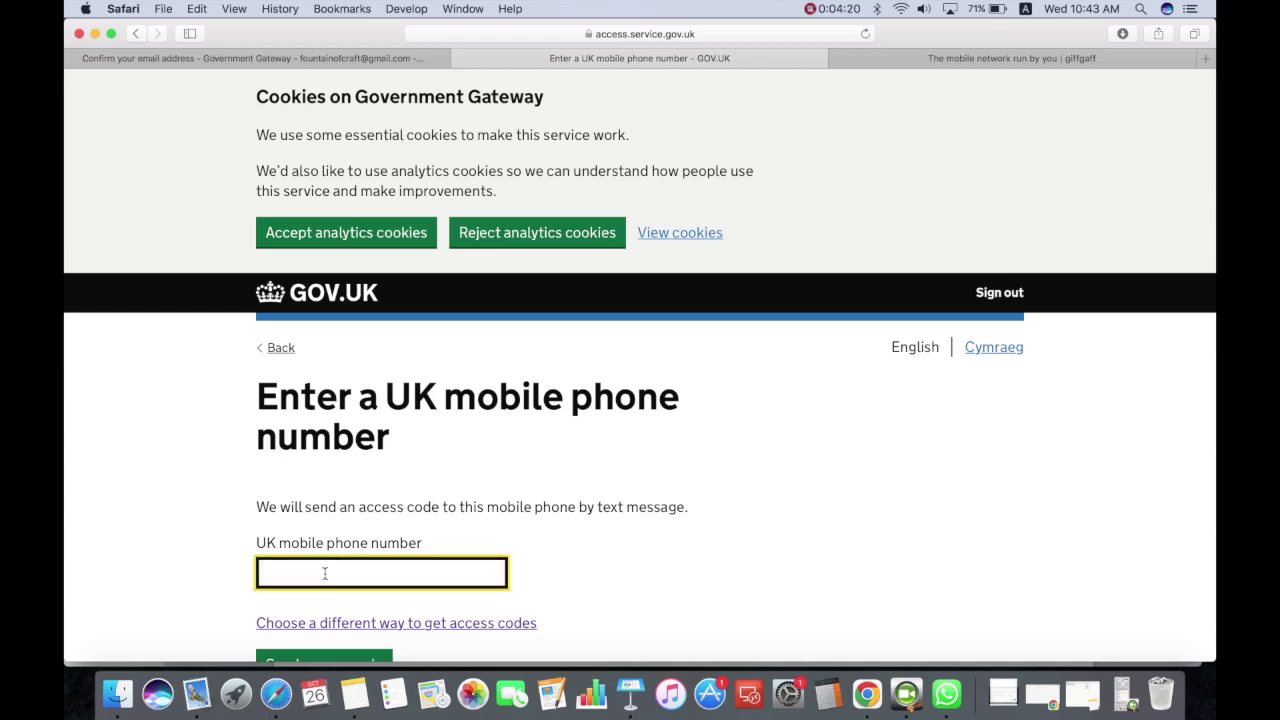
scroll(330, 574, "down", 1)
left_click(348, 627)
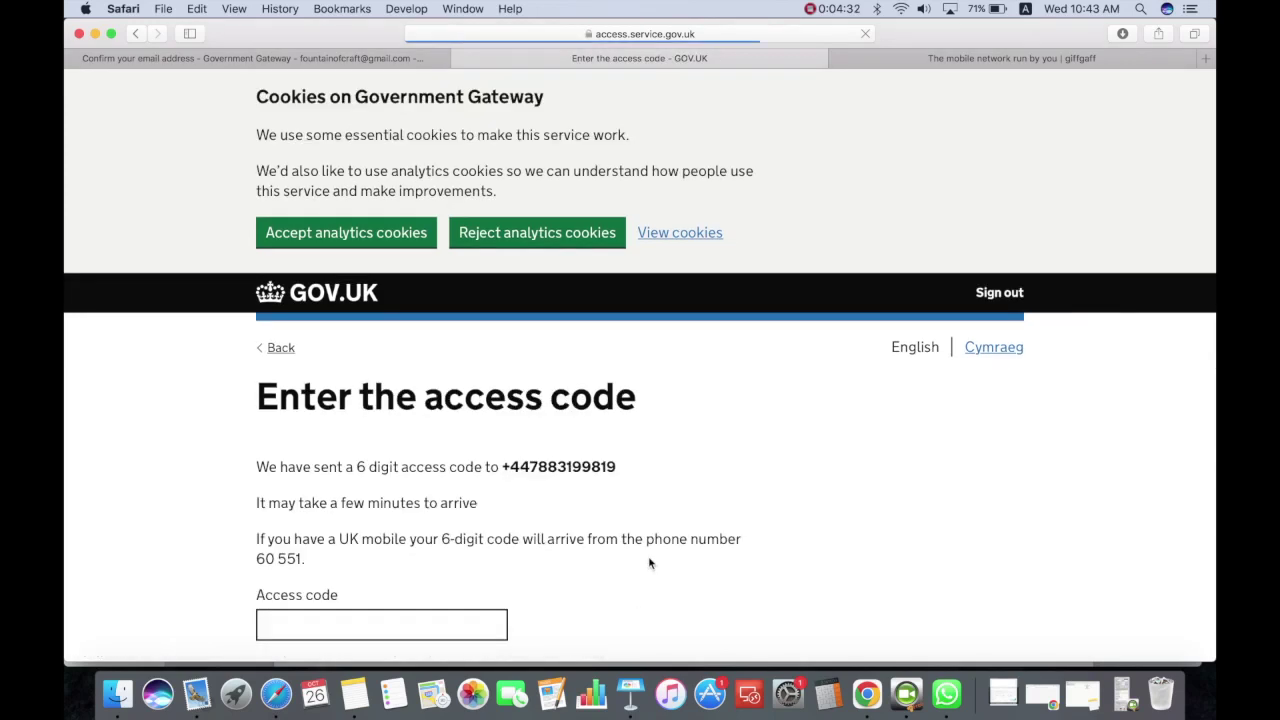
scroll(651, 560, "down", 3)
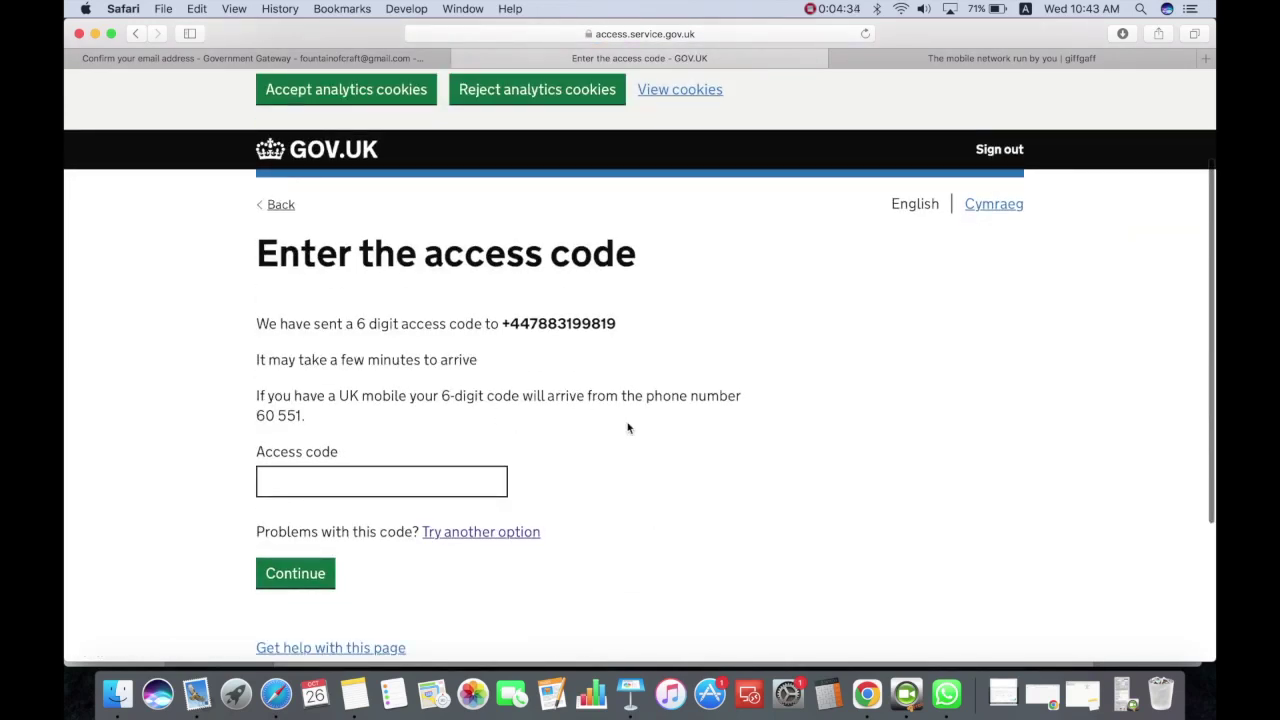
left_click(349, 484)
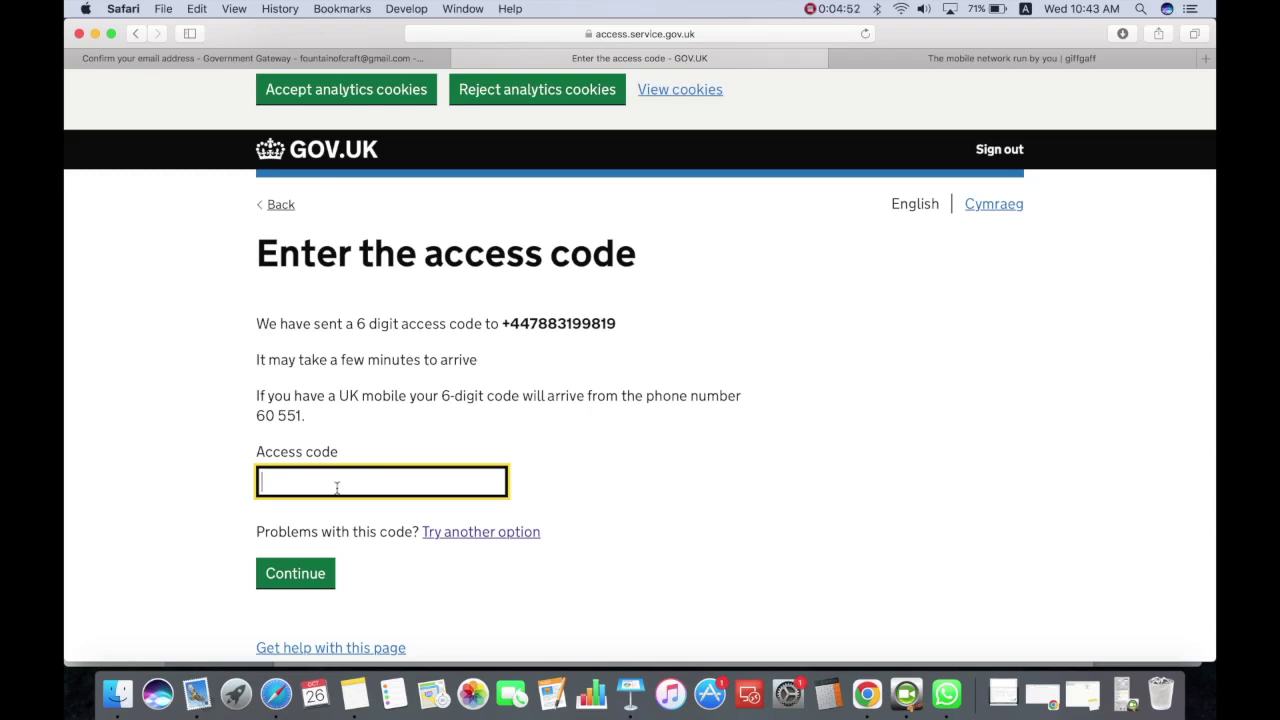
left_click(287, 577)
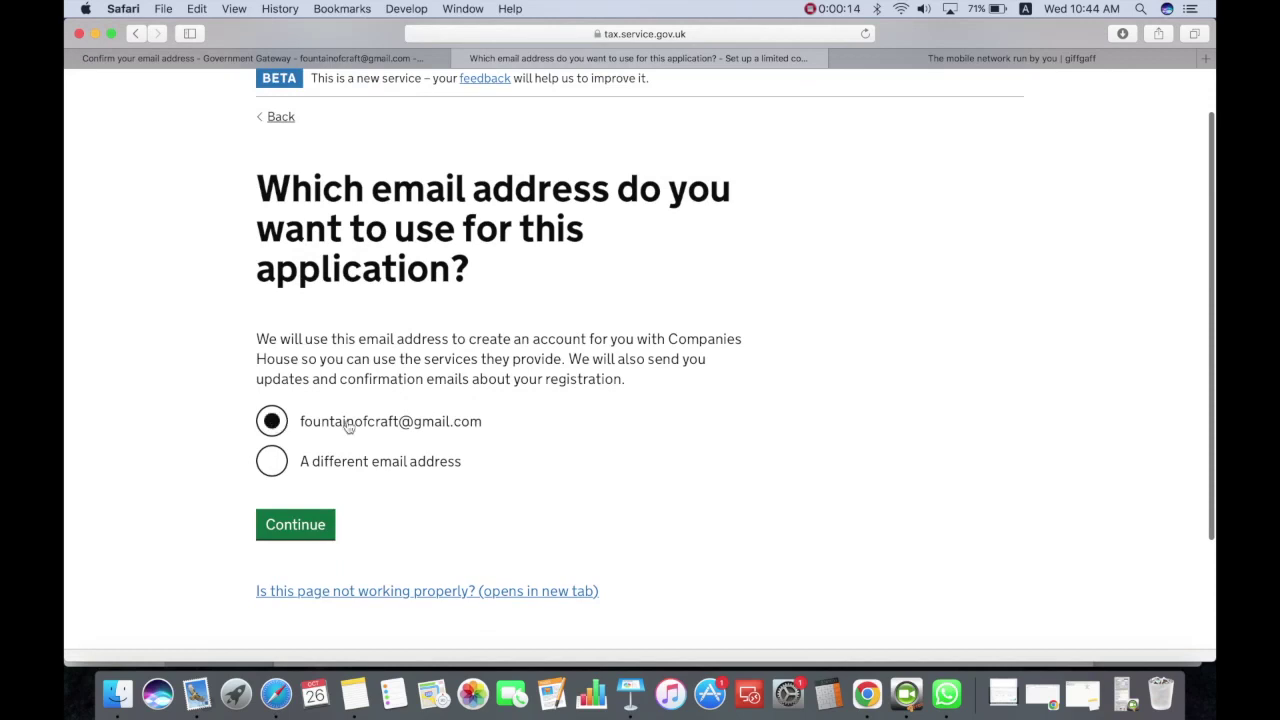
Step: Record the relationship to the company as company director
left_click(334, 523)
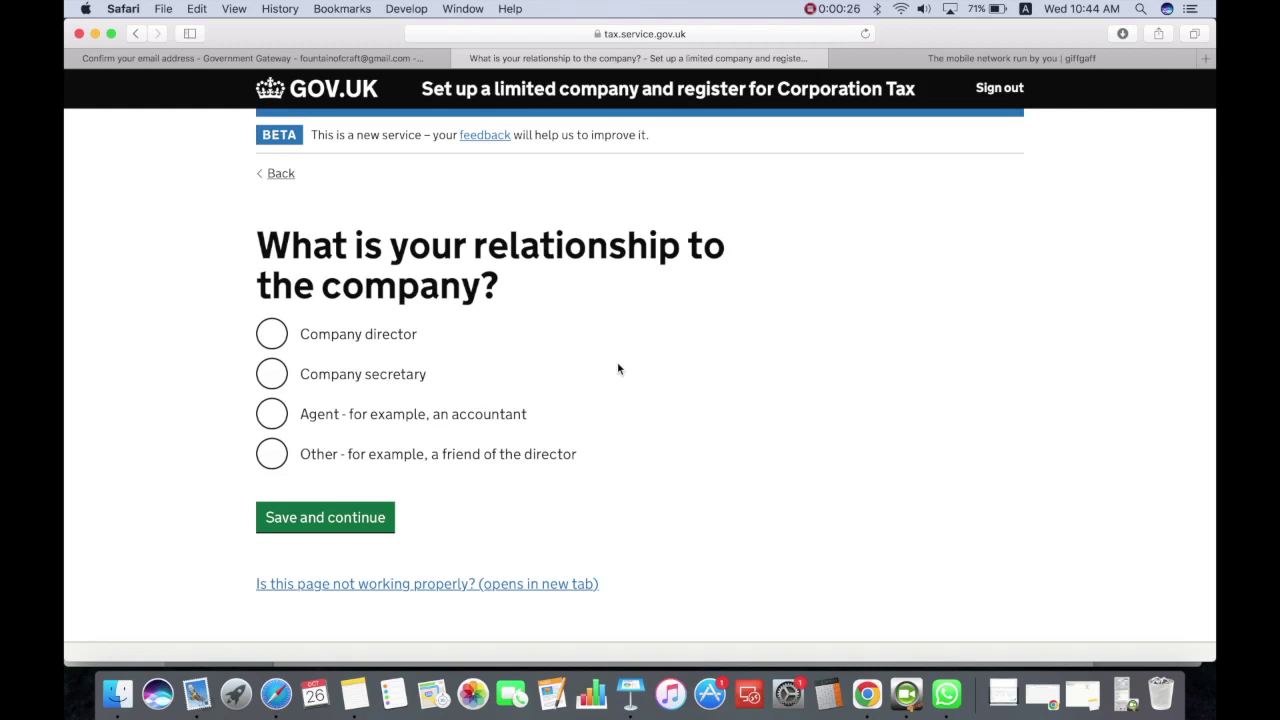
left_click(320, 328)
left_click(305, 518)
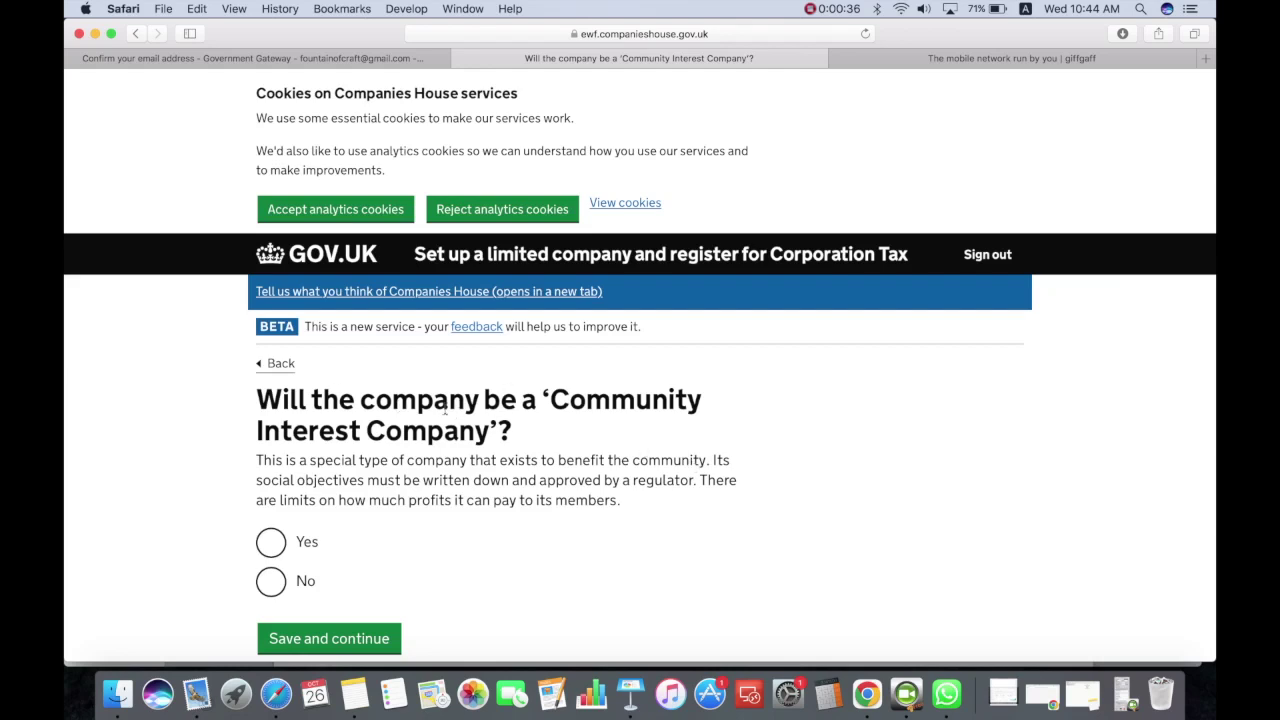
Step: Answer No to Community Interest Company and choose Limited by shares
scroll(540, 417, "down", 3)
scroll(540, 417, "down", 1)
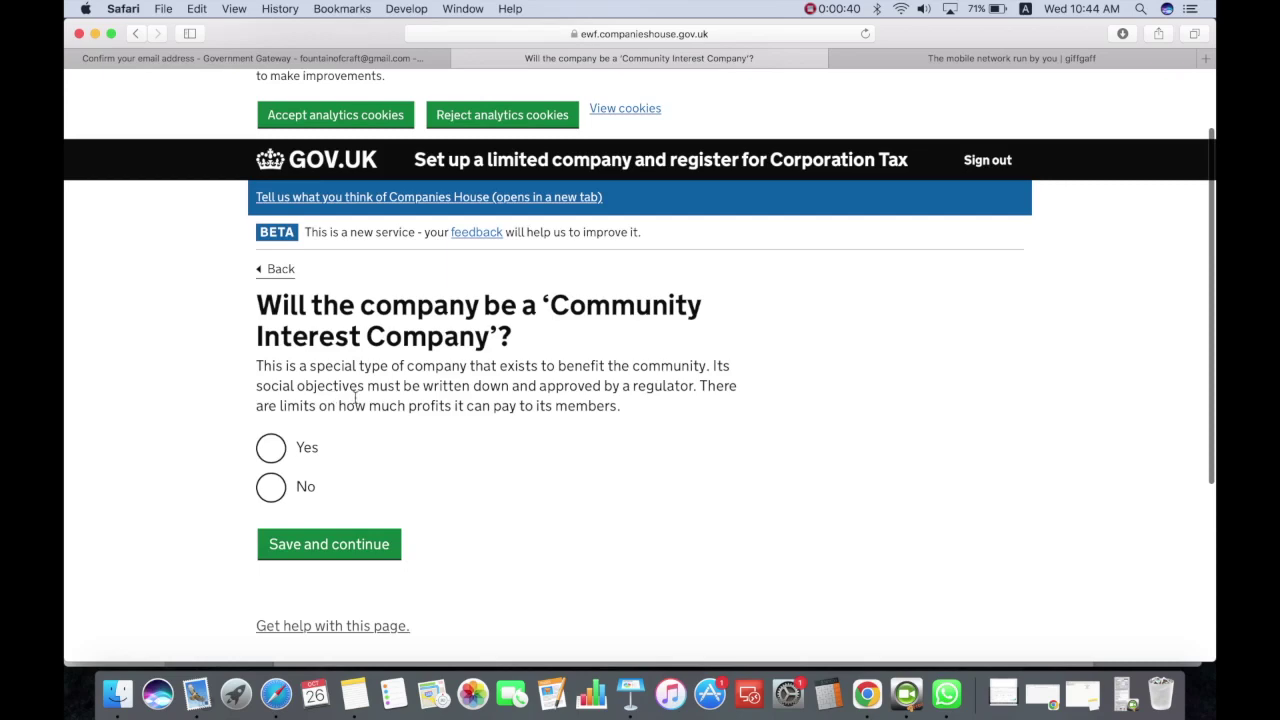
left_click(271, 490)
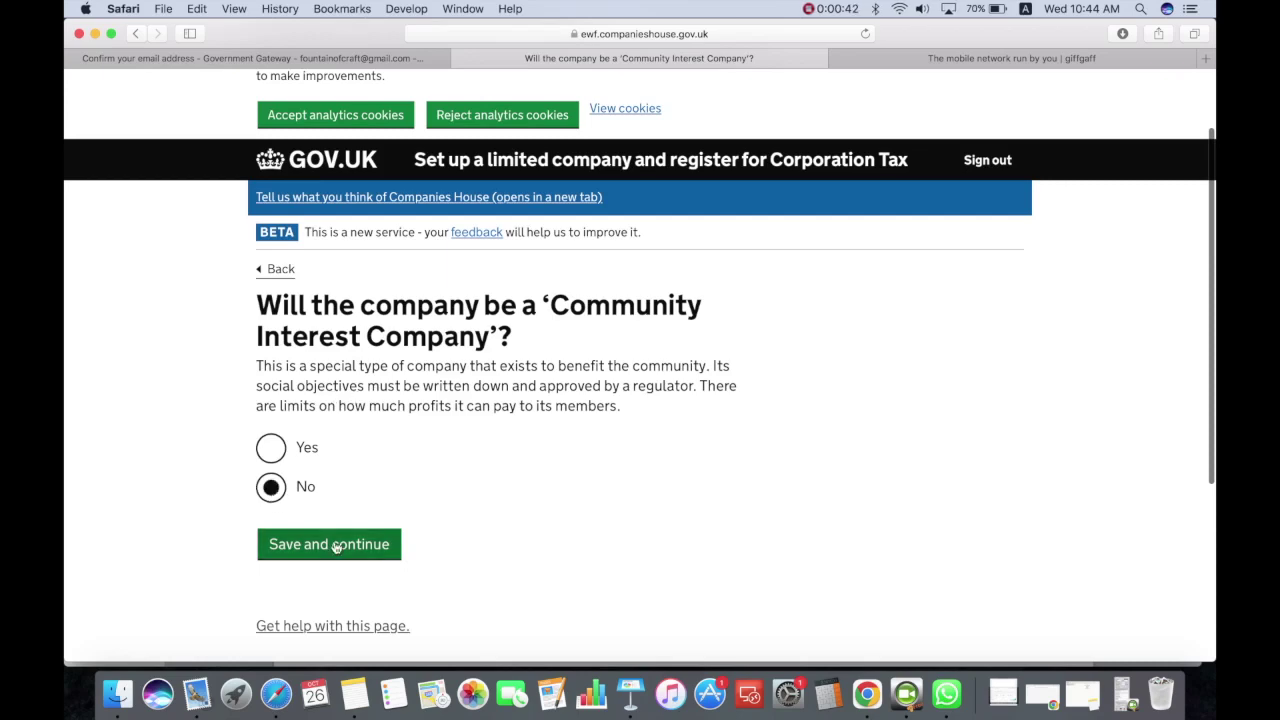
left_click(336, 545)
scroll(569, 494, "down", 5)
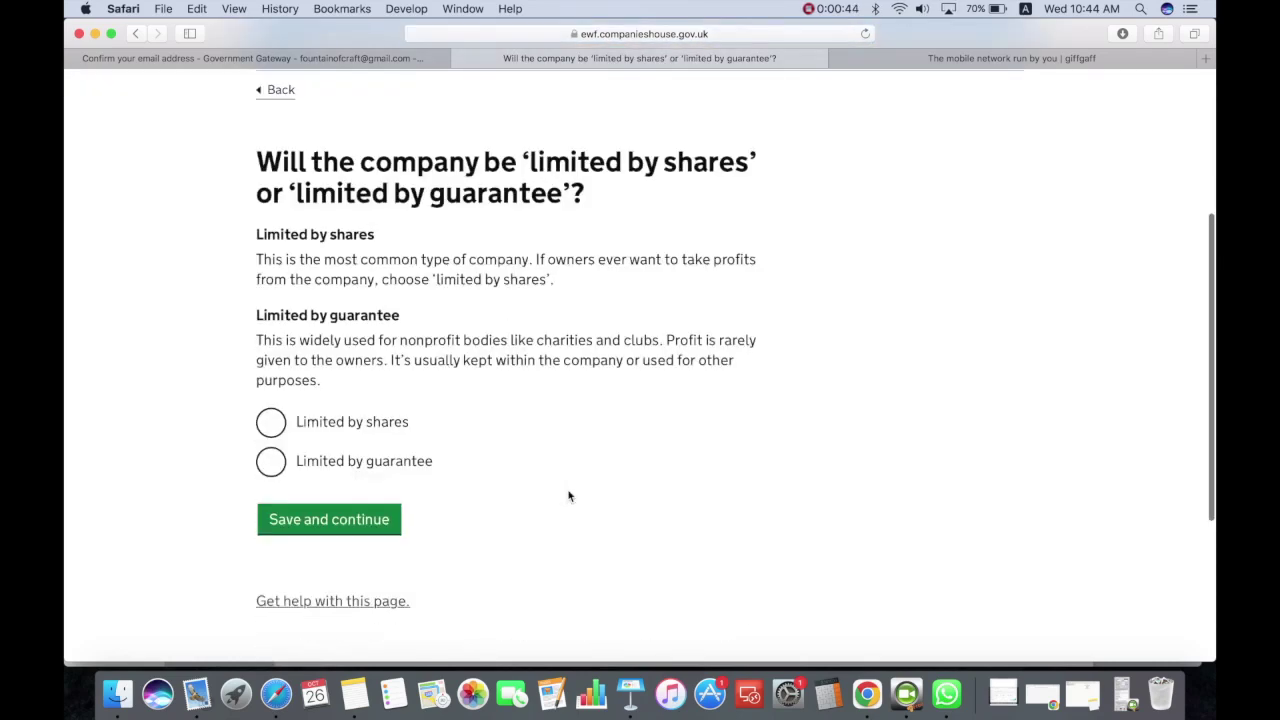
scroll(569, 496, "up", 2)
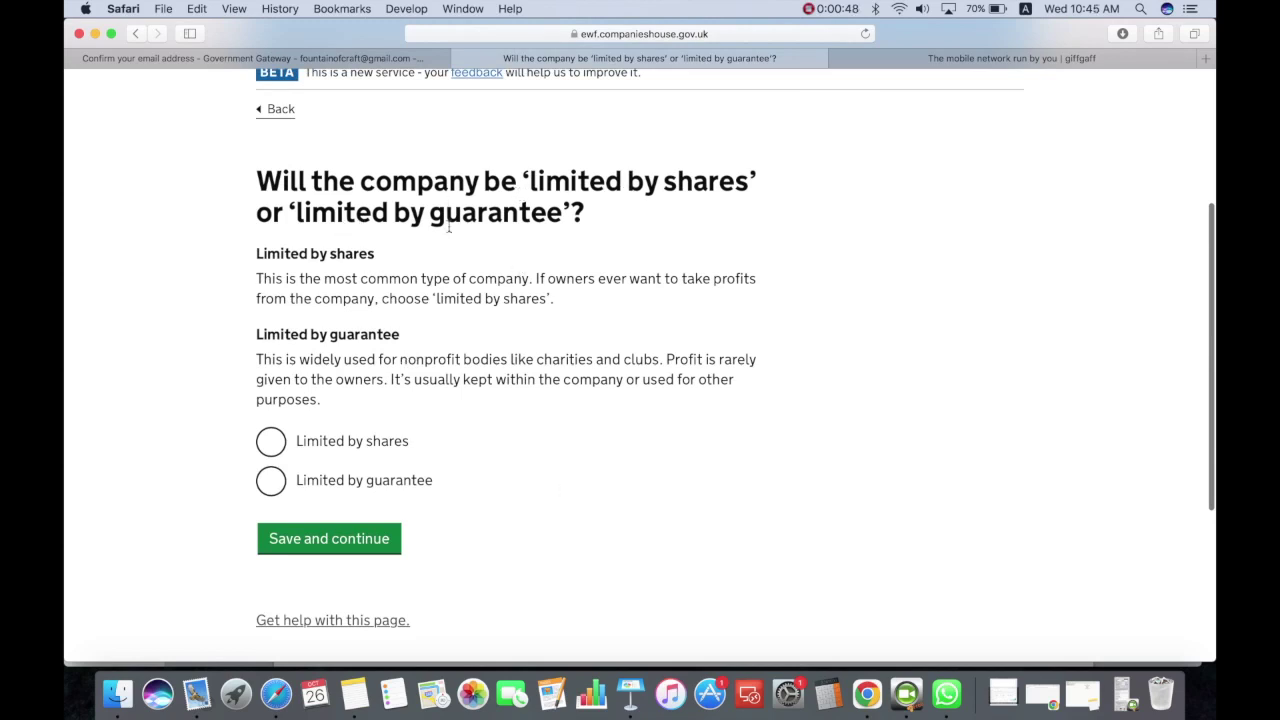
left_click(271, 442)
left_click(306, 537)
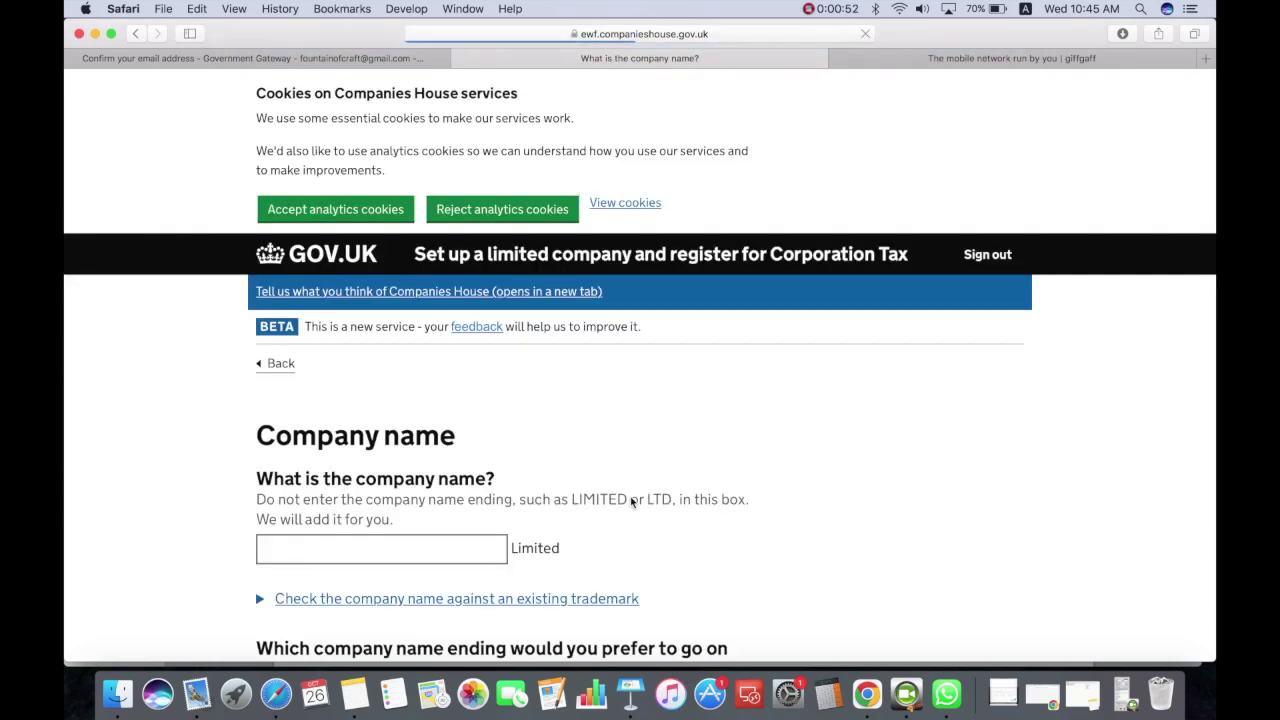
Step: Enter 'fountainofcraf' as the company name with the Ltd ending and save
scroll(632, 502, "down", 2)
left_click(386, 487)
type("fountainofcraft")
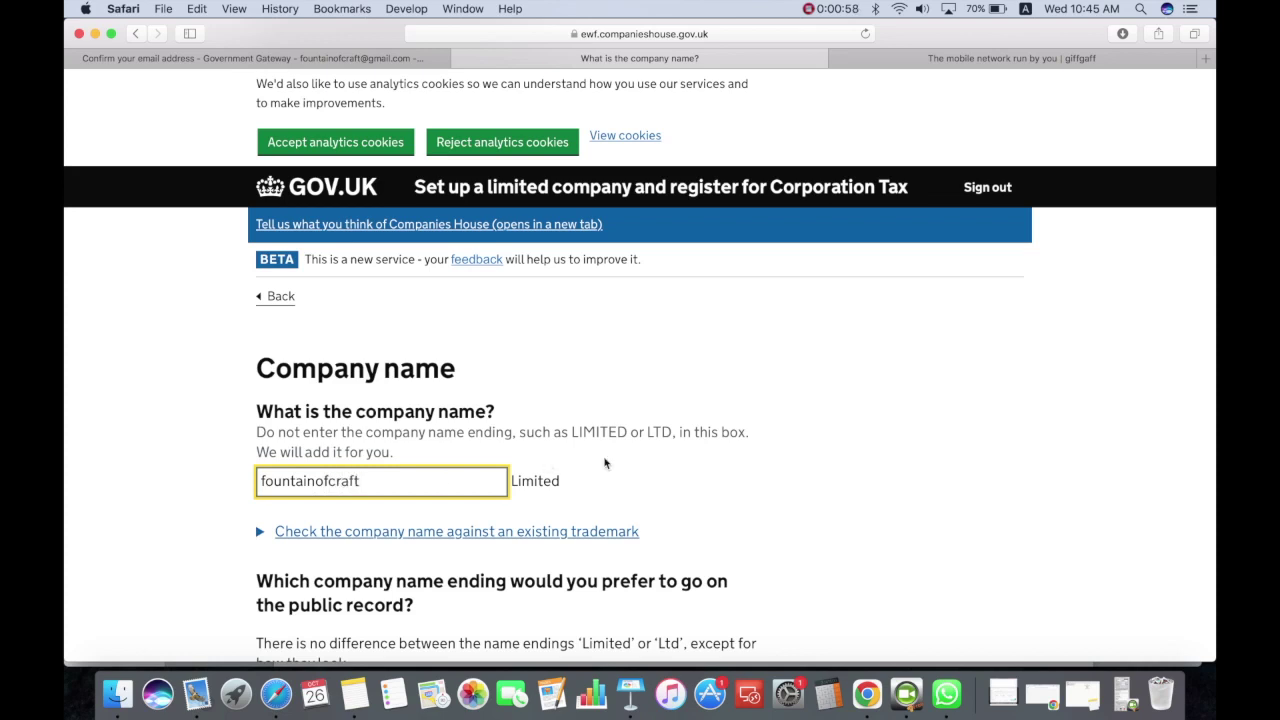
scroll(620, 465, "down", 5)
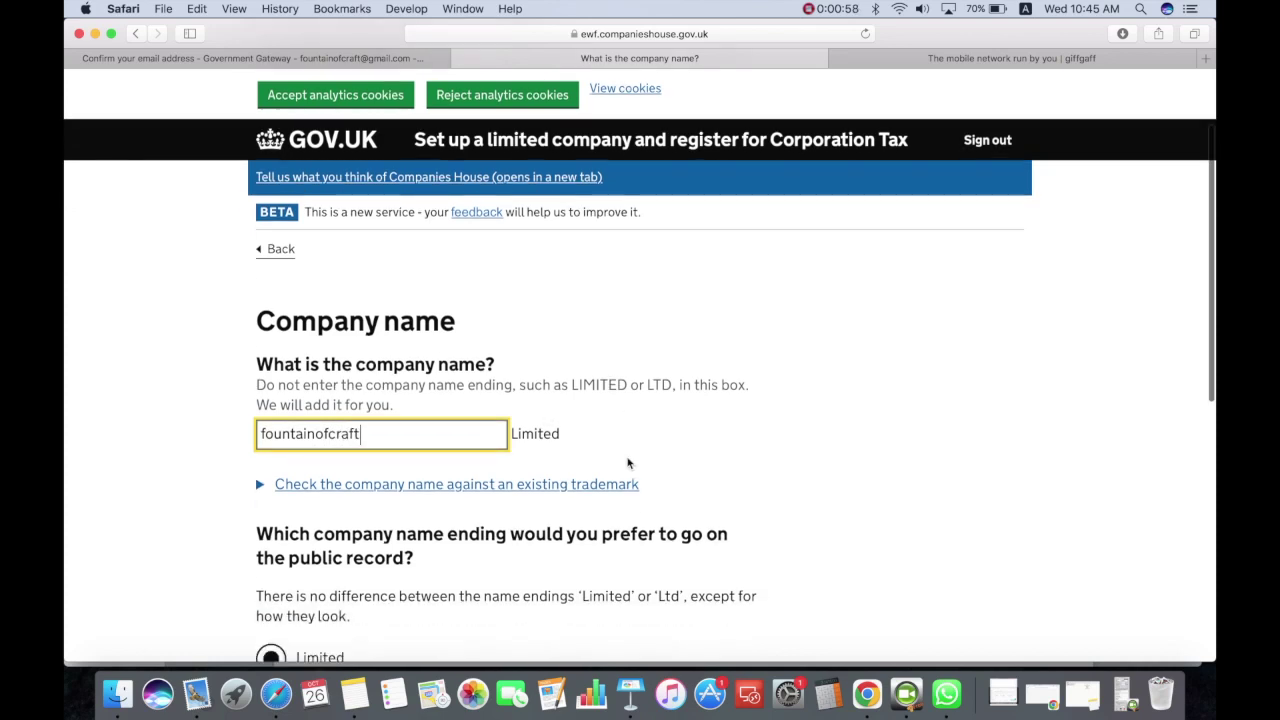
left_click(262, 546)
scroll(540, 495, "down", 1)
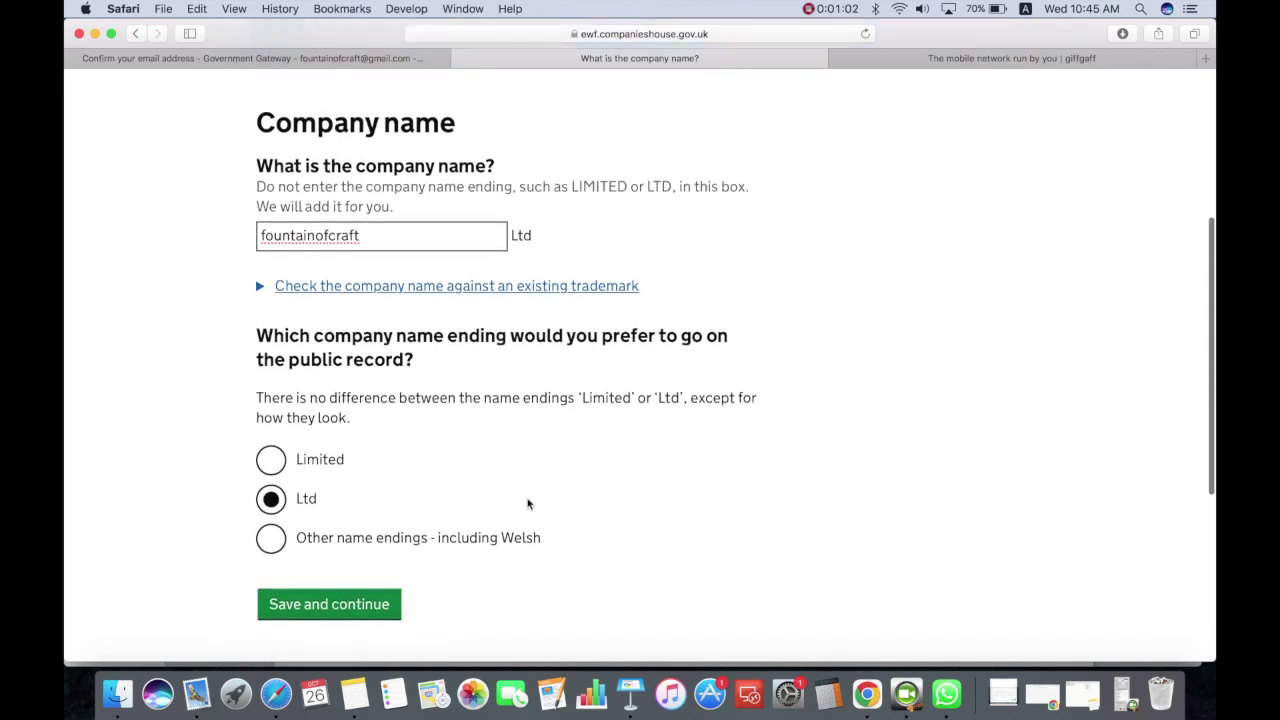
left_click(333, 604)
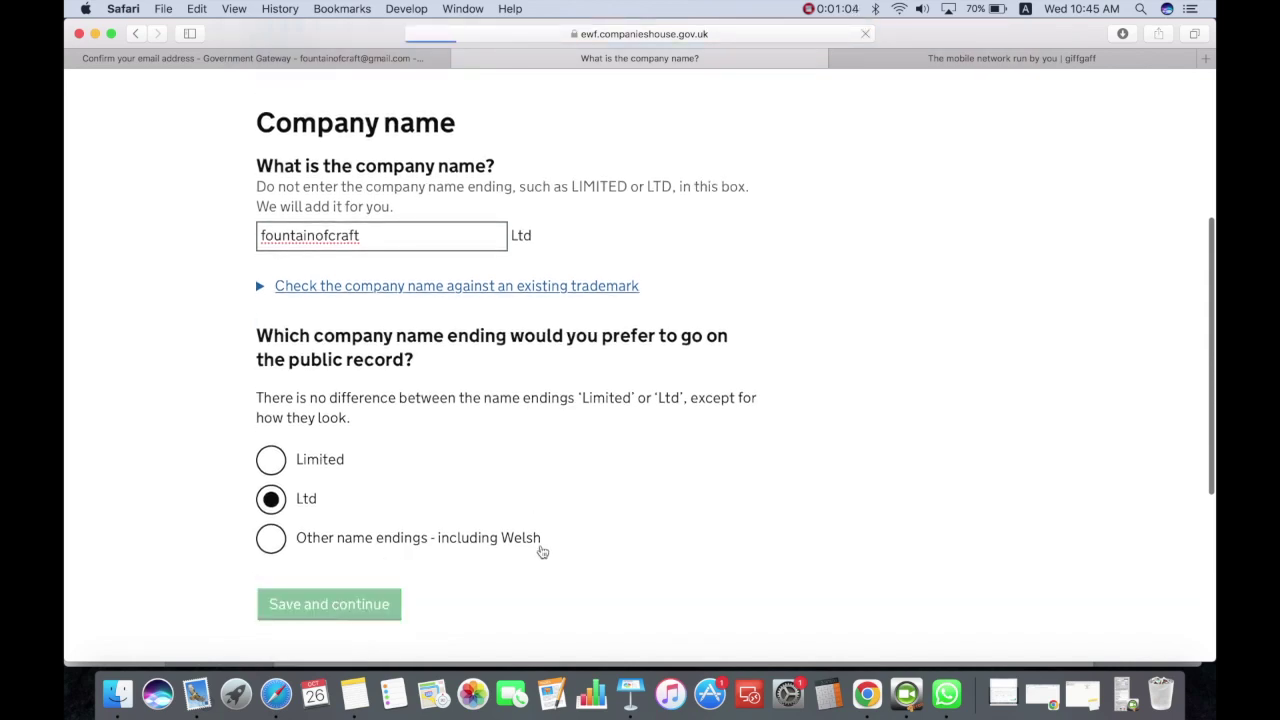
Step: Amend the taken name to FOUNTAINOFCRAFT786 and resubmit it
scroll(647, 520, "down", 4)
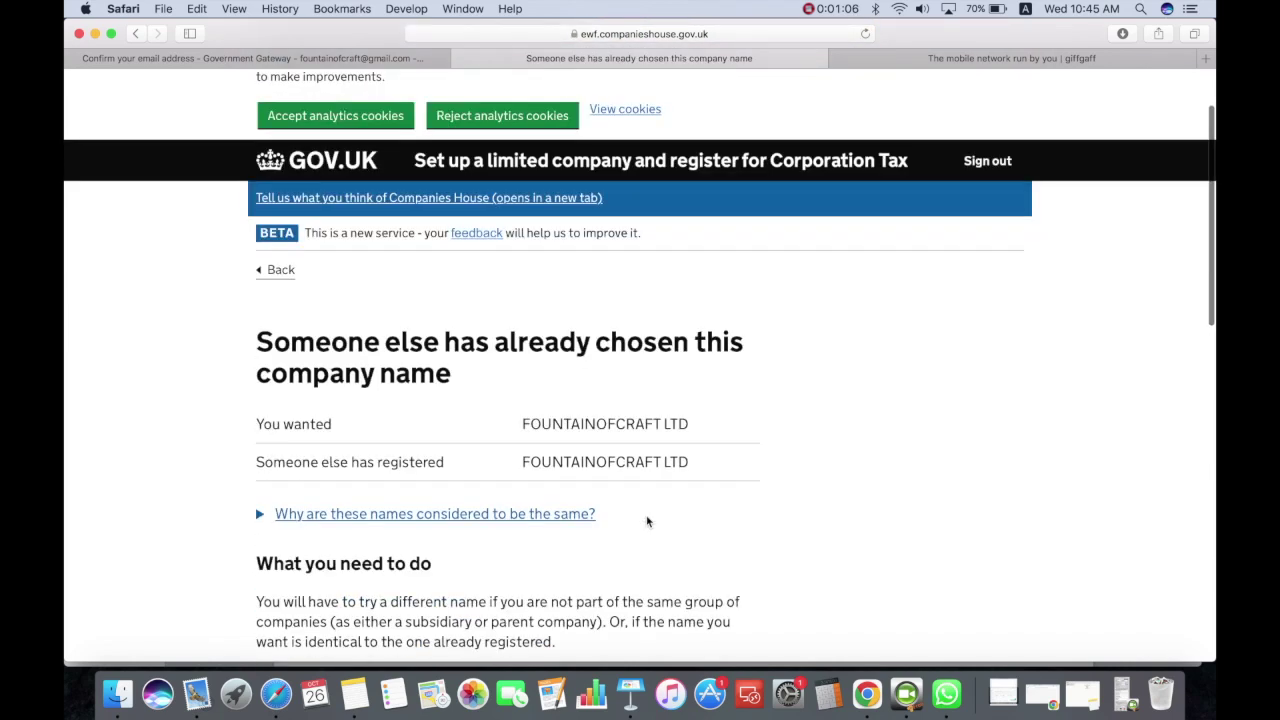
scroll(570, 512, "up", 2)
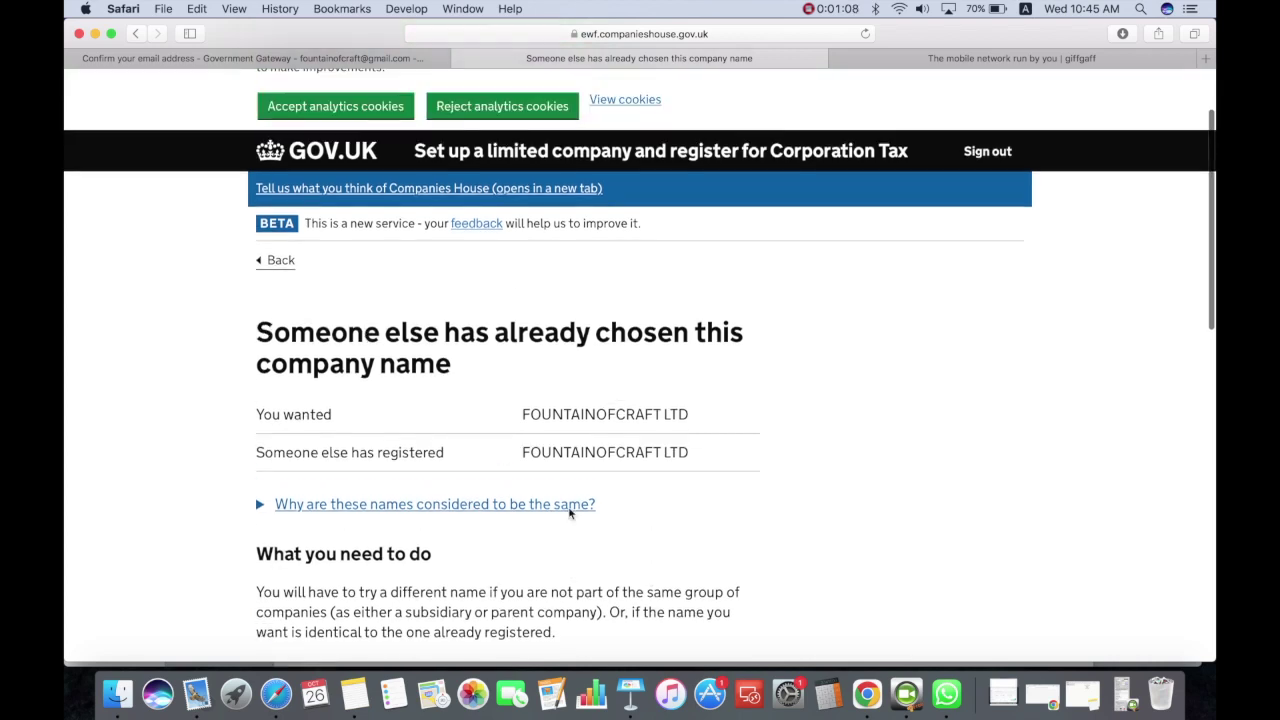
left_click(273, 262)
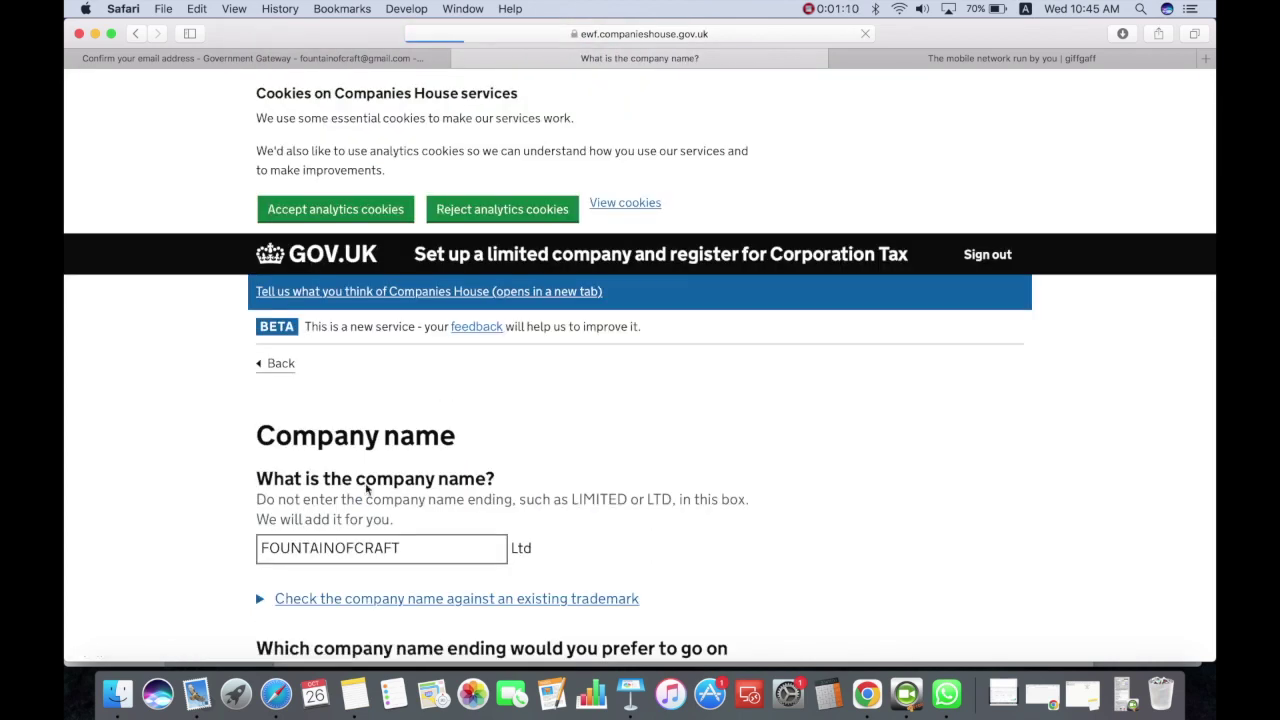
left_click(417, 548)
type("786")
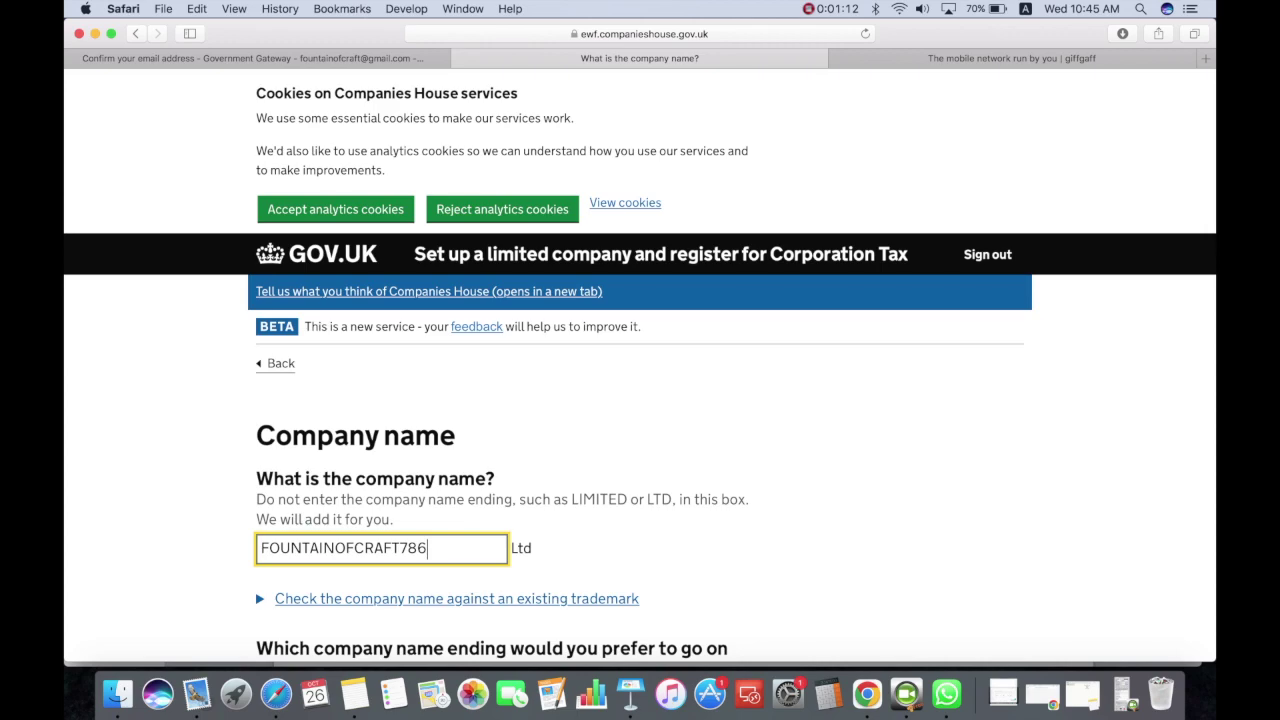
scroll(571, 518, "down", 8)
left_click(328, 492)
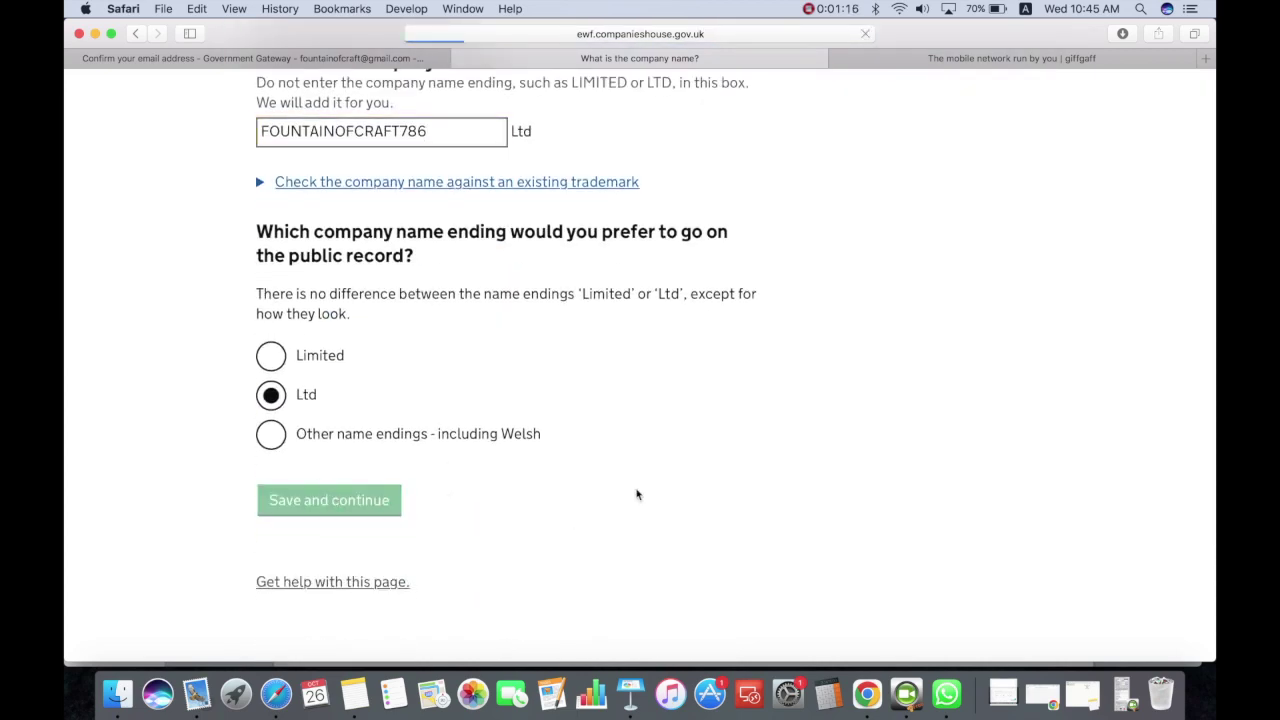
scroll(637, 494, "down", 5)
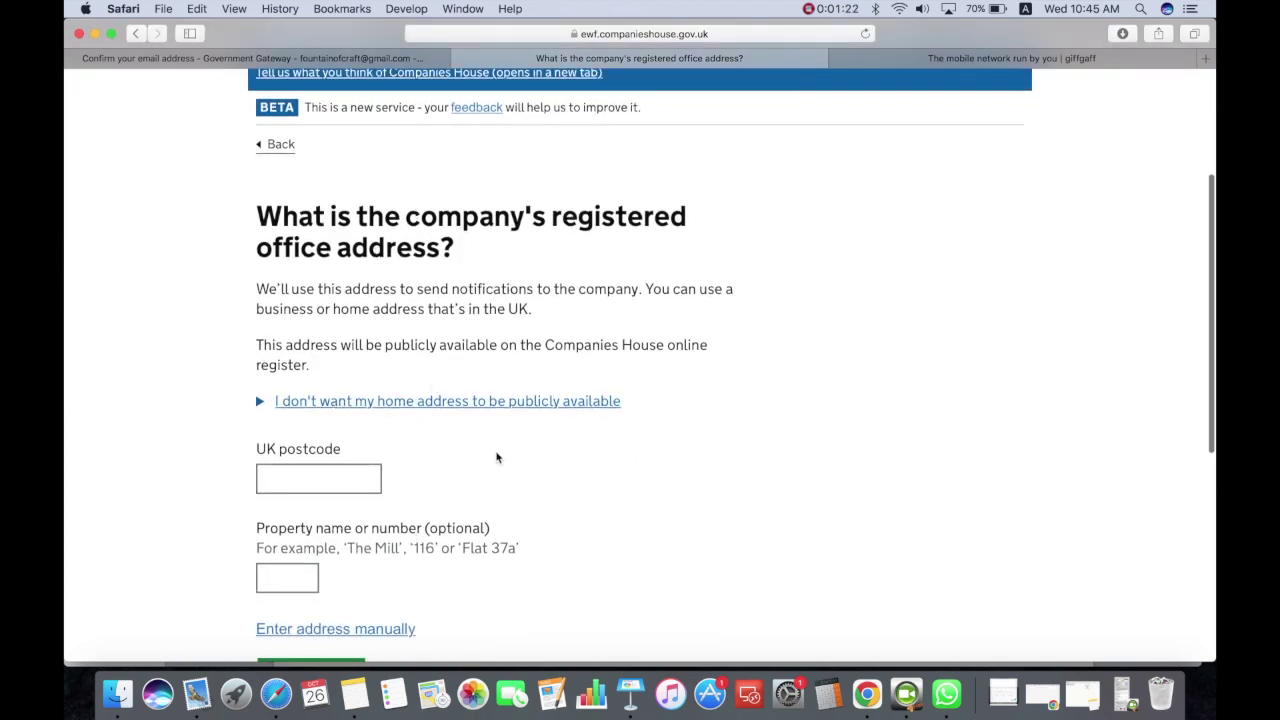
Step: Switch to manual address entry and type the property name from the address note
scroll(497, 457, "down", 1)
left_click(365, 578)
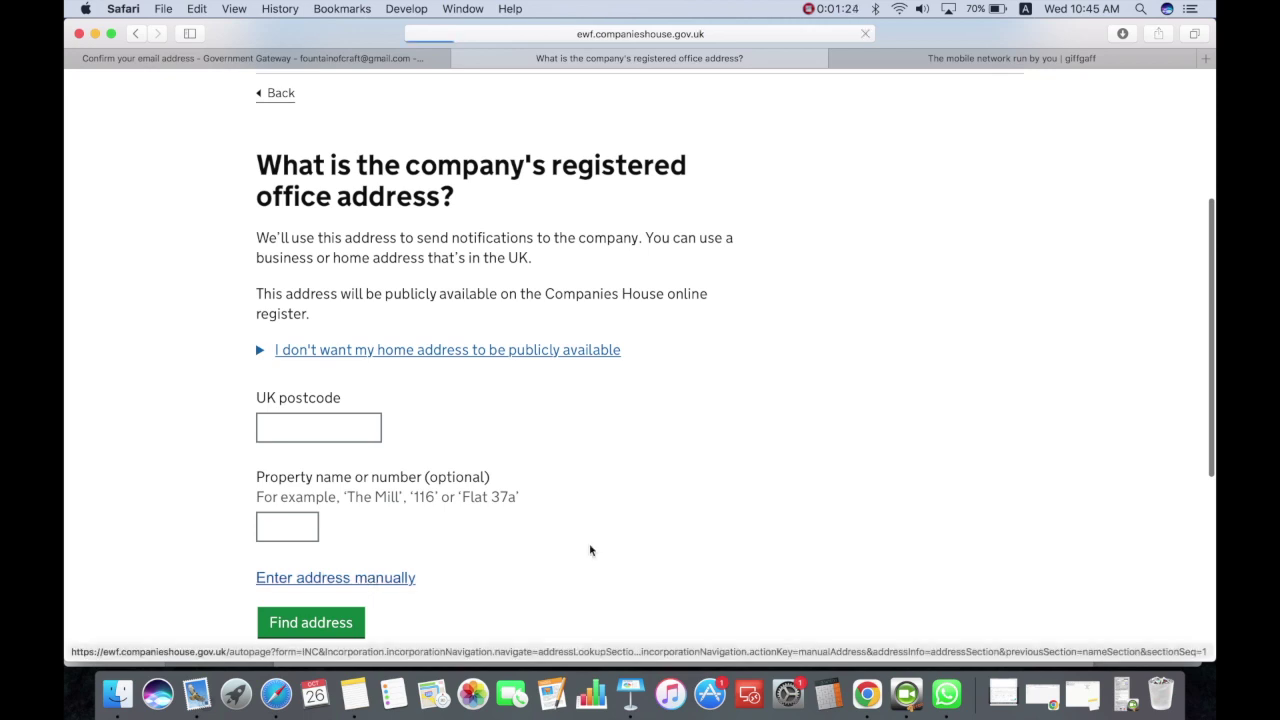
scroll(685, 514, "down", 10)
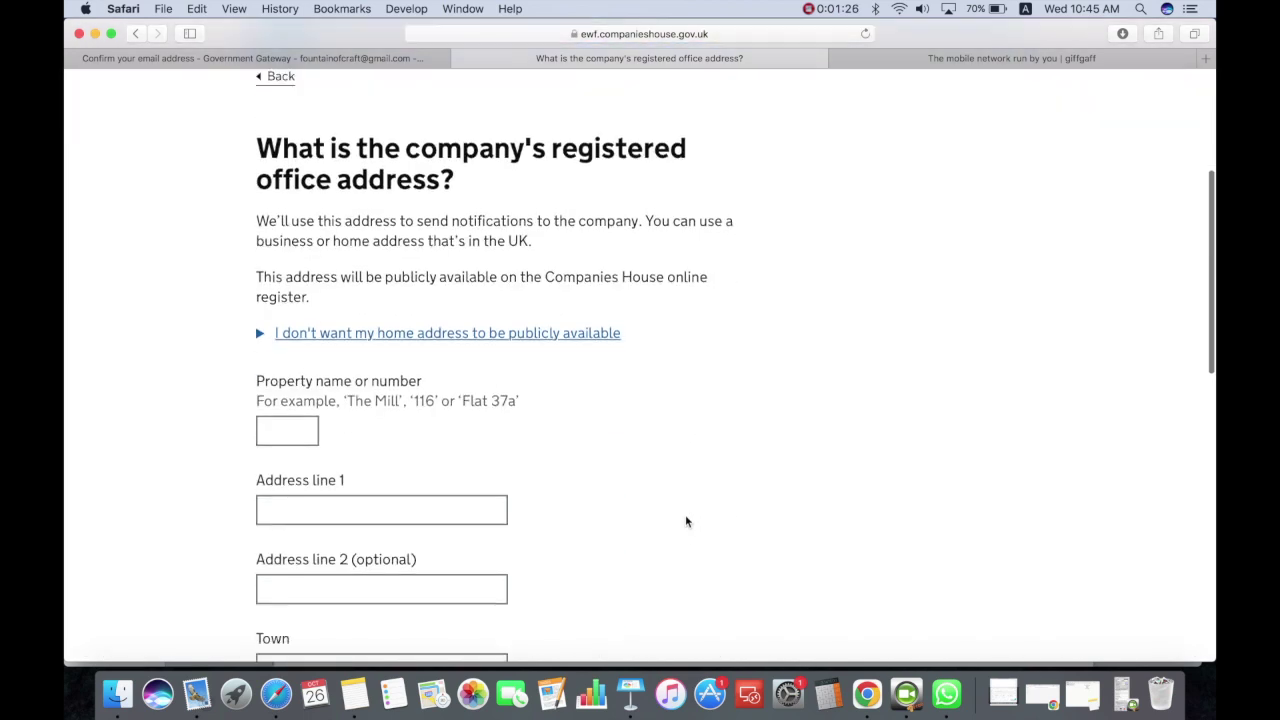
scroll(685, 520, "down", 1)
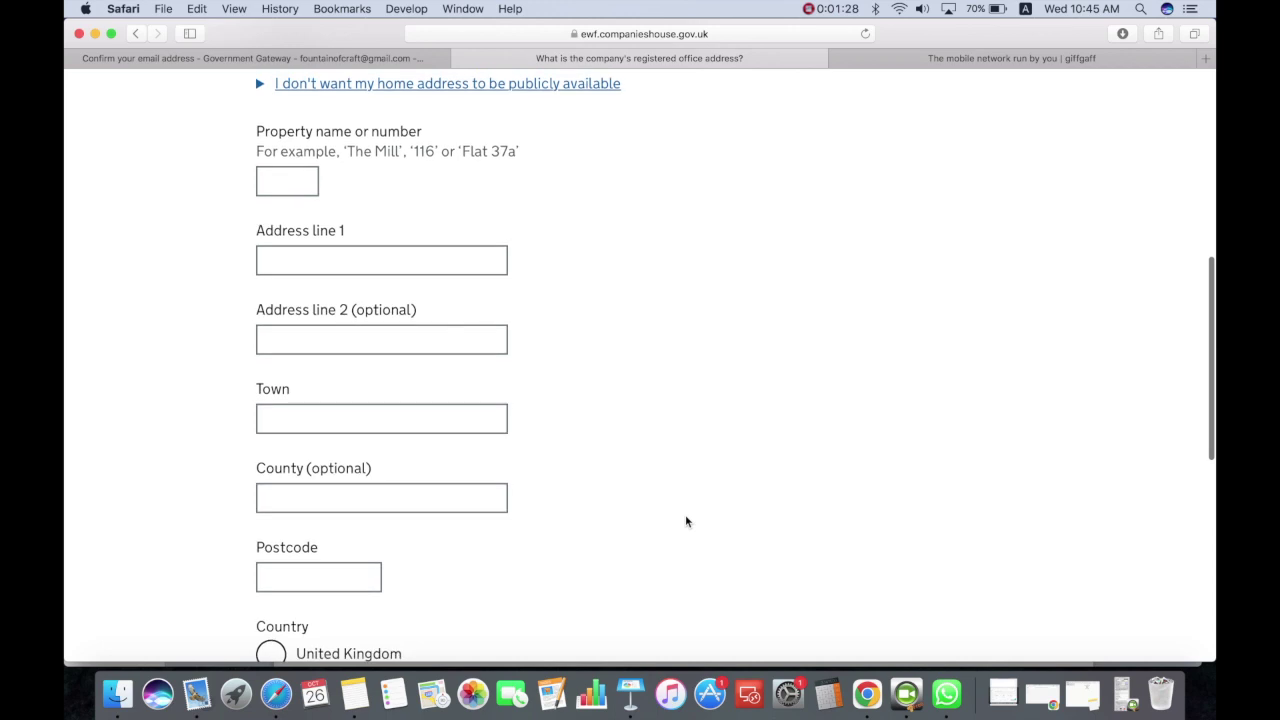
left_click(354, 698)
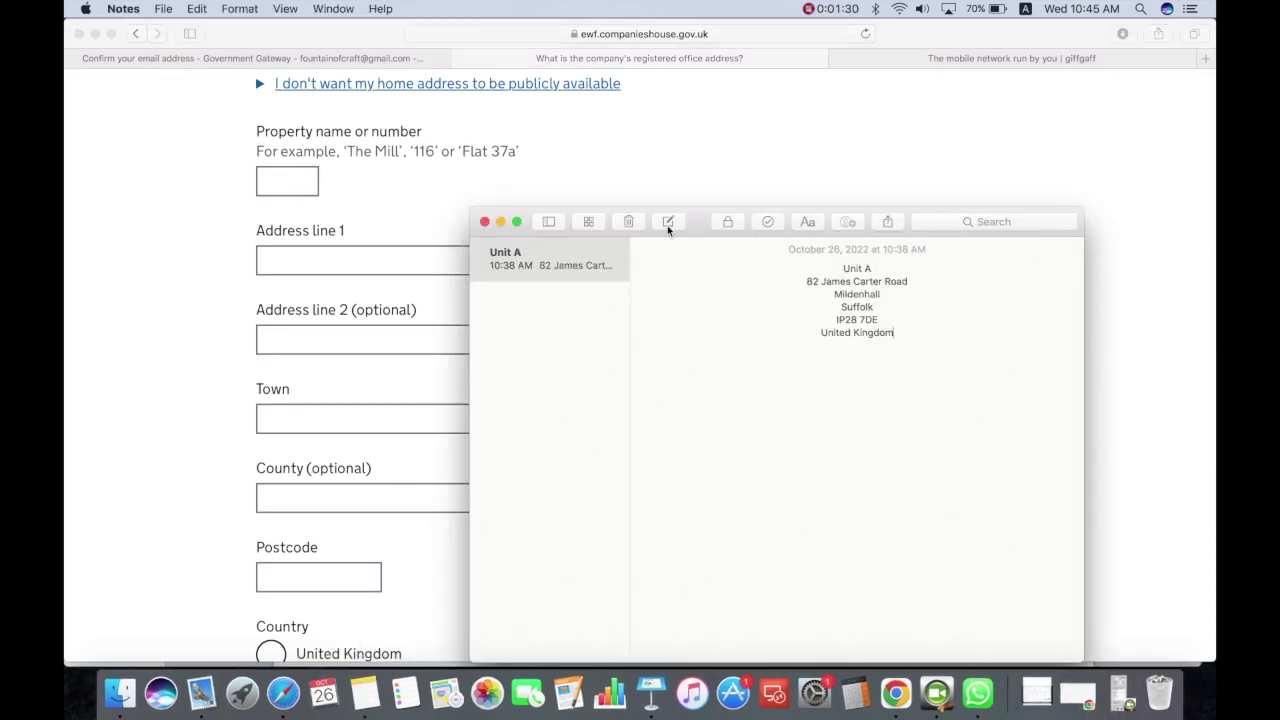
left_click(274, 180)
type("uni")
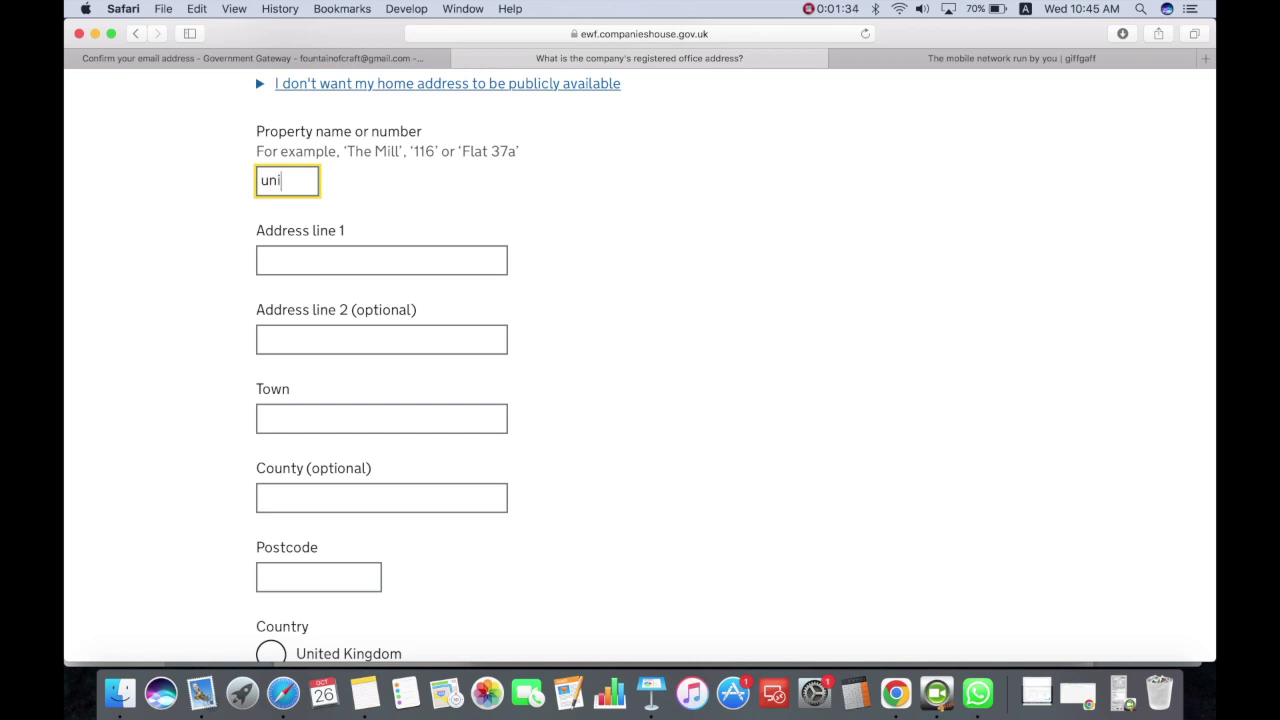
type("t a")
key("BackSpace")
type("A")
Step: Paste the address lines and the town and county from the note into the form
left_click(299, 266)
left_click(365, 693)
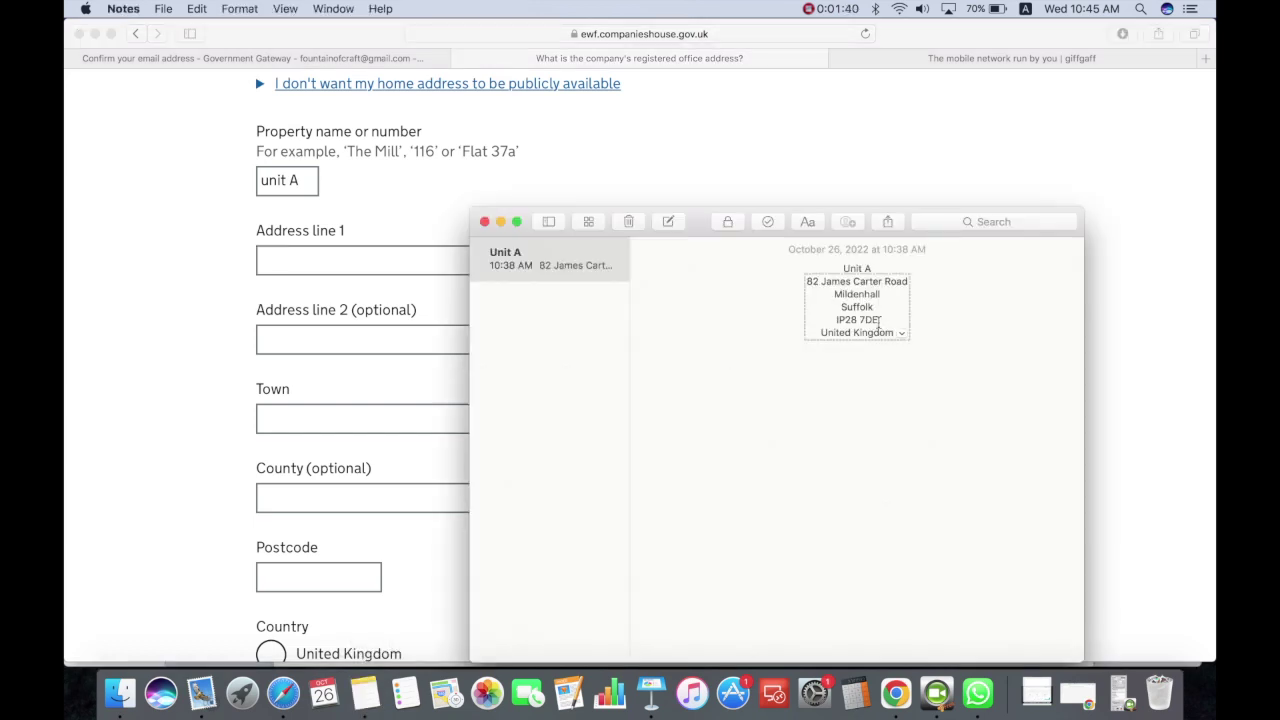
left_click_drag(877, 321, 810, 282)
key("super+c")
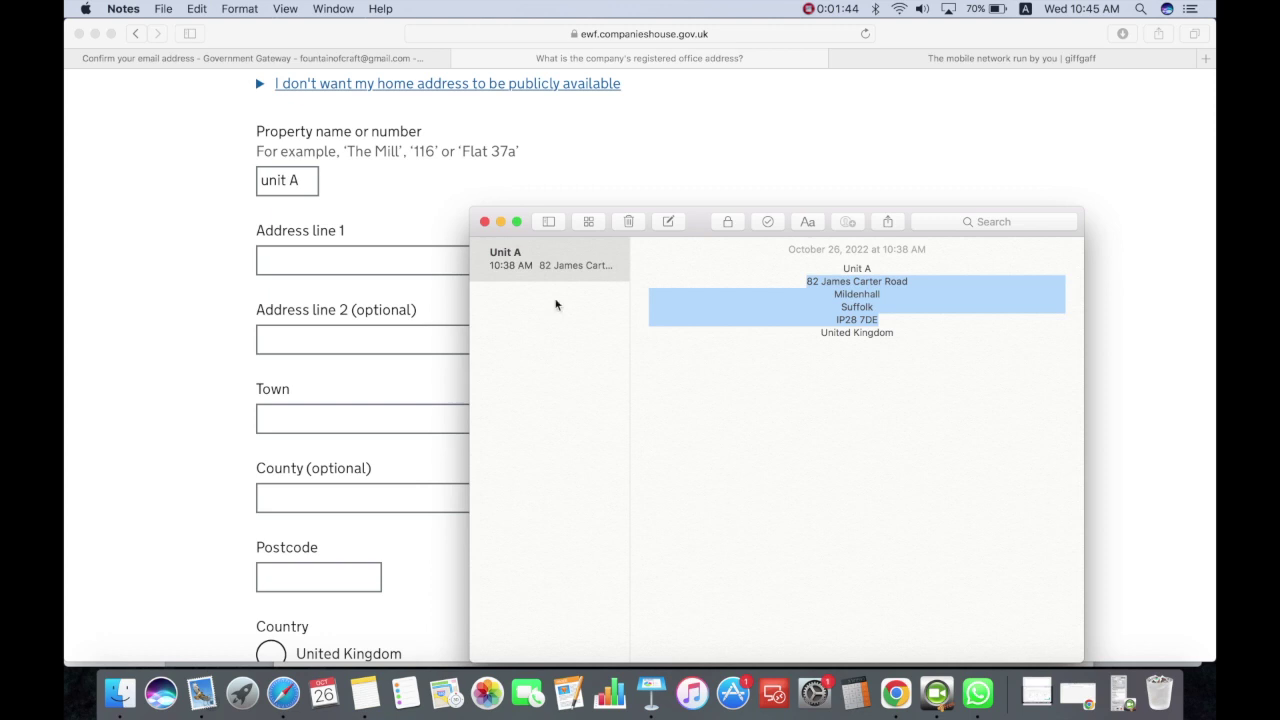
left_click(382, 263)
key("super+v")
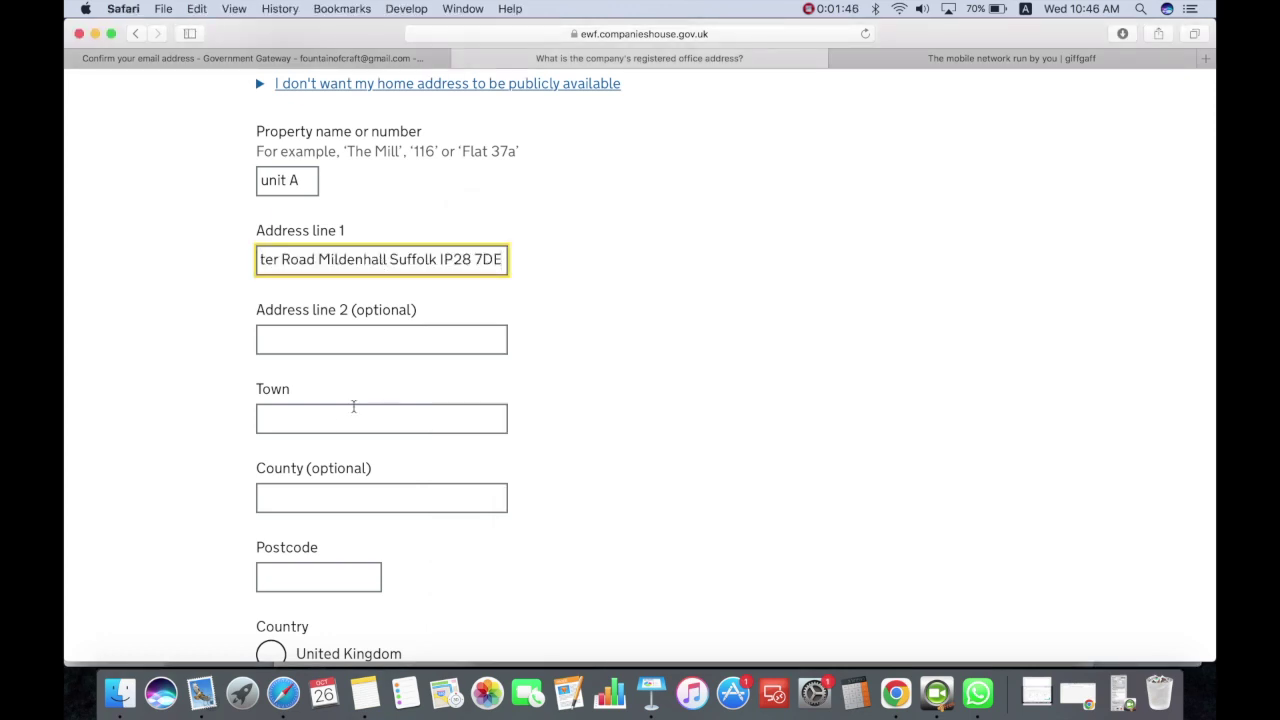
left_click(335, 418)
left_click(366, 692)
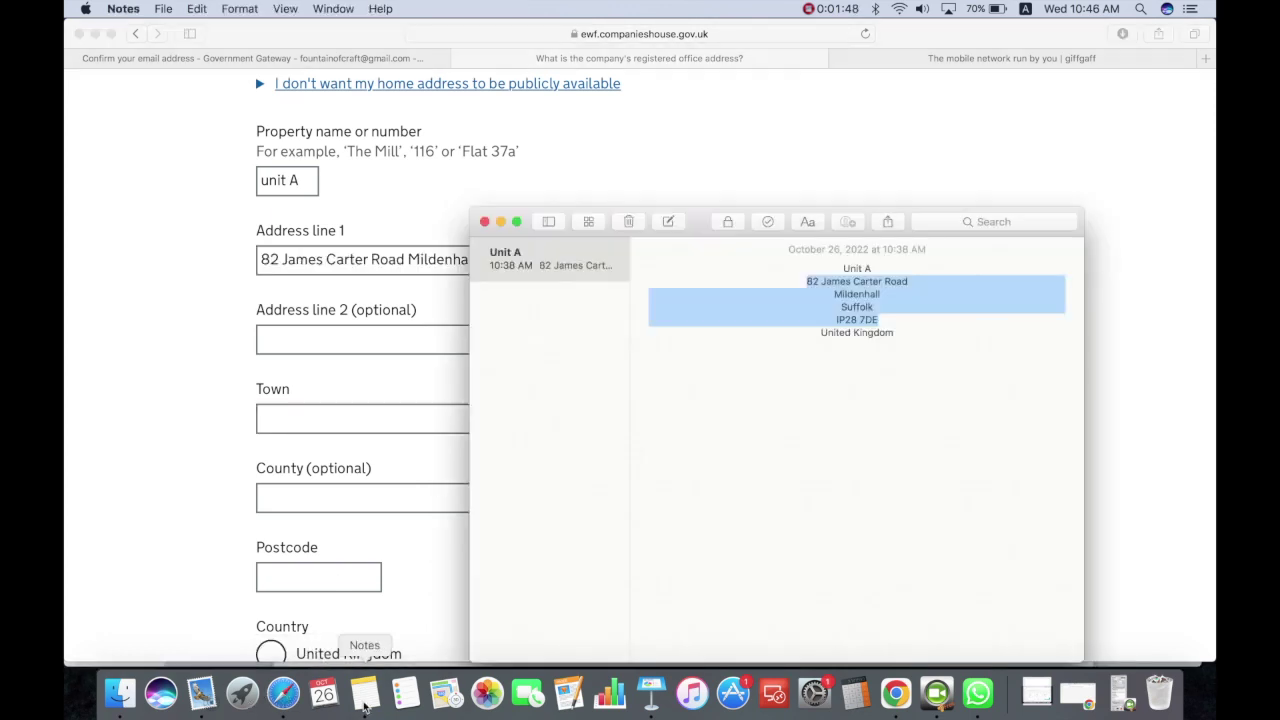
left_click(886, 311)
left_click_drag(886, 313, 835, 298)
key("super+c")
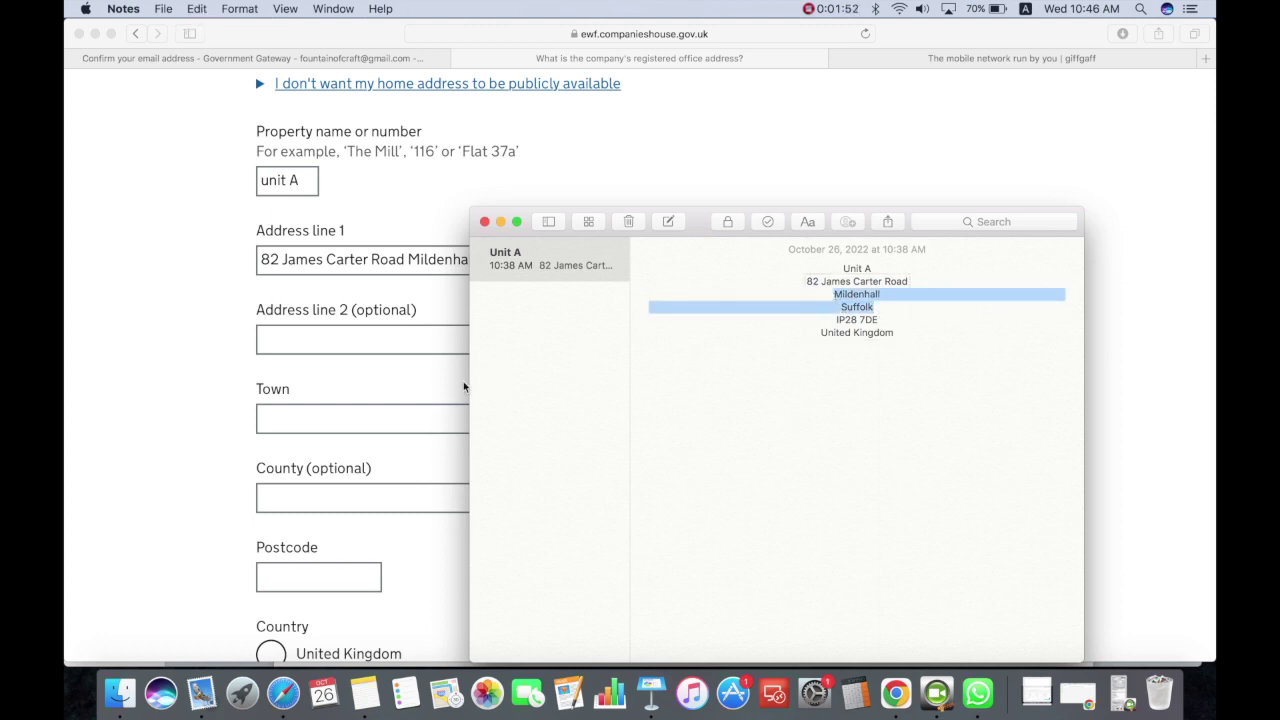
left_click(362, 413)
key("super+v")
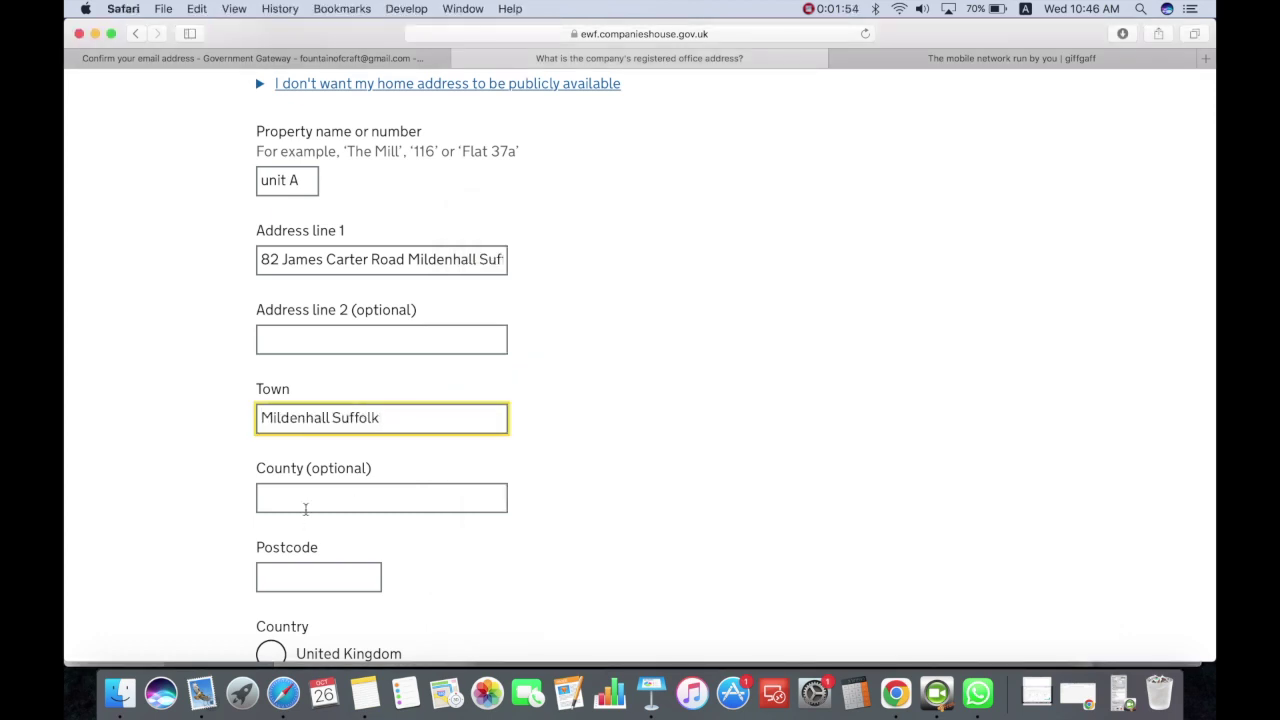
Step: Enter the postcode, set the country to United Kingdom, then save and confirm the address
left_click(304, 575)
left_click(365, 692)
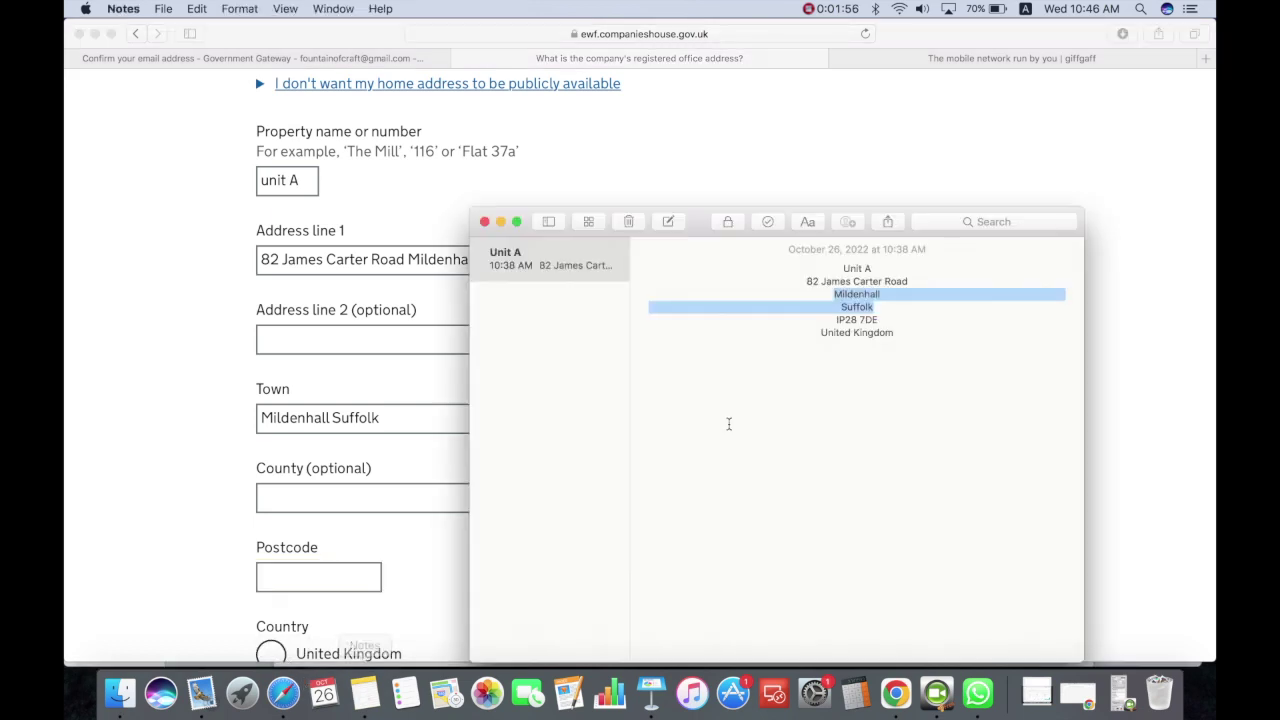
left_click_drag(889, 321, 832, 322)
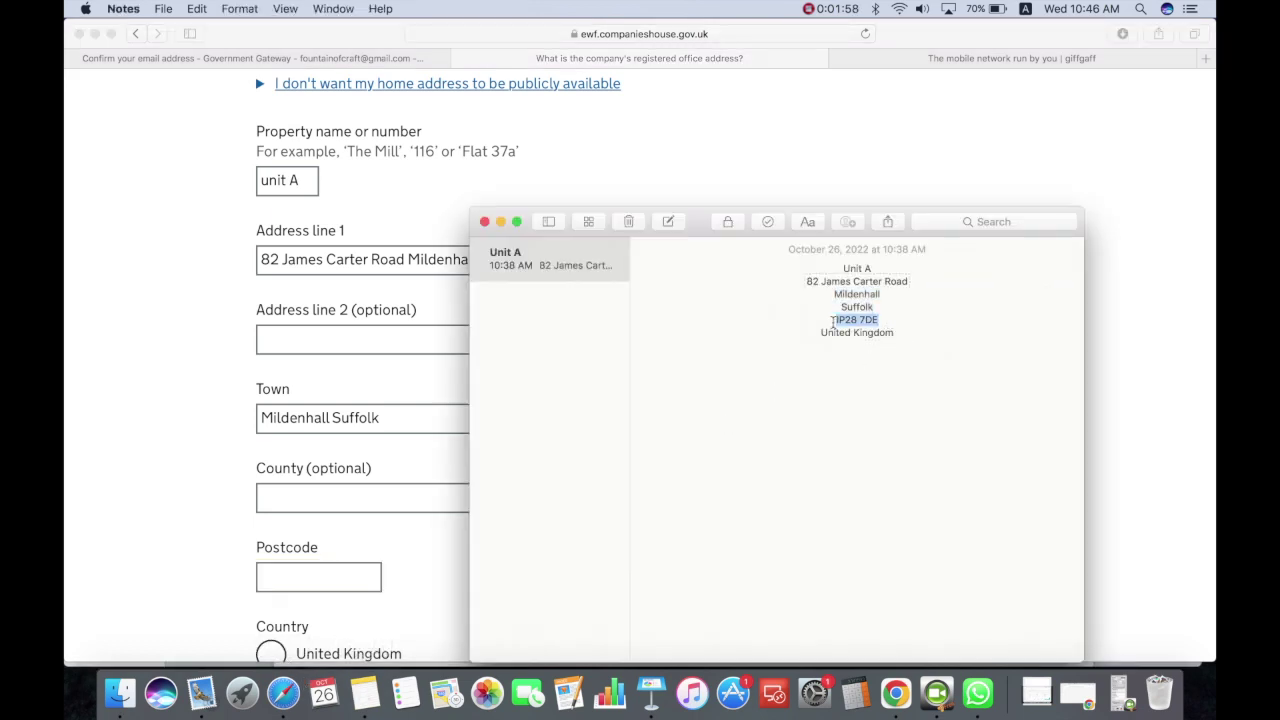
left_click(324, 502)
left_click(307, 575)
type("IP28 7DE")
scroll(450, 530, "down", 5)
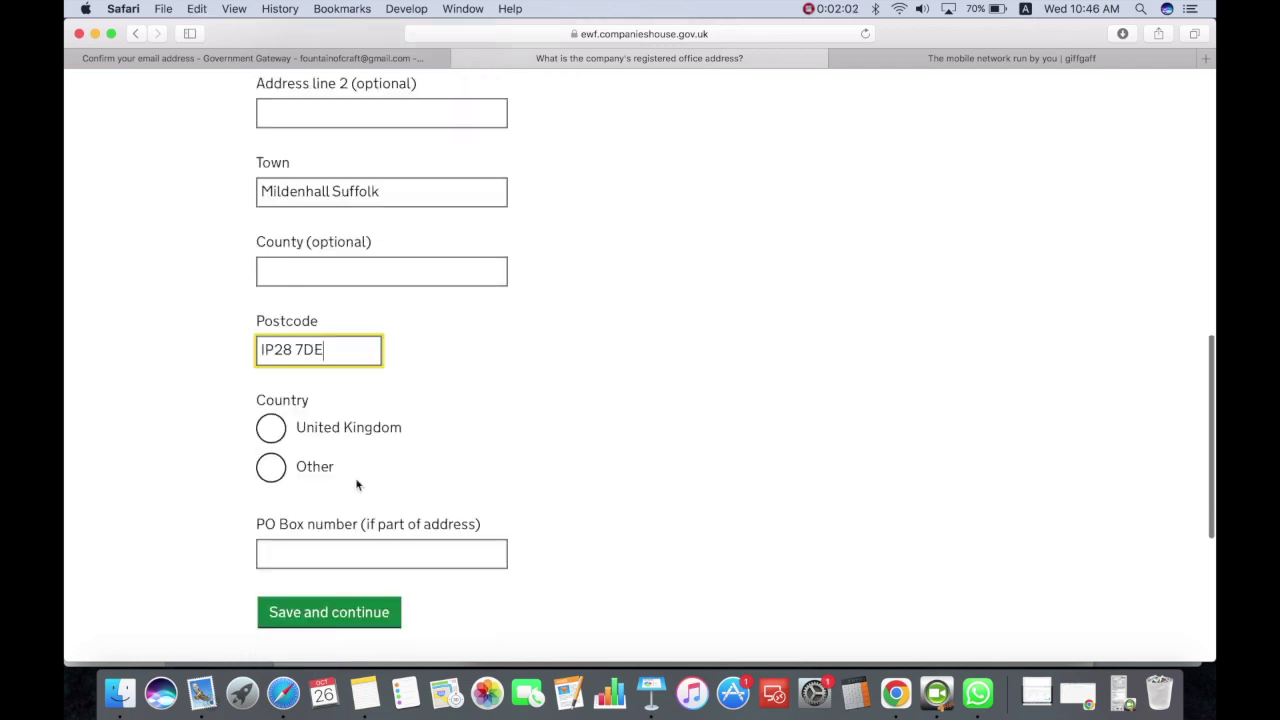
left_click(271, 427)
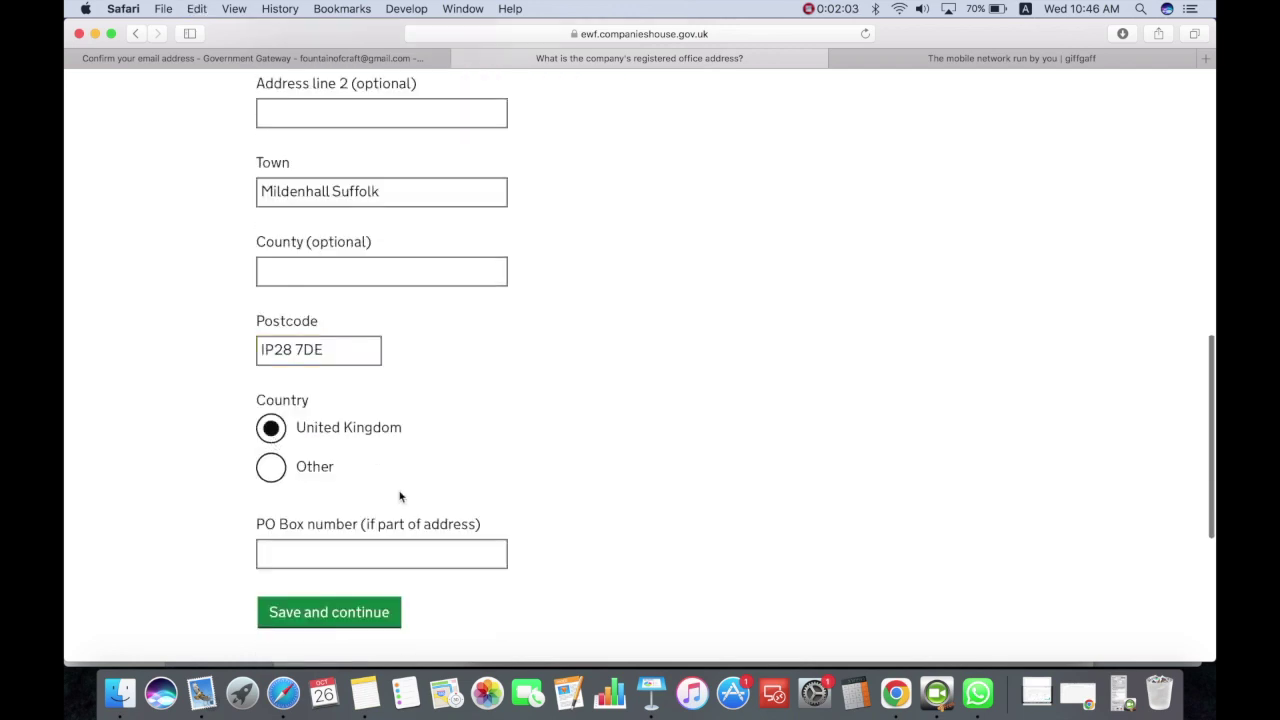
left_click(351, 617)
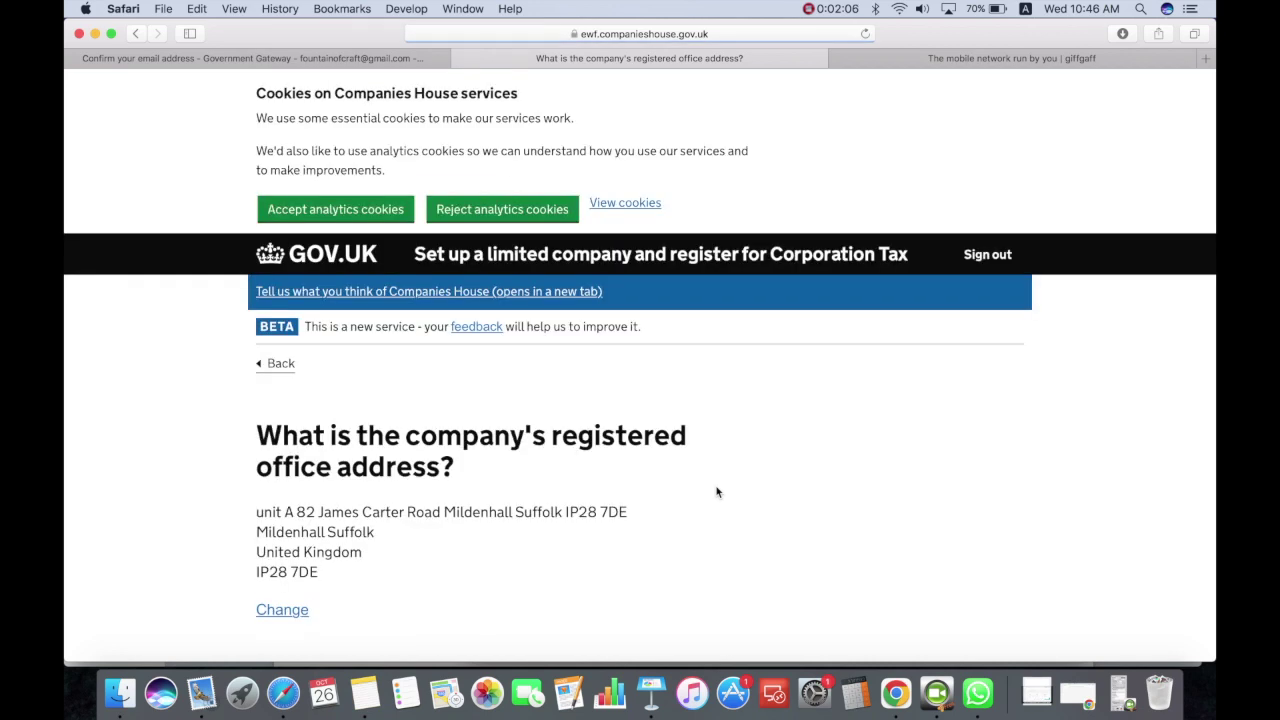
scroll(716, 492, "down", 3)
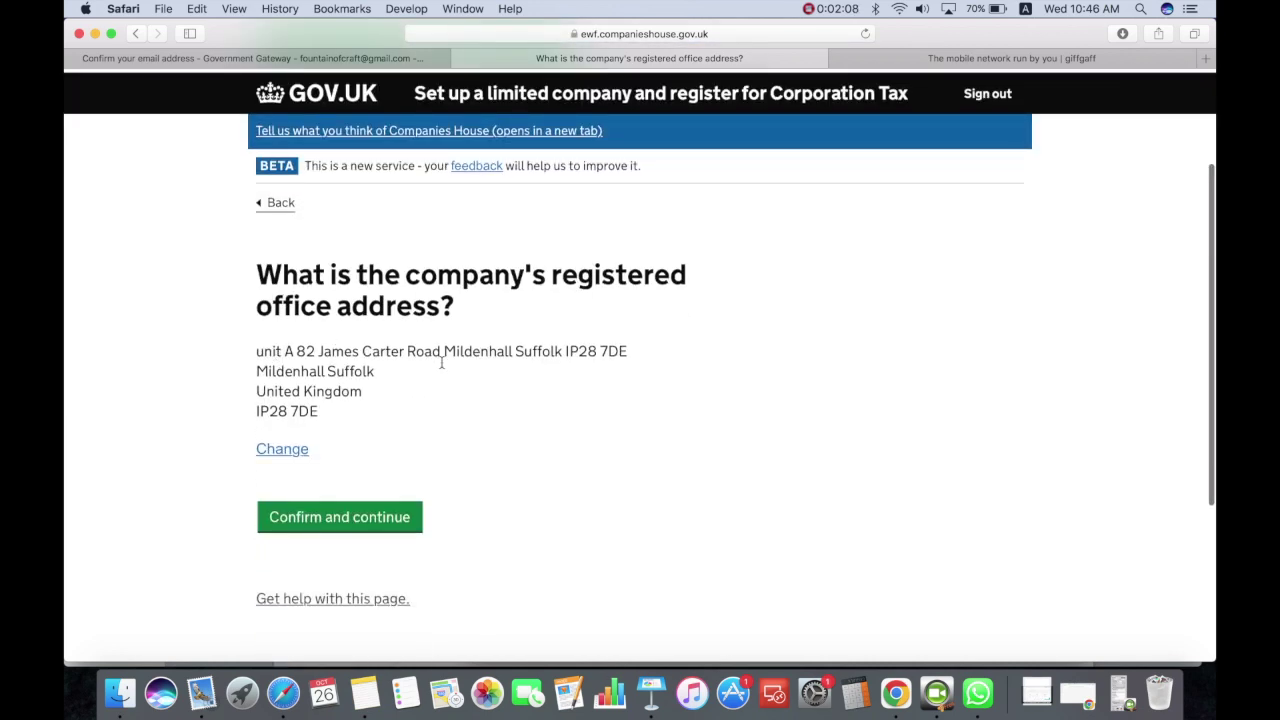
left_click(363, 517)
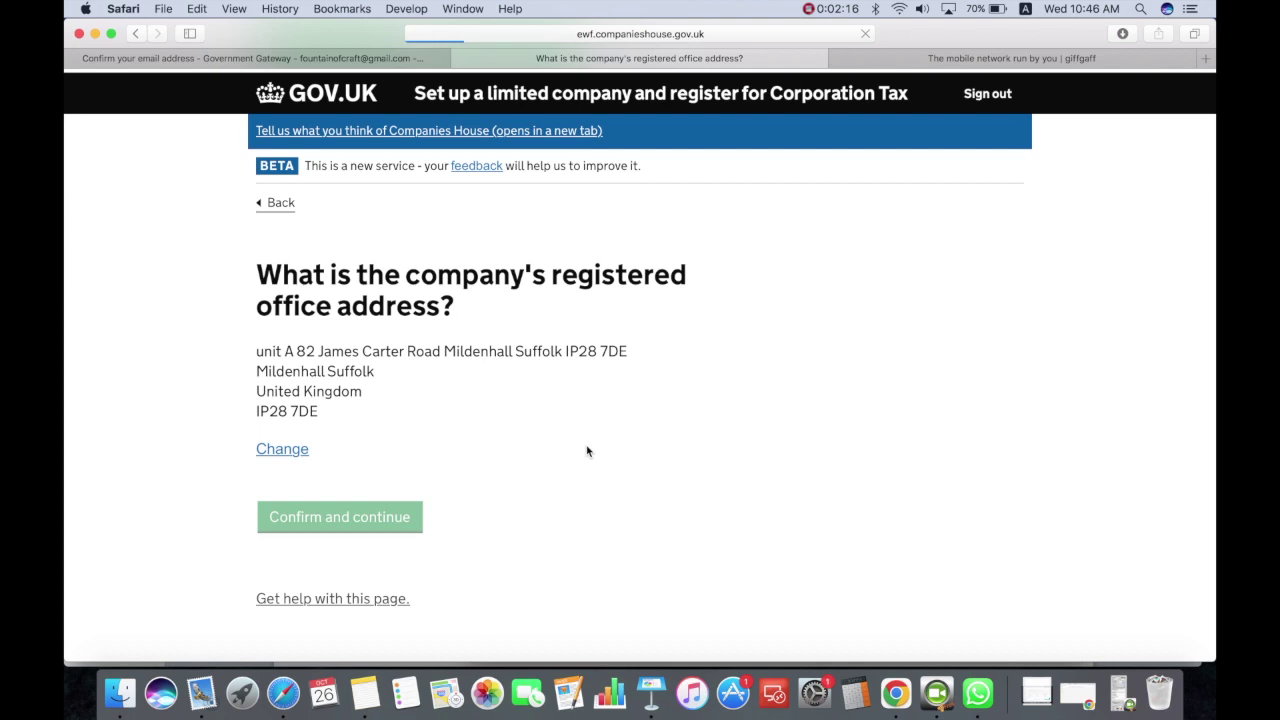
Step: Save England and Wales as the company's registration location
scroll(586, 449, "down", 4)
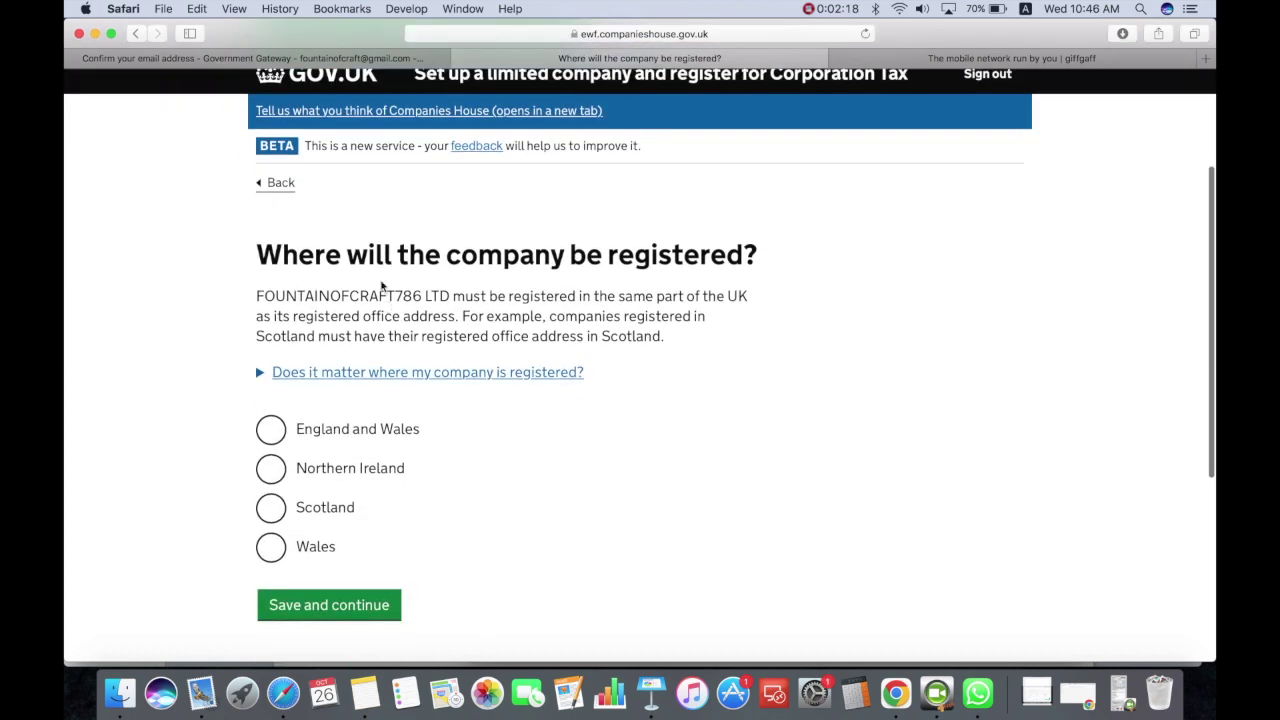
left_click(271, 430)
left_click(329, 607)
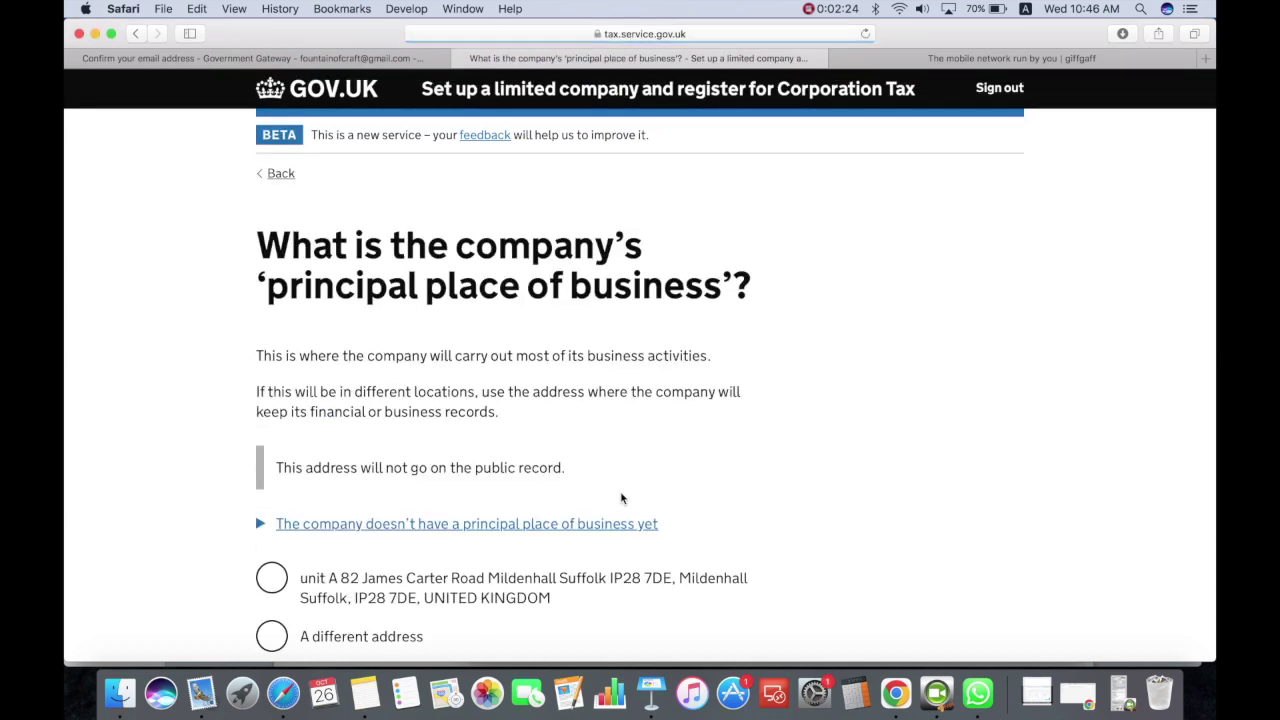
Step: Save the registered office address as the principal place of business
scroll(621, 498, "down", 1)
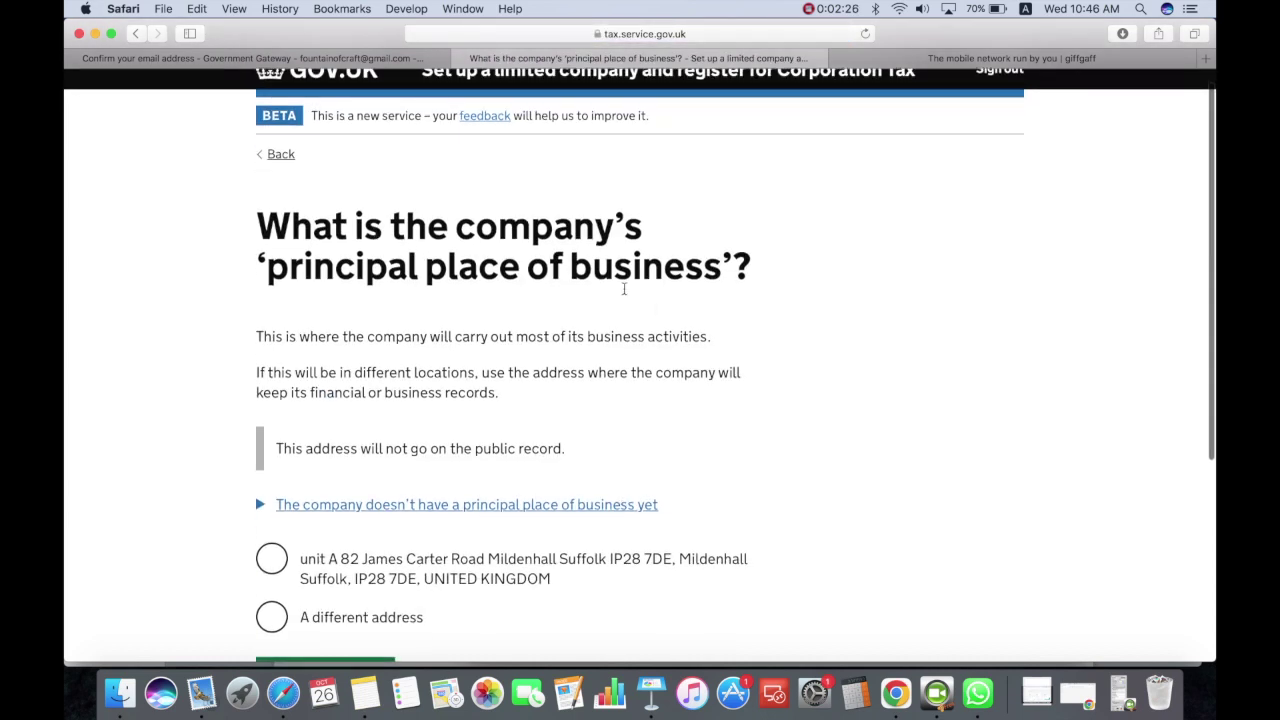
scroll(640, 340, "down", 3)
left_click(271, 491)
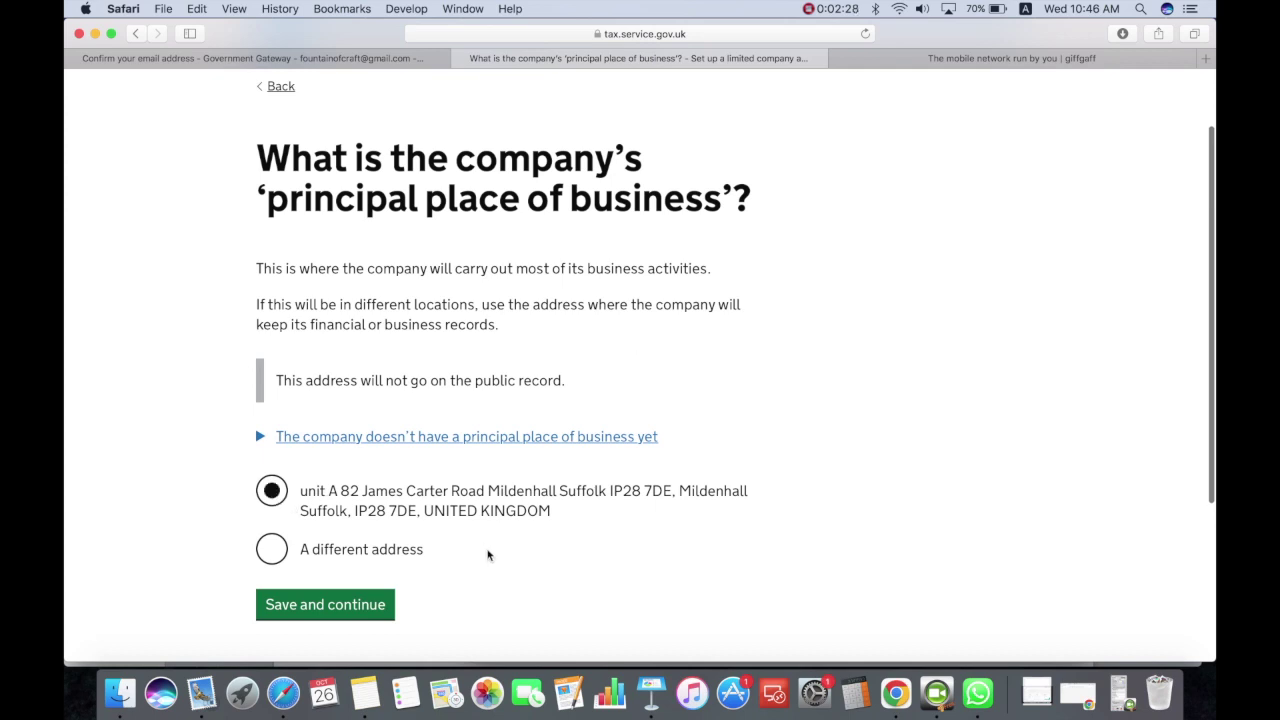
scroll(488, 555, "down", 2)
left_click(343, 551)
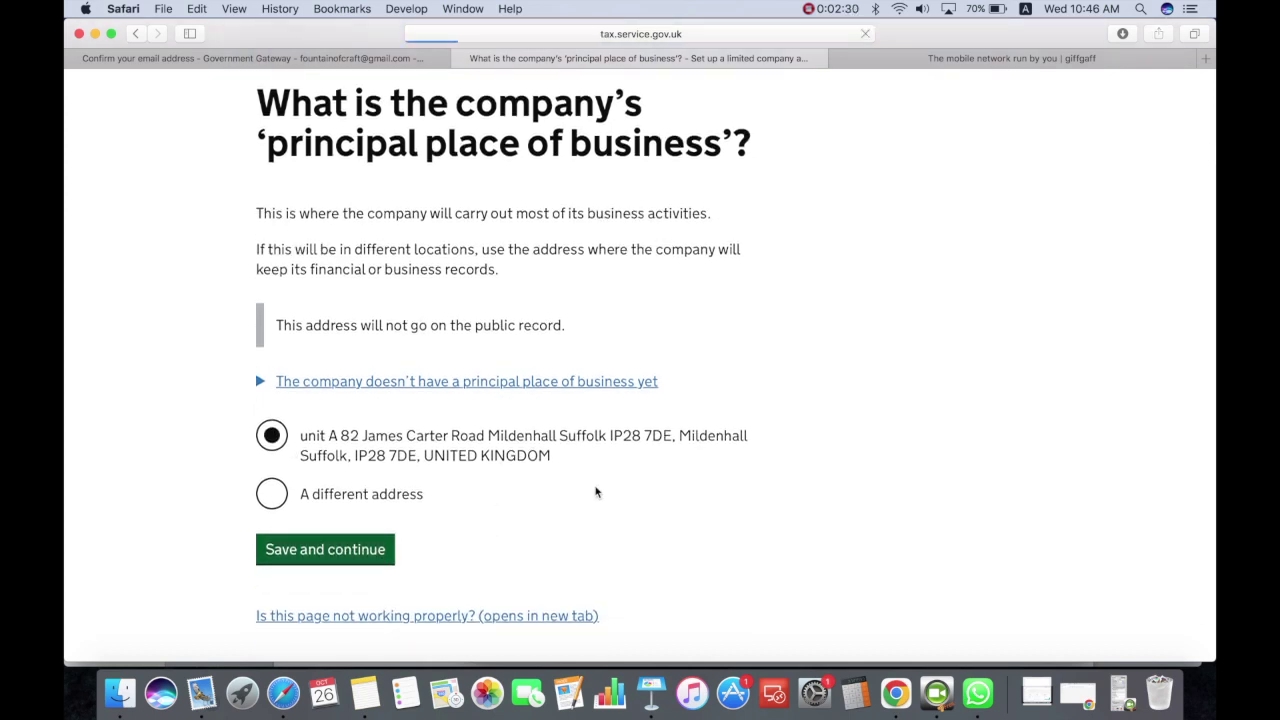
Step: Enter the company's contact phone number and submit the contact details
scroll(596, 491, "down", 3)
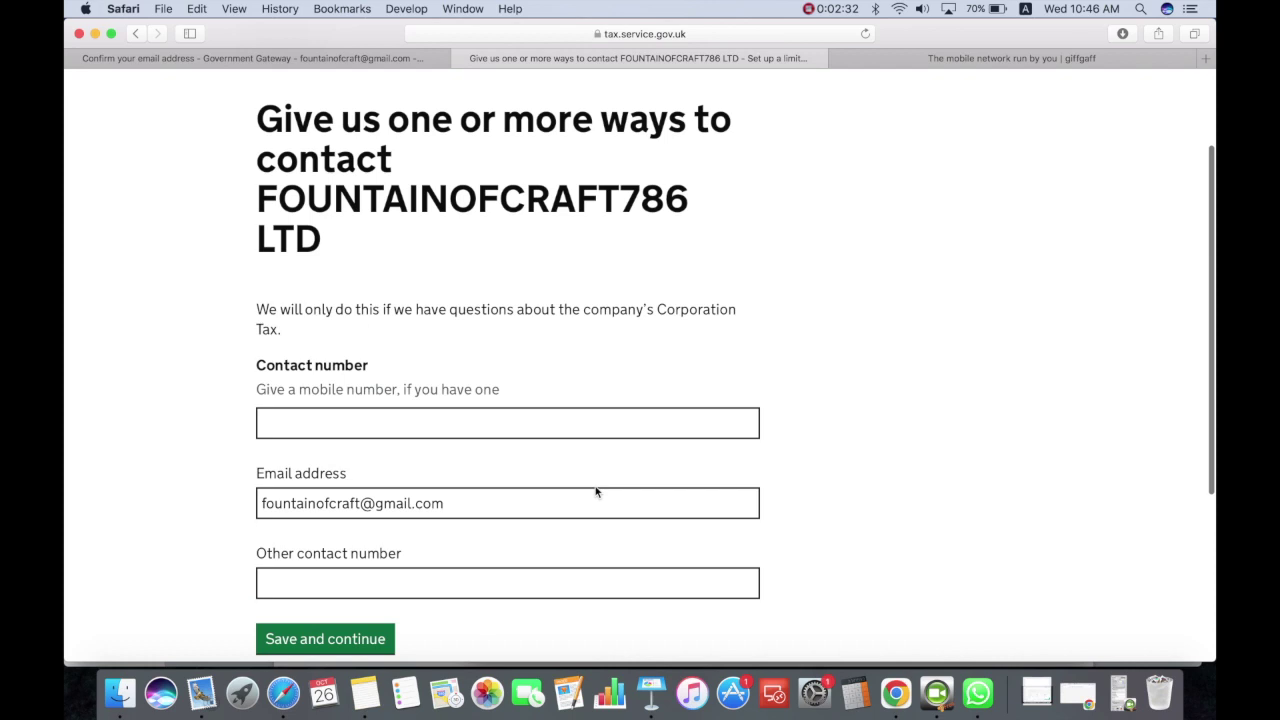
scroll(596, 491, "up", 1)
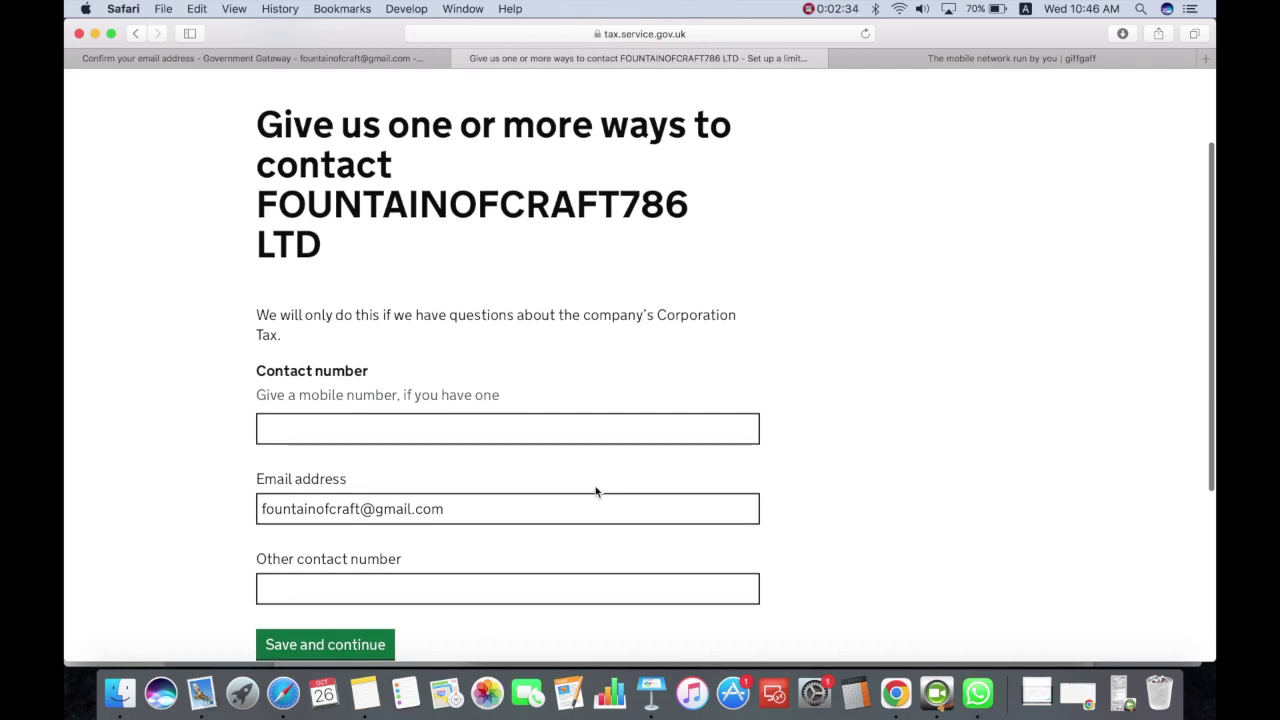
scroll(596, 491, "down", 2)
left_click(383, 379)
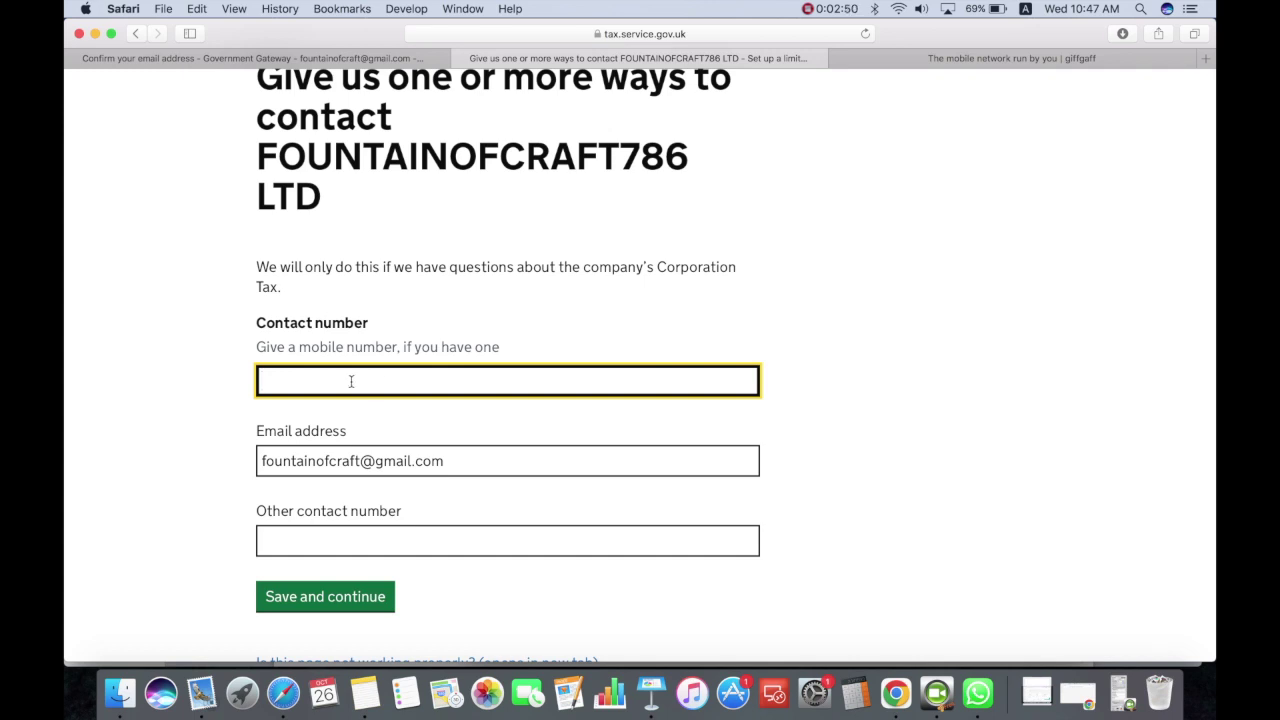
left_click(329, 601)
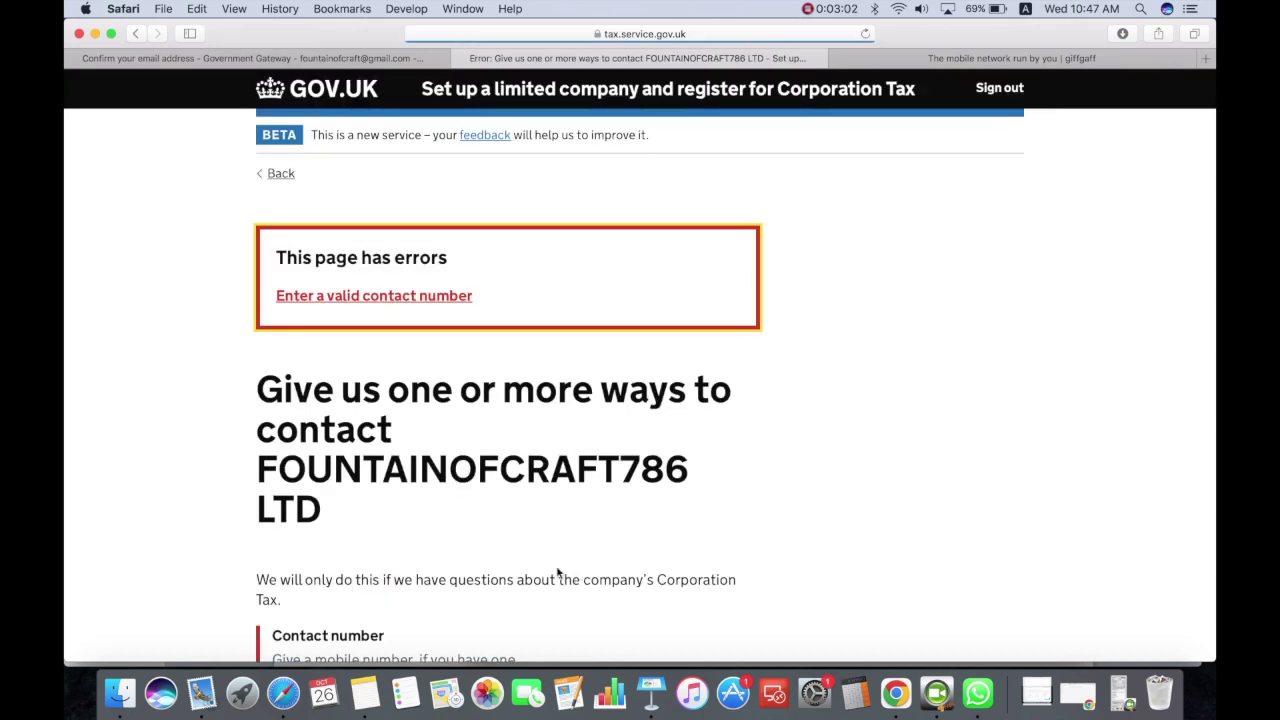
Step: Remove the invalid +44 prefix from the contact number and resubmit
left_click(380, 299)
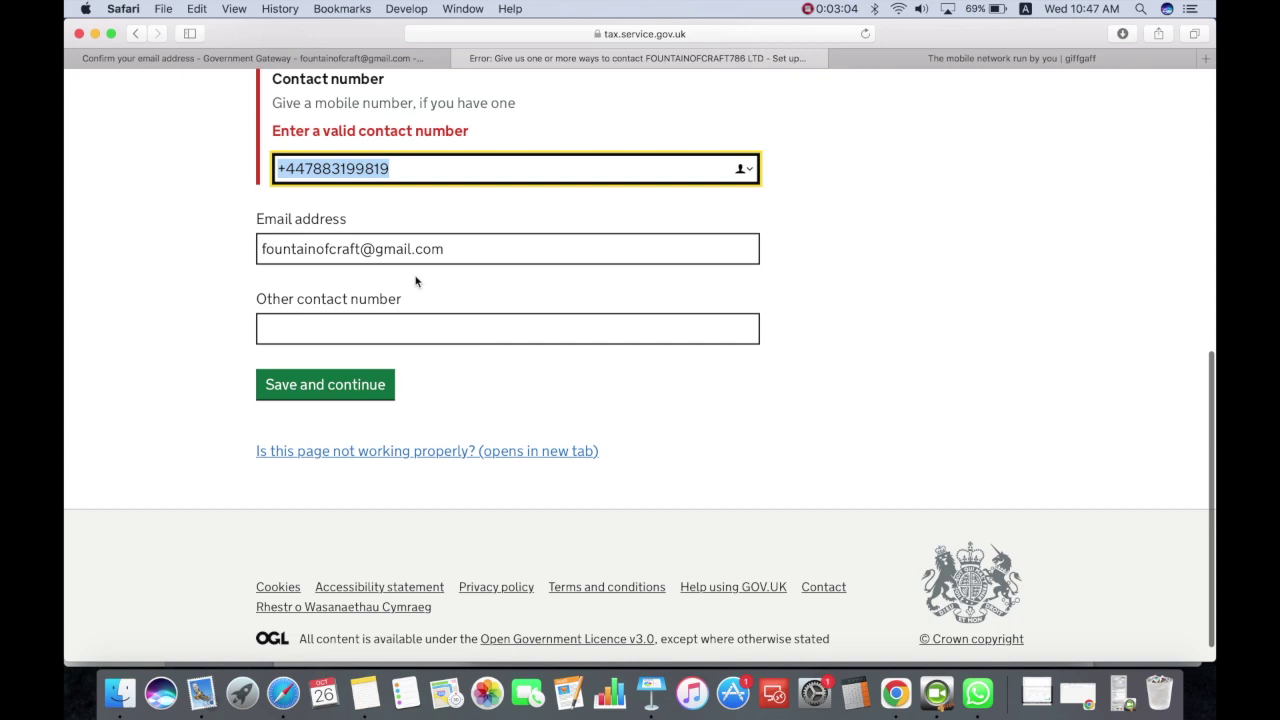
scroll(344, 215, "up", 1)
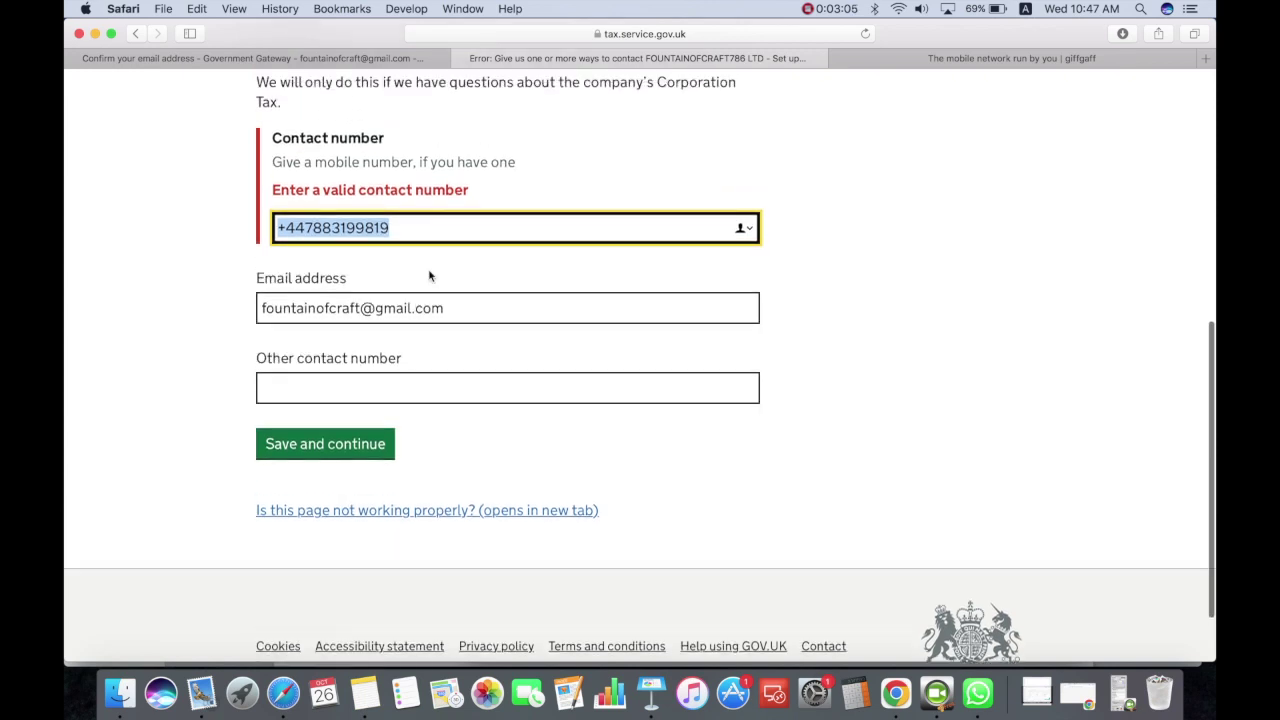
left_click(300, 234)
left_click_drag(304, 234, 277, 234)
key("BackSpace")
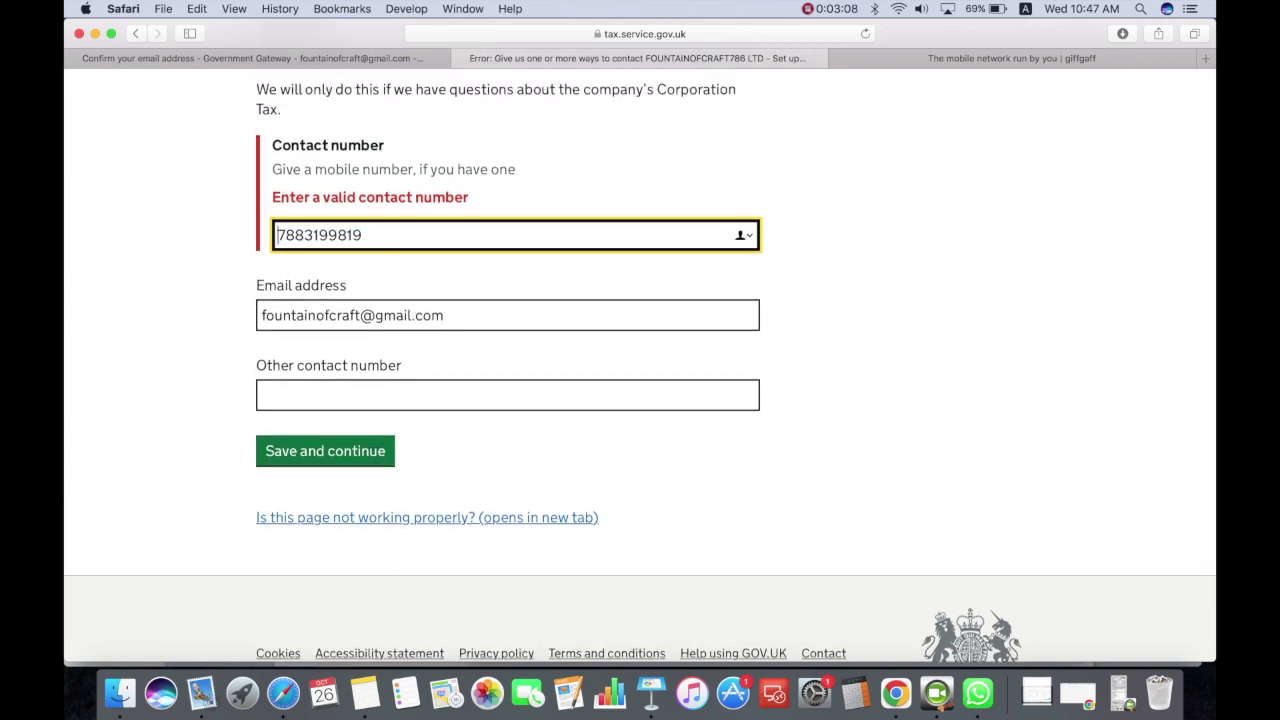
left_click(320, 451)
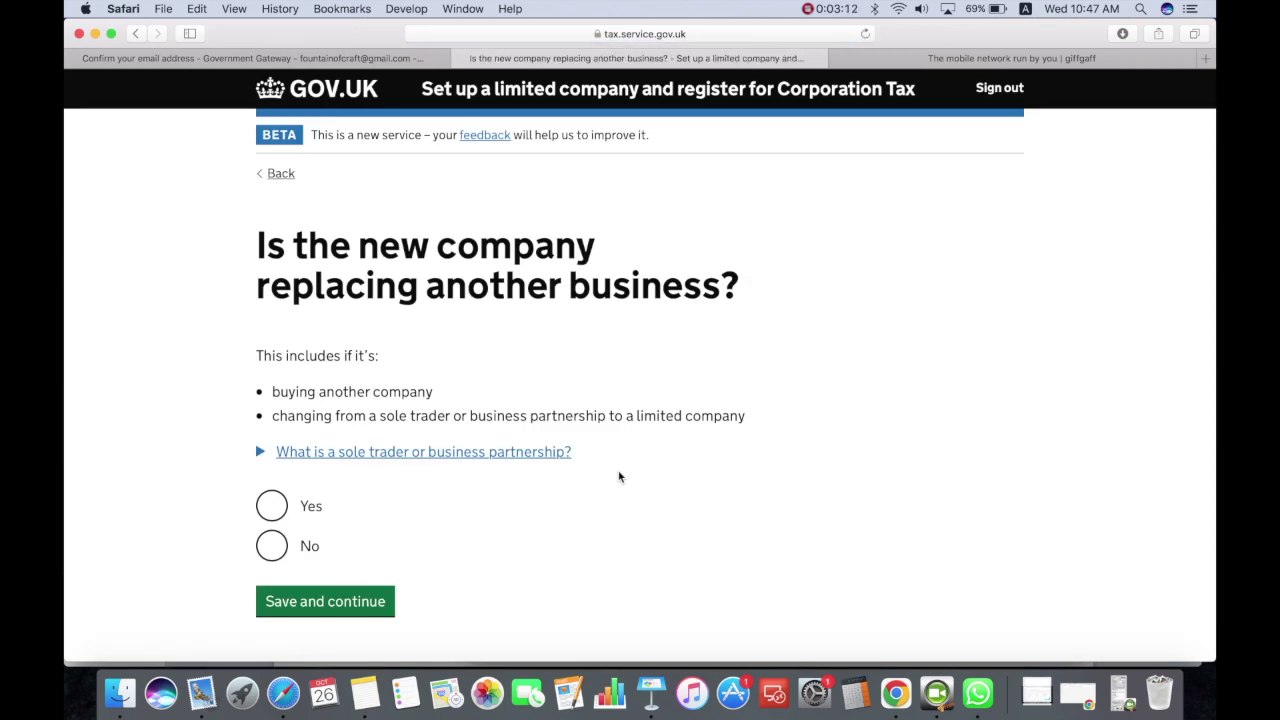
Step: Answer No to replacing another business and start trading on the setup date
left_click(273, 553)
left_click(343, 606)
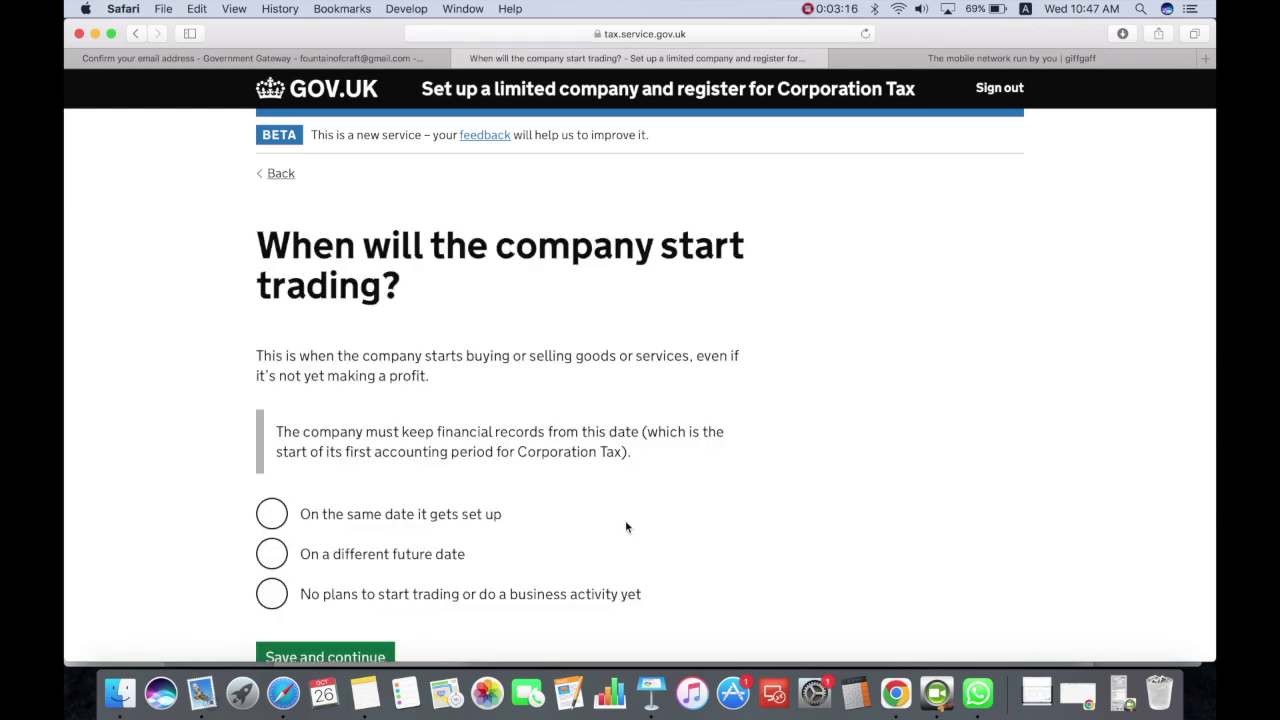
scroll(625, 520, "down", 1)
left_click(273, 485)
left_click(338, 626)
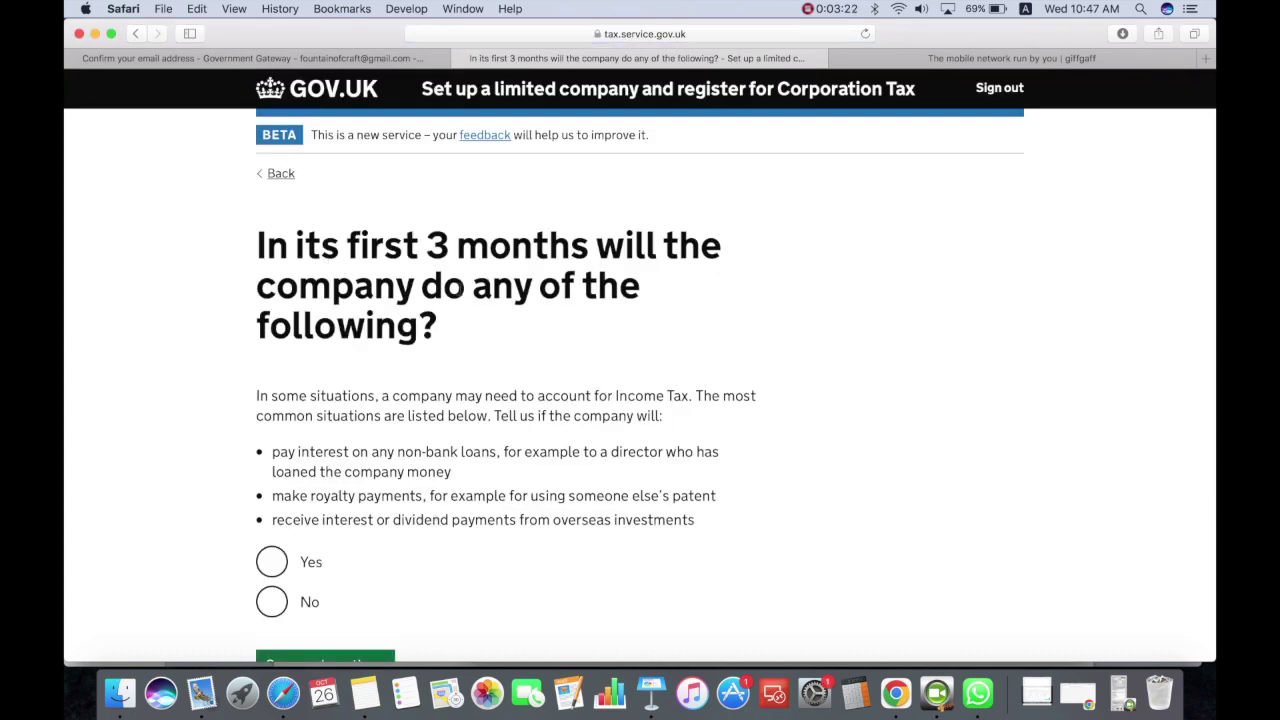
Step: Answer No to the first-3-months Income Tax situations question
scroll(507, 341, "down", 2)
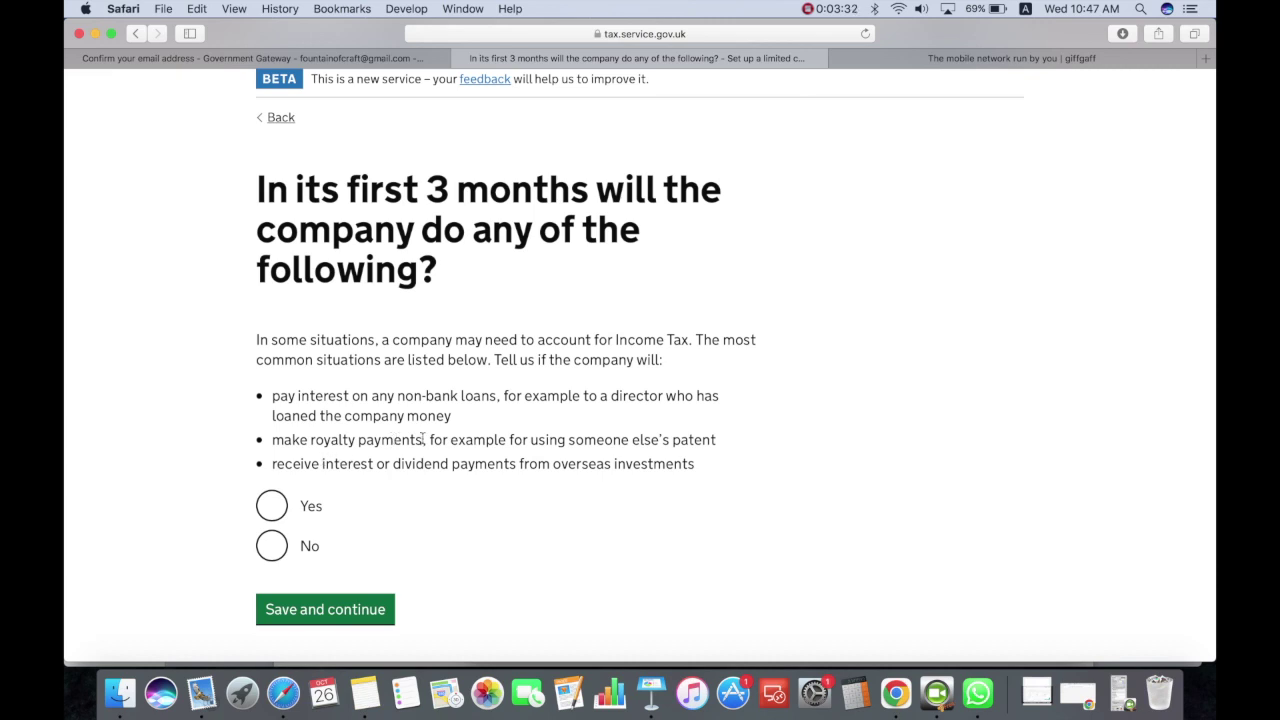
left_click(272, 540)
scroll(355, 565, "down", 2)
left_click(344, 590)
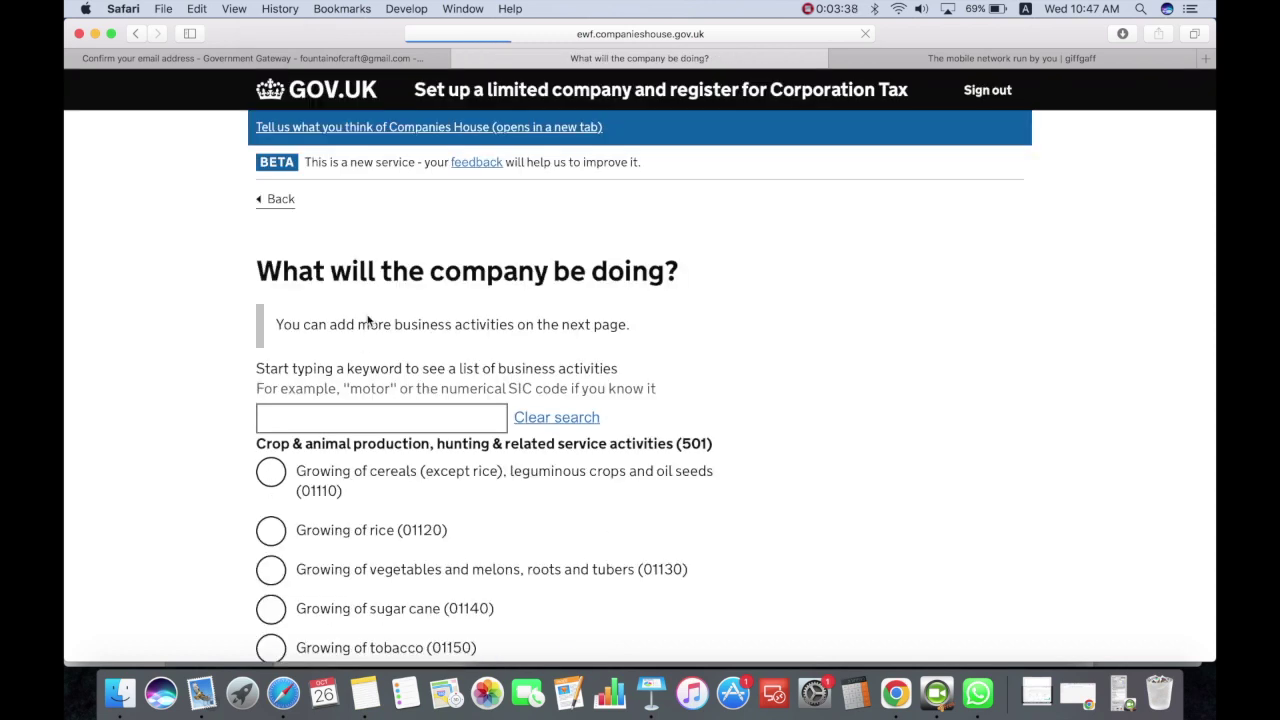
Step: Search 'ret' and save 'Retail sale via mail order houses or via Internet (47910)' as the activity
scroll(373, 411, "down", 2)
left_click(340, 493)
scroll(340, 493, "down", 2)
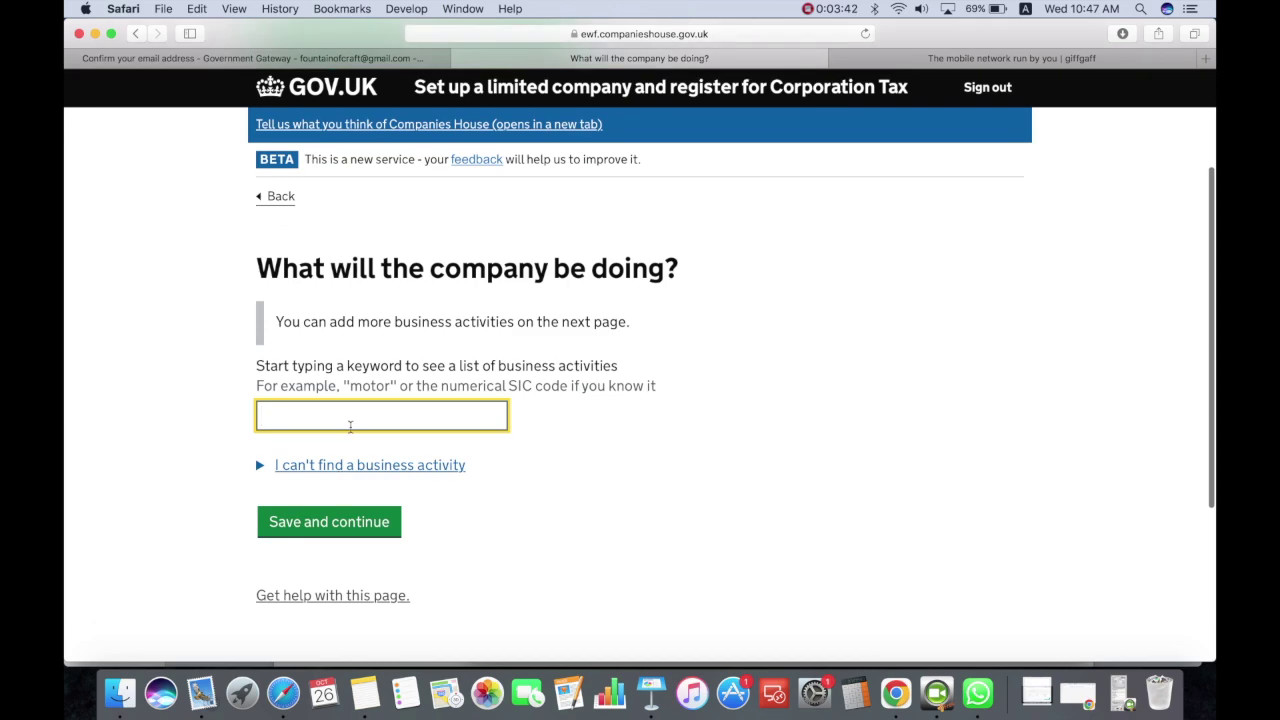
type("ret")
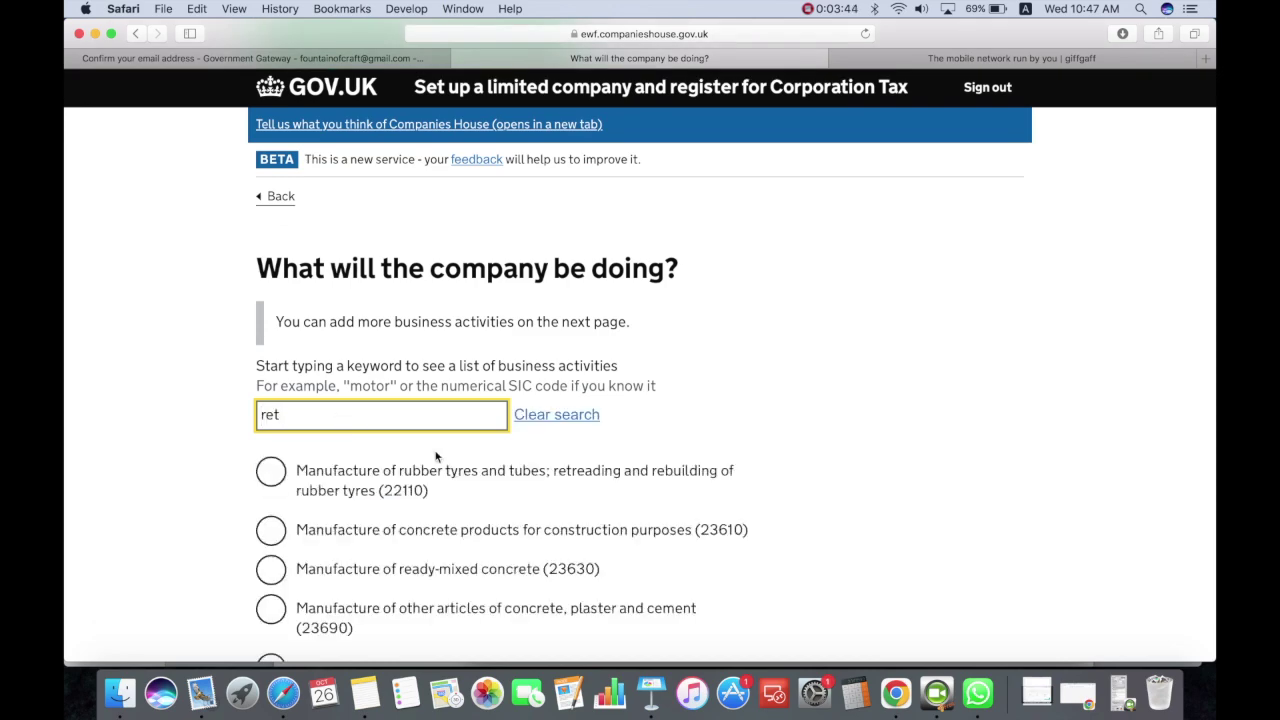
scroll(436, 457, "down", 6)
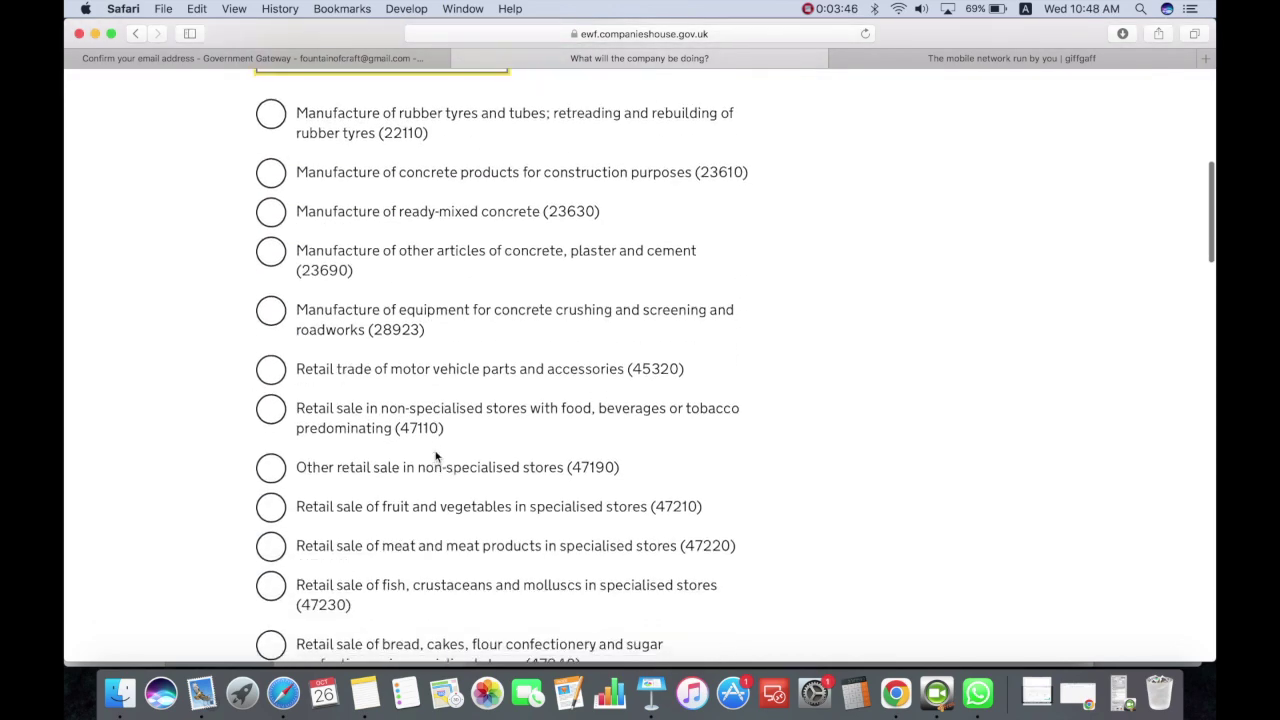
scroll(436, 457, "down", 5)
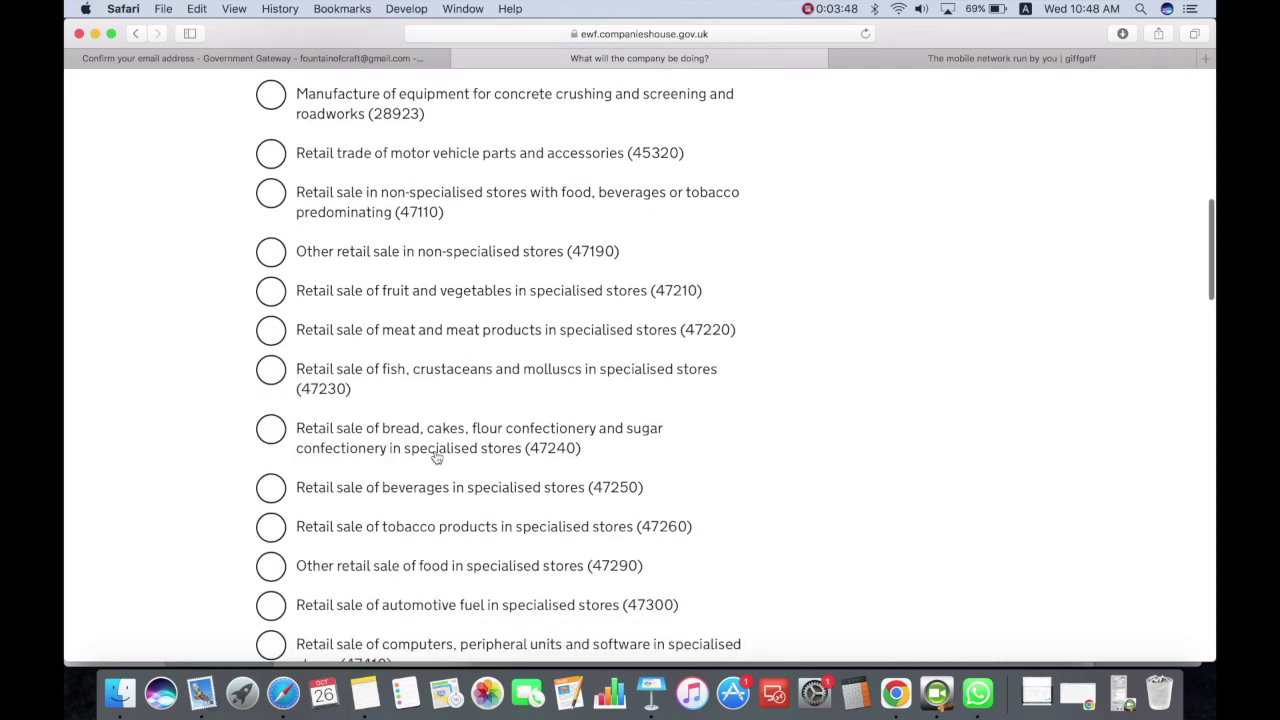
scroll(436, 457, "down", 8)
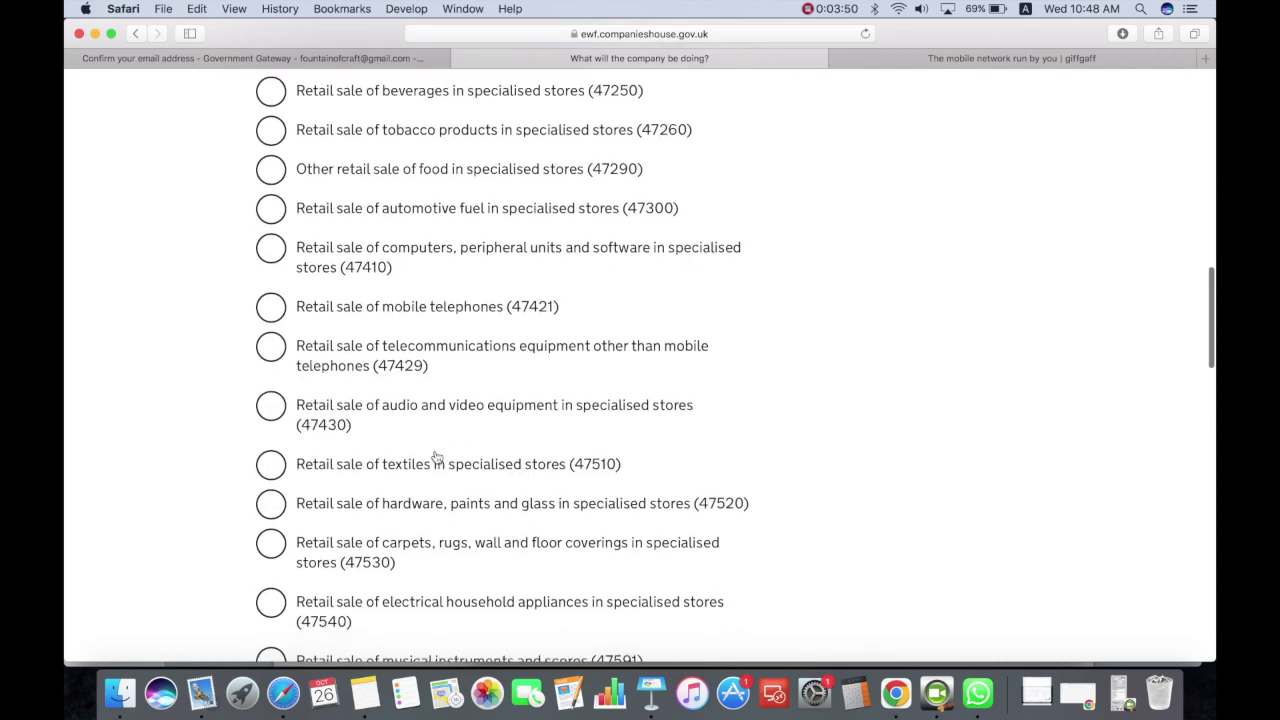
scroll(436, 457, "down", 5)
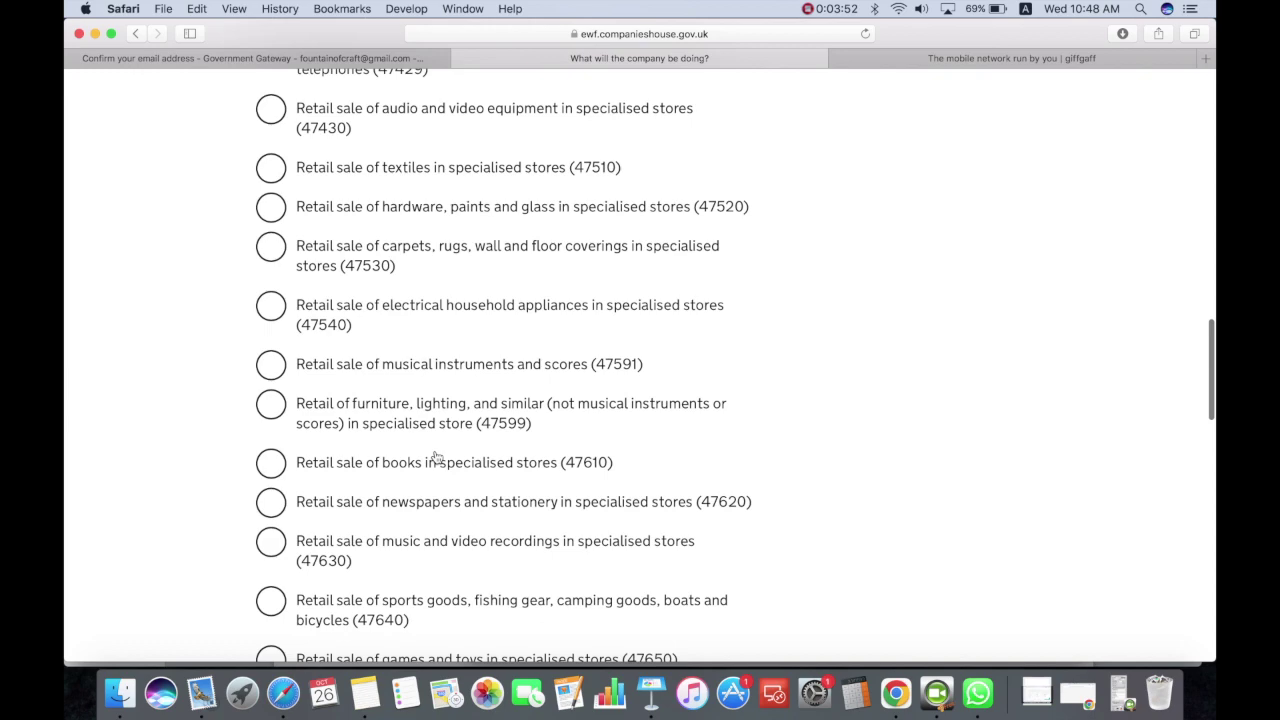
scroll(436, 457, "down", 7)
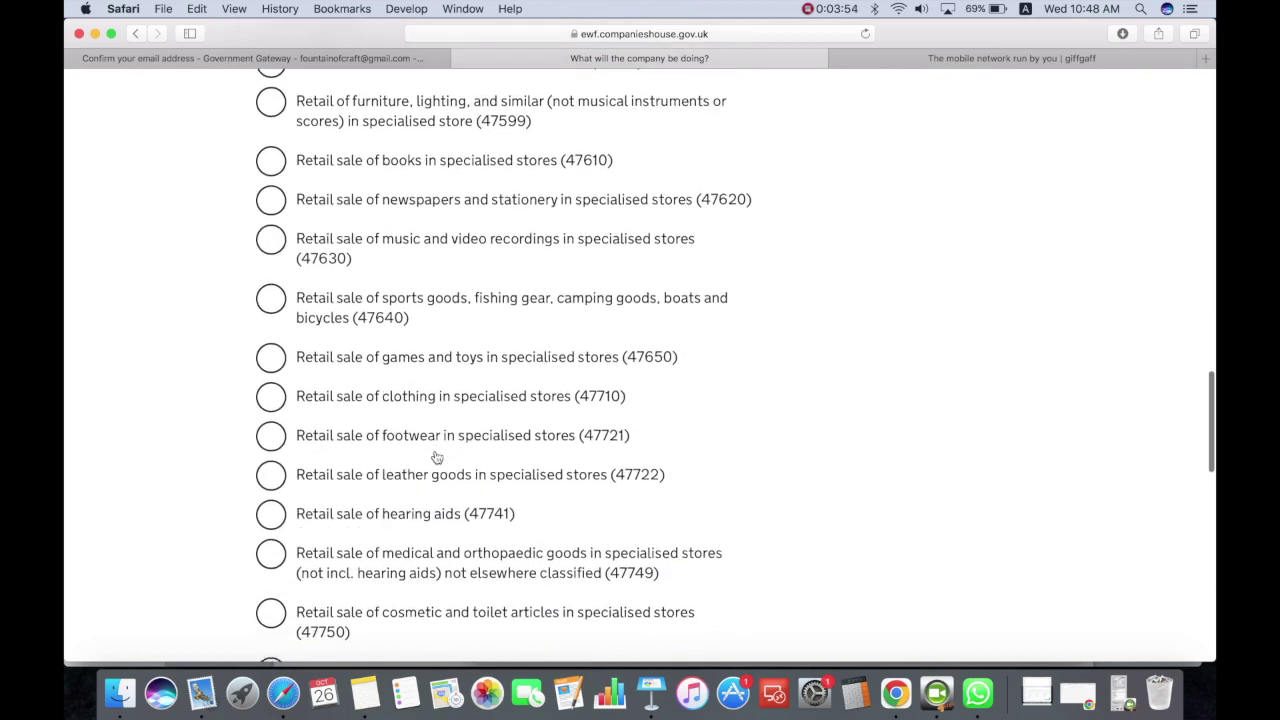
scroll(436, 457, "down", 6)
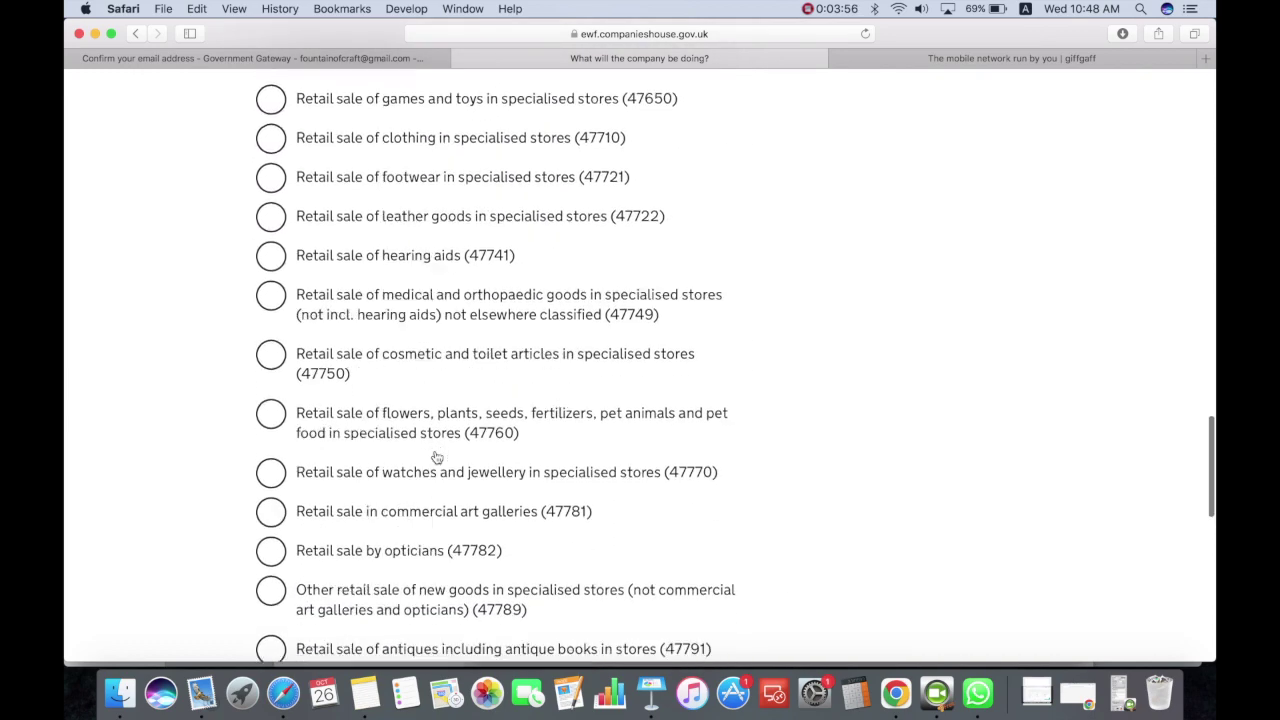
scroll(436, 457, "down", 5)
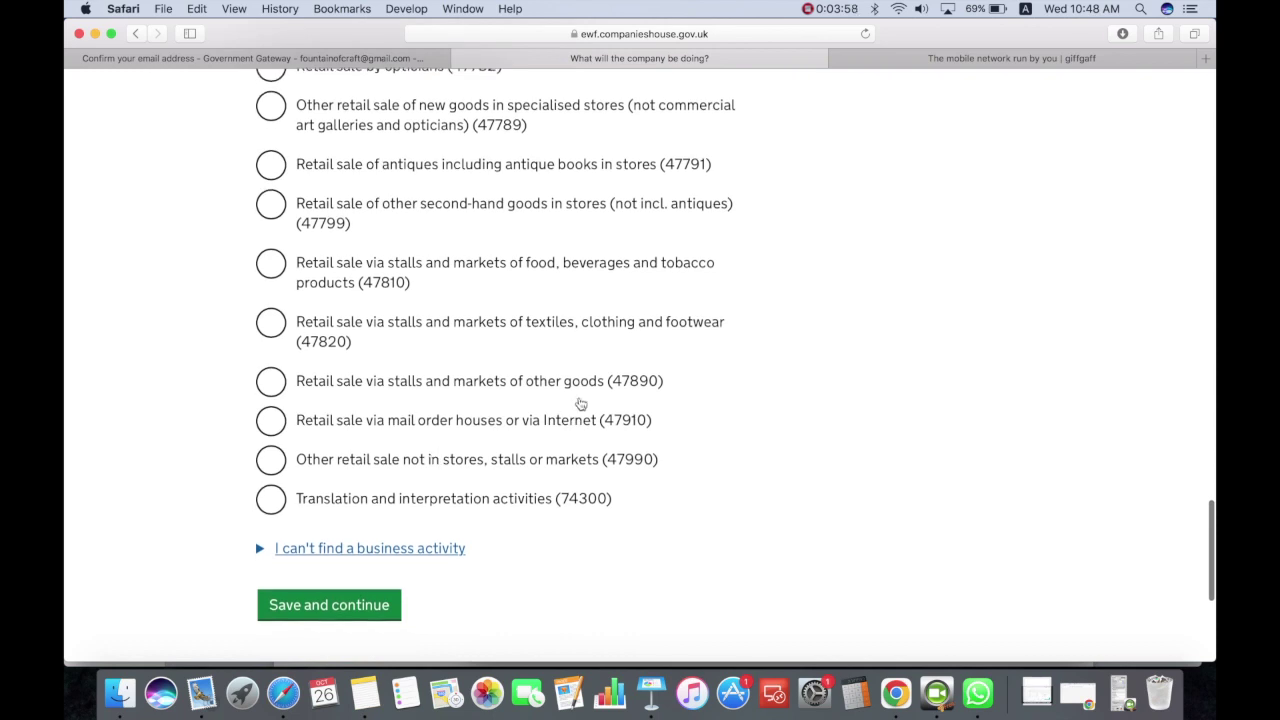
left_click(271, 421)
left_click(346, 614)
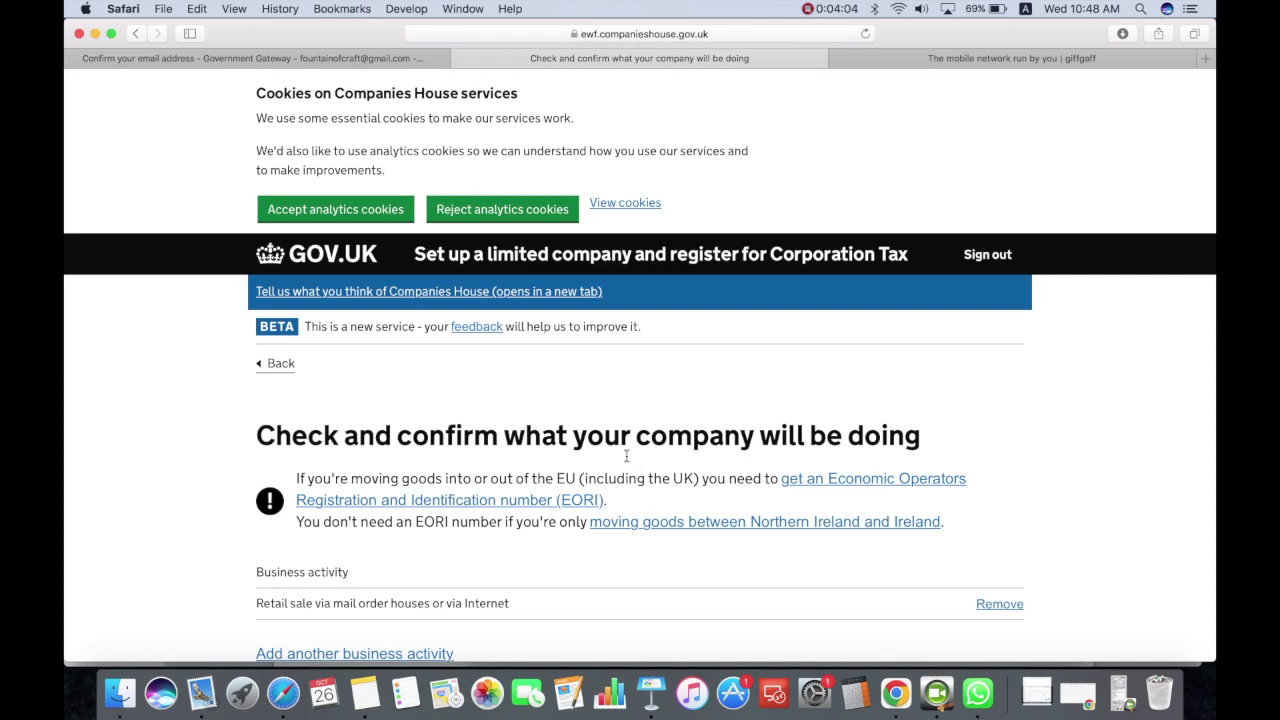
scroll(634, 465, "down", 5)
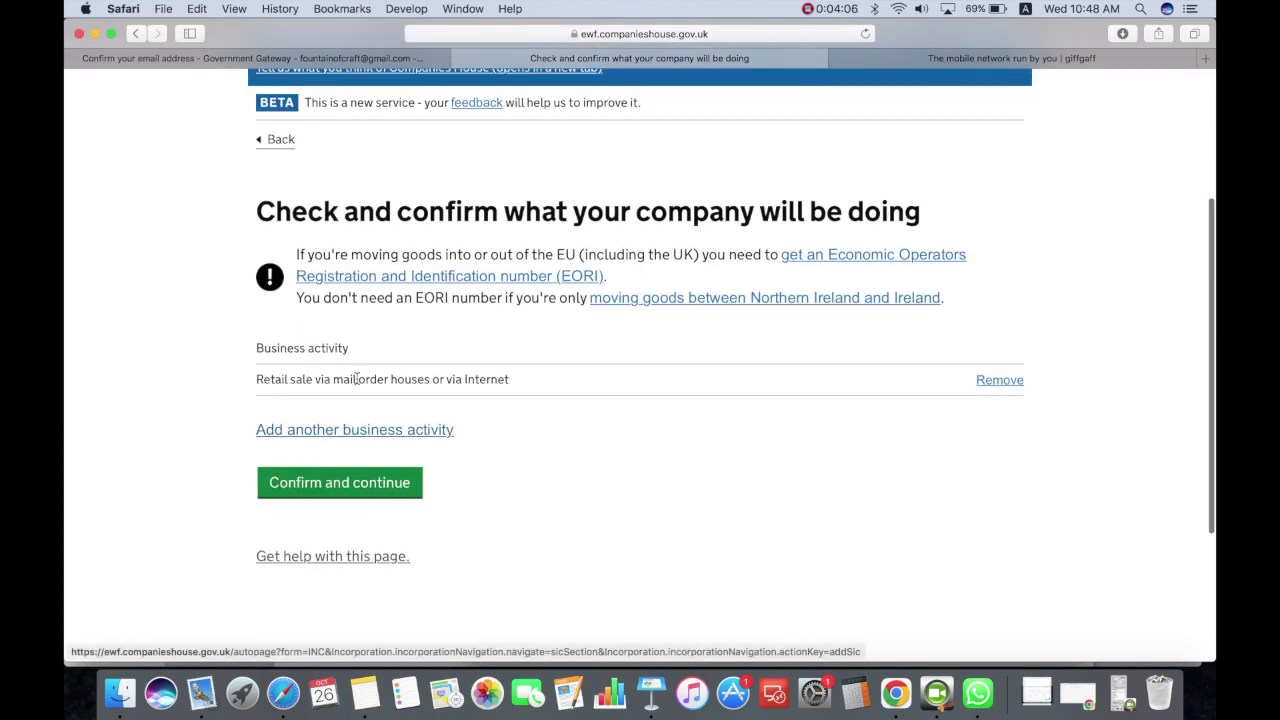
Step: Confirm the business activity and answer No to the Secure Register question
left_click(370, 496)
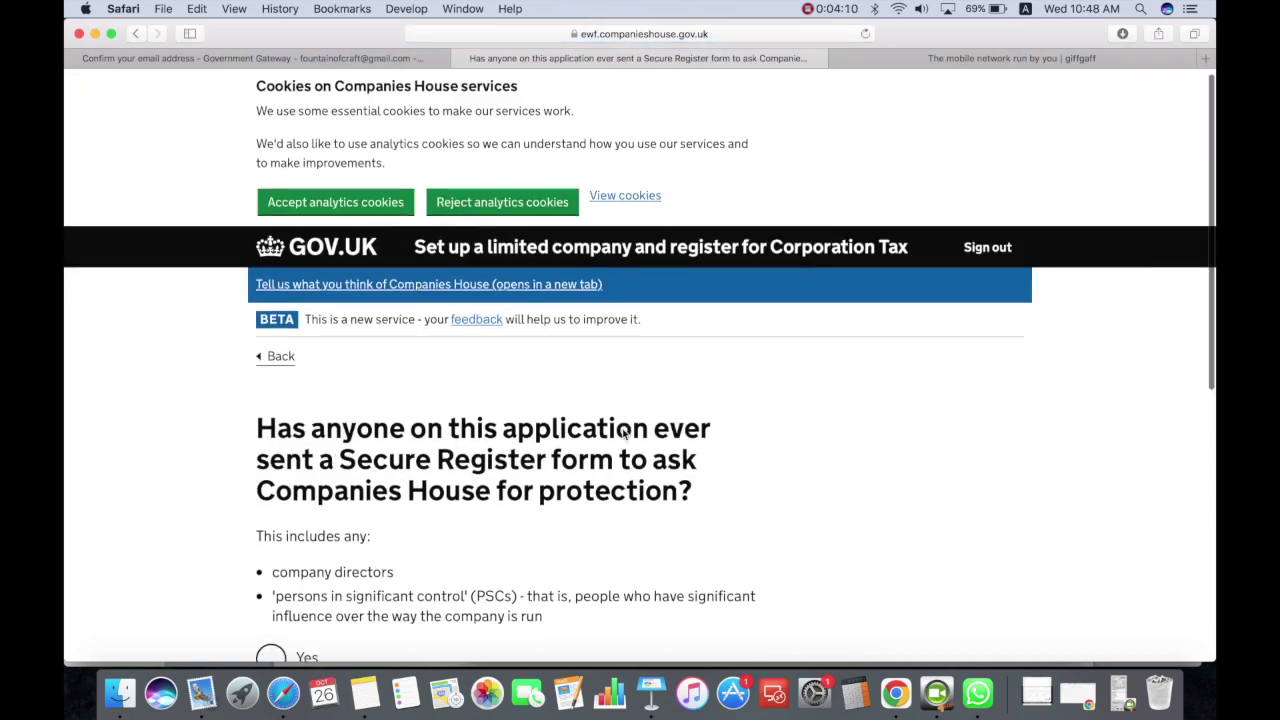
scroll(624, 432, "down", 3)
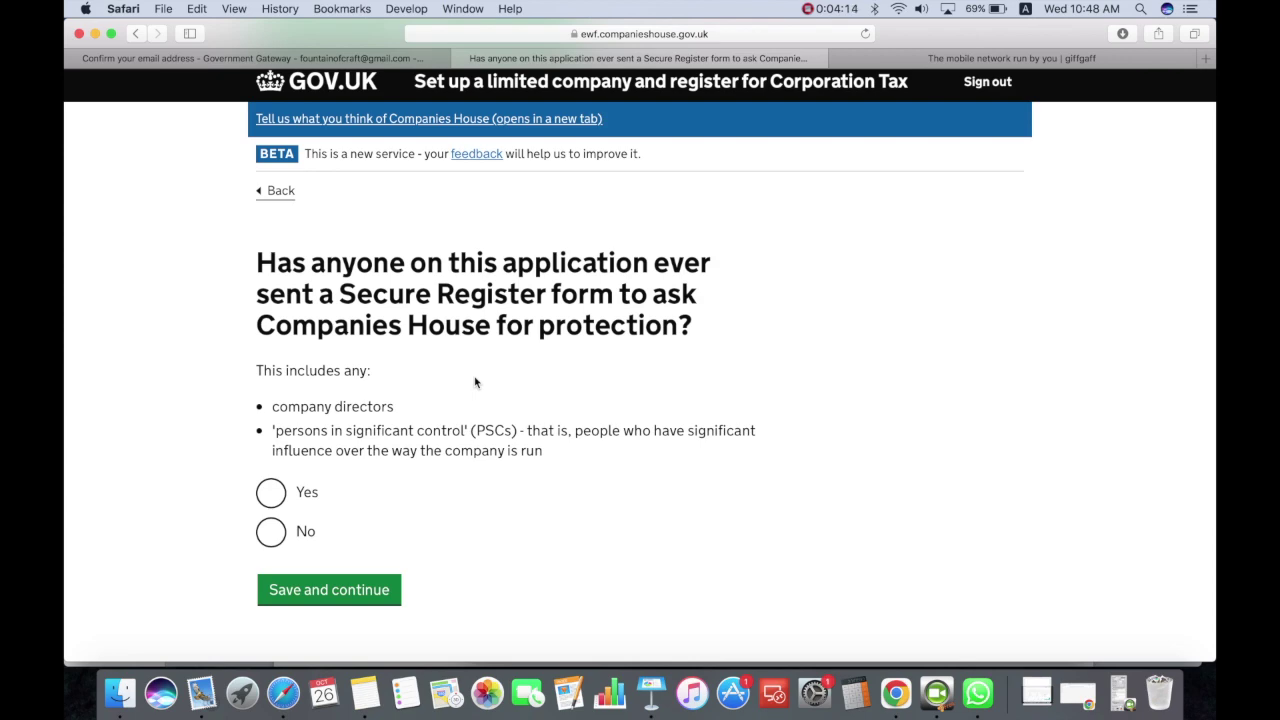
scroll(464, 392, "down", 2)
left_click(298, 452)
left_click(374, 503)
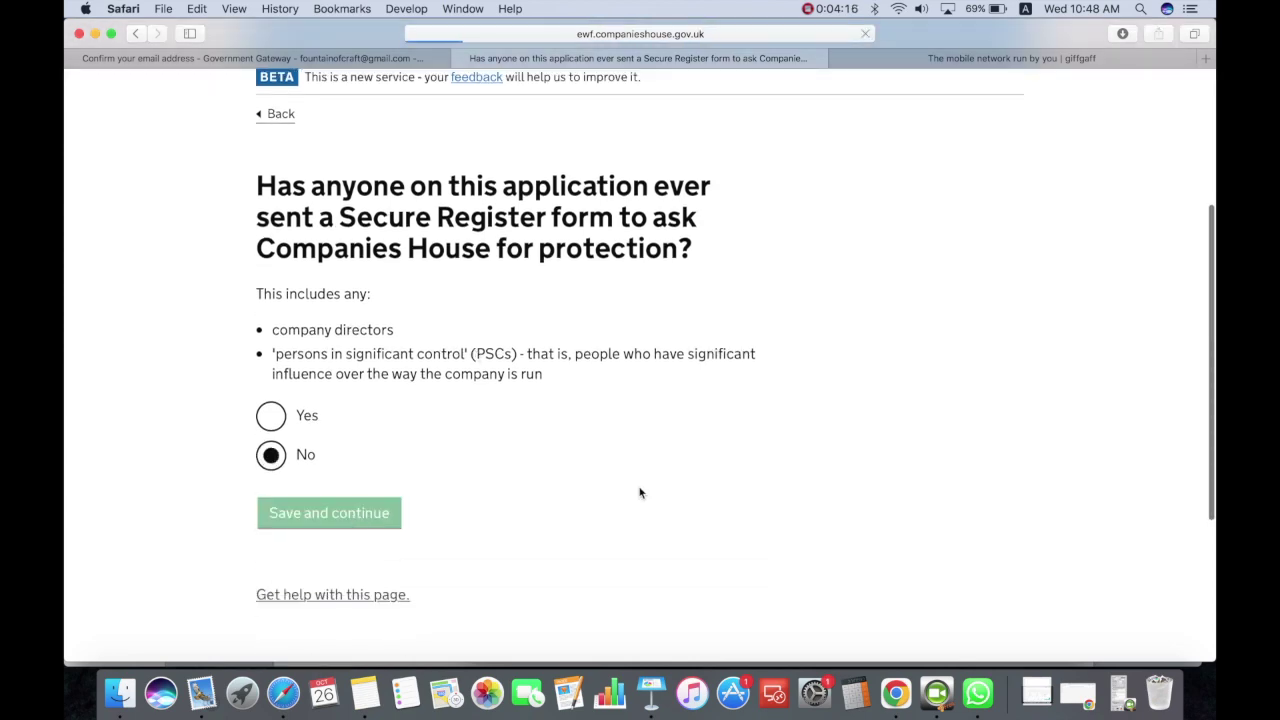
Step: Enter the director's title, first and last name, with no other names used
scroll(640, 491, "down", 4)
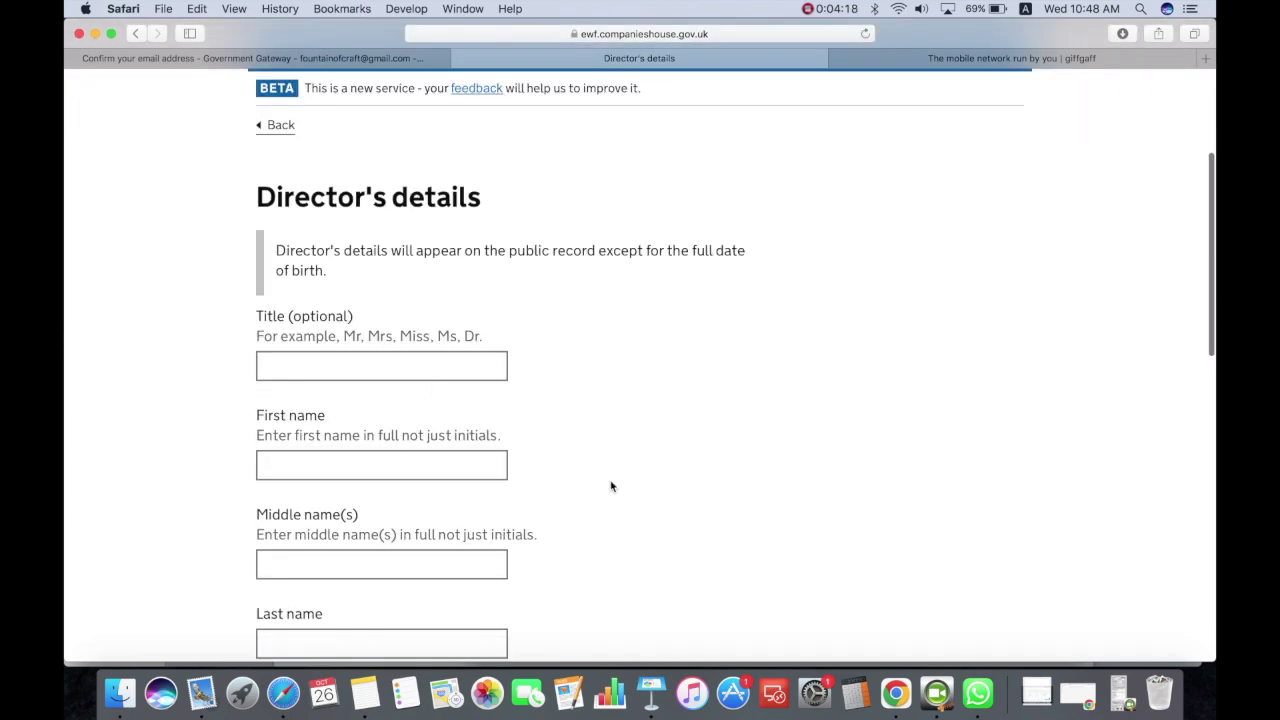
left_click(386, 370)
type("Ahme")
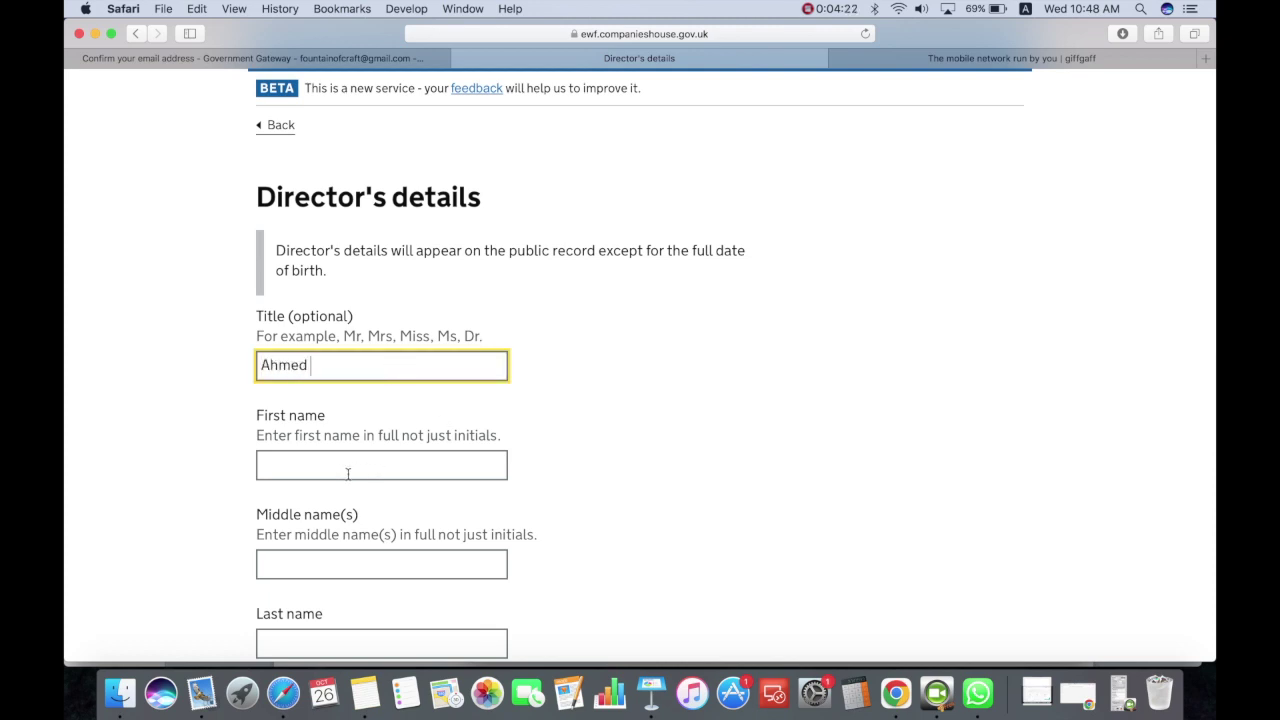
type("d")
left_click_drag(321, 362, 225, 364)
type("mt")
left_click(292, 464)
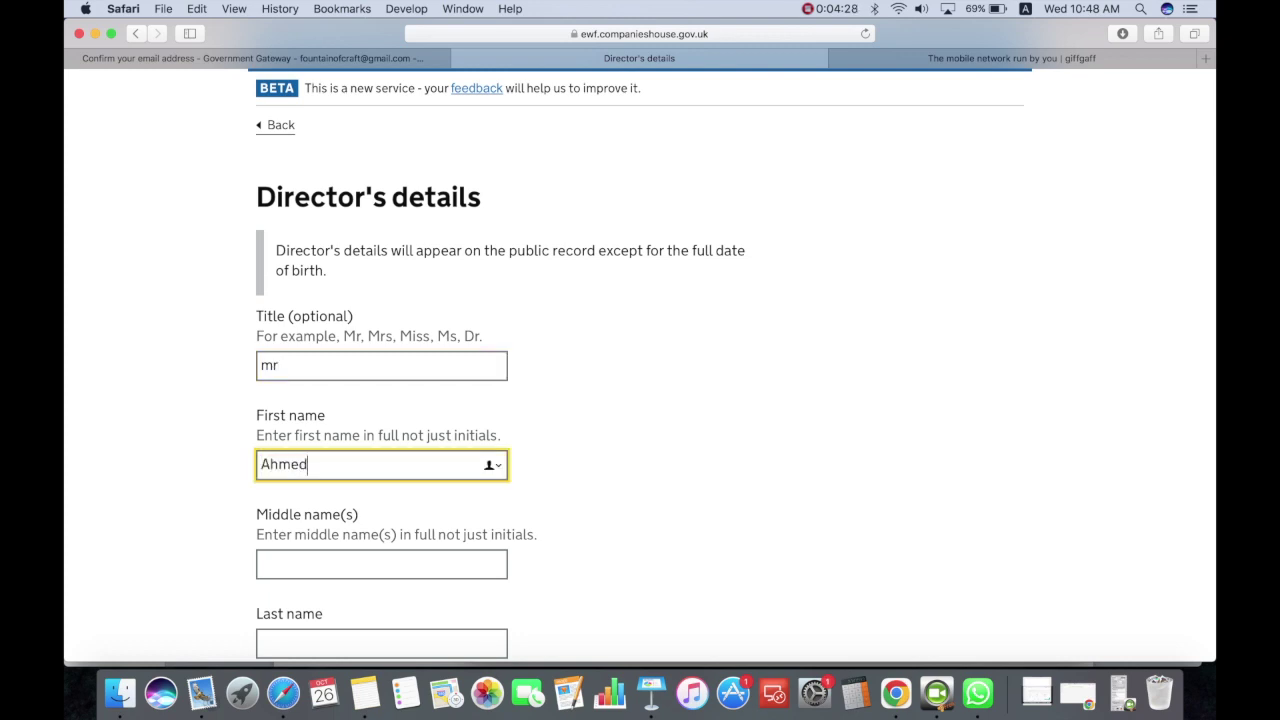
scroll(340, 406, "down", 3)
left_click(324, 515)
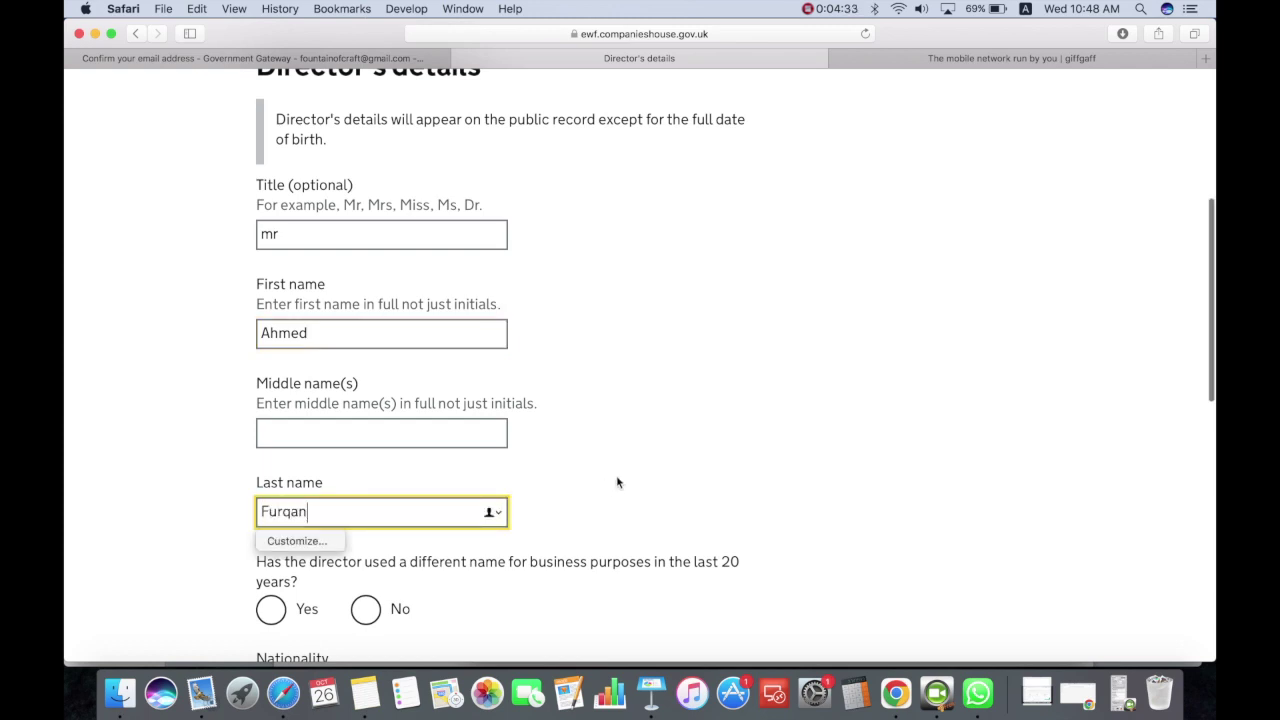
scroll(617, 480, "down", 4)
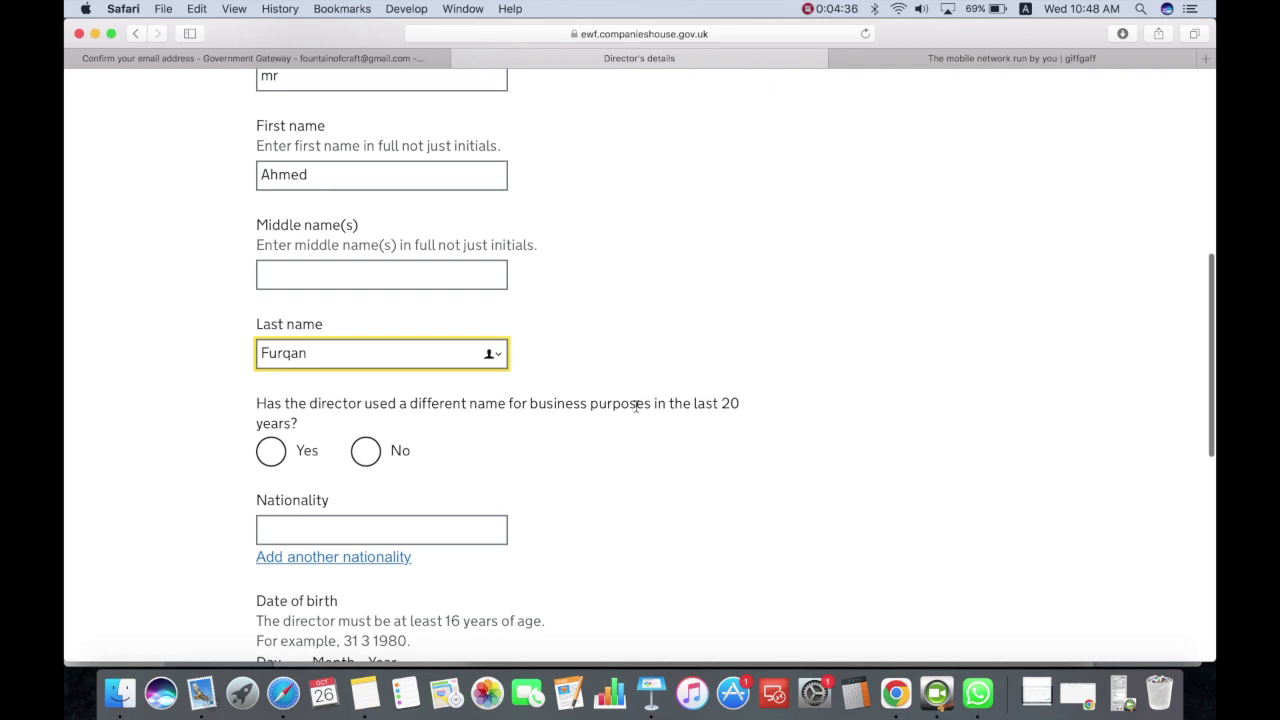
left_click(366, 451)
left_click(389, 528)
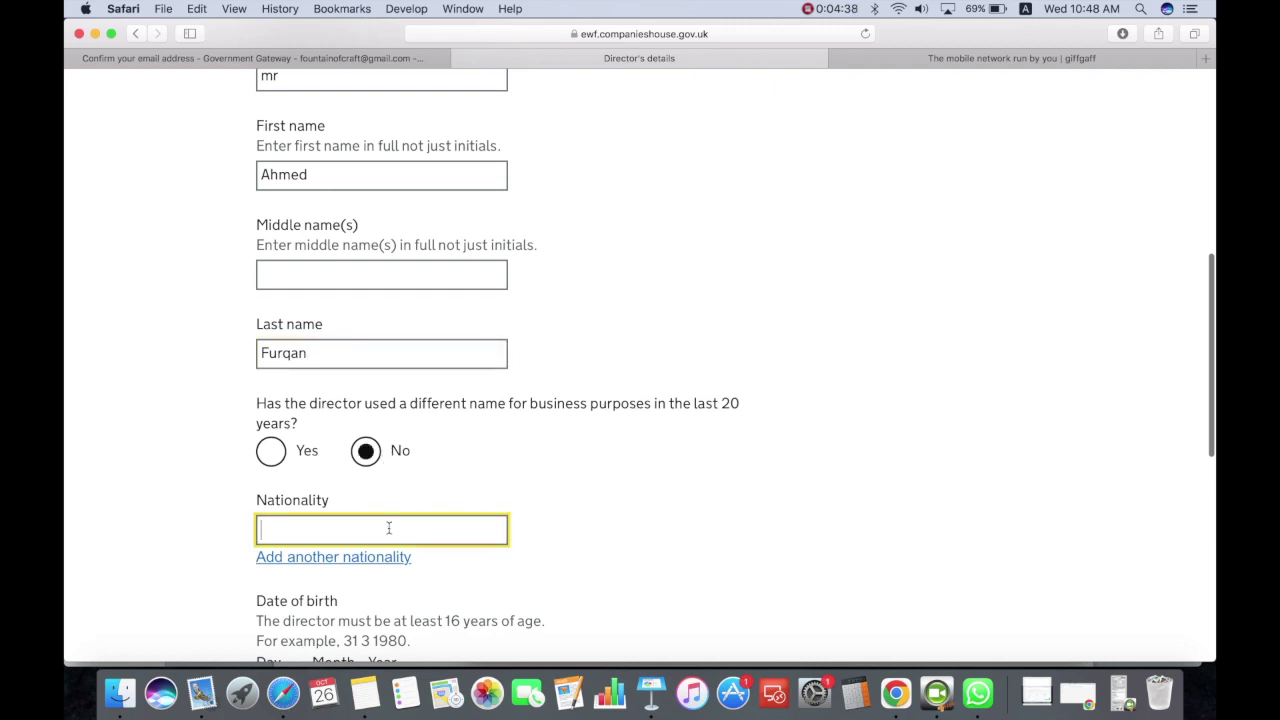
type("pakis")
left_click(447, 560)
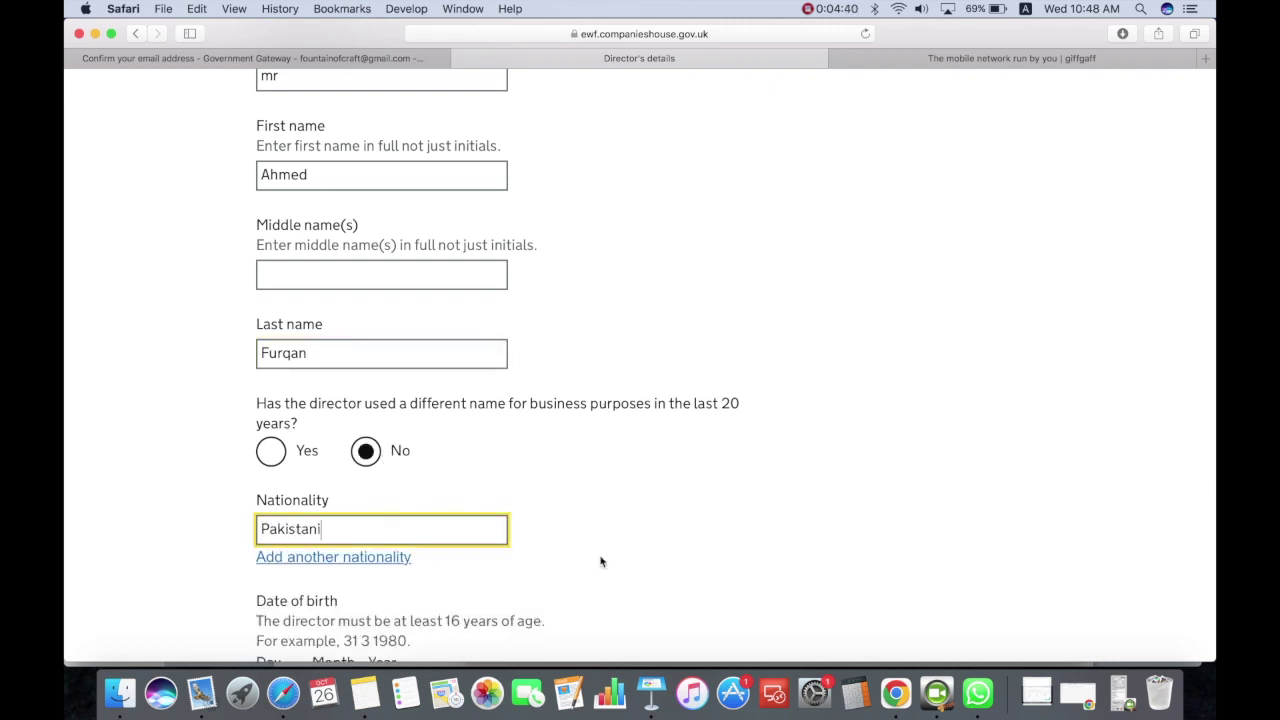
scroll(600, 560, "down", 5)
left_click(284, 491)
left_click(346, 486)
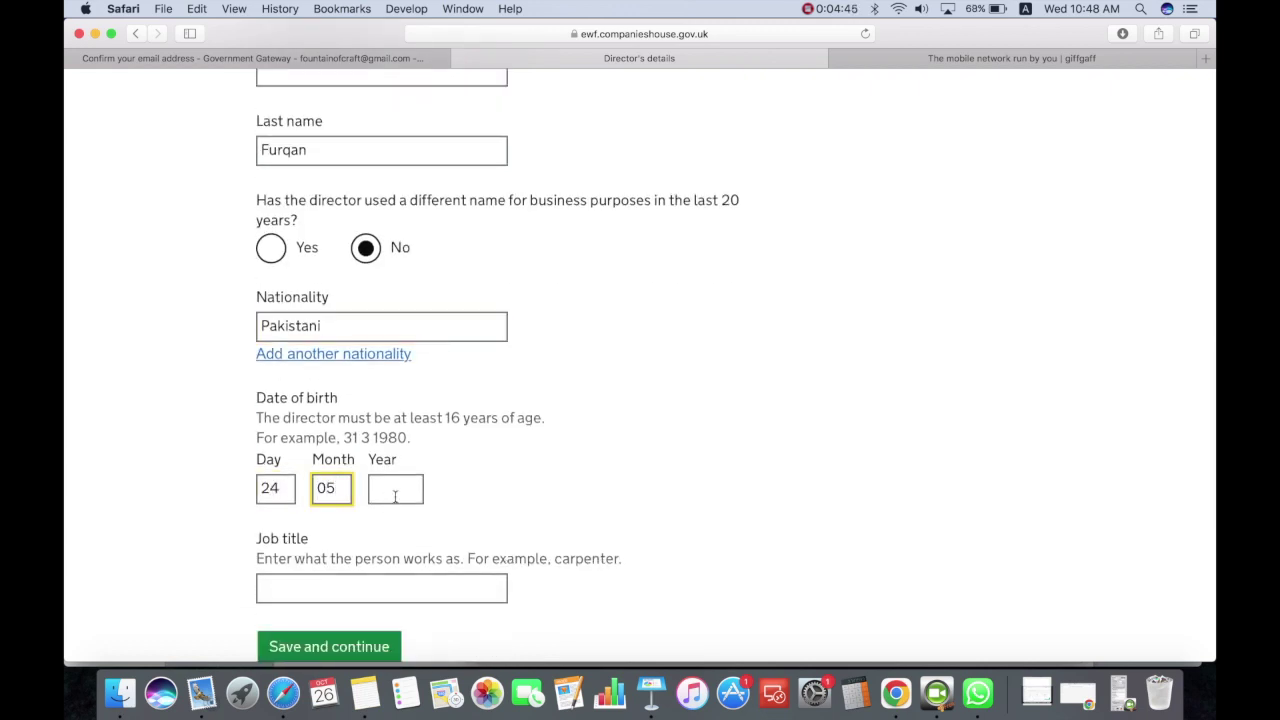
left_click(395, 496)
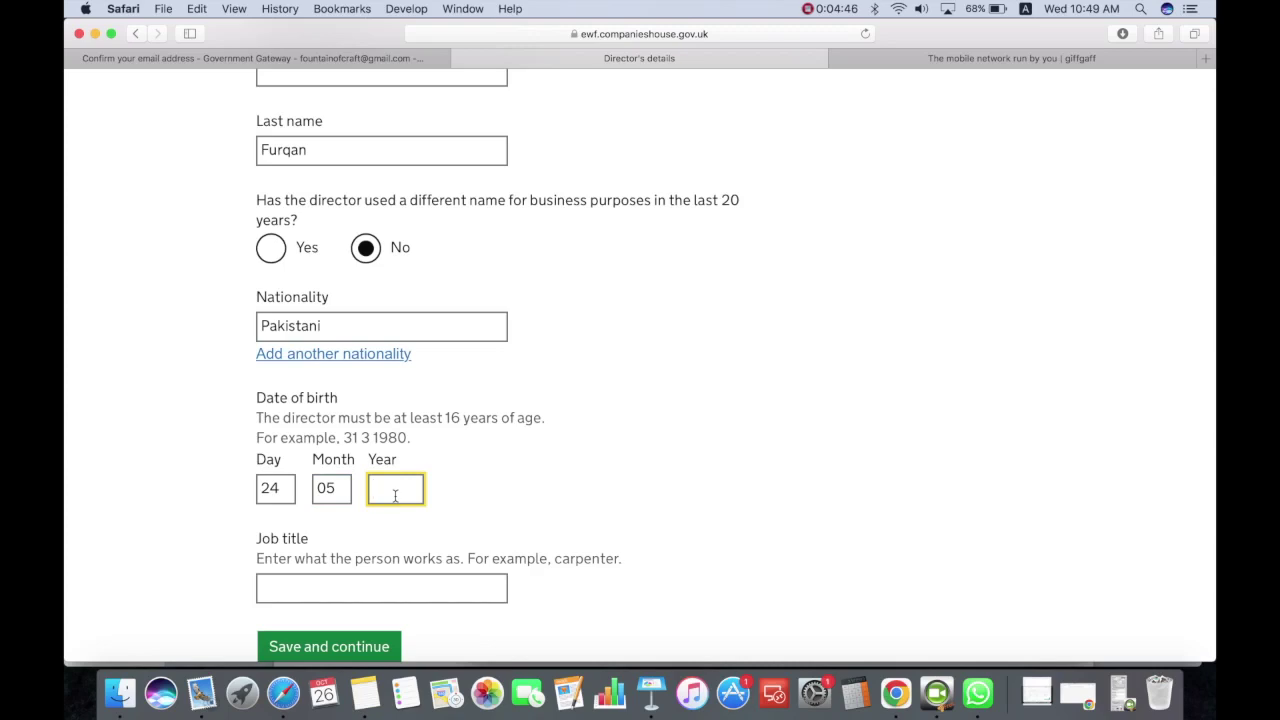
Step: Choose Director as the job title and save the director's details
scroll(526, 500, "down", 4)
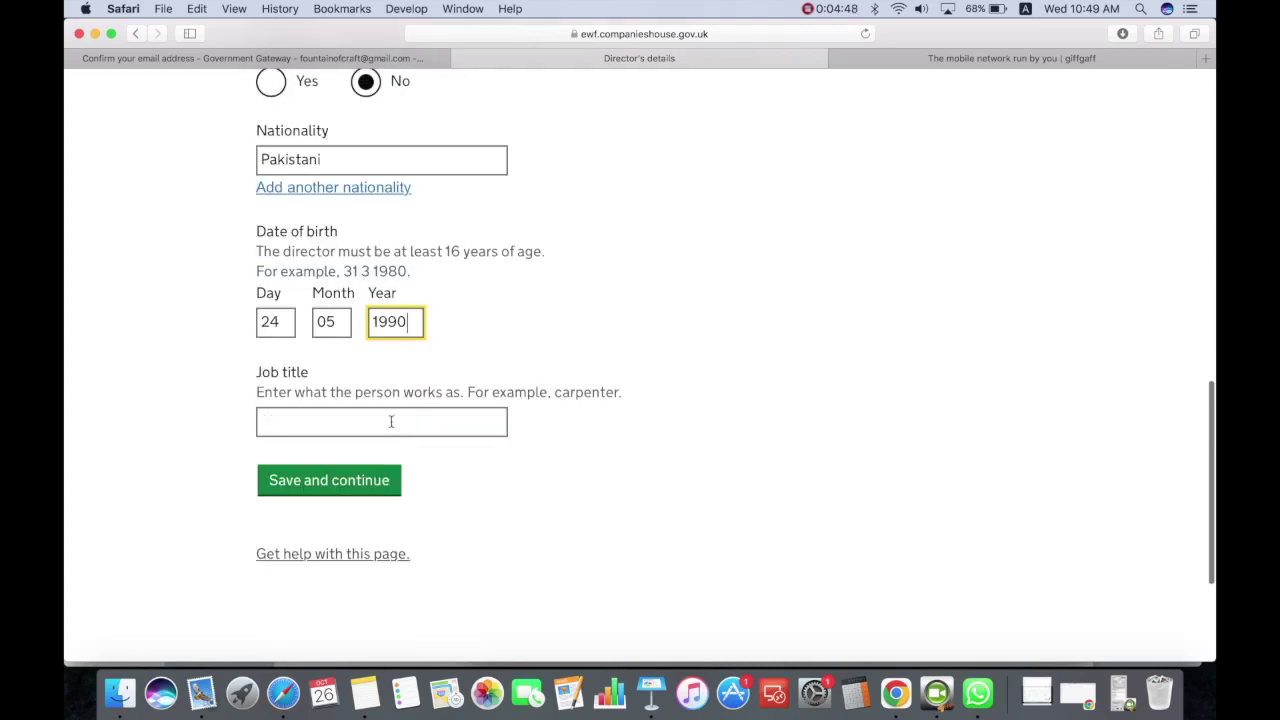
left_click(363, 429)
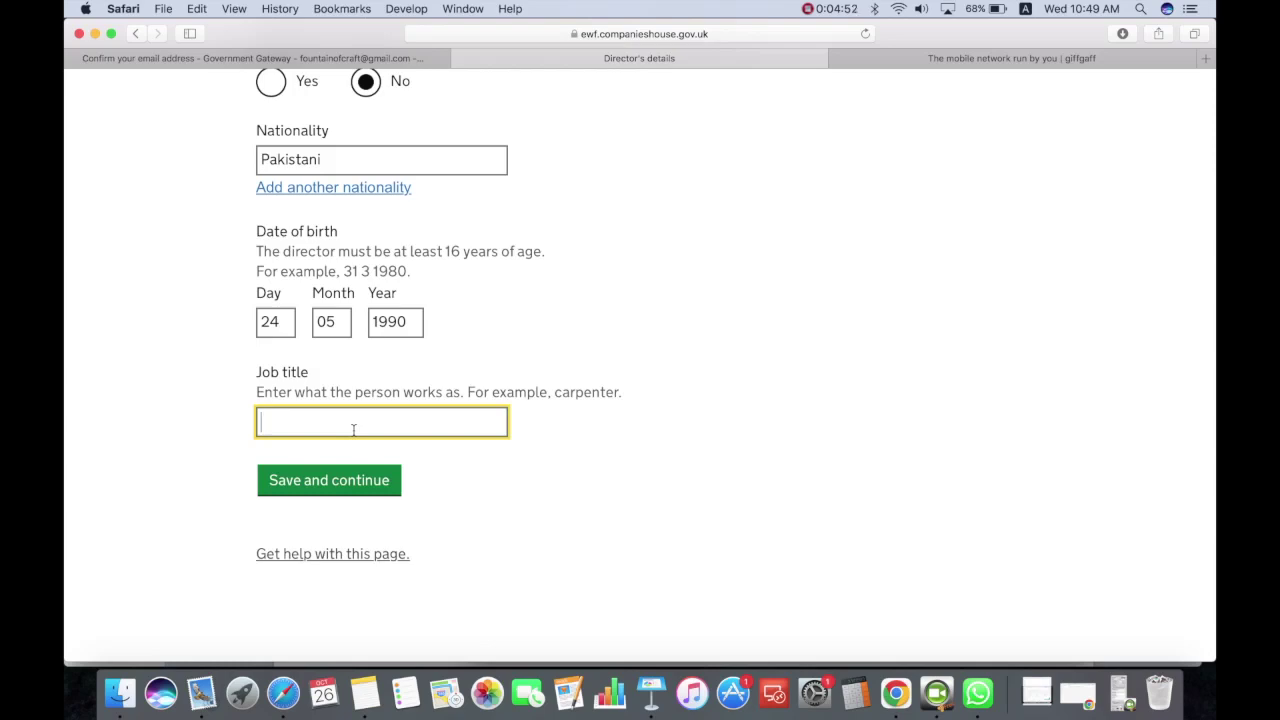
type("dir")
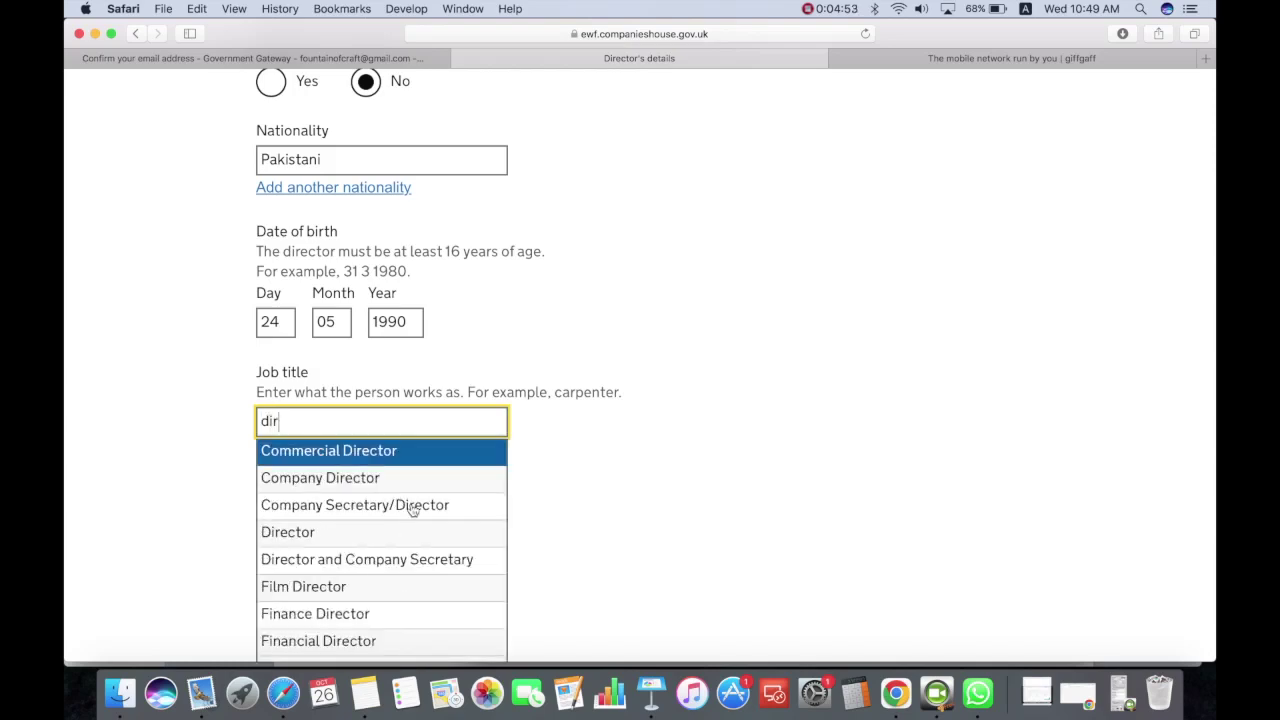
left_click(420, 540)
left_click(333, 490)
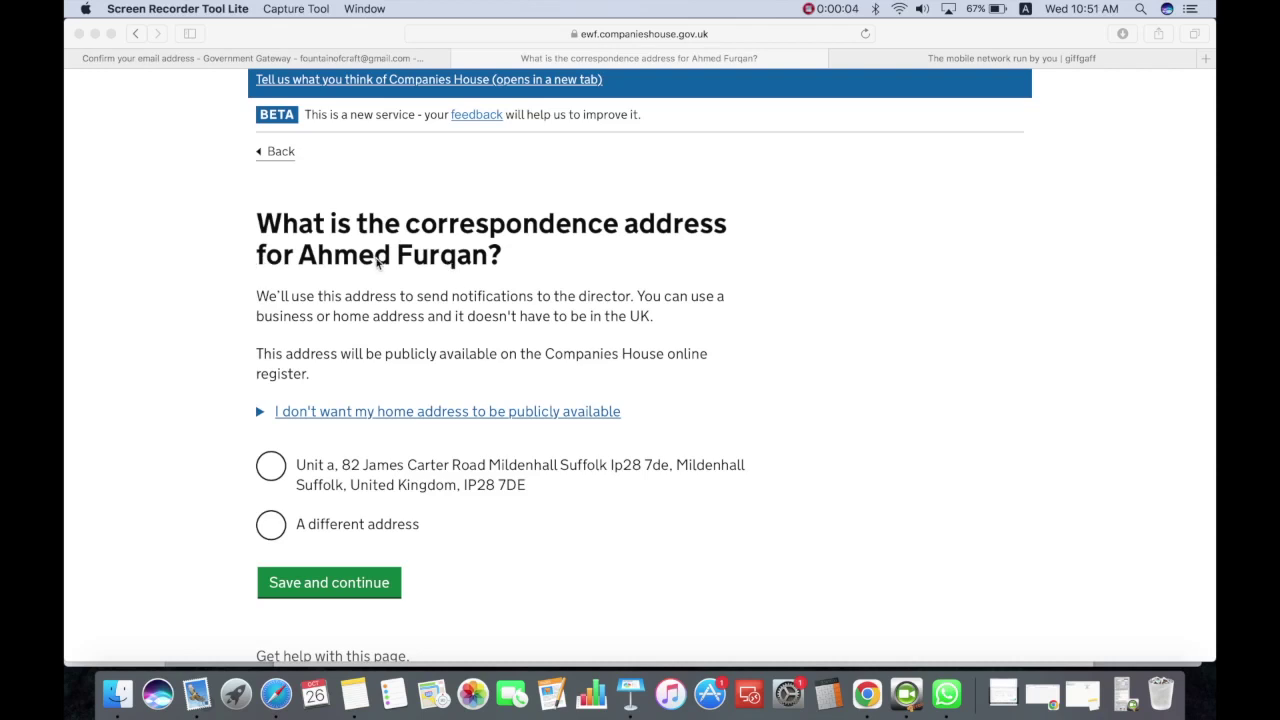
Step: Use the registered office address as the director's correspondence address and save
scroll(376, 280, "down", 1)
left_click(285, 428)
left_click(285, 428)
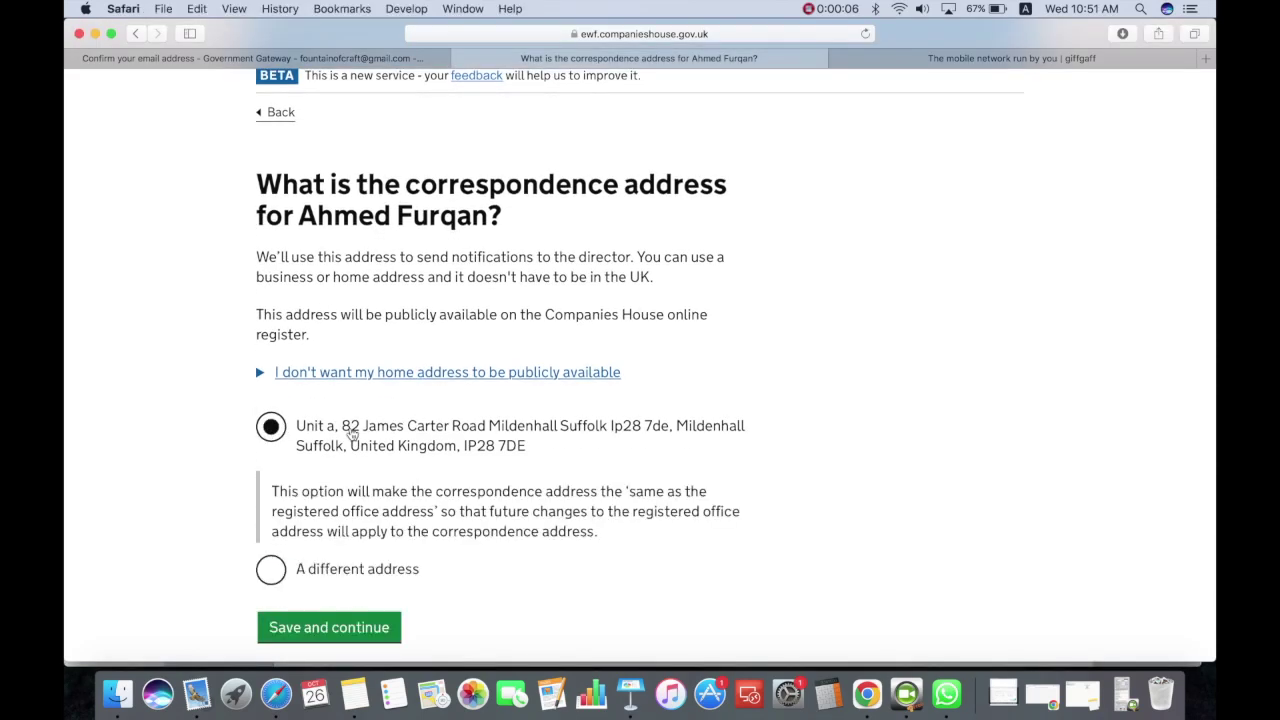
scroll(400, 446, "down", 1)
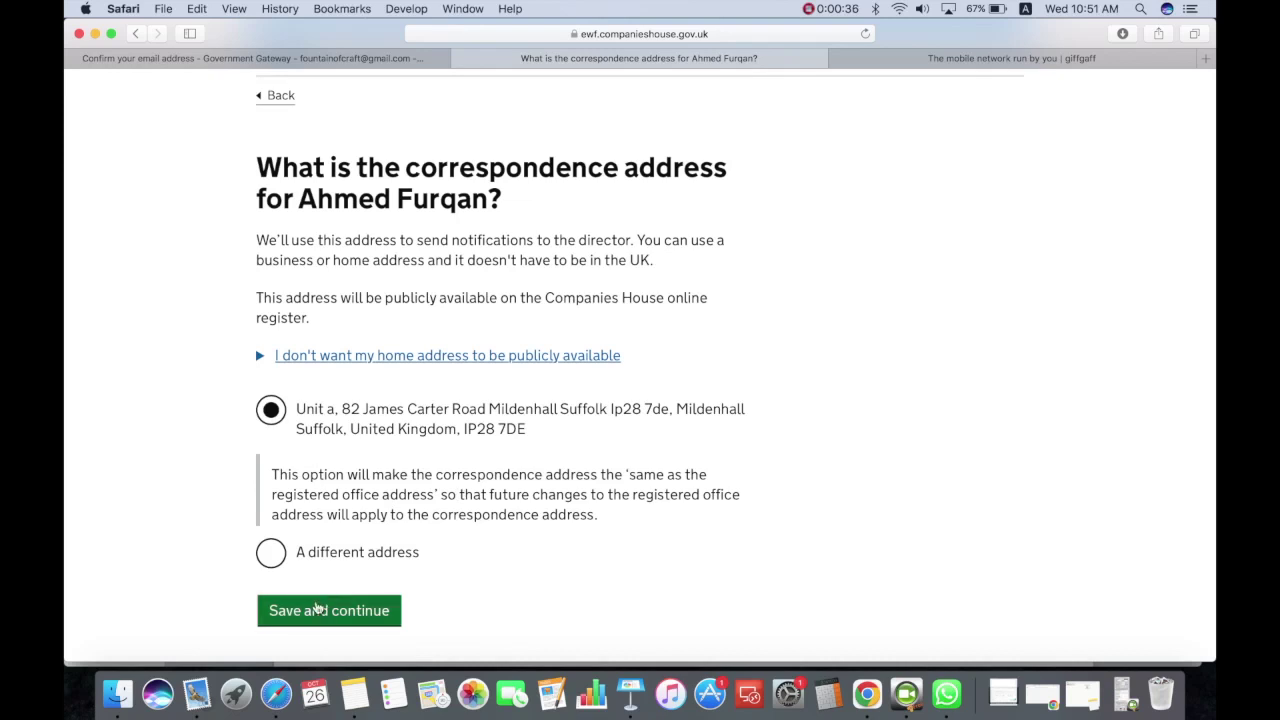
left_click(329, 611)
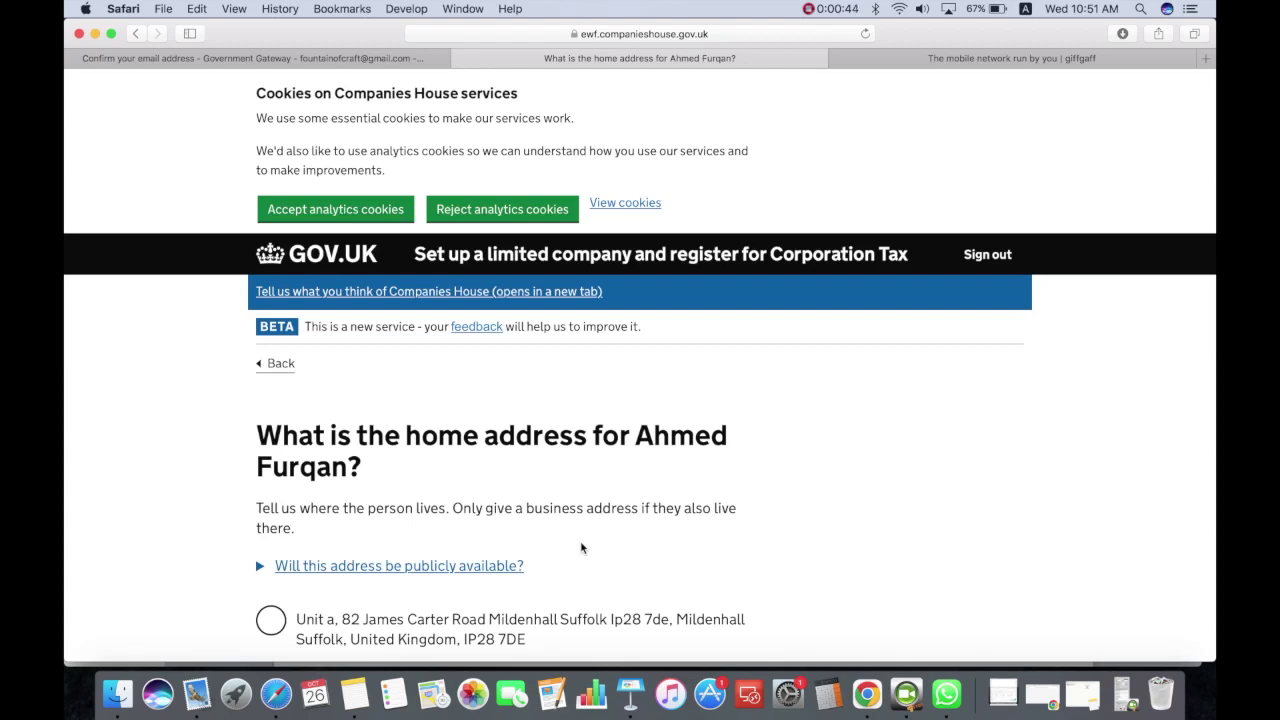
Step: Choose a different home address and switch to entering it manually
scroll(580, 560, "down", 3)
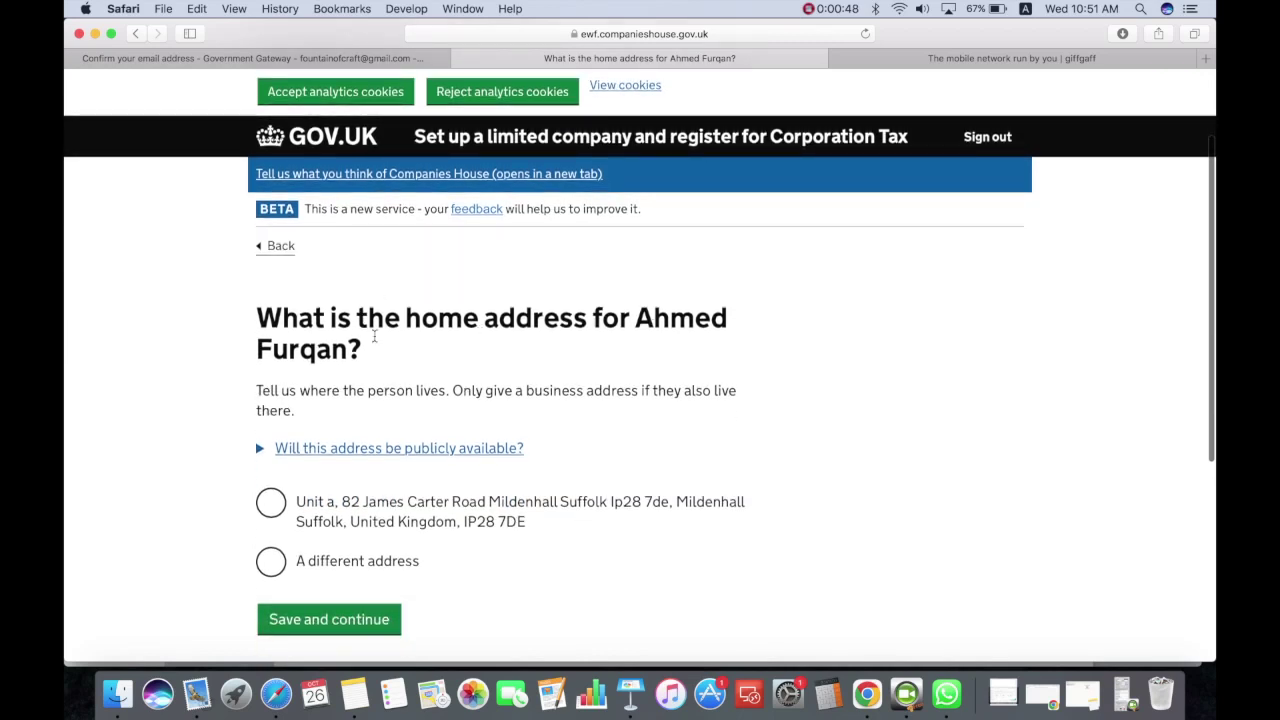
left_click(271, 562)
left_click(318, 614)
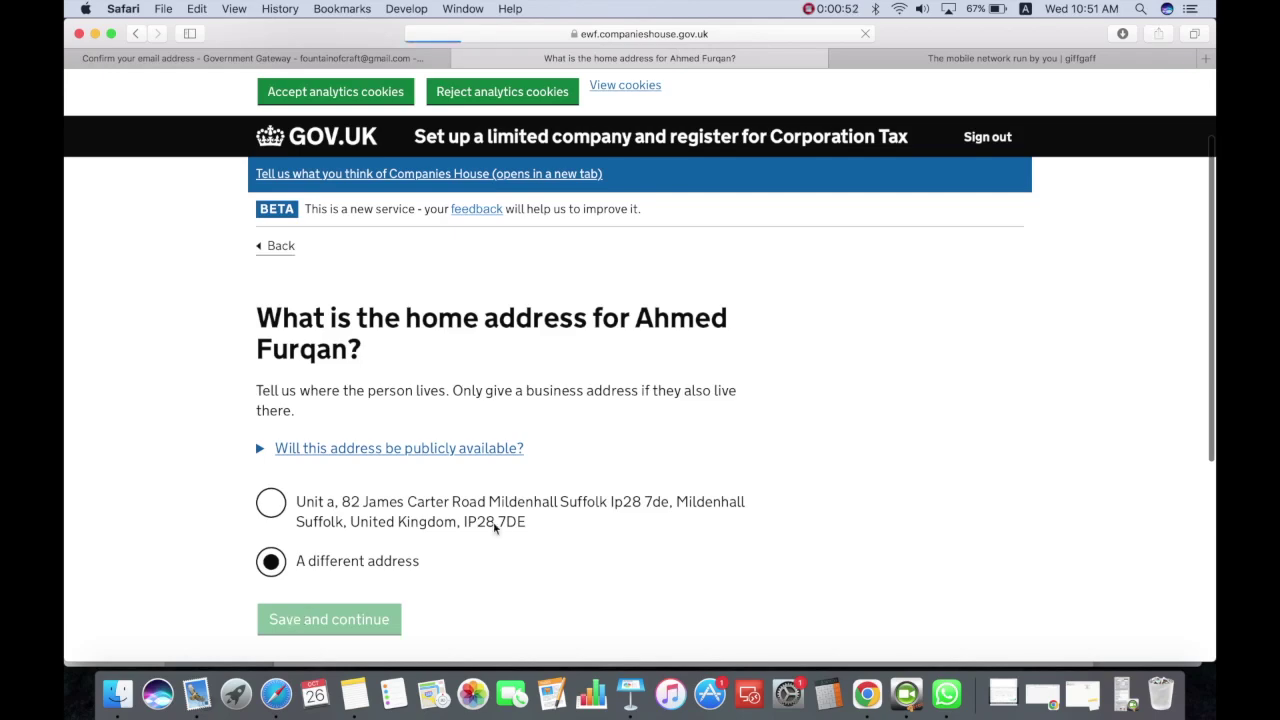
scroll(548, 476, "down", 5)
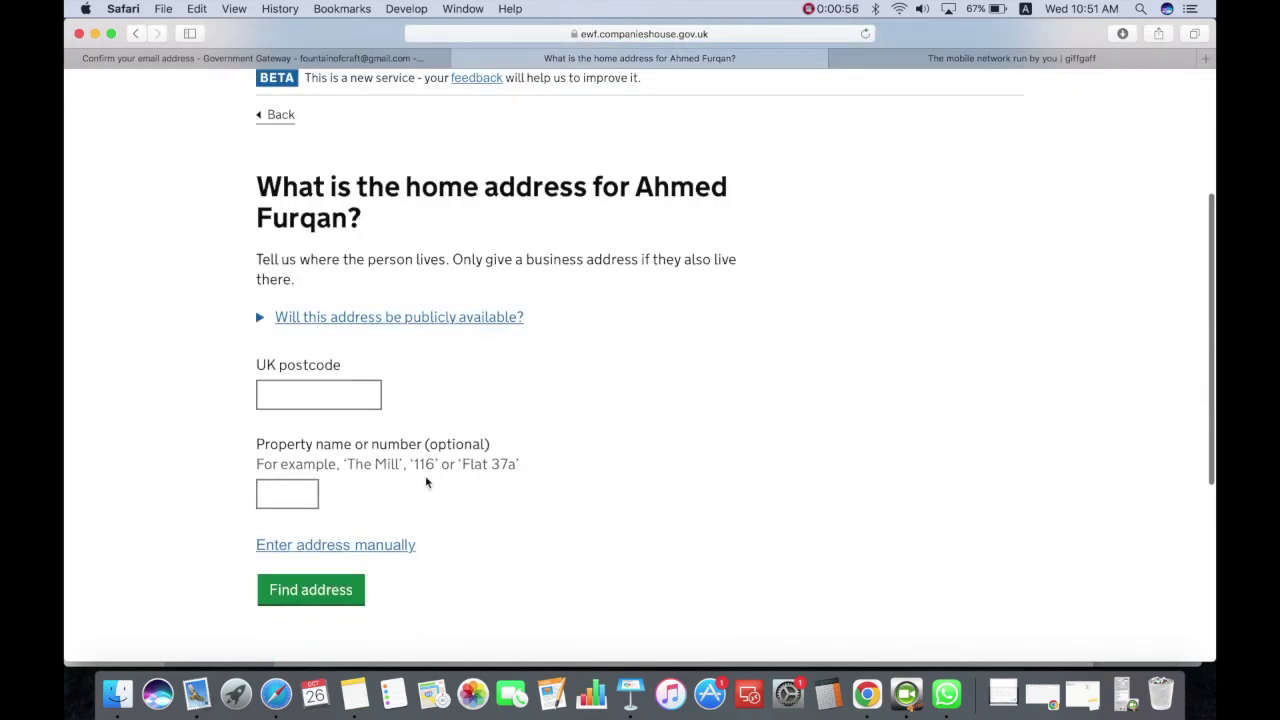
left_click(388, 548)
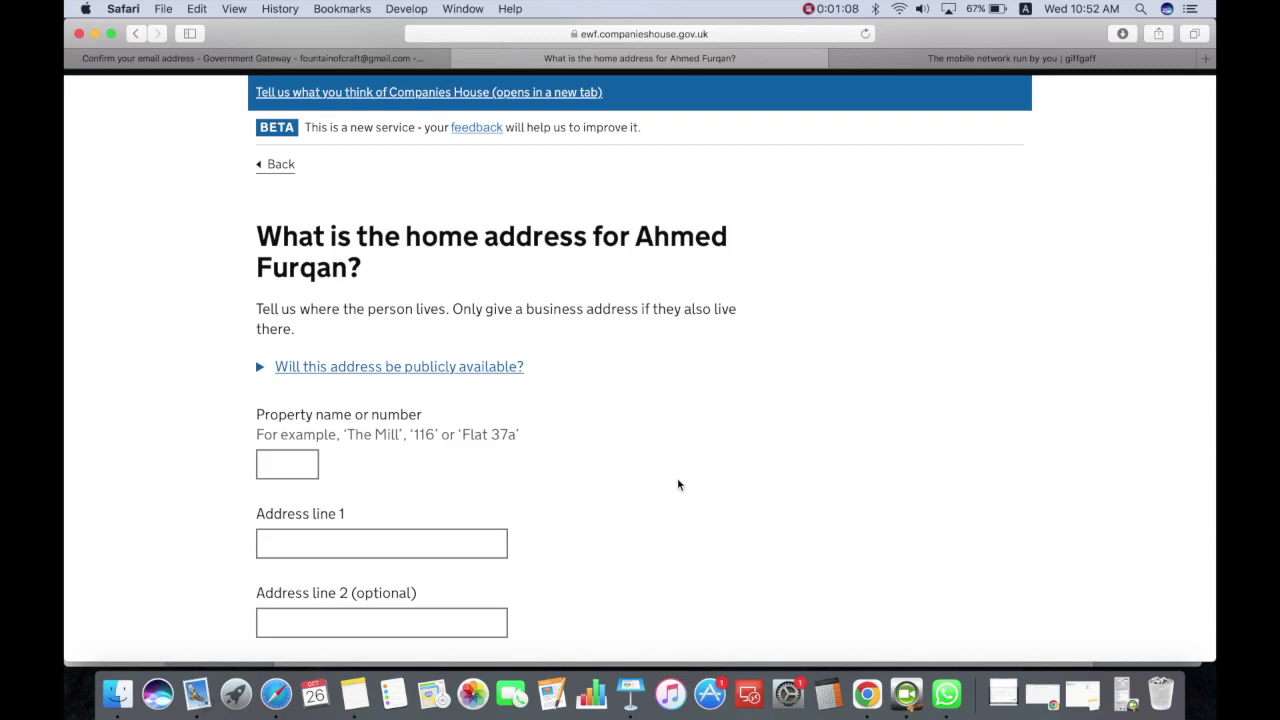
Step: Fill in the property name and first address line of the director's home
scroll(626, 520, "down", 3)
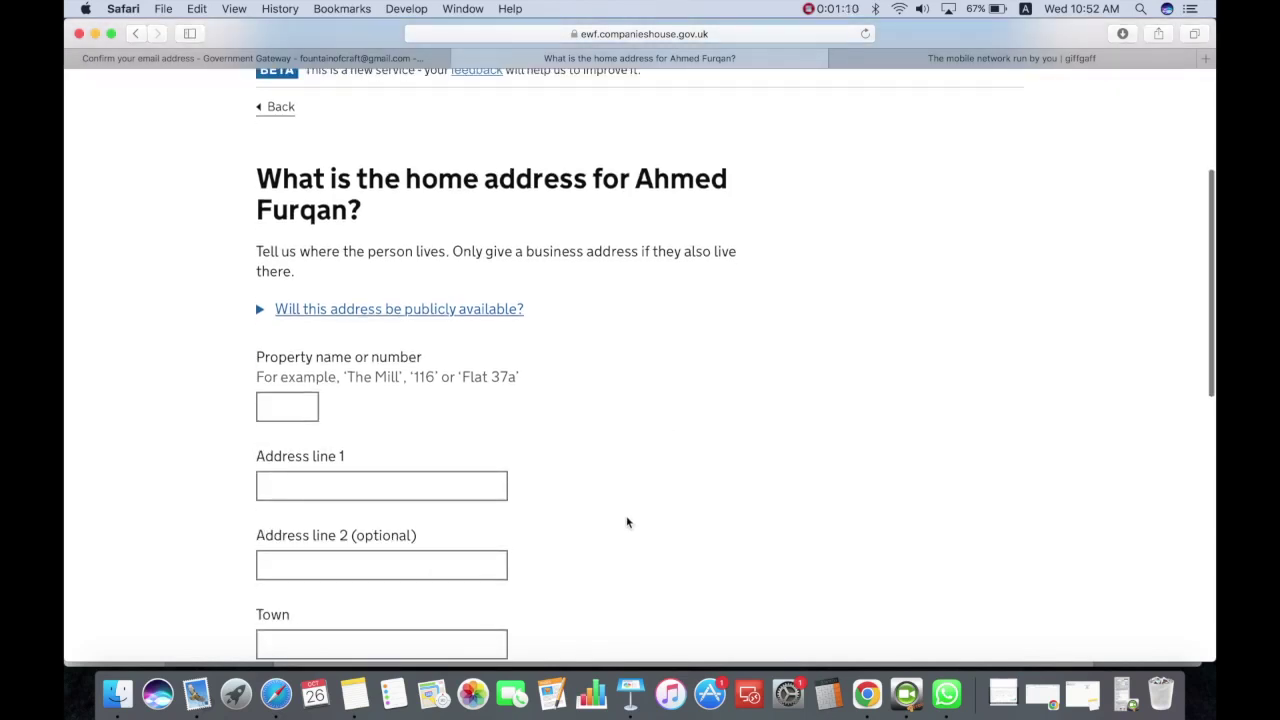
left_click(287, 349)
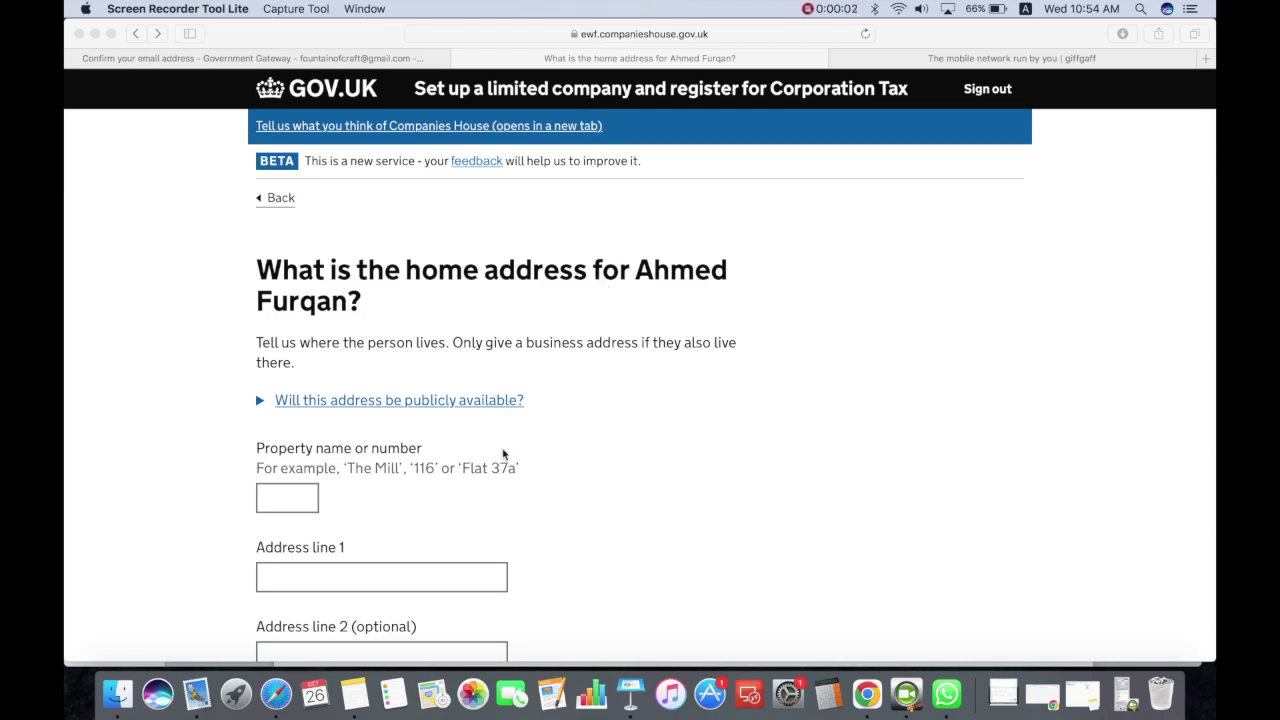
scroll(414, 466, "down", 1)
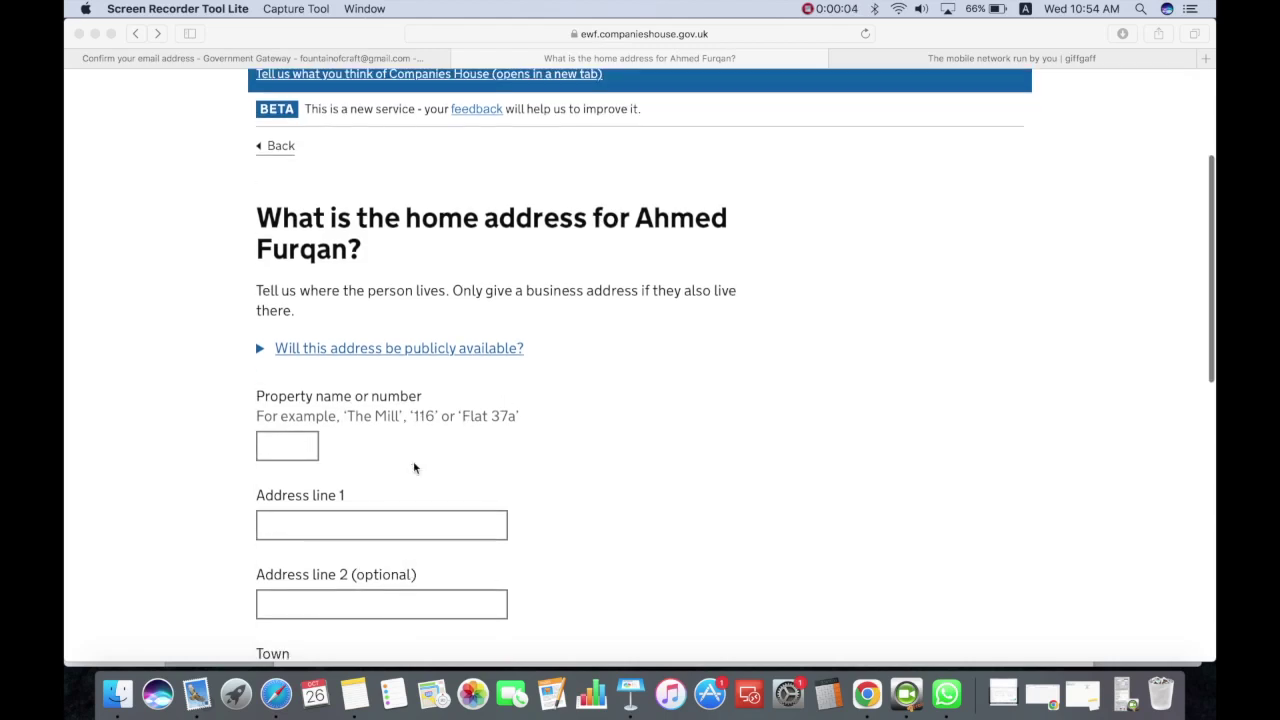
scroll(468, 458, "down", 2)
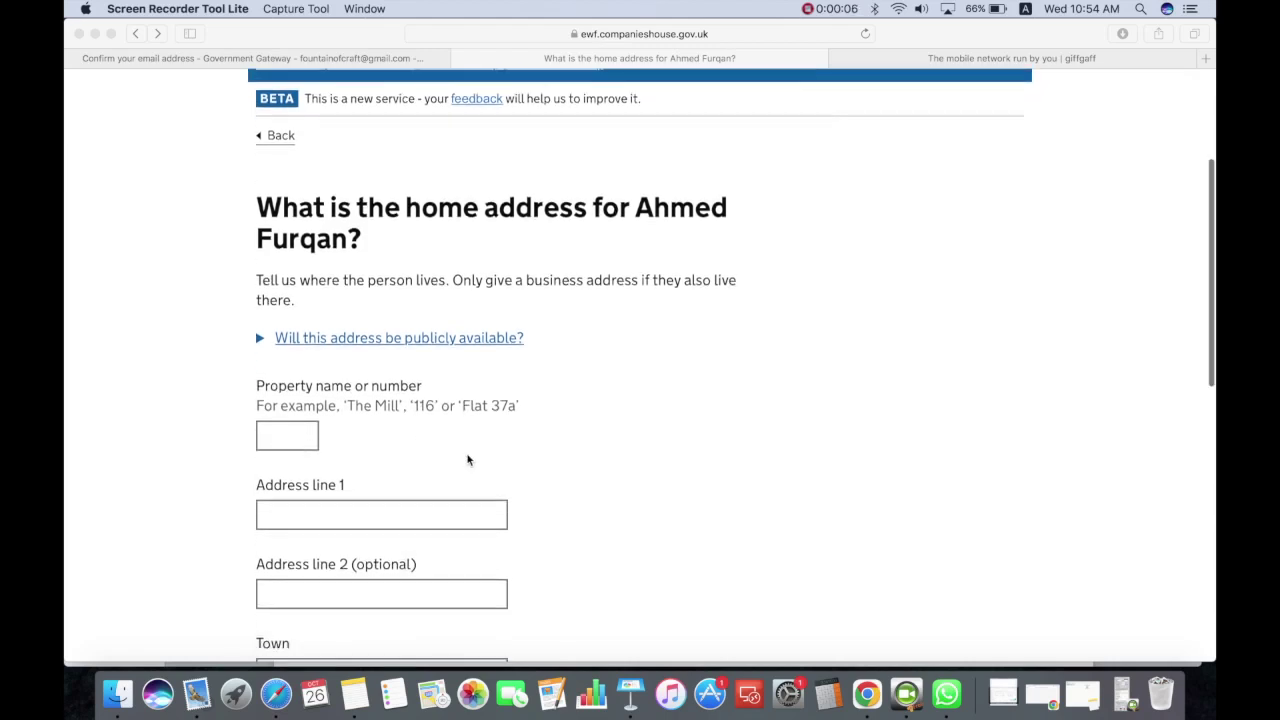
scroll(489, 386, "up", 1)
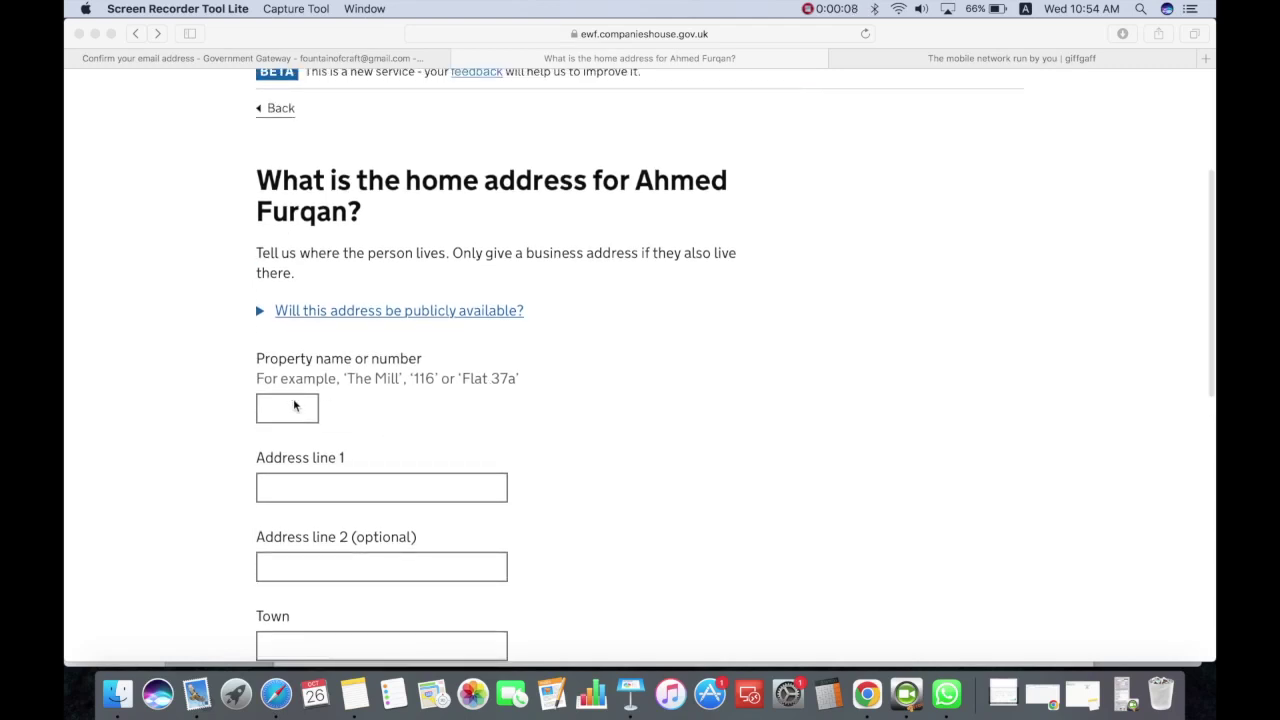
left_click(300, 406)
scroll(504, 249, "up", 5)
left_click(288, 280)
type("str")
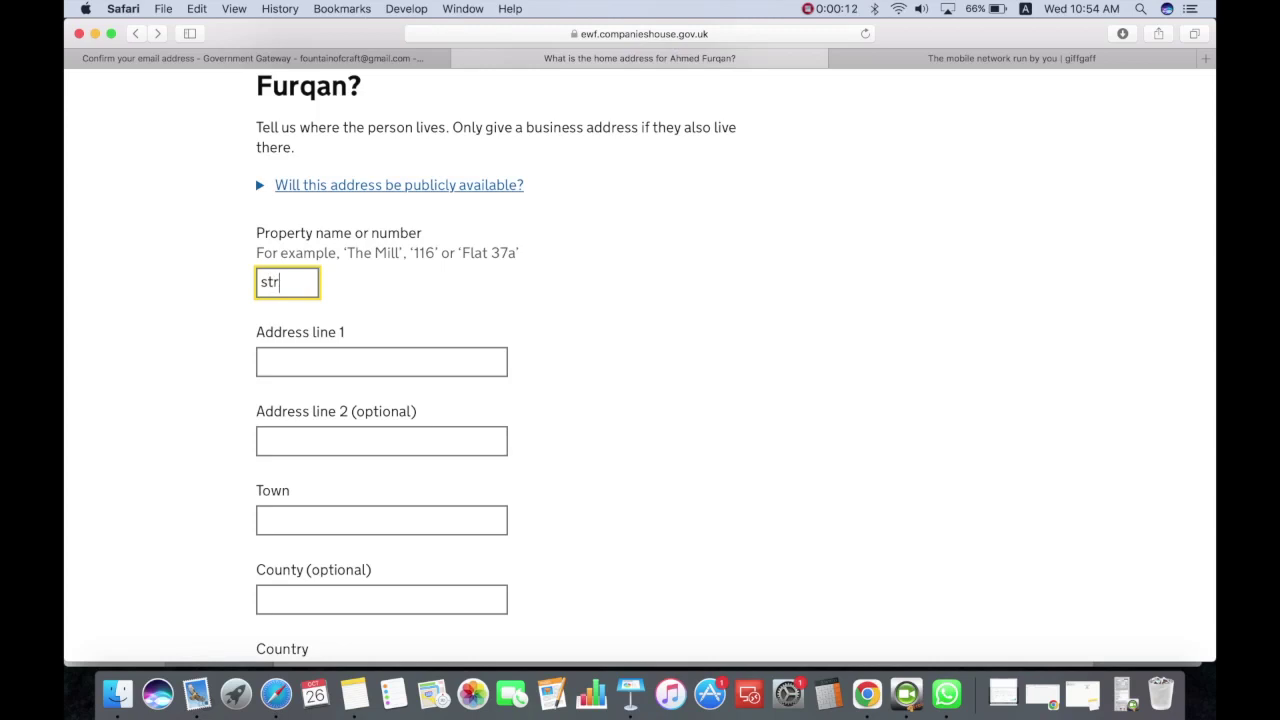
type("eet 24")
left_click(334, 368)
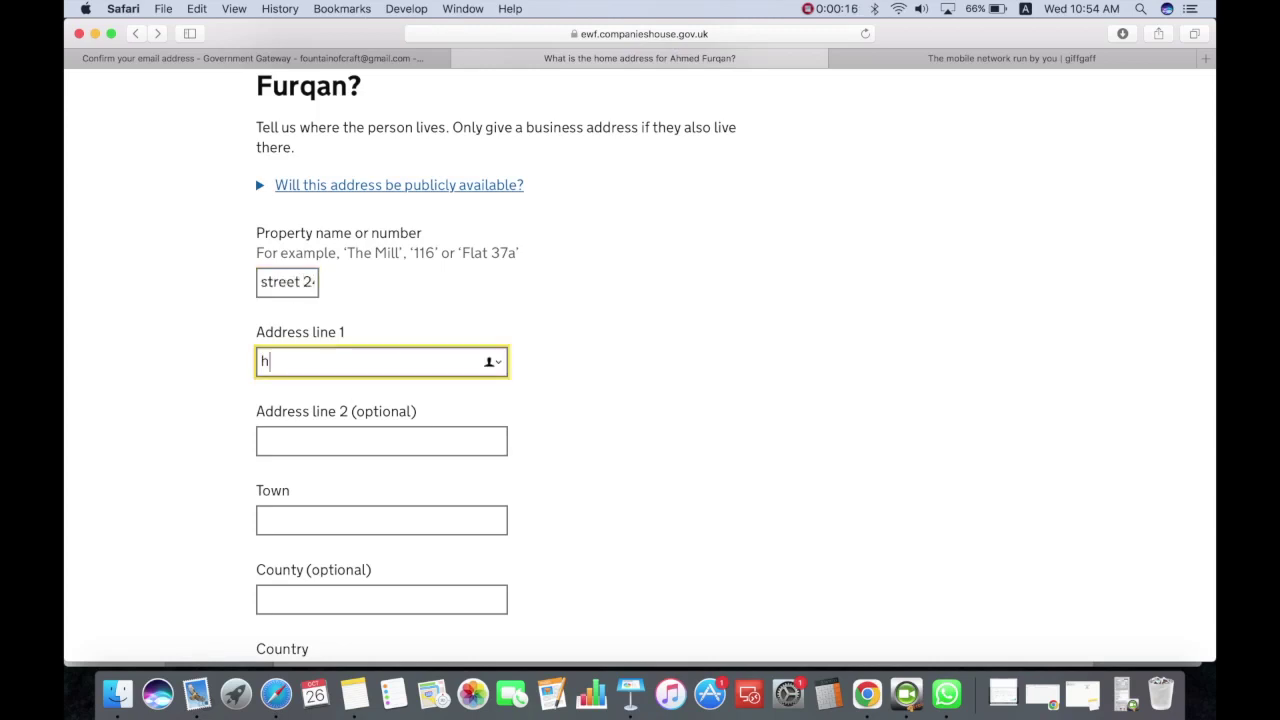
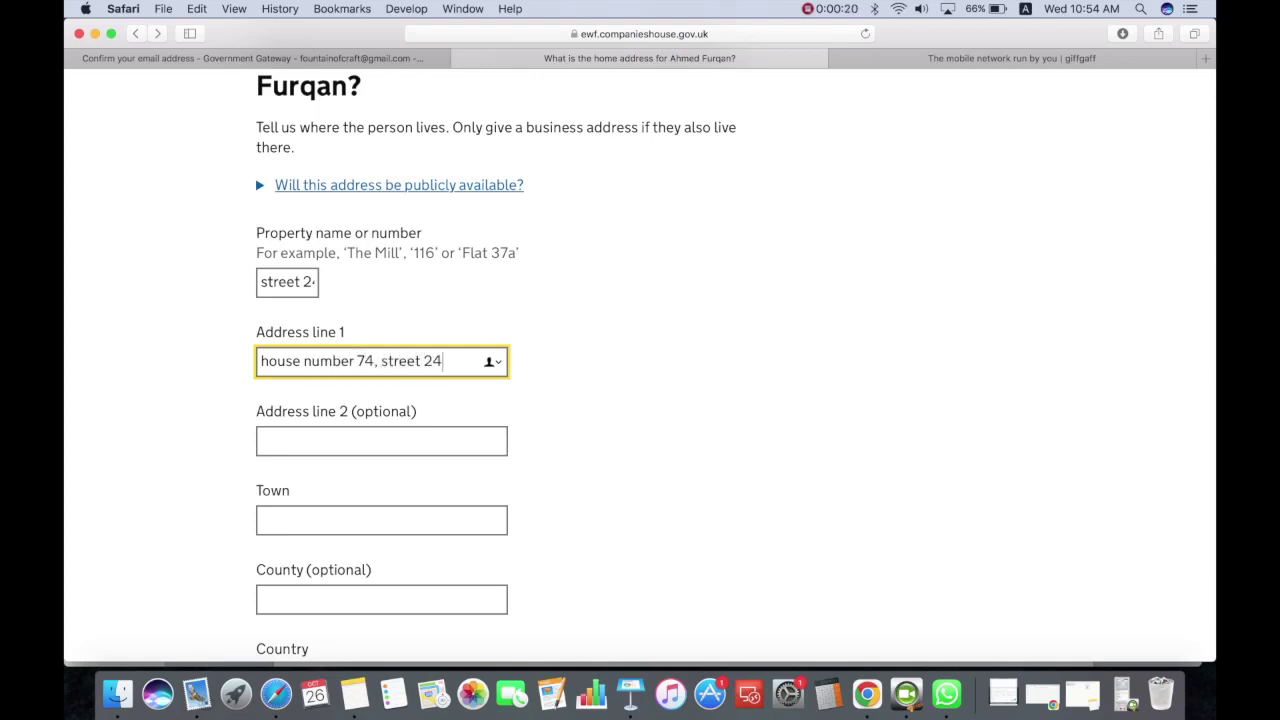
Step: Set the country to Pakistan, enter the postcode and submit the address
scroll(537, 443, "down", 5)
left_click(303, 435)
type("pakistan")
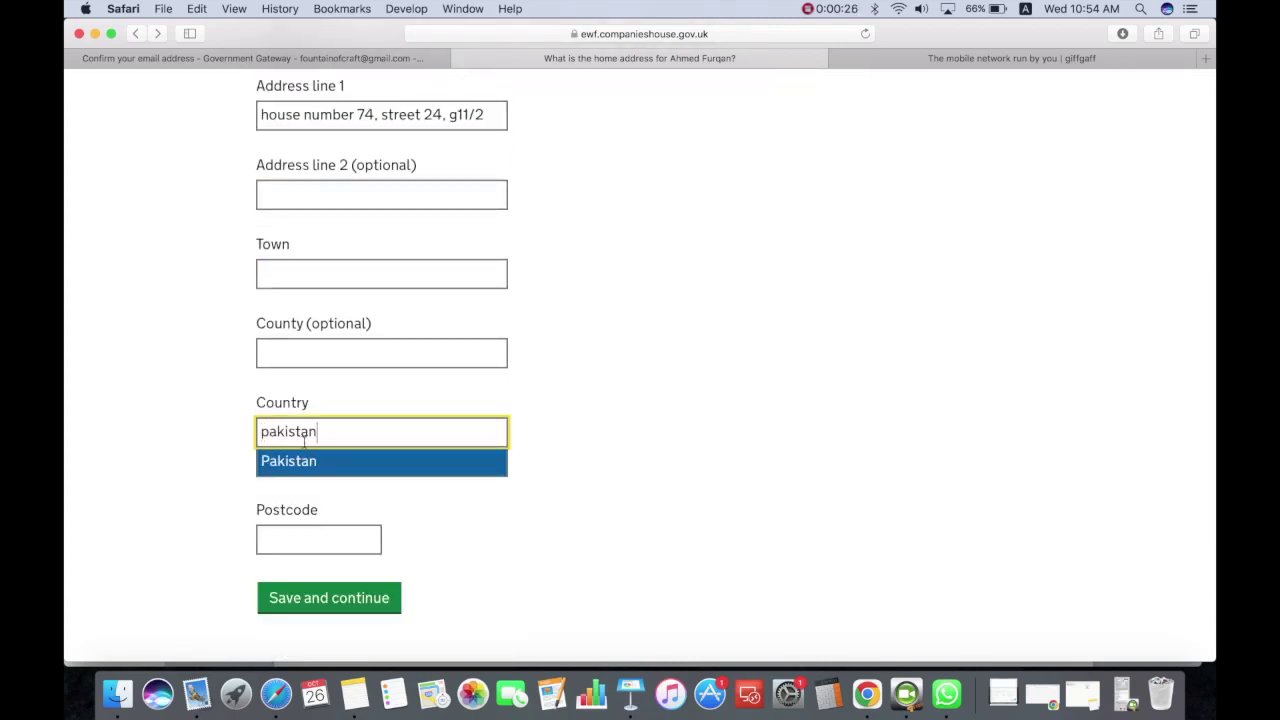
left_click(329, 468)
left_click(308, 519)
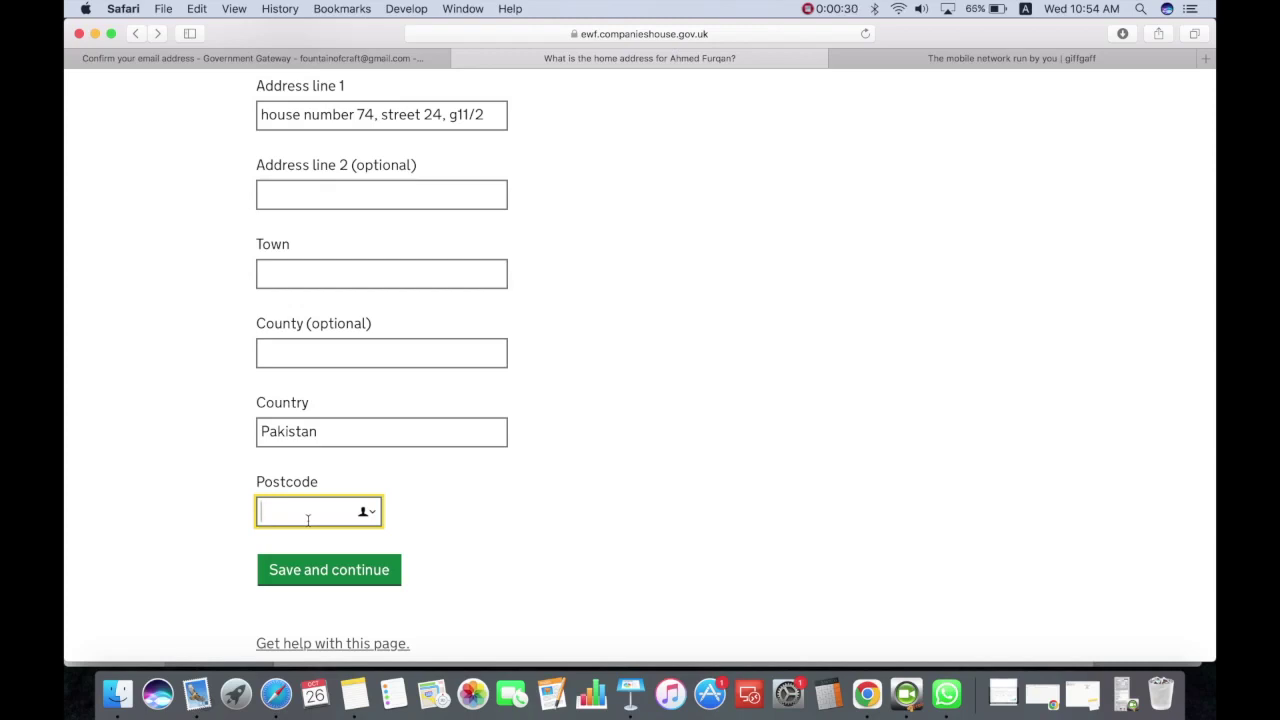
type("49600")
key("super+a")
type("0440")
left_click(286, 569)
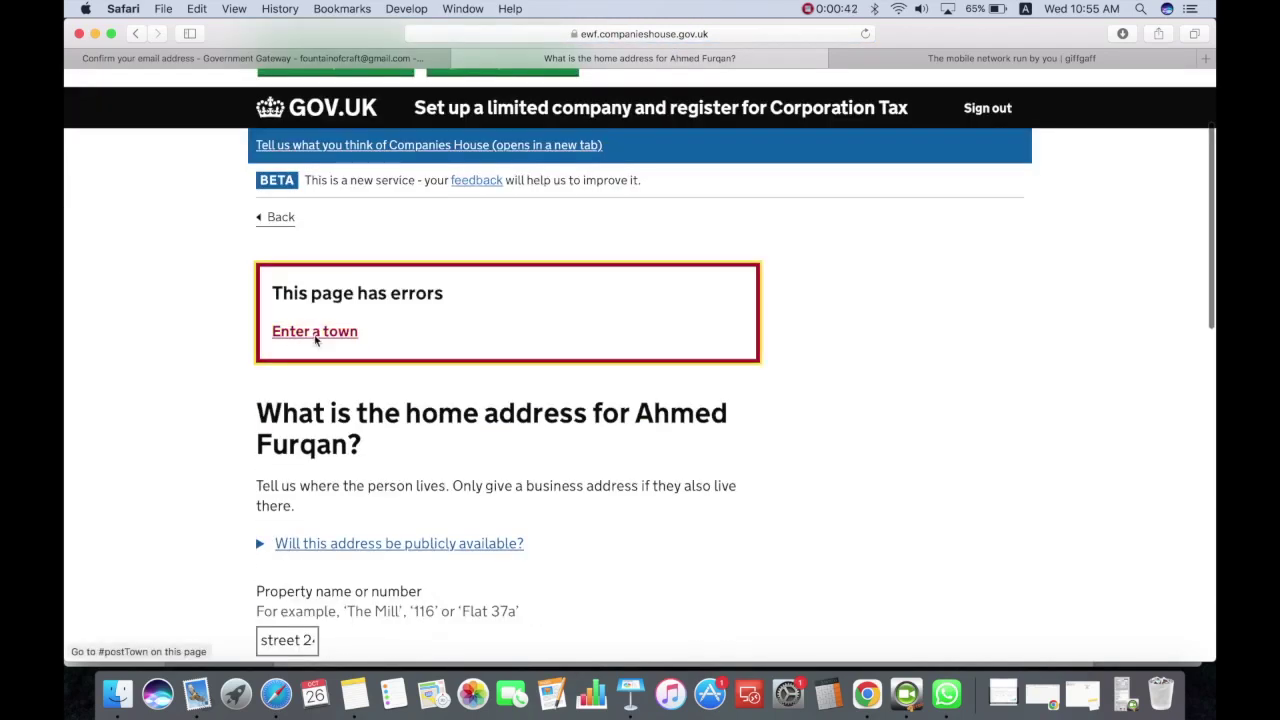
Step: Add the missing town, resubmit, and confirm the home address
left_click(314, 331)
left_click(350, 185)
scroll(351, 188, "up", 4)
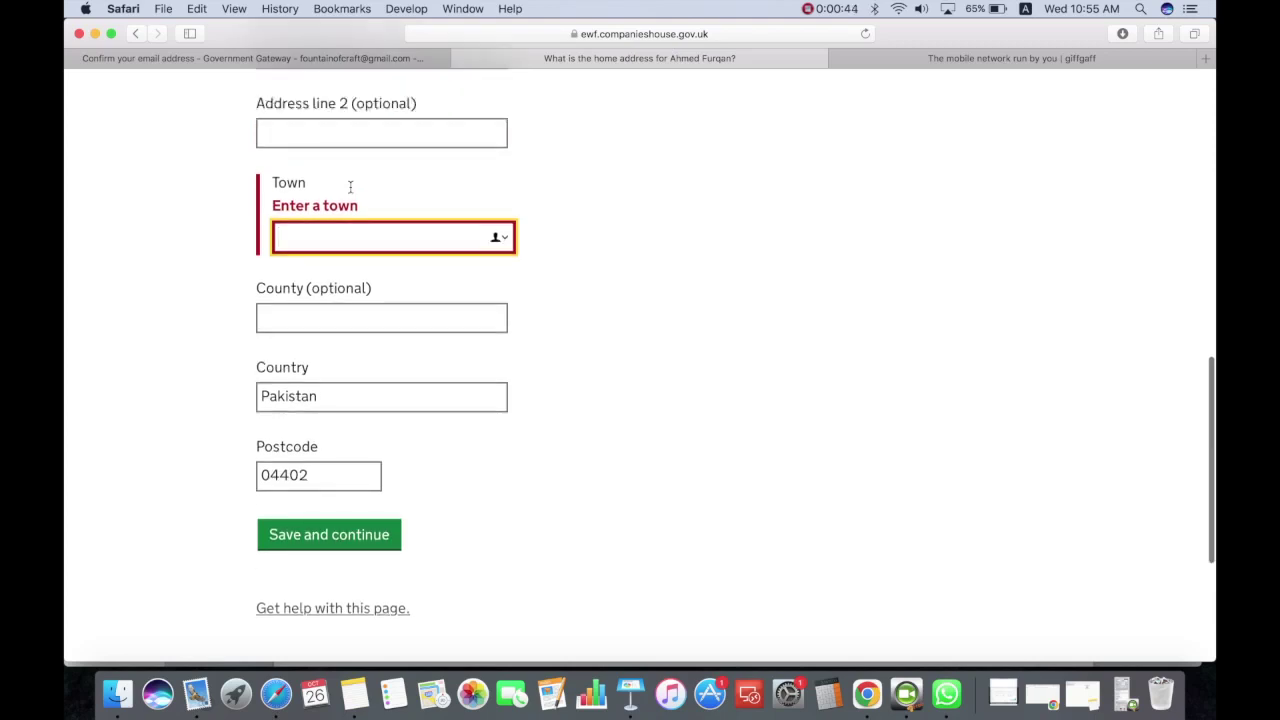
type("islamabad")
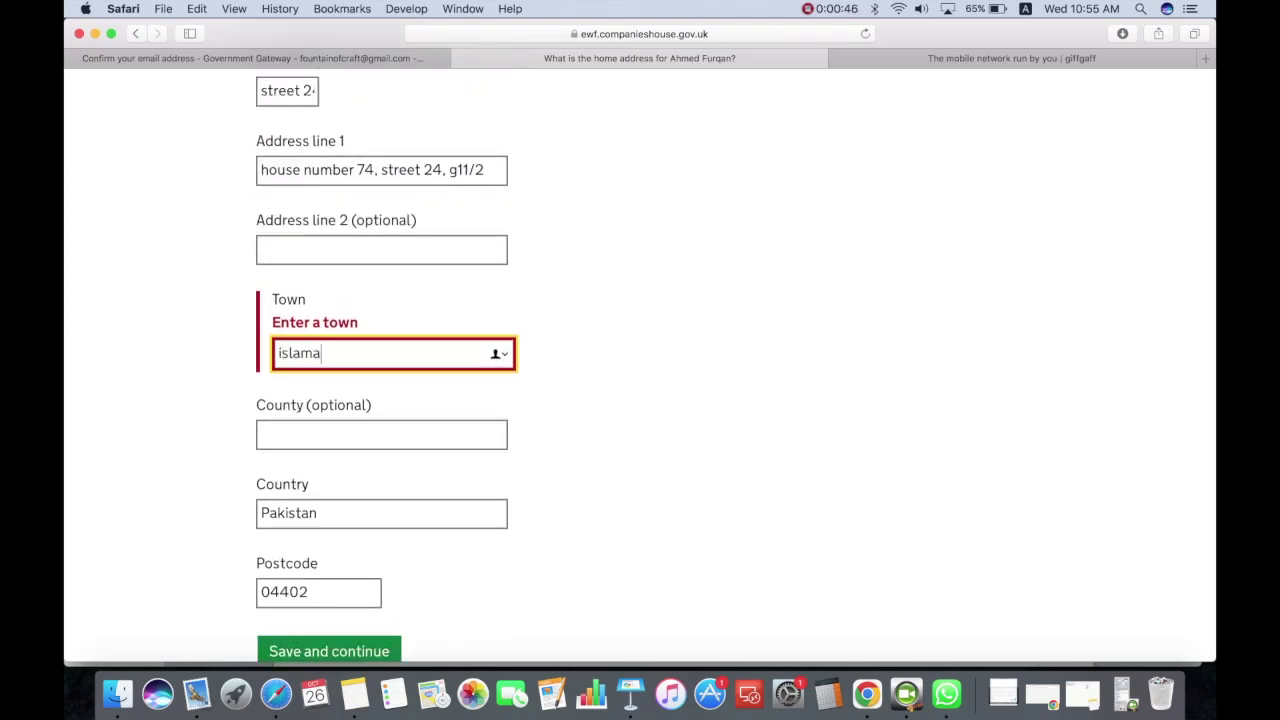
left_click(348, 645)
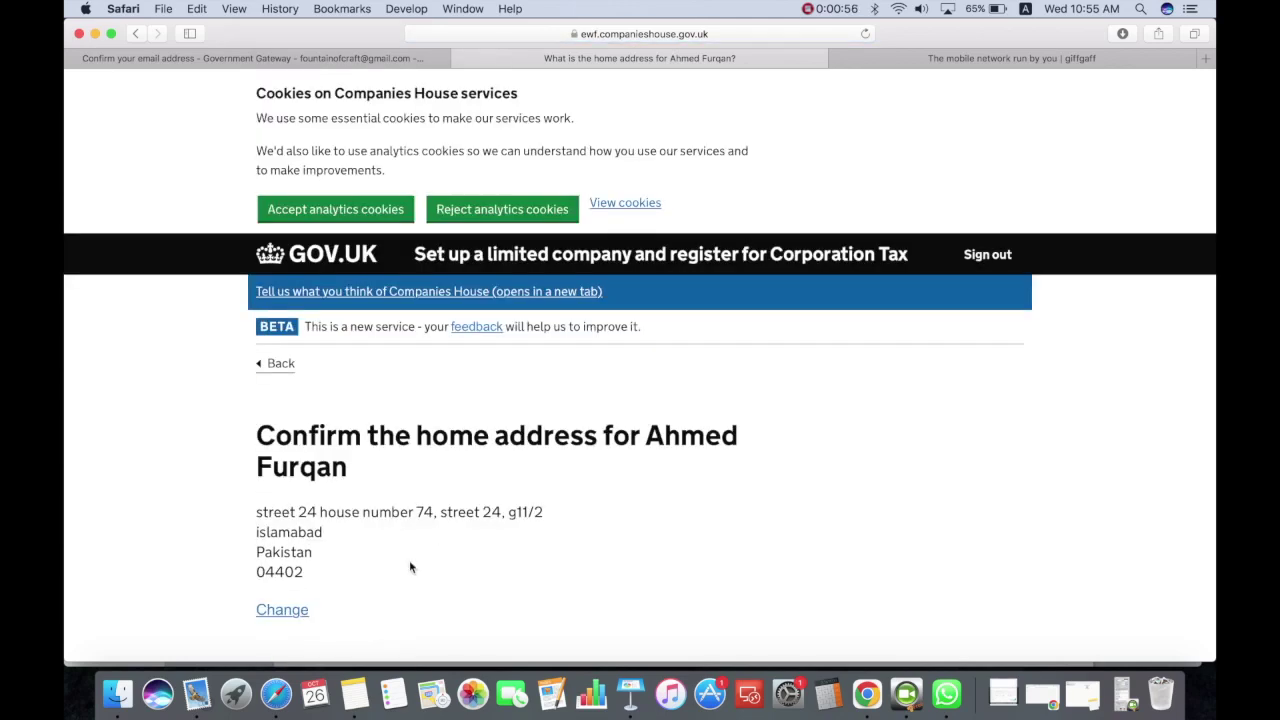
scroll(409, 560, "down", 5)
left_click(354, 416)
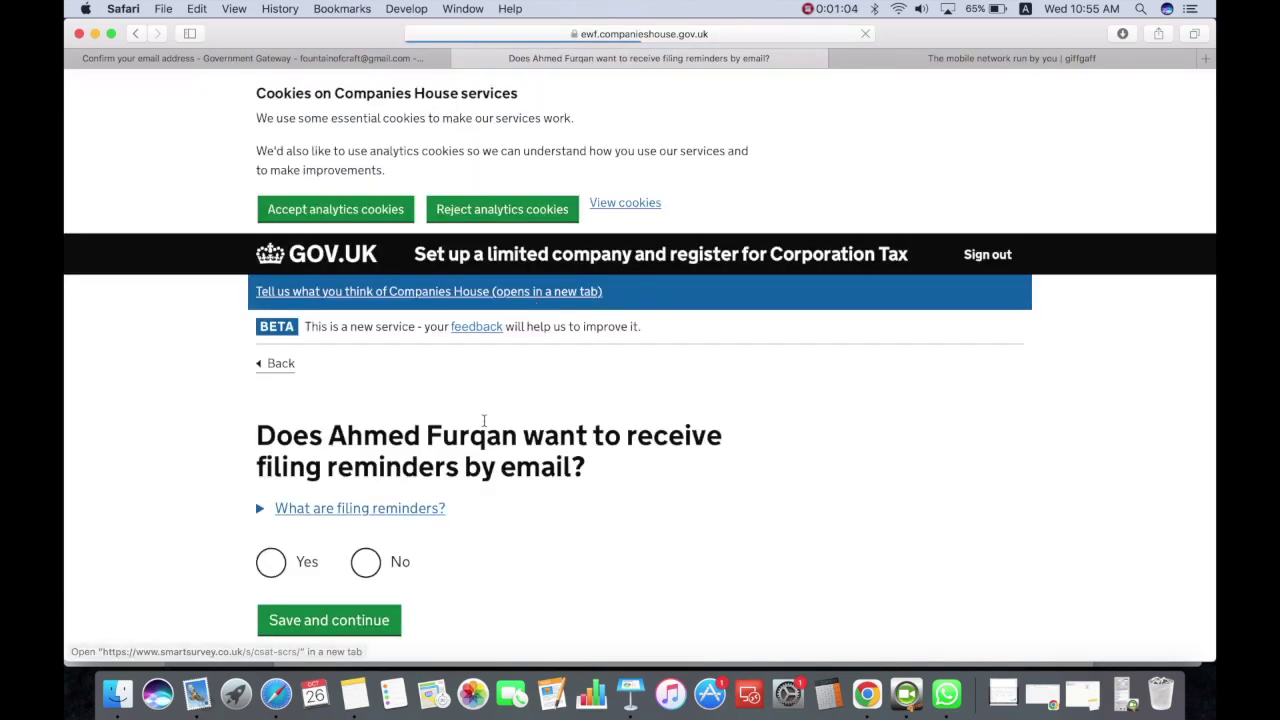
Step: Opt in to email filing reminders using the existing email address
left_click(274, 397)
left_click(337, 451)
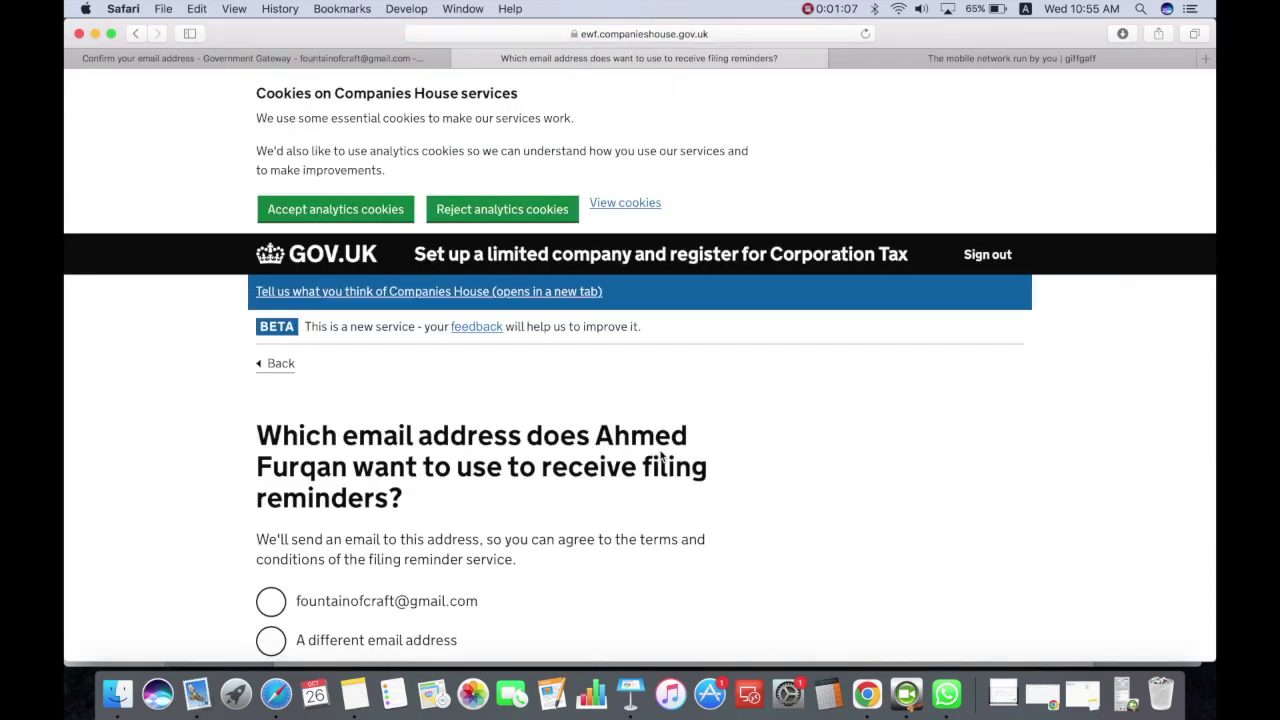
left_click(272, 423)
left_click(370, 524)
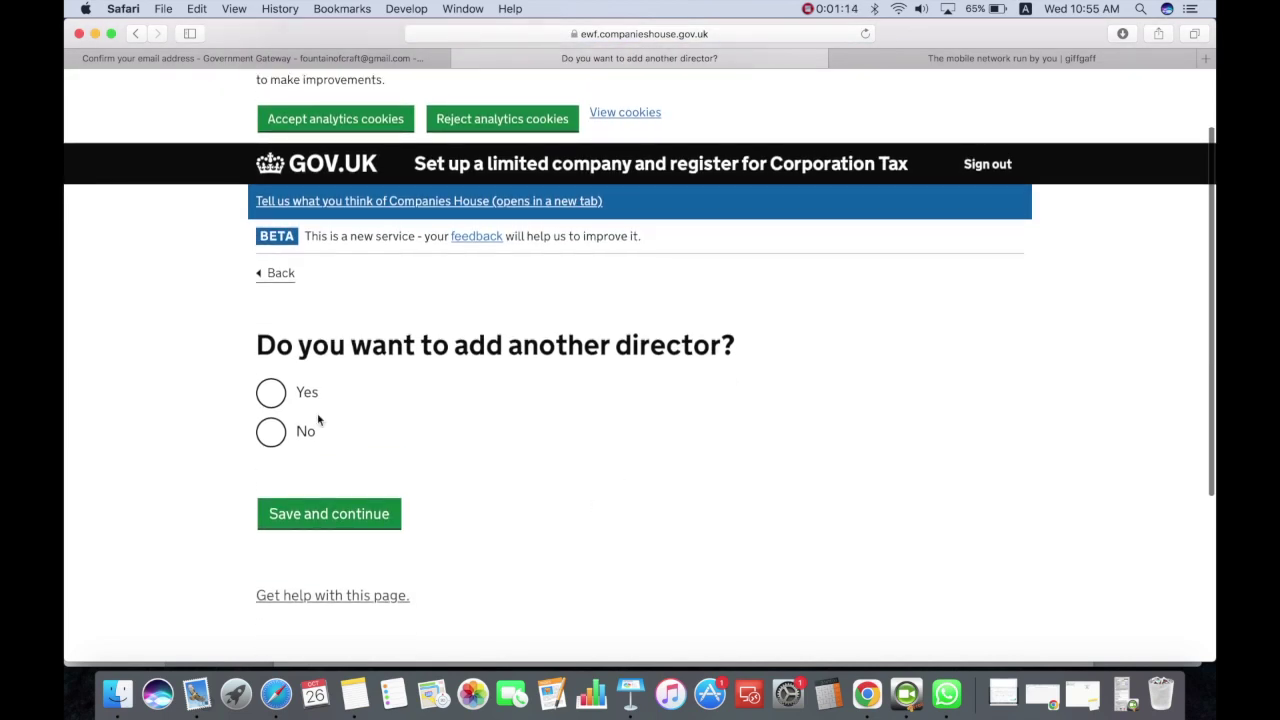
Step: Decline adding another director and review the director details page
left_click(270, 435)
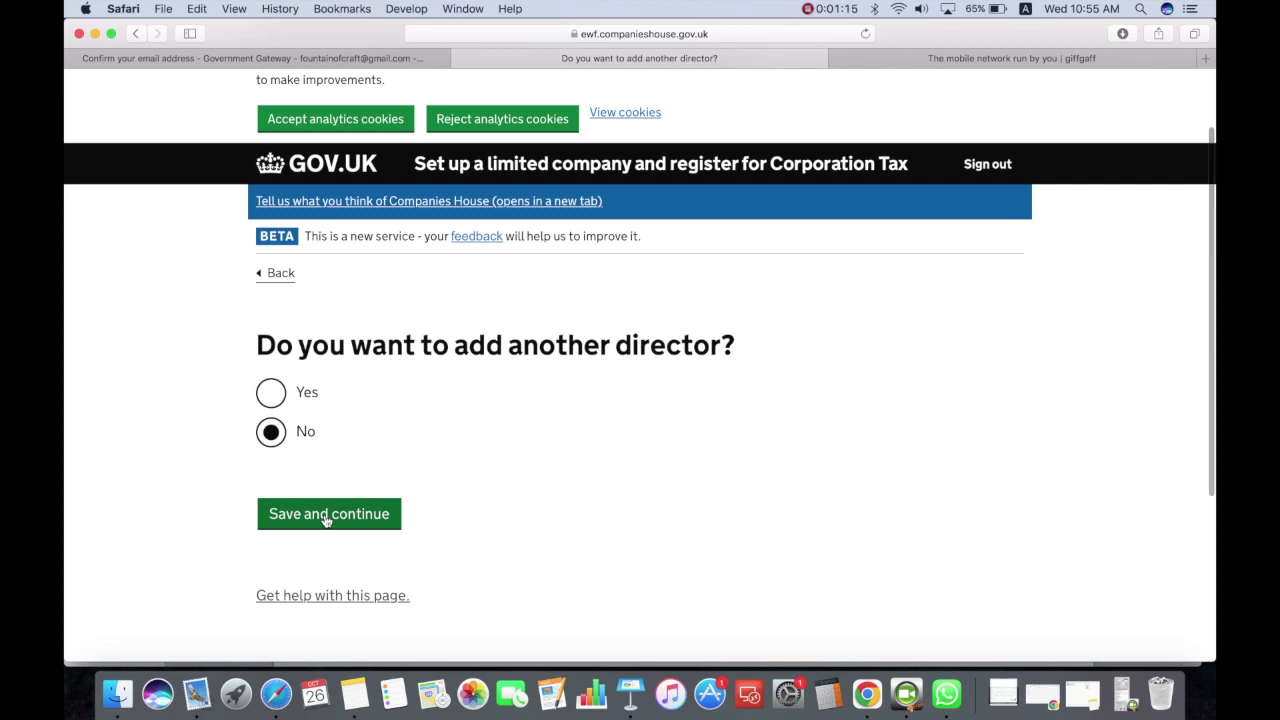
left_click(329, 518)
scroll(440, 420, "down", 4)
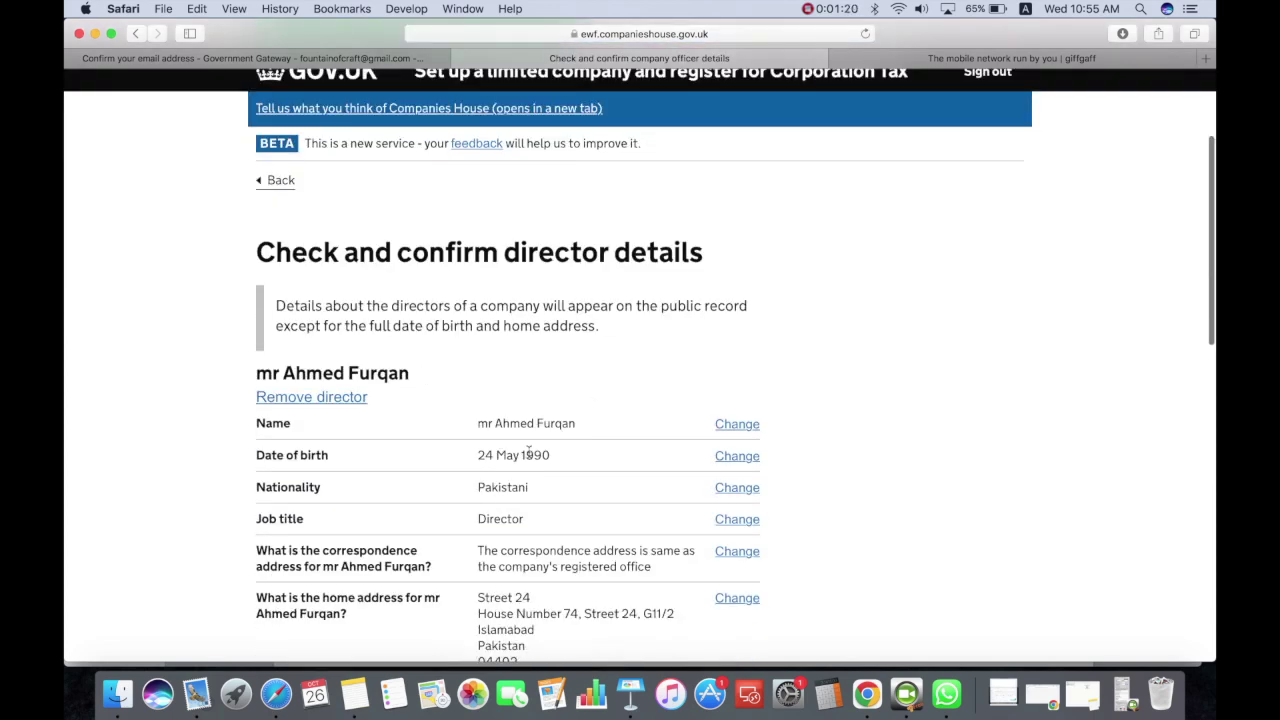
scroll(528, 452, "down", 3)
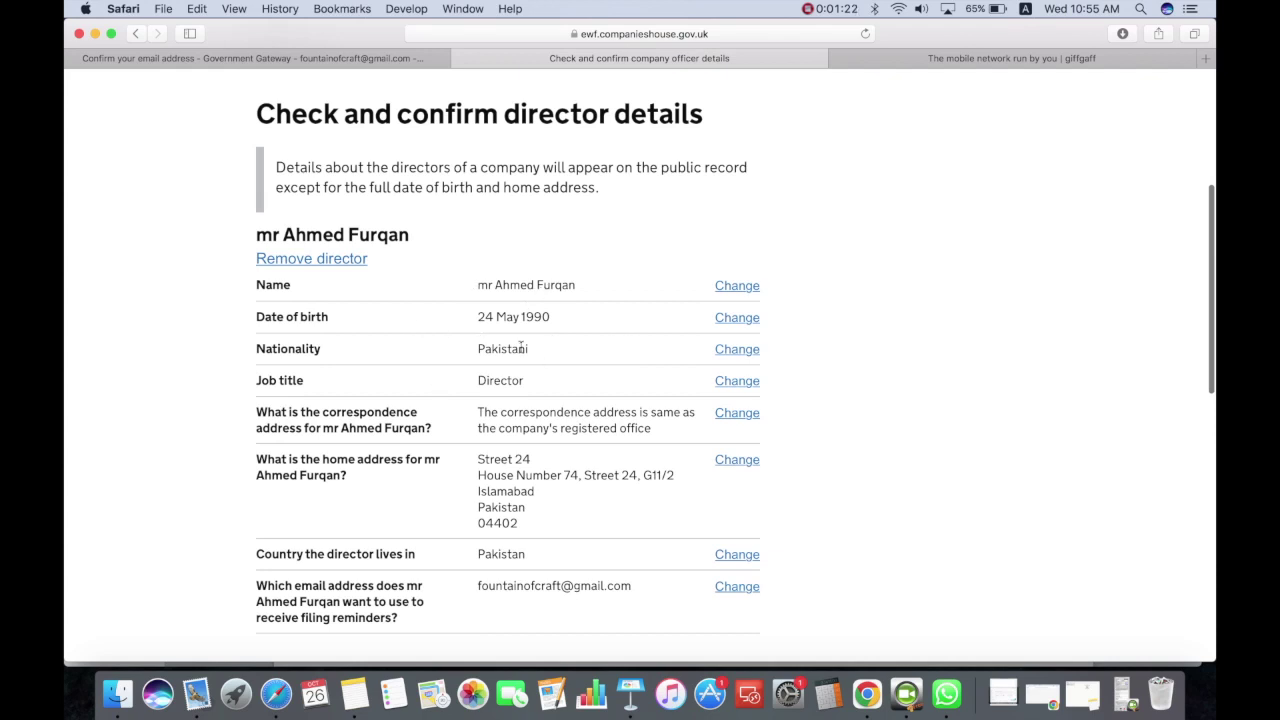
scroll(561, 428, "down", 3)
scroll(560, 434, "up", 1)
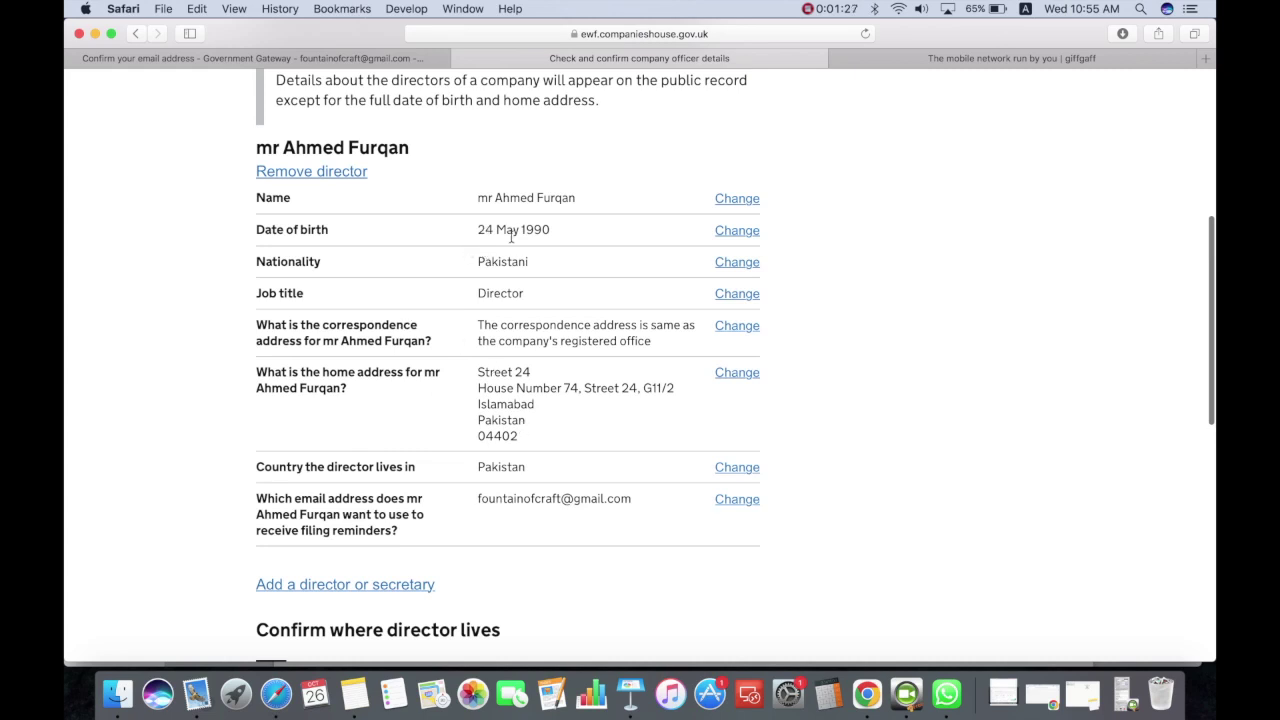
scroll(531, 467, "down", 5)
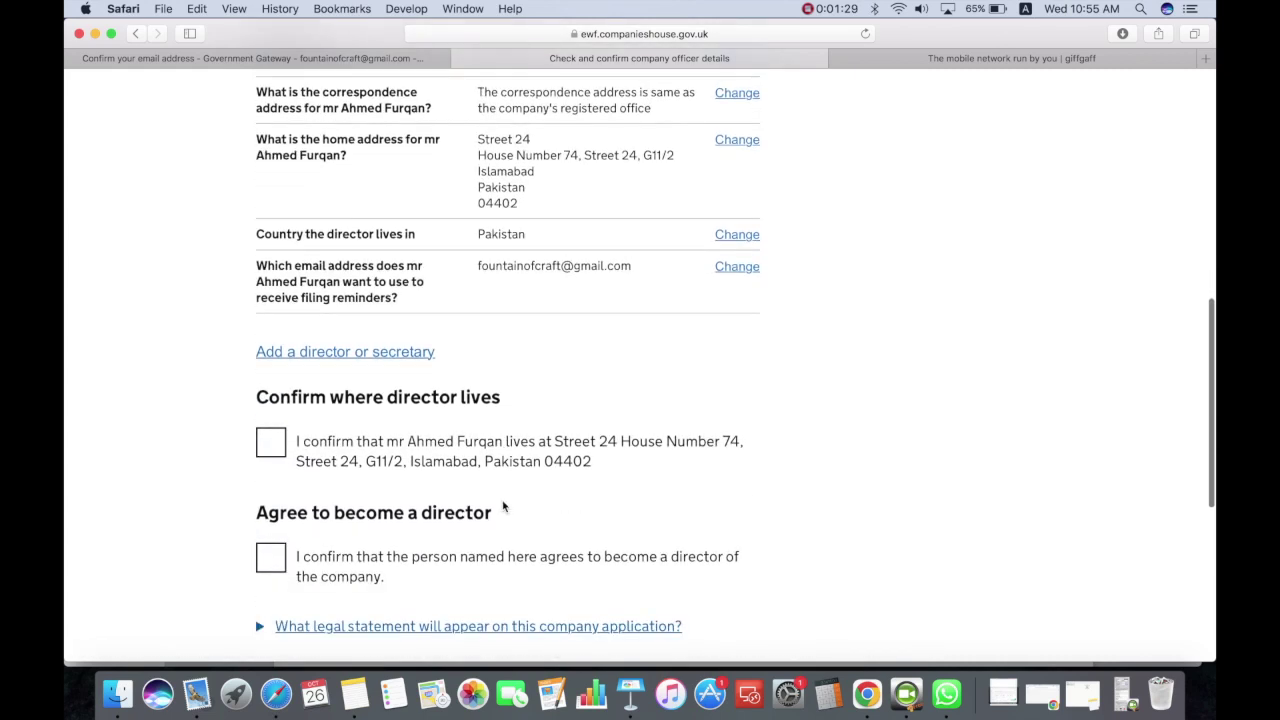
Step: Confirm the director lives at the listed address and agrees to serve, then save
left_click(289, 385)
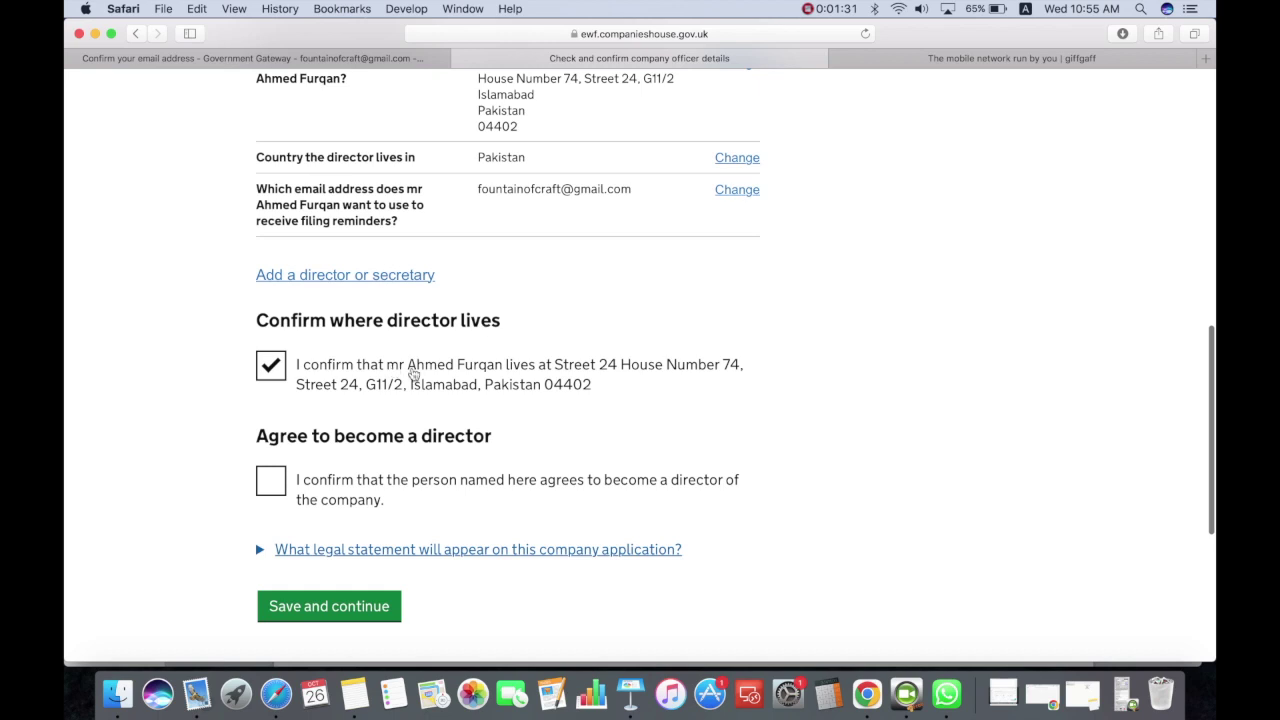
left_click(275, 489)
left_click(372, 606)
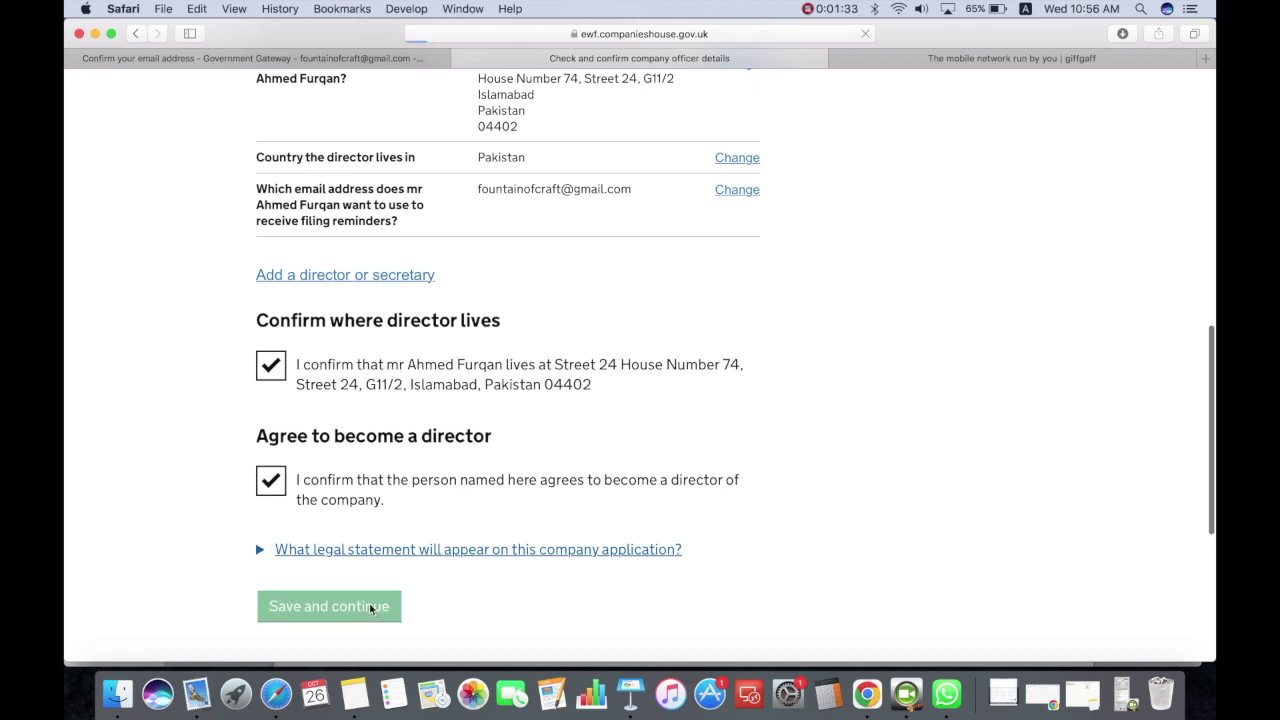
scroll(672, 484, "down", 3)
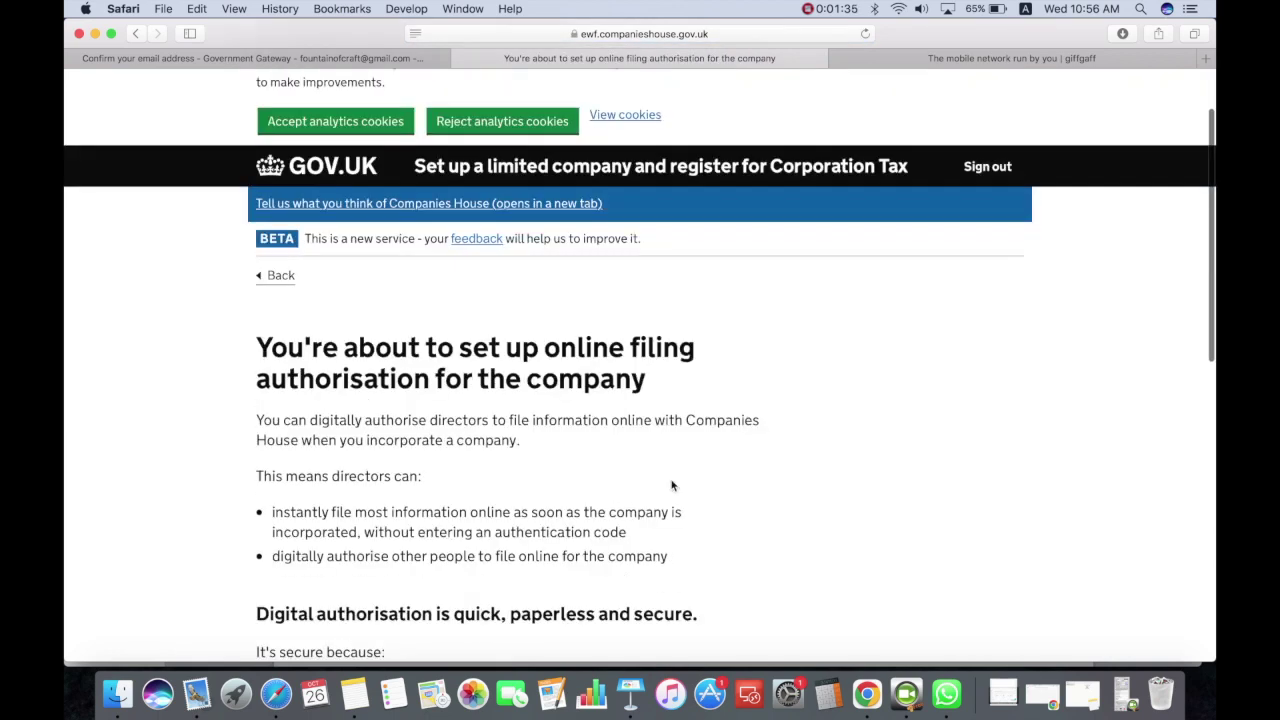
Step: Choose Yes to digitally authorise the directors for online filing
scroll(563, 429, "down", 4)
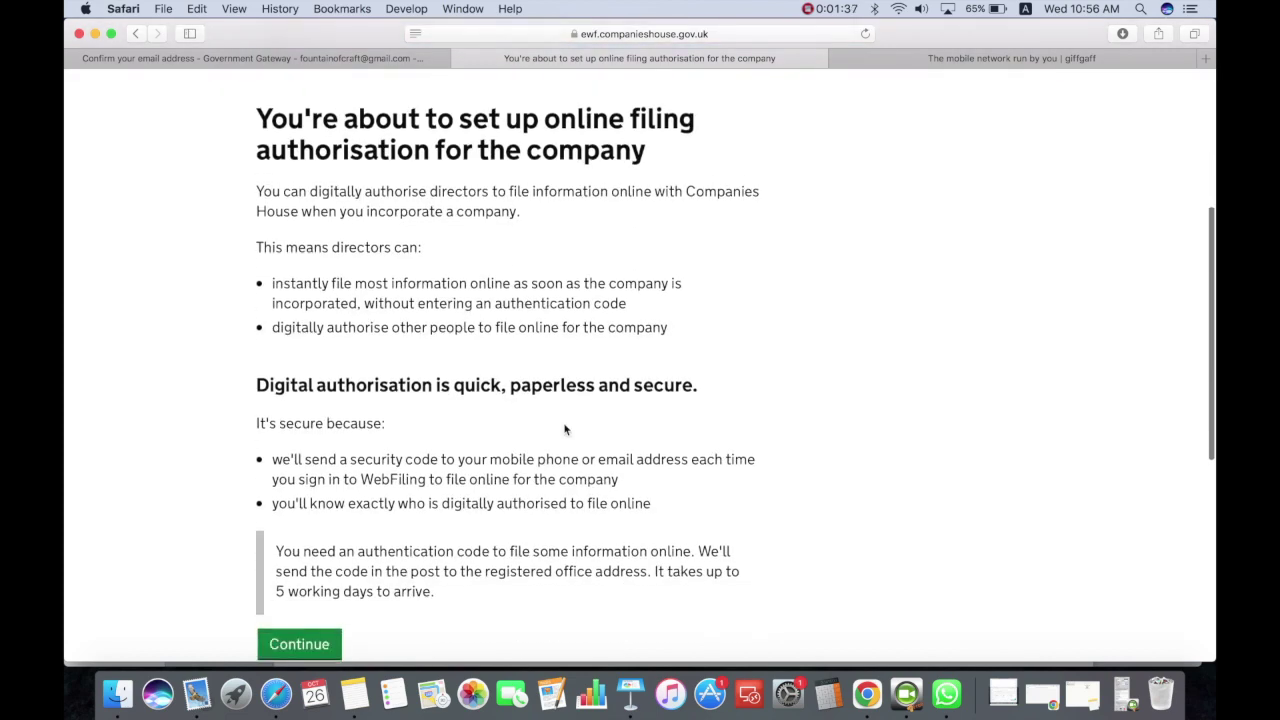
scroll(414, 403, "down", 1)
left_click(329, 580)
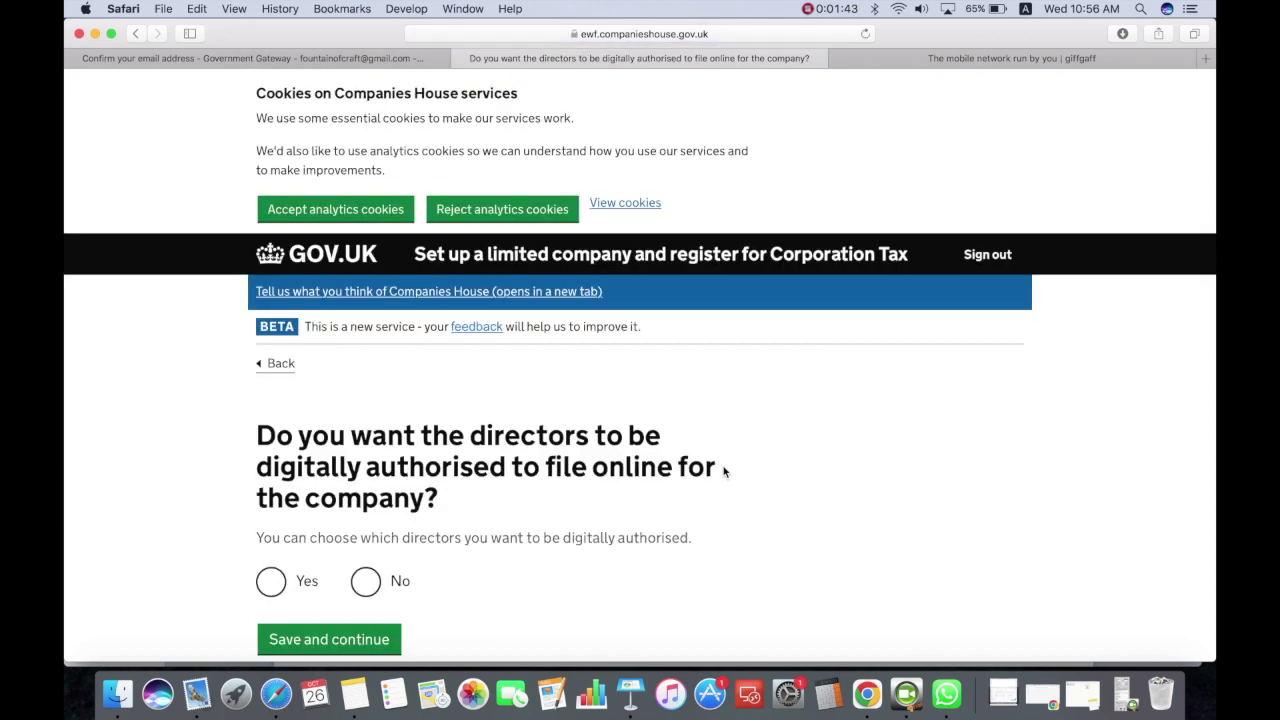
scroll(724, 472, "down", 4)
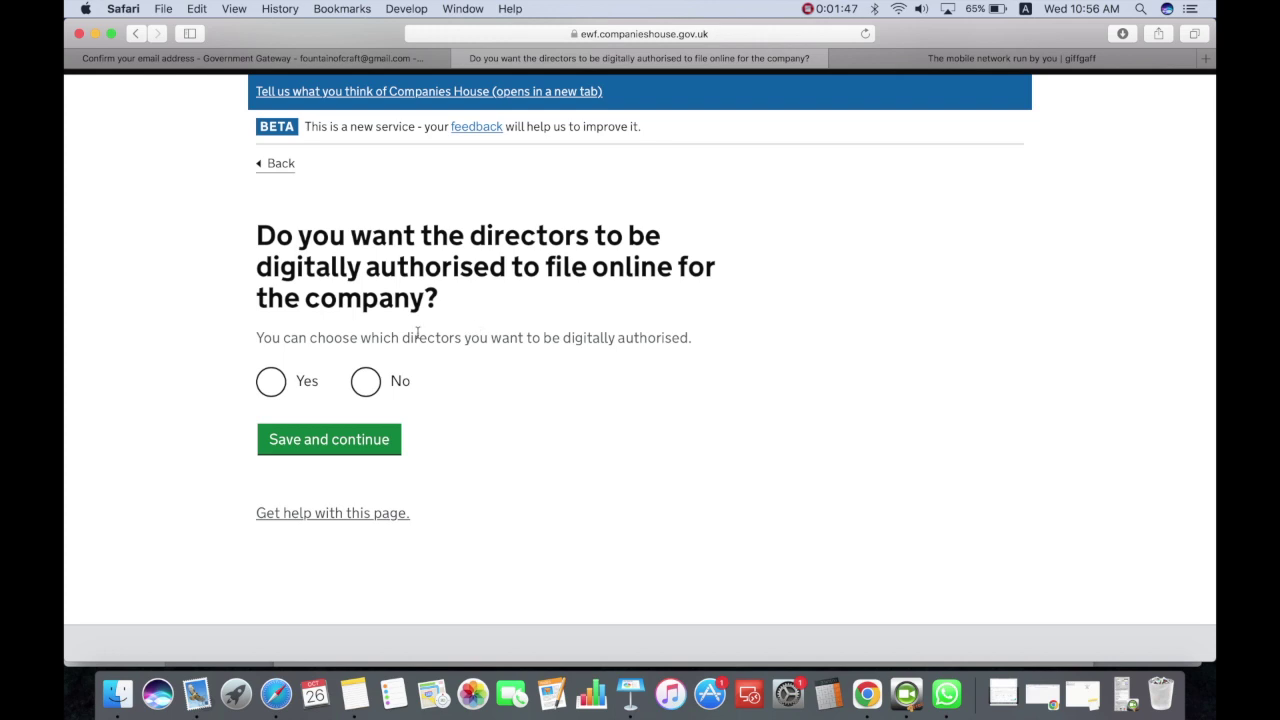
left_click(282, 391)
left_click(333, 441)
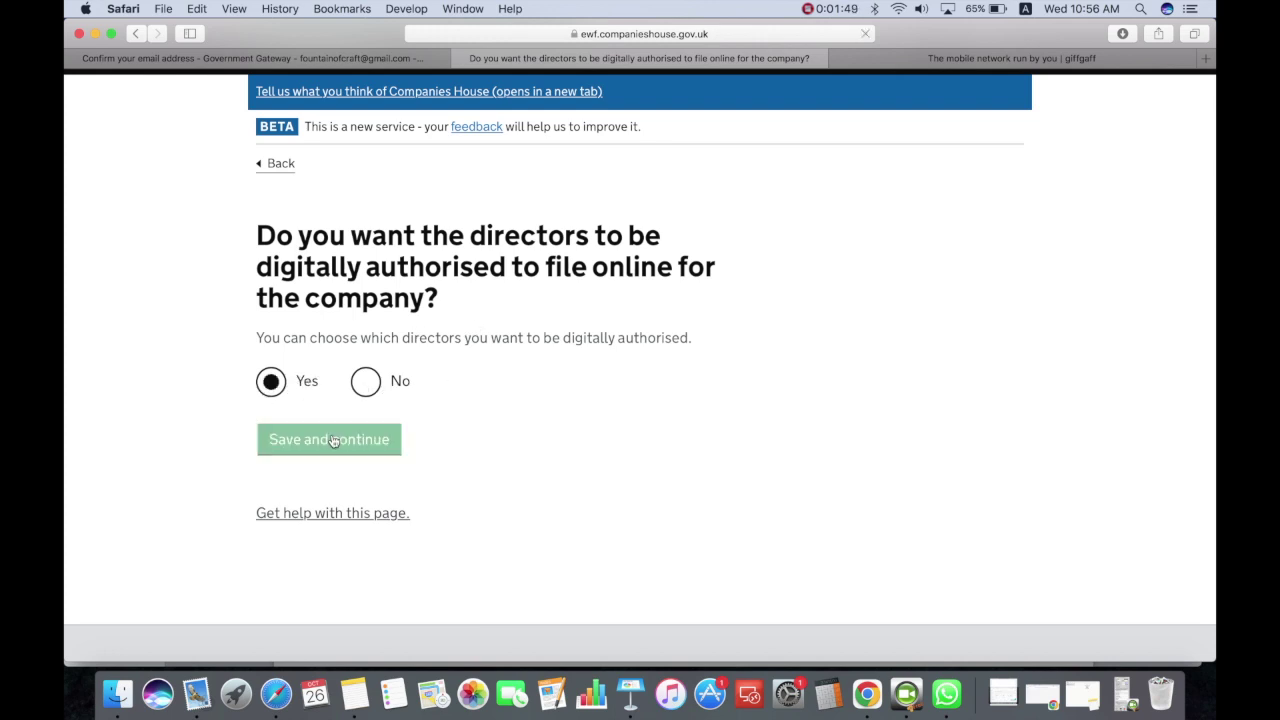
Step: Select the director to authorise and state they have no WebFiling account
scroll(691, 455, "down", 3)
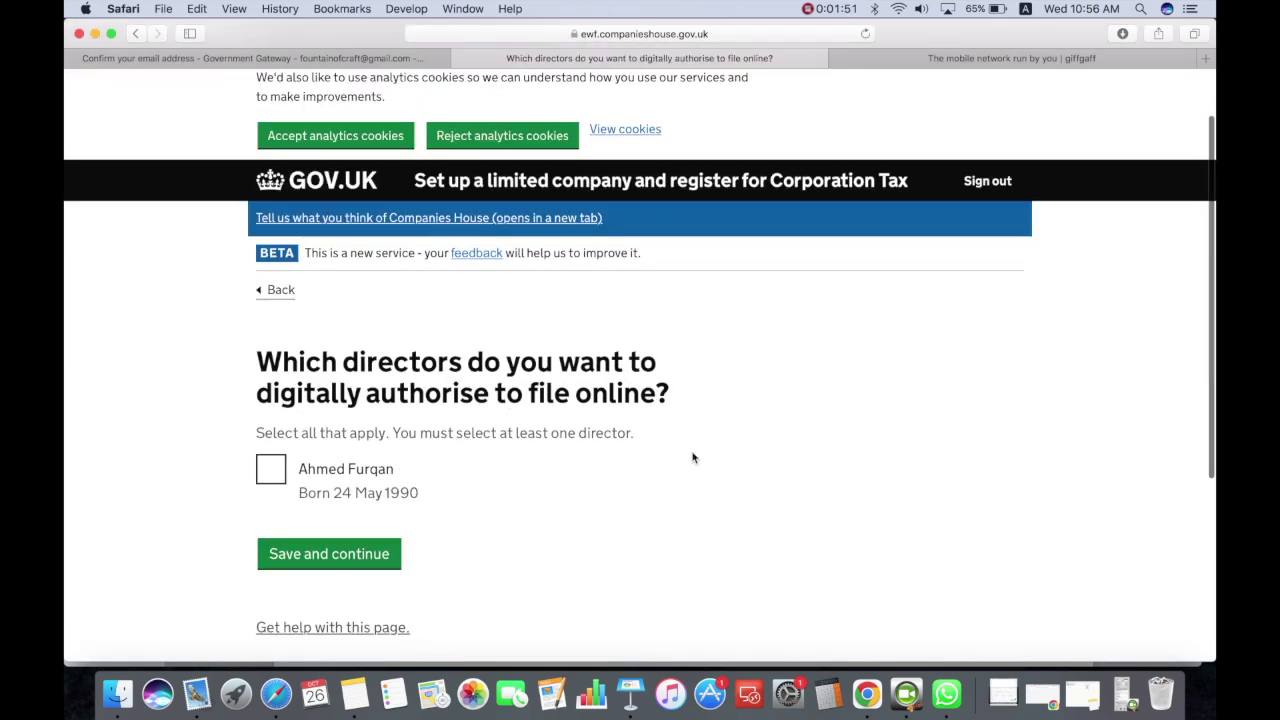
left_click(271, 390)
left_click(295, 467)
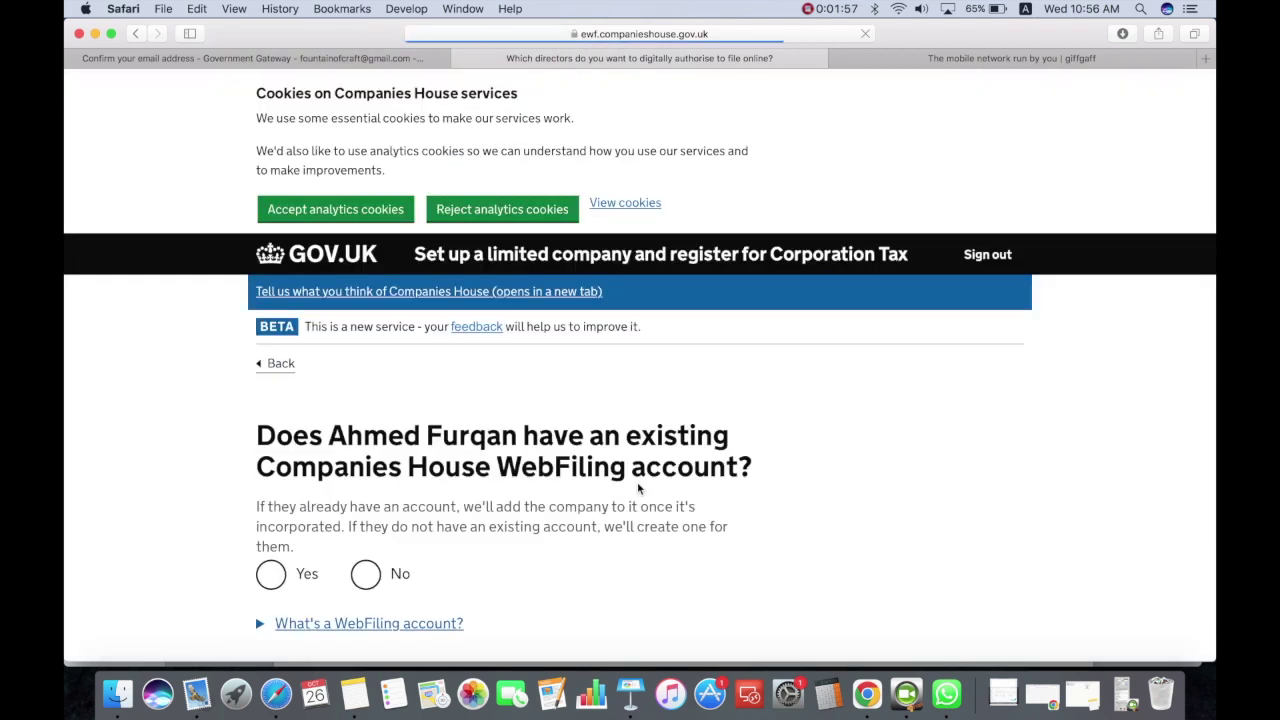
scroll(564, 518, "down", 3)
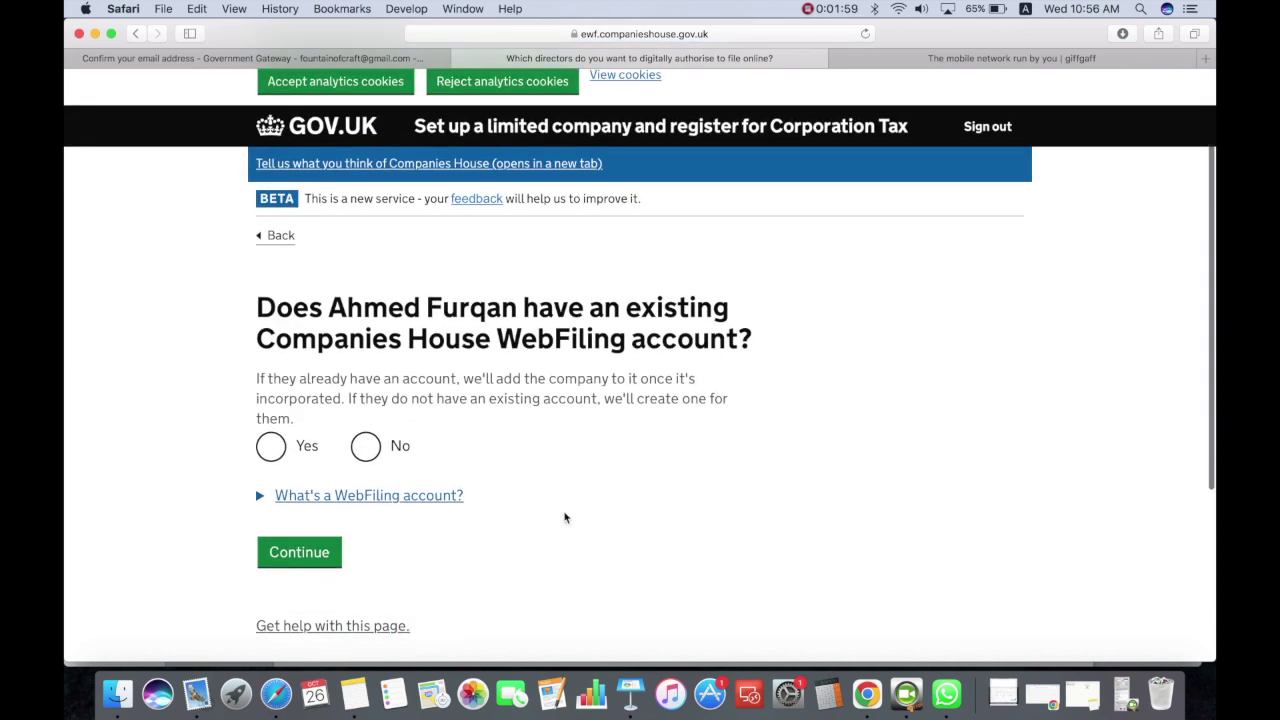
left_click(360, 445)
left_click(298, 552)
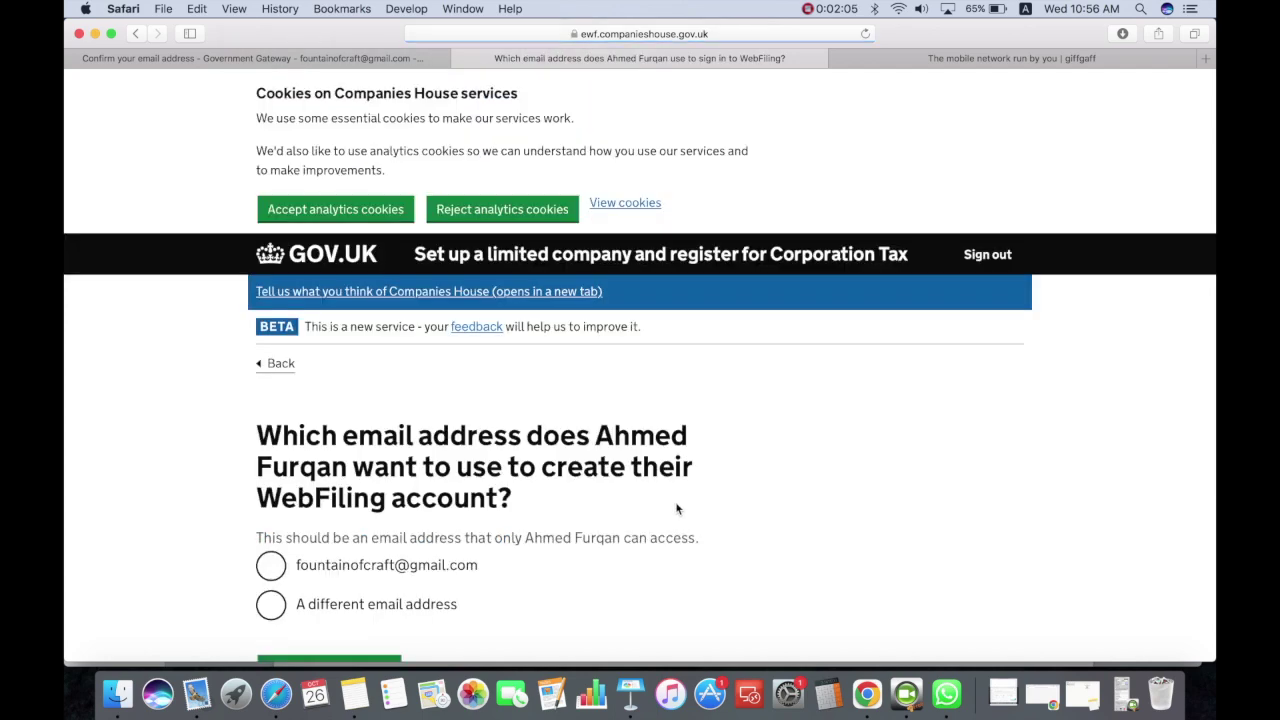
Step: Use the director's existing email for WebFiling and confirm the authorisation details
scroll(675, 509, "down", 3)
left_click(302, 414)
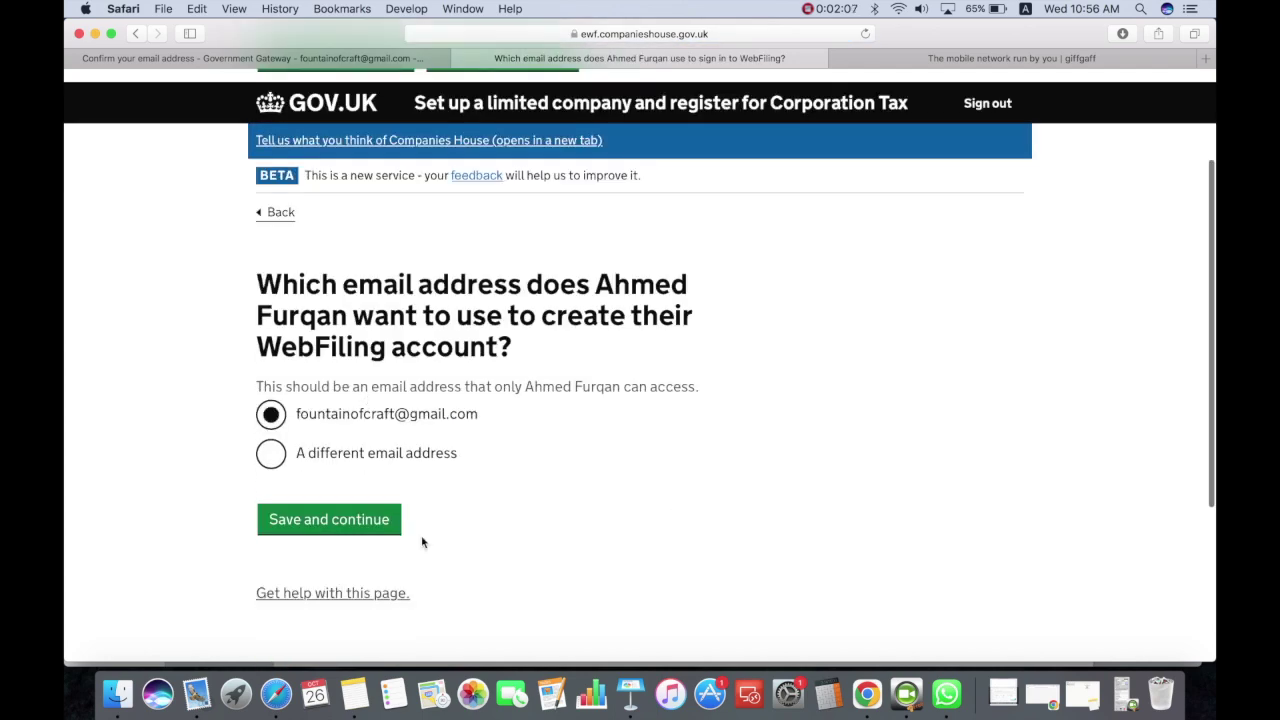
left_click(366, 520)
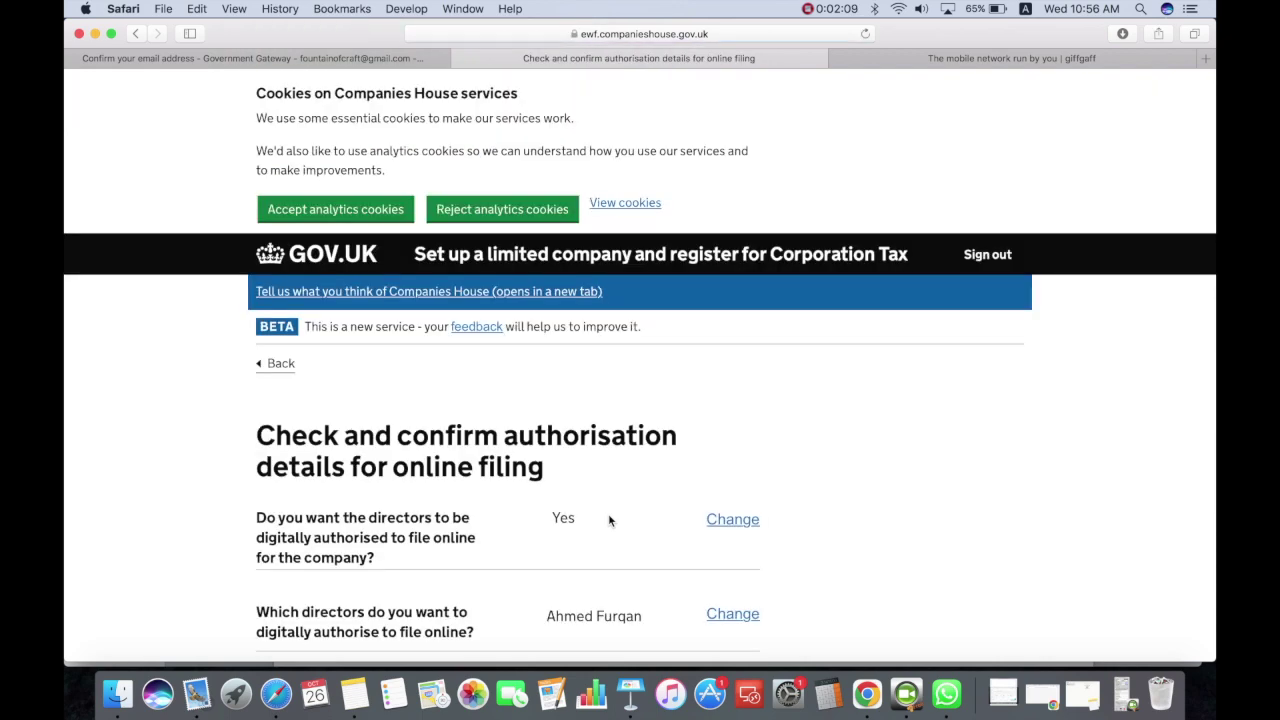
scroll(610, 520, "down", 3)
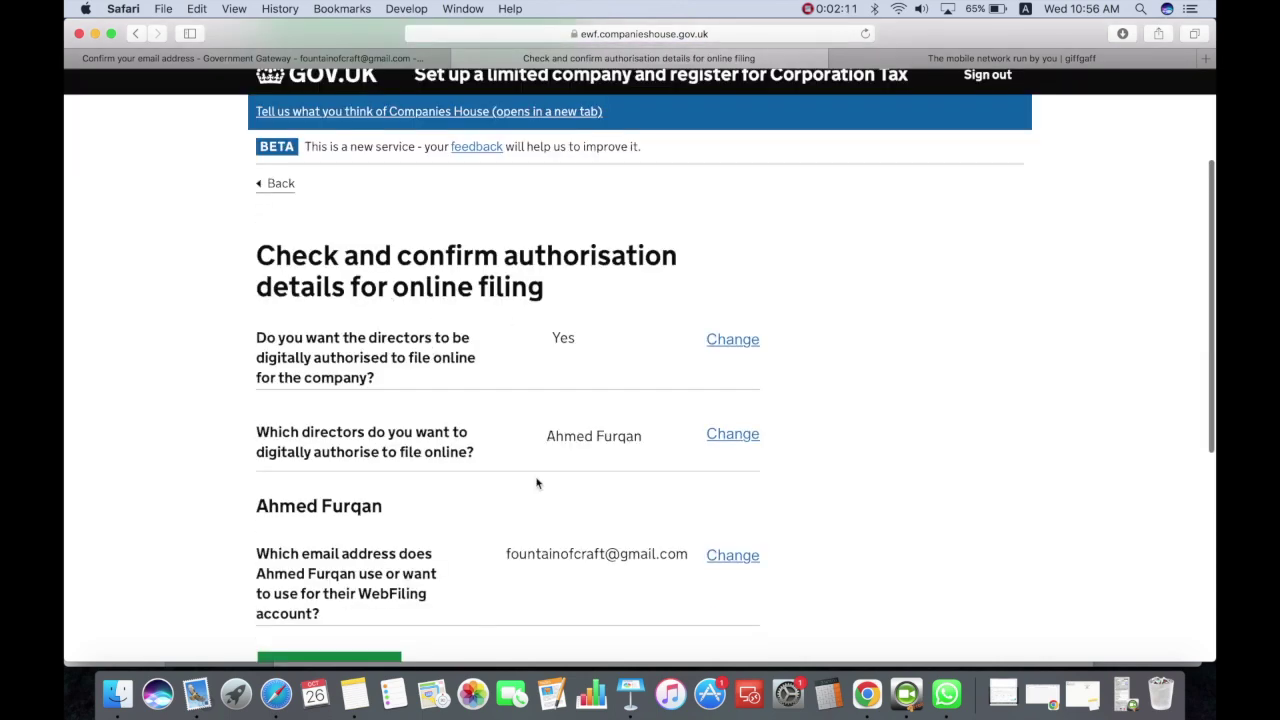
scroll(536, 483, "down", 3)
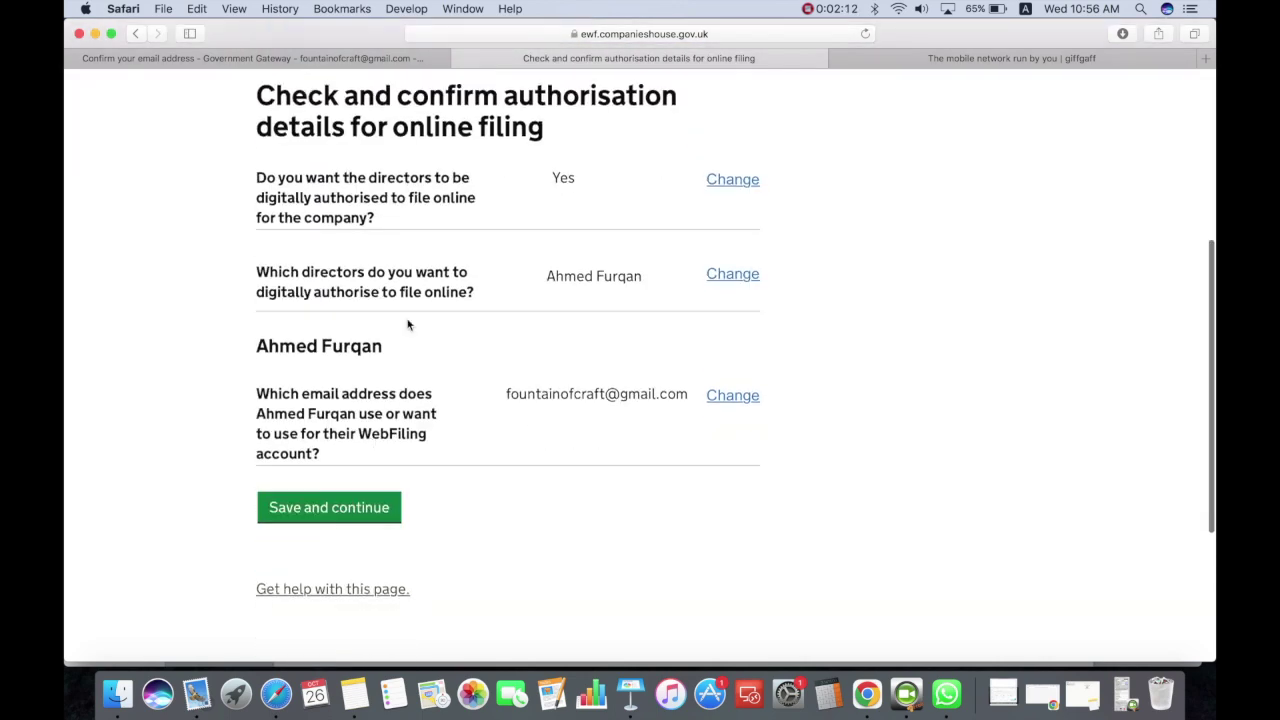
left_click(337, 508)
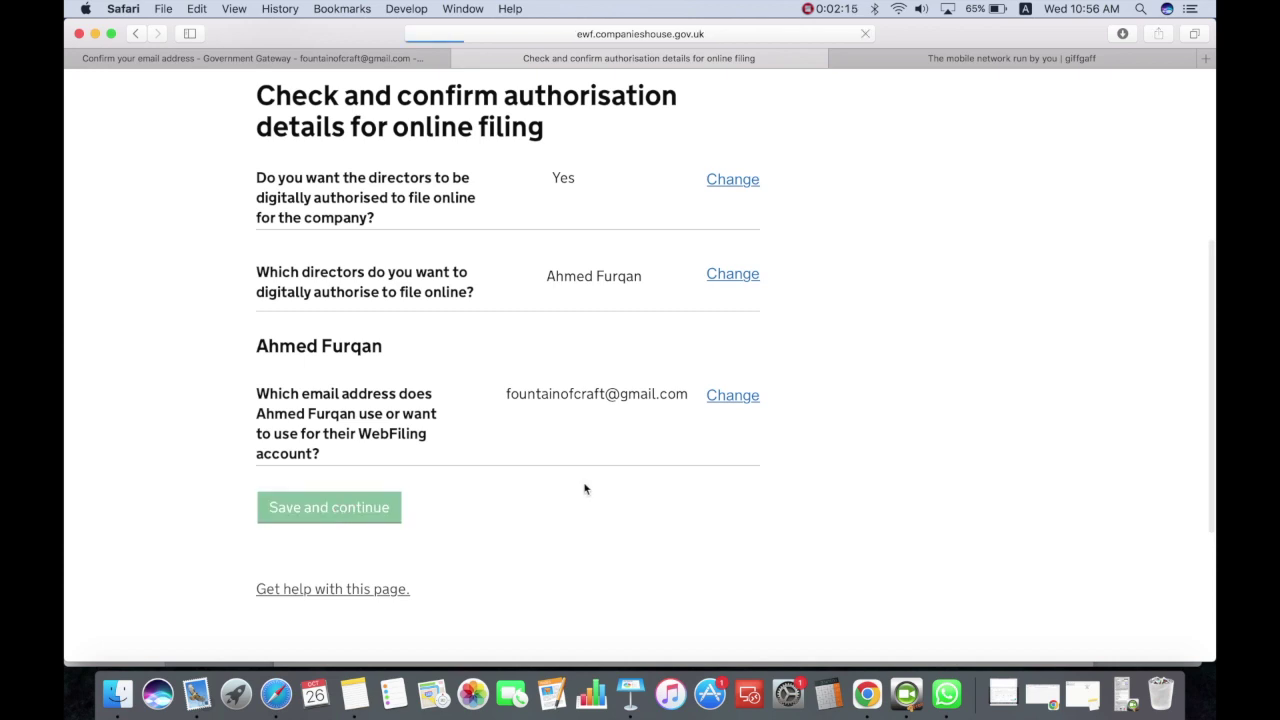
scroll(585, 487, "down", 4)
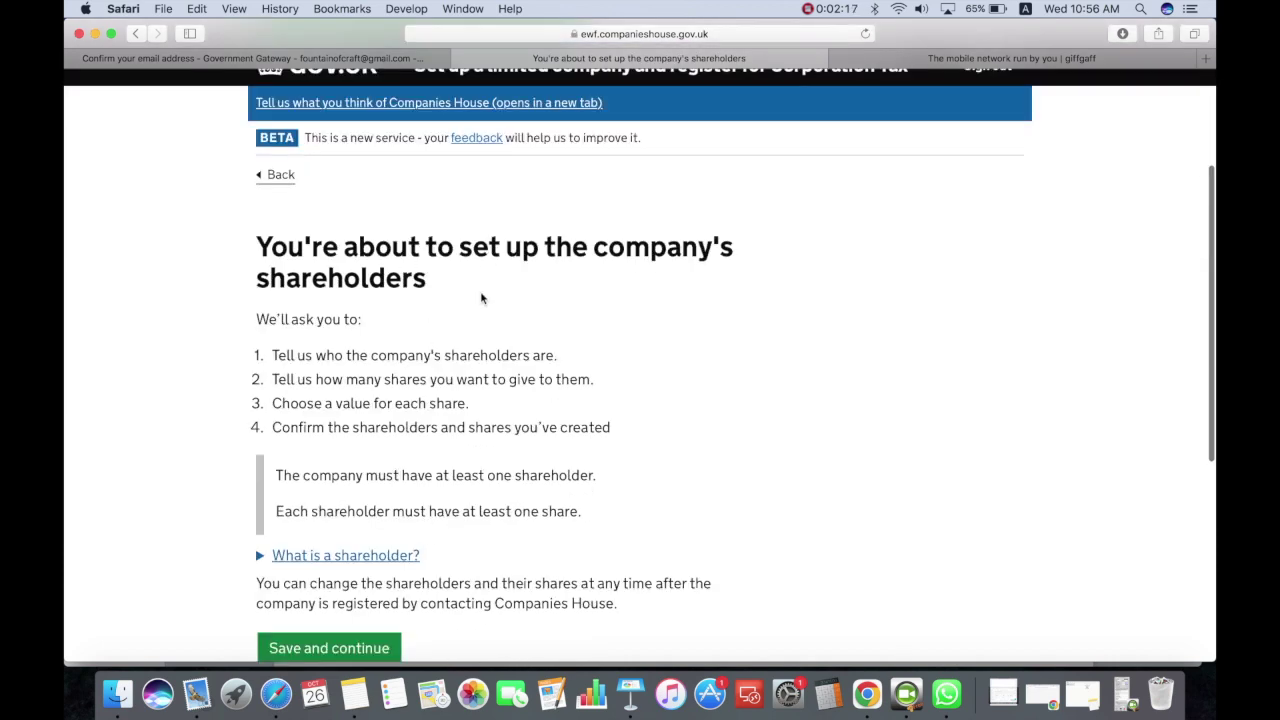
Step: Start the shareholders section and answer Yes that the director is a shareholder
scroll(477, 409, "down", 1)
left_click(303, 606)
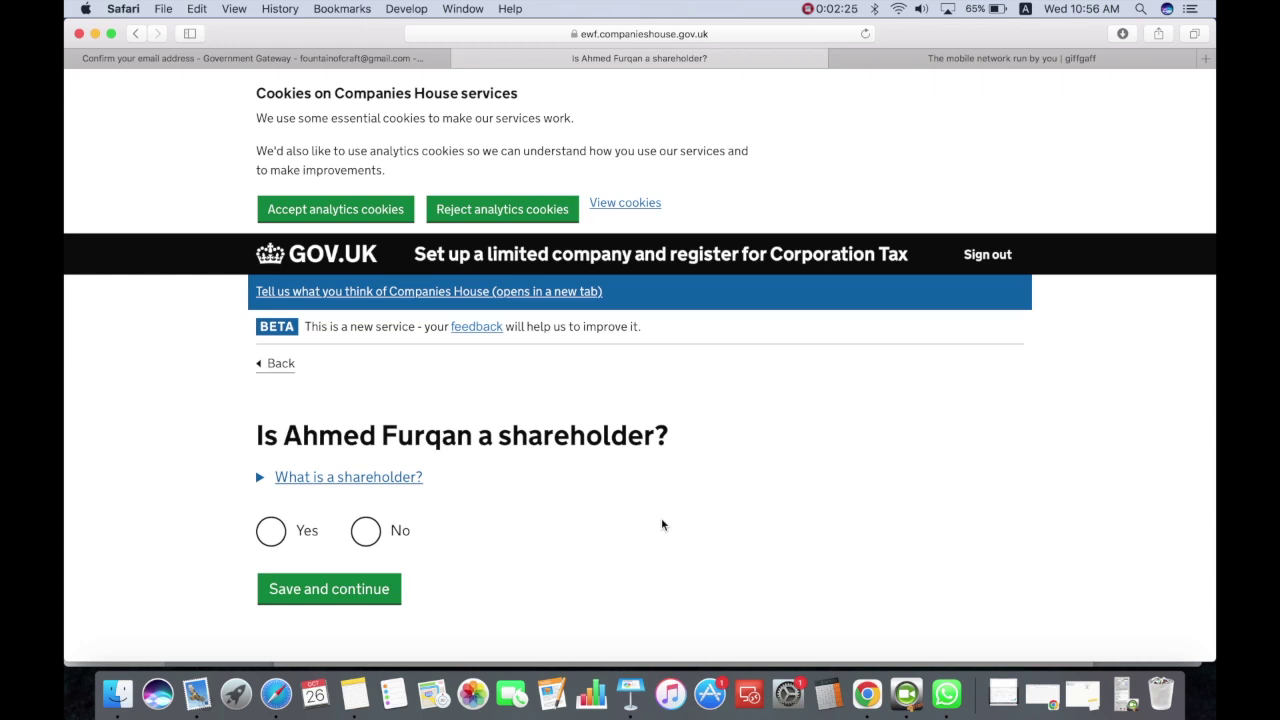
scroll(528, 555, "down", 2)
left_click(285, 464)
left_click(300, 523)
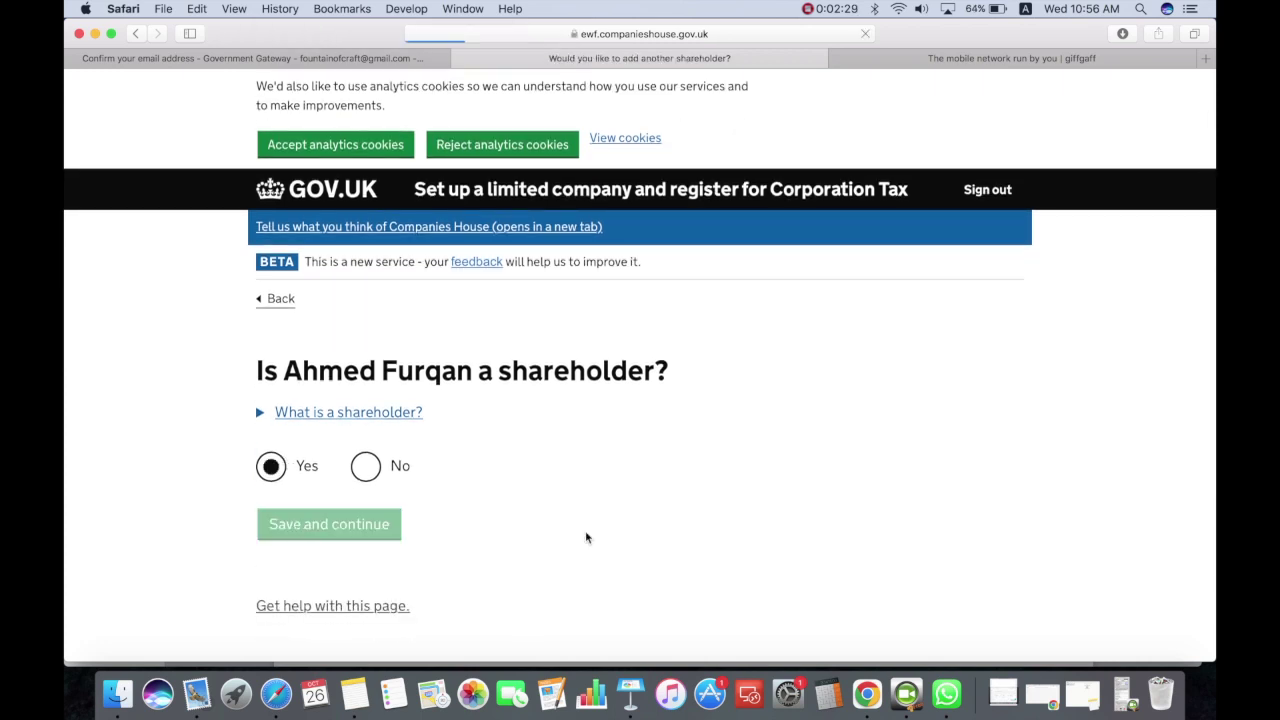
Step: Decline adding another shareholder and confirm the single shareholder's details
left_click(366, 406)
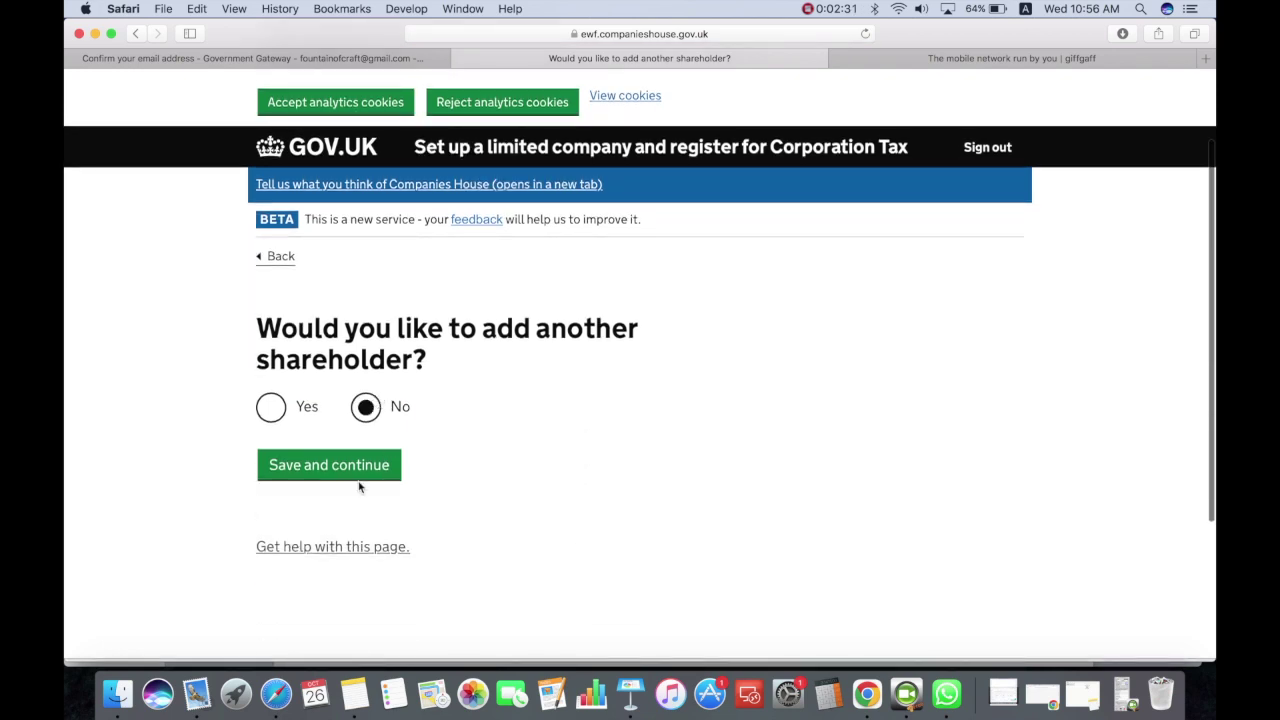
left_click(380, 465)
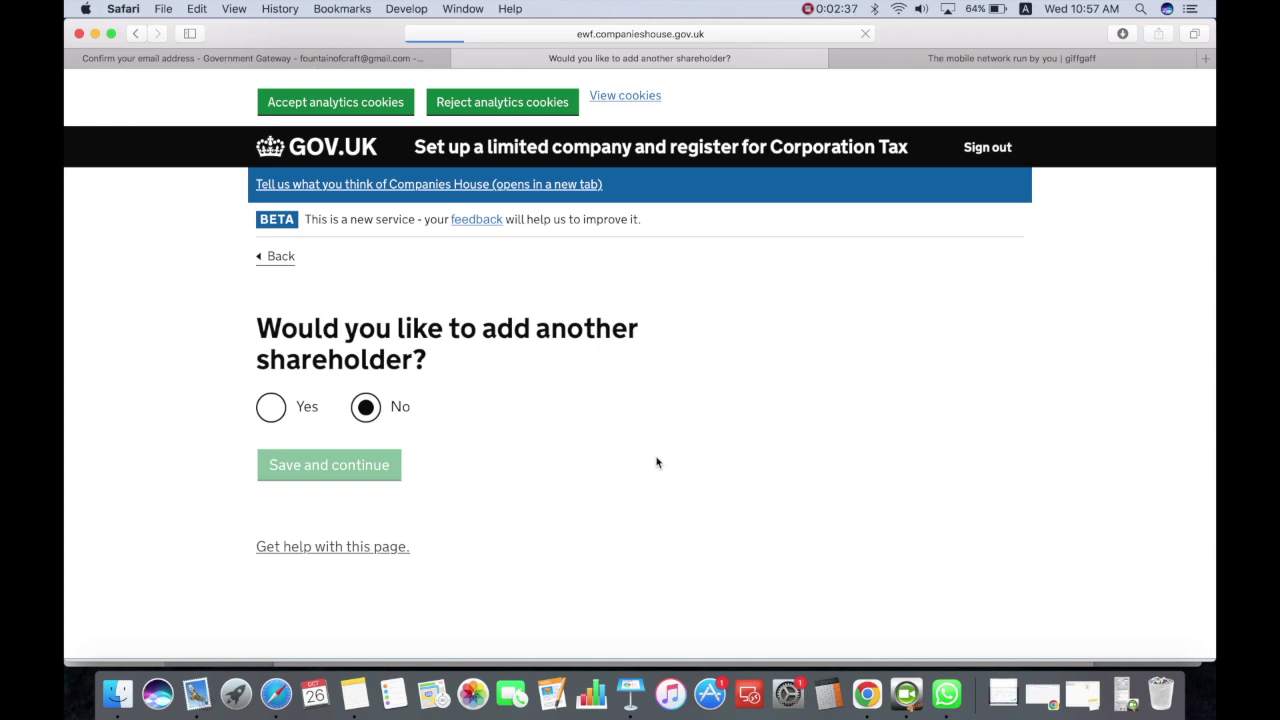
scroll(657, 462, "down", 2)
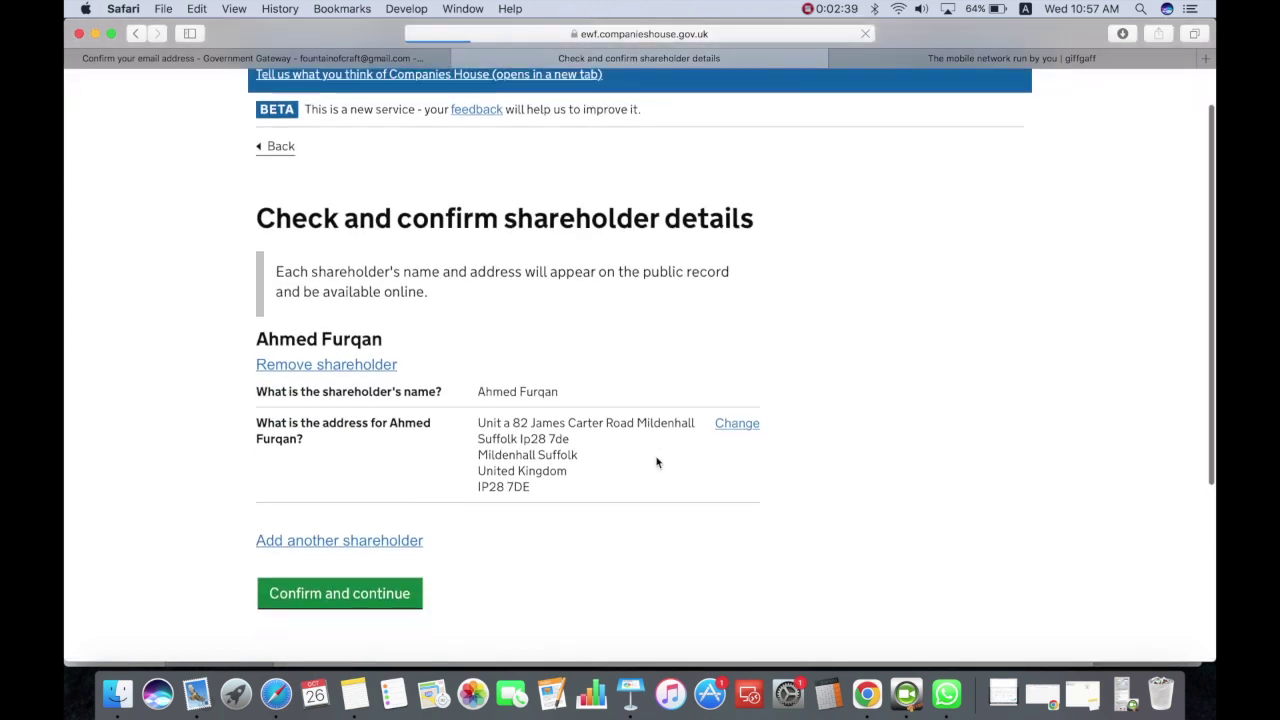
scroll(363, 309, "down", 5)
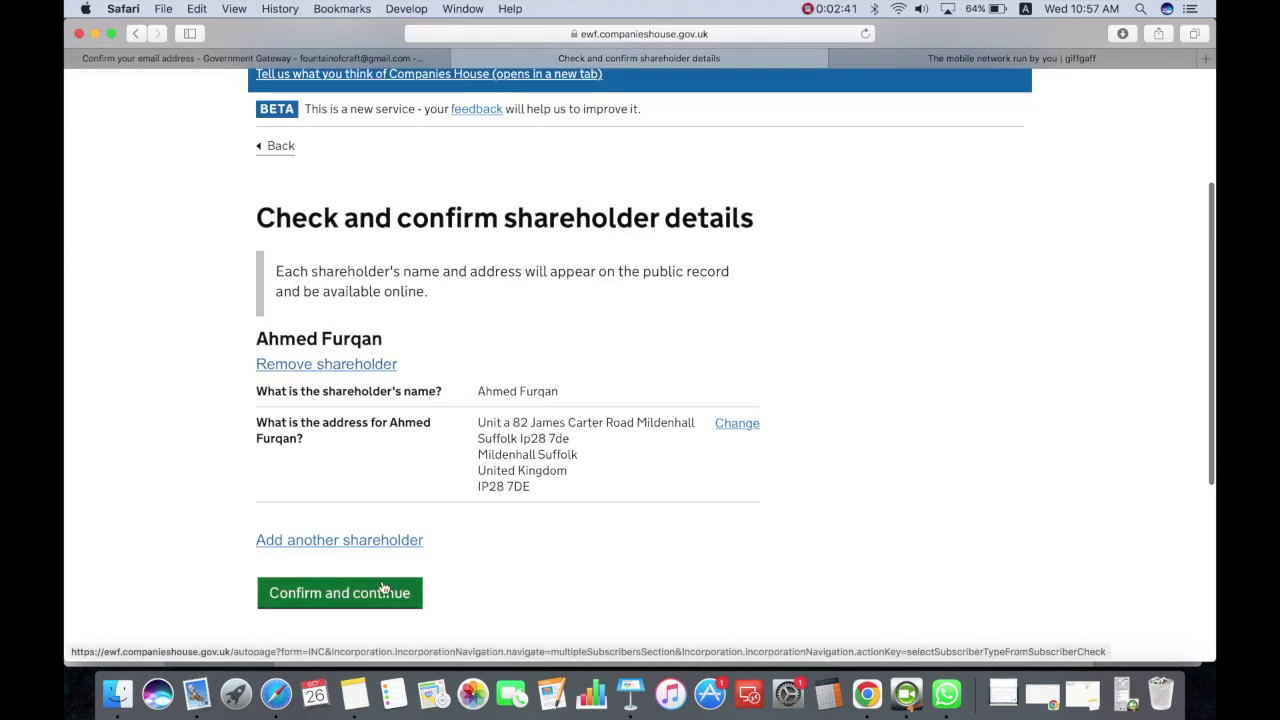
left_click(395, 596)
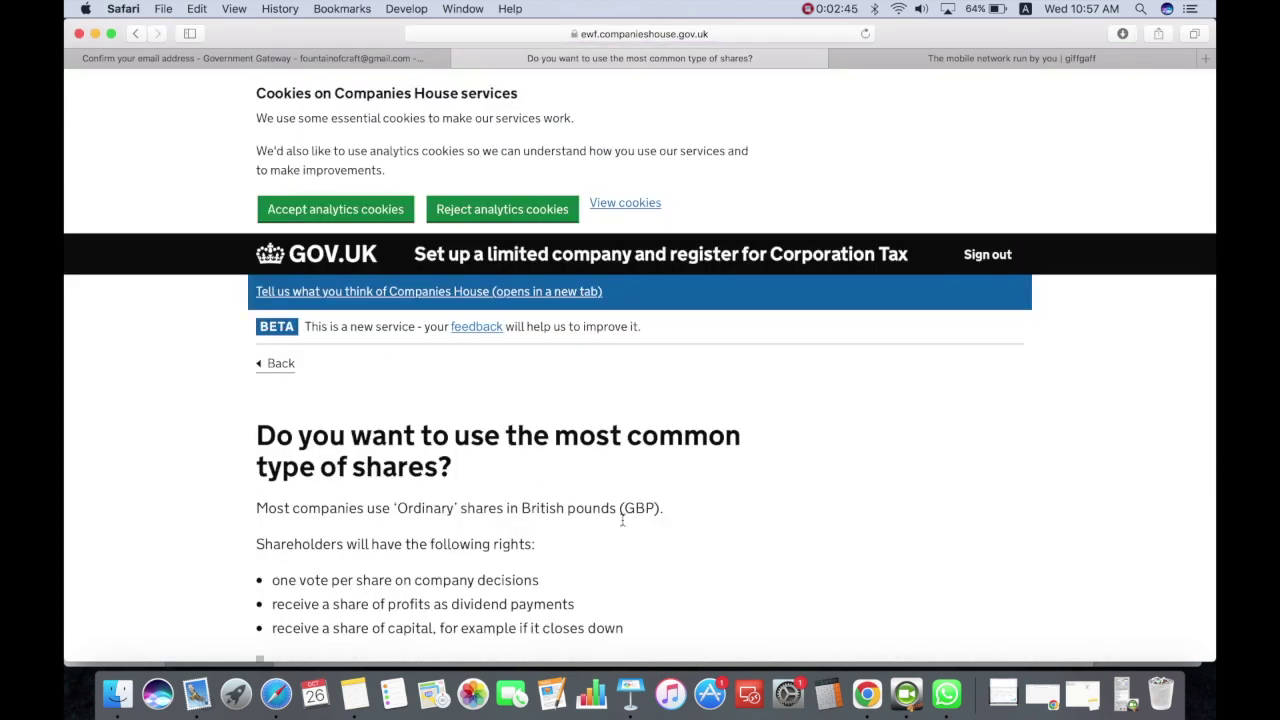
Step: Choose the standard Ordinary shares in GBP as the share type
scroll(622, 518, "down", 3)
scroll(551, 403, "down", 1)
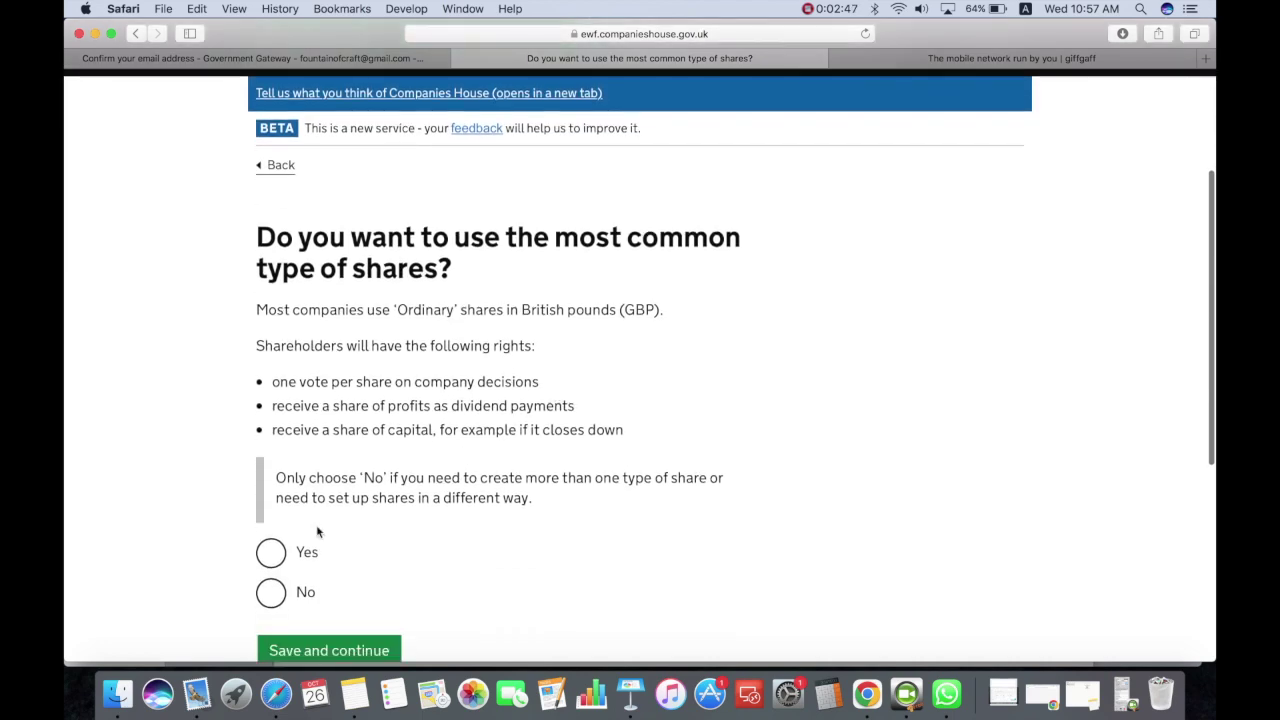
left_click(270, 555)
scroll(480, 552, "down", 2)
left_click(358, 575)
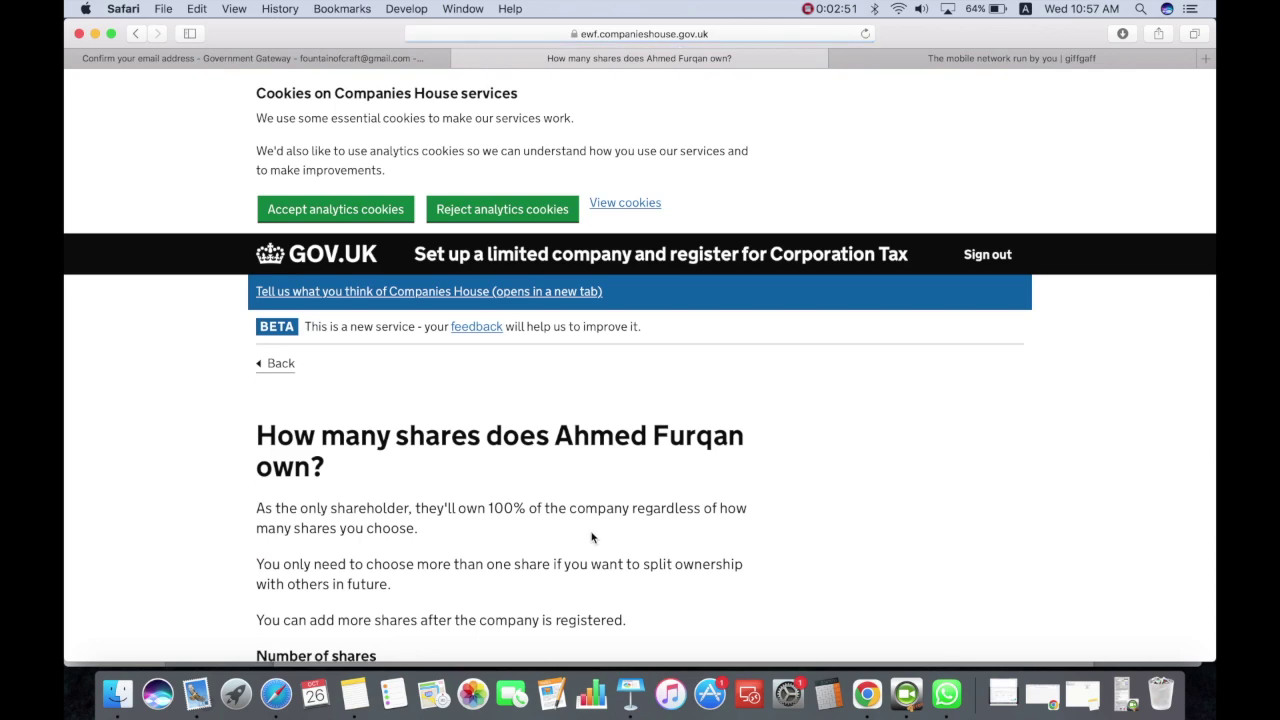
Step: Give the shareholder just 1 share
scroll(589, 530, "down", 5)
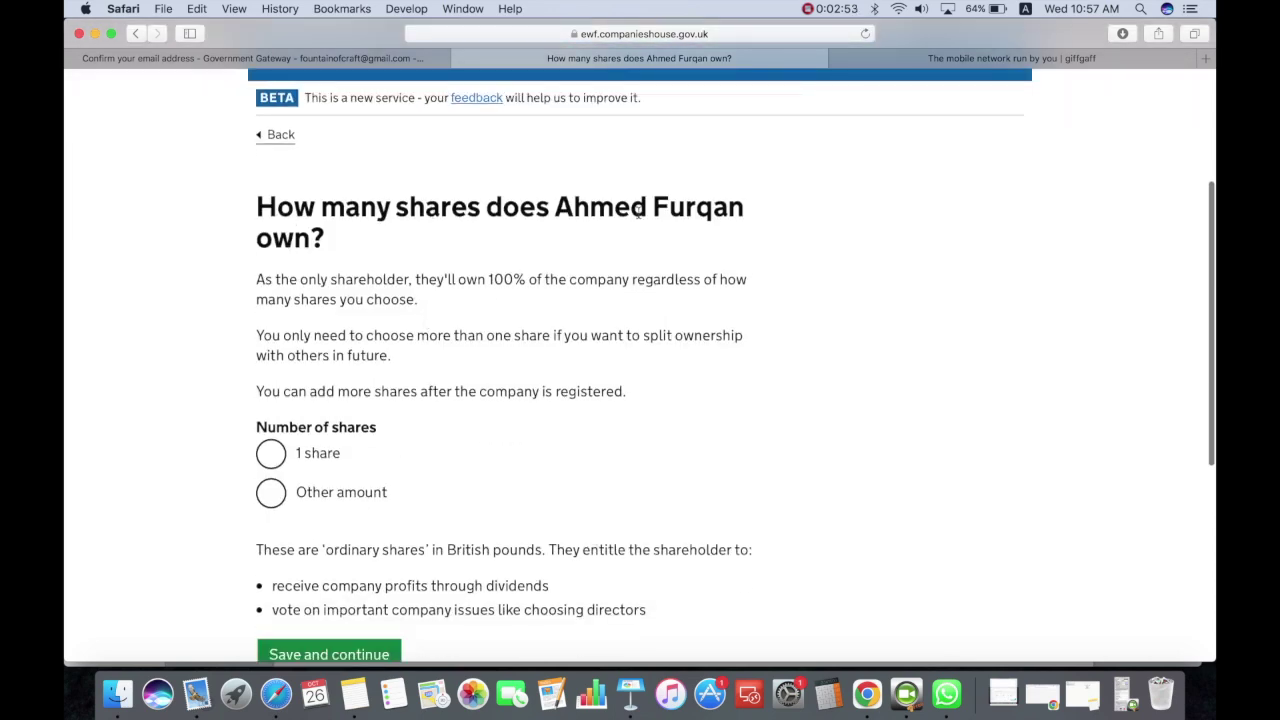
scroll(463, 328, "down", 1)
left_click(270, 400)
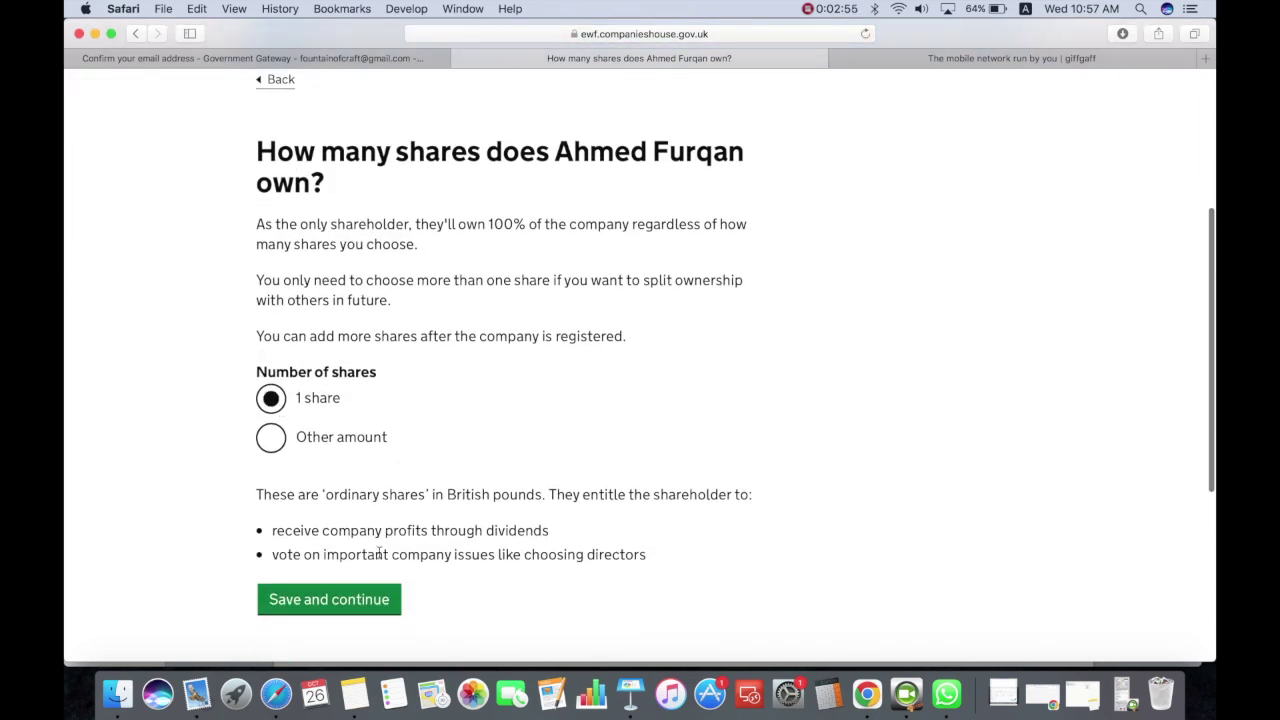
left_click(296, 594)
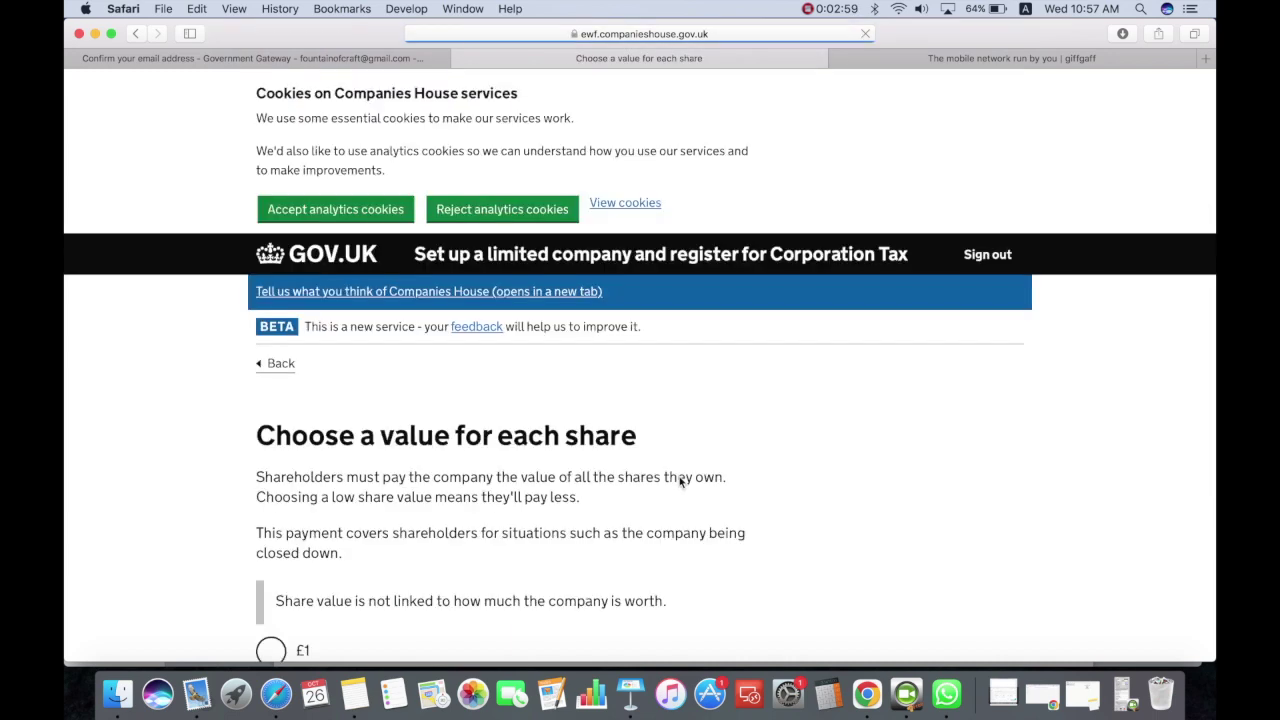
Step: Set each share's value to £1 and confirm the shareholders and shares summary
scroll(680, 482, "down", 4)
left_click(270, 418)
left_click(325, 520)
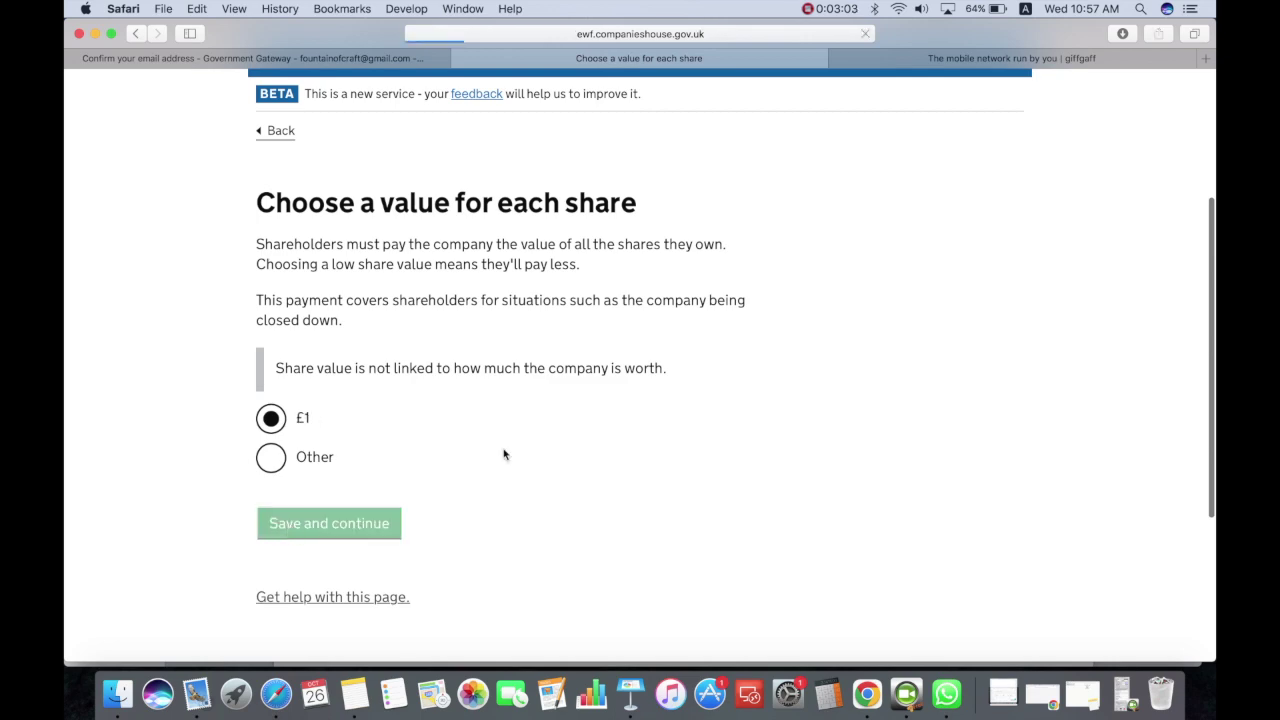
scroll(616, 472, "down", 5)
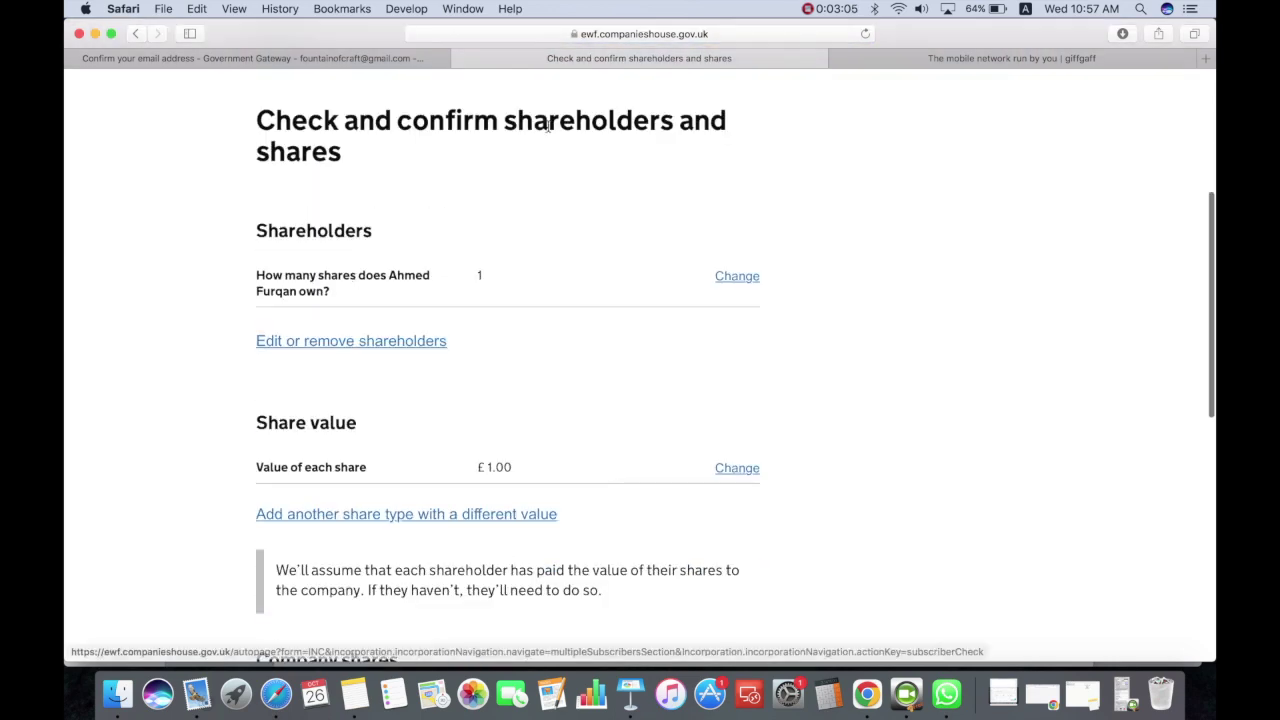
scroll(557, 430, "down", 6)
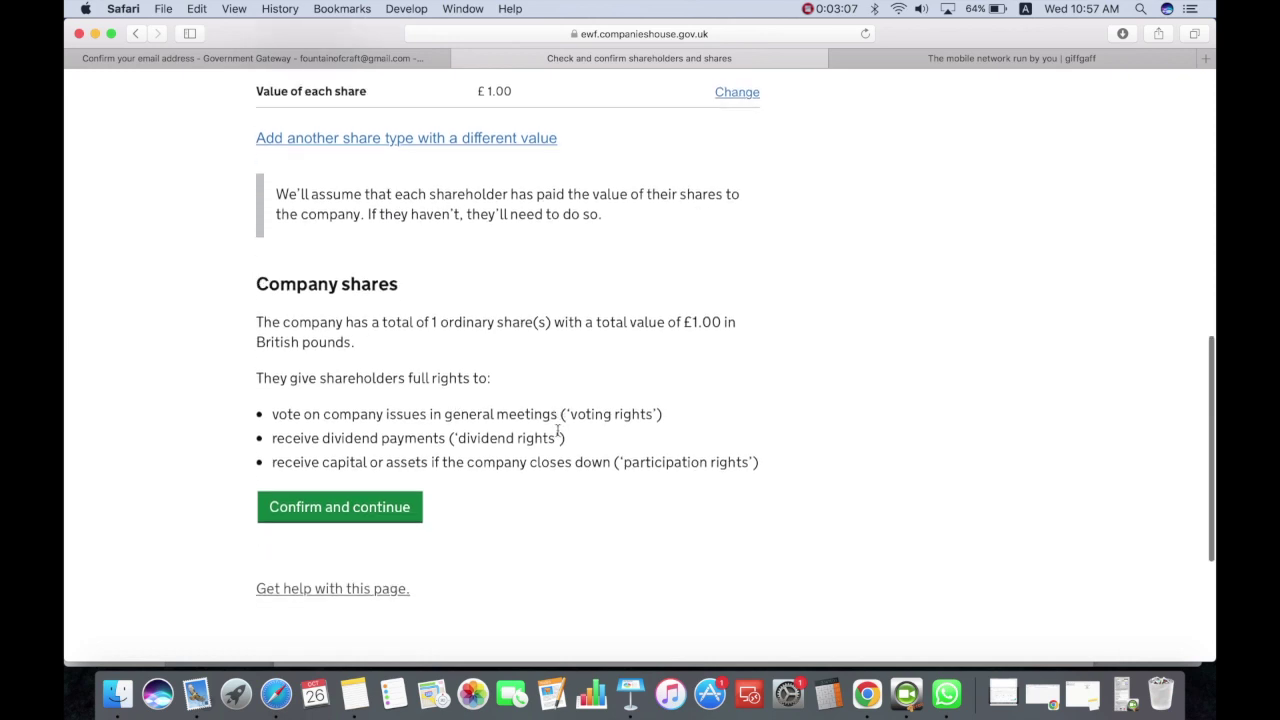
left_click(370, 502)
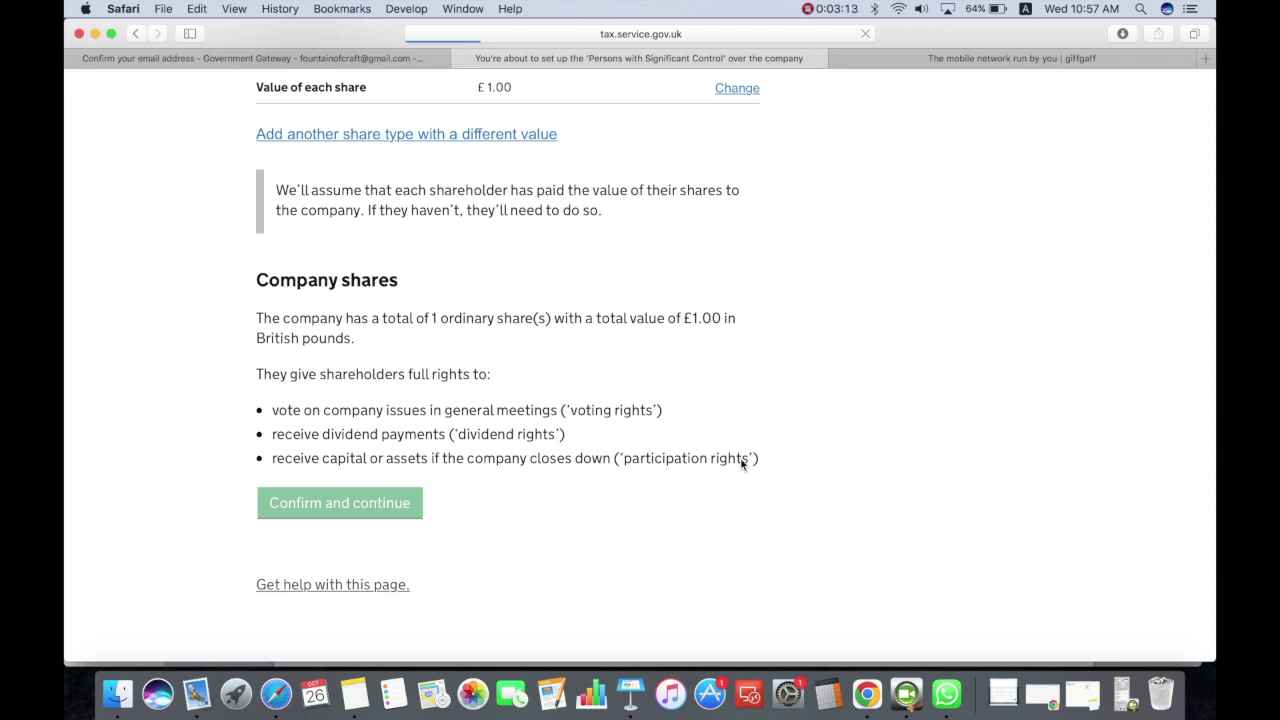
Step: Move past the persons-with-significant-control introduction to the questions about the director
scroll(620, 510, "down", 3)
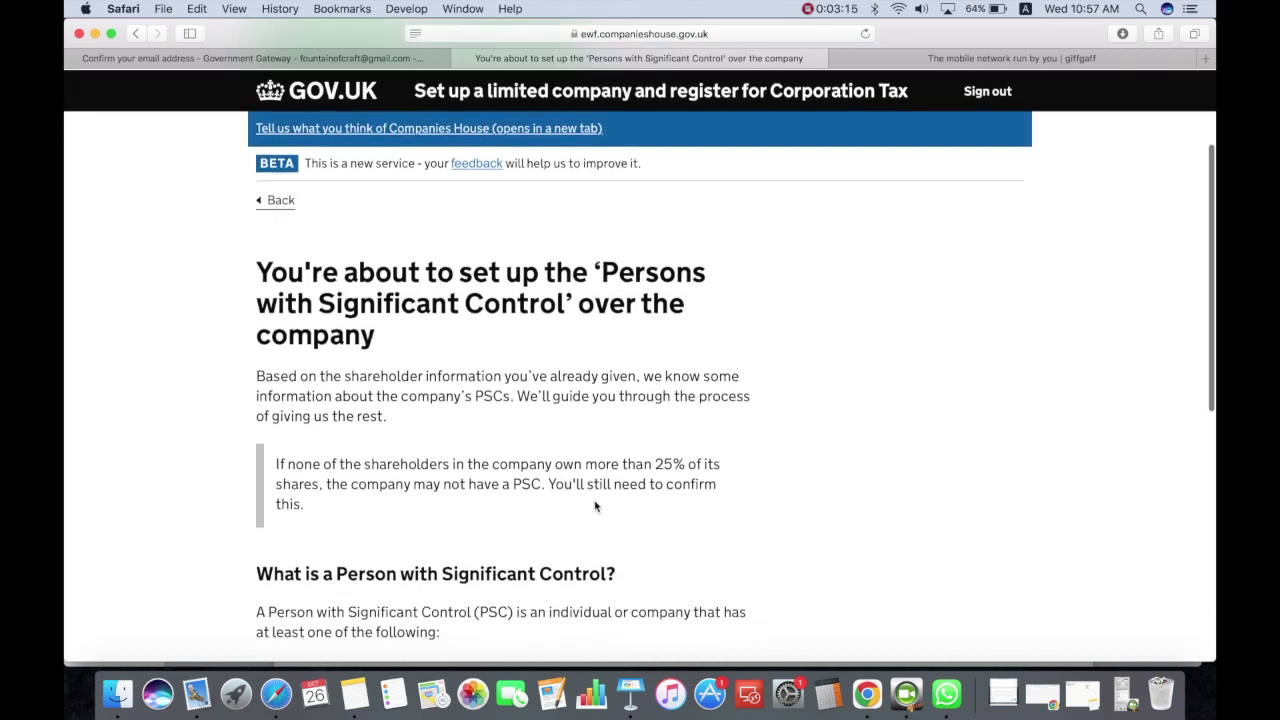
scroll(470, 372, "down", 6)
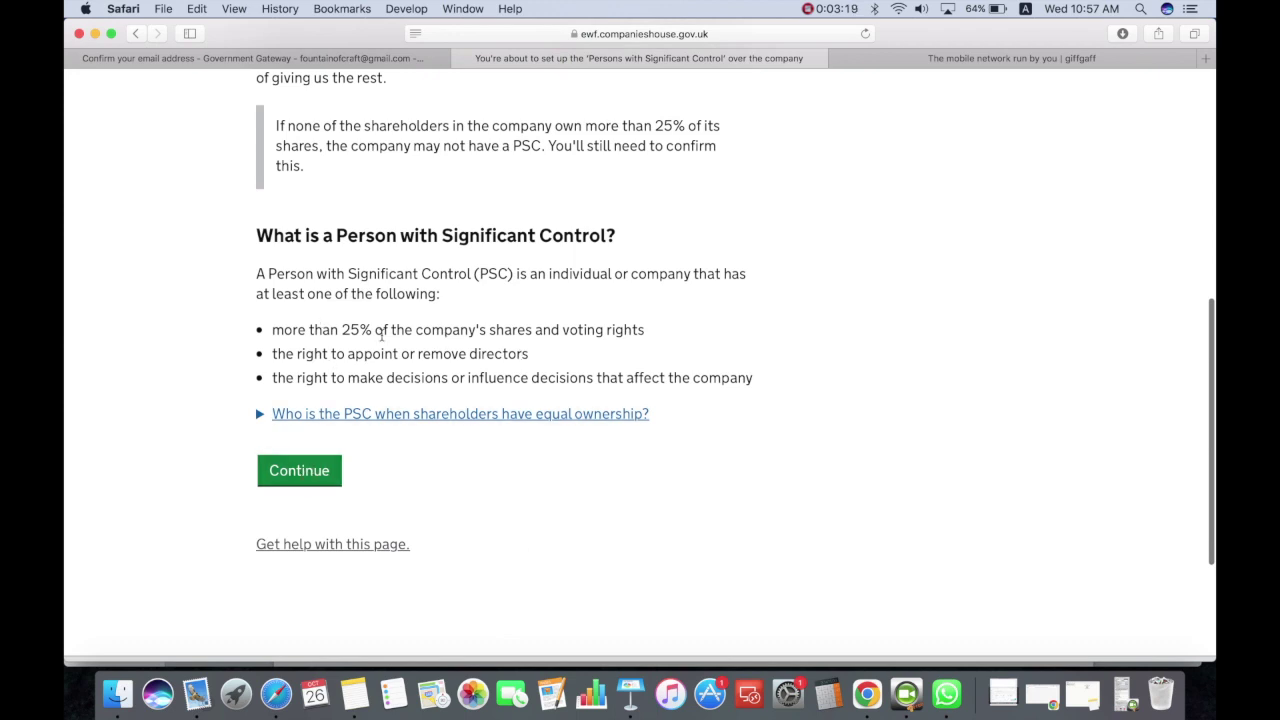
scroll(433, 370, "up", 1)
left_click(309, 490)
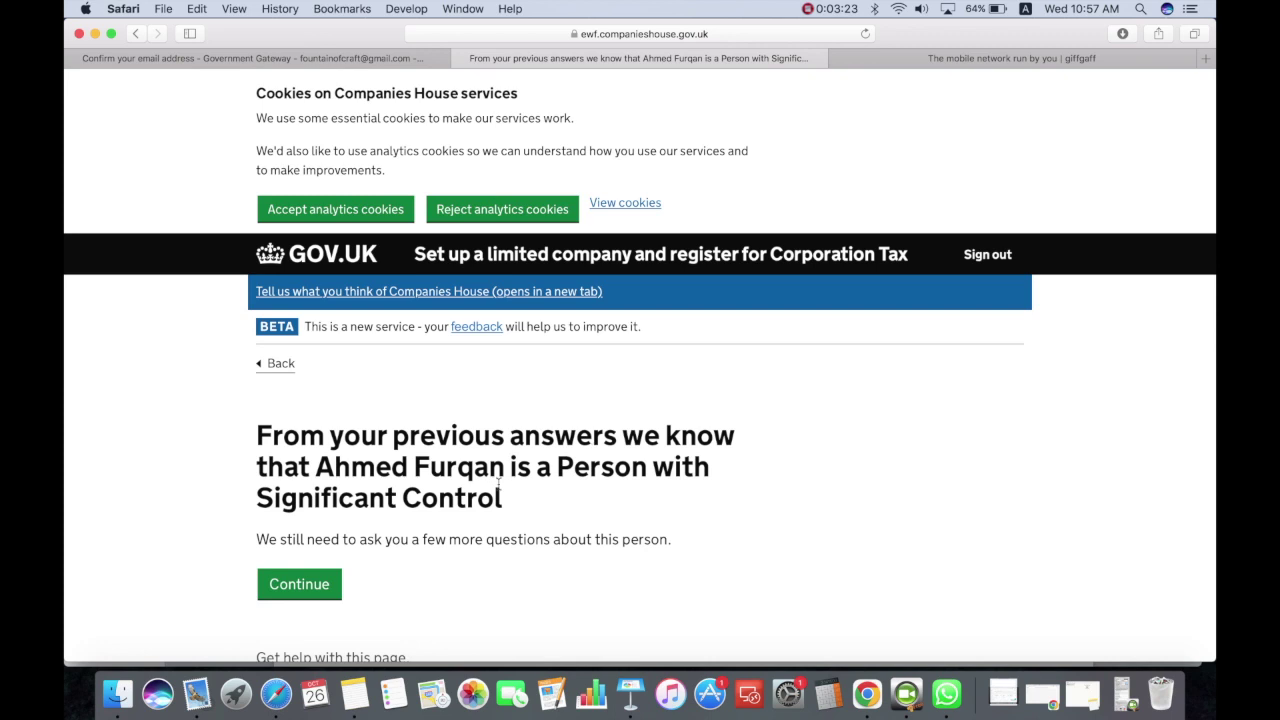
scroll(498, 483, "down", 3)
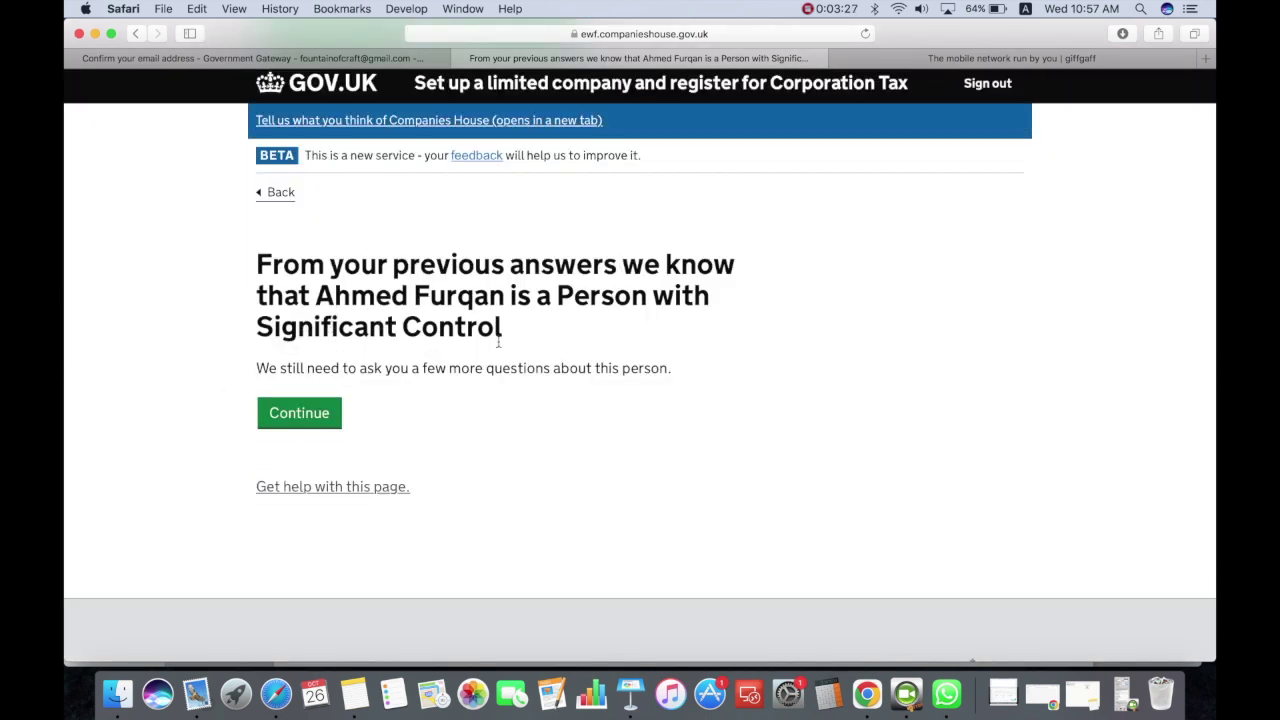
left_click(297, 410)
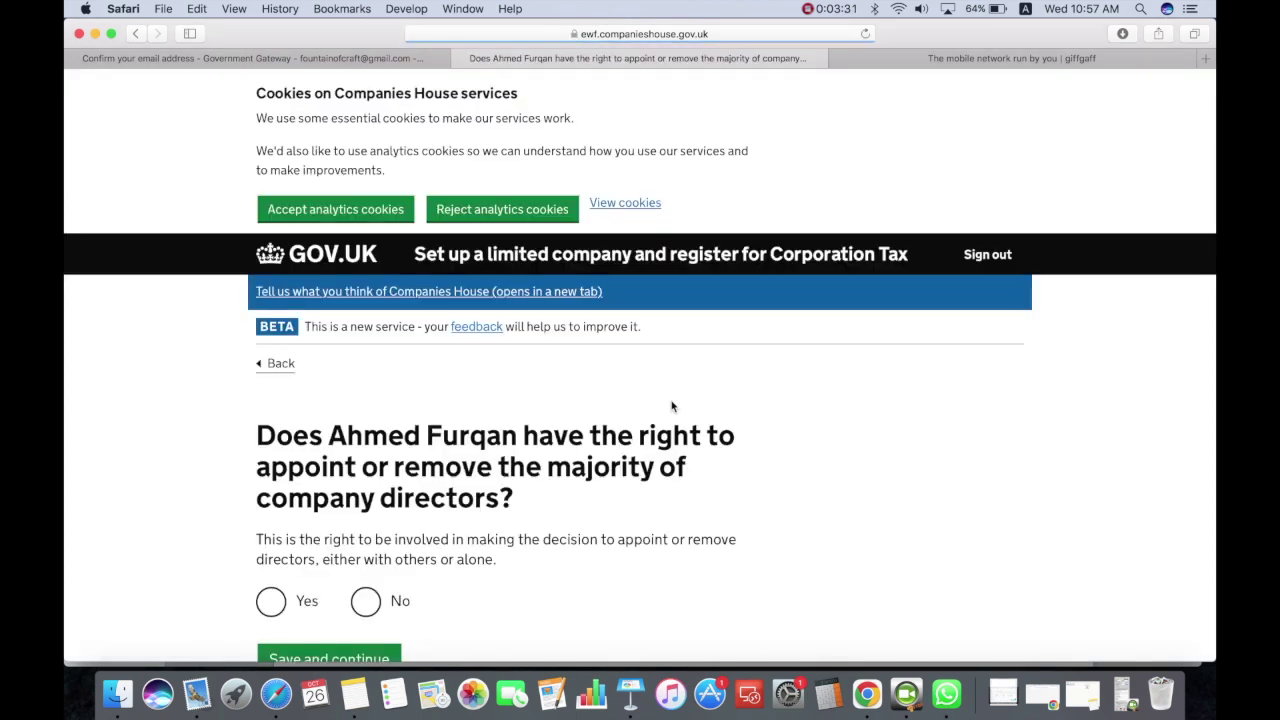
Step: Answer Yes that the director can appoint or remove most directors, and save
scroll(672, 405, "down", 3)
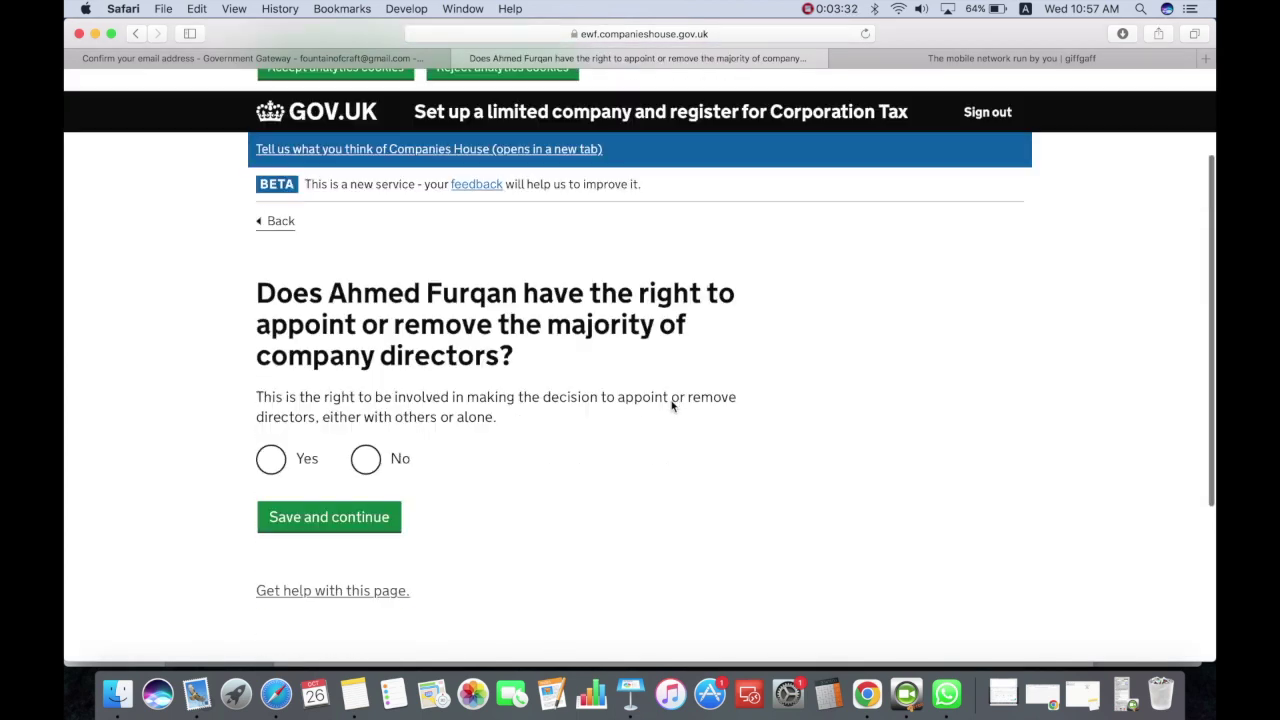
left_click(270, 460)
left_click(334, 519)
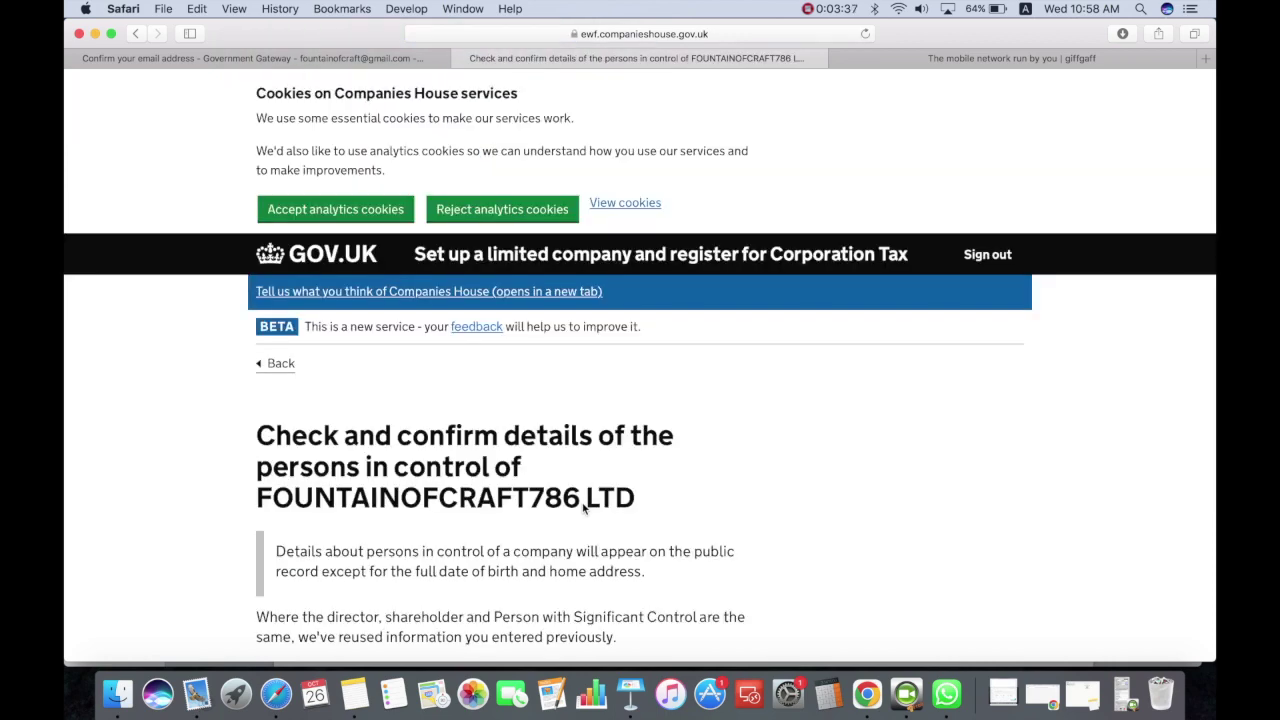
Step: Confirm where the person in control lives and that they control FOUNTAINOFCRAFT786 LTD
scroll(584, 508, "down", 3)
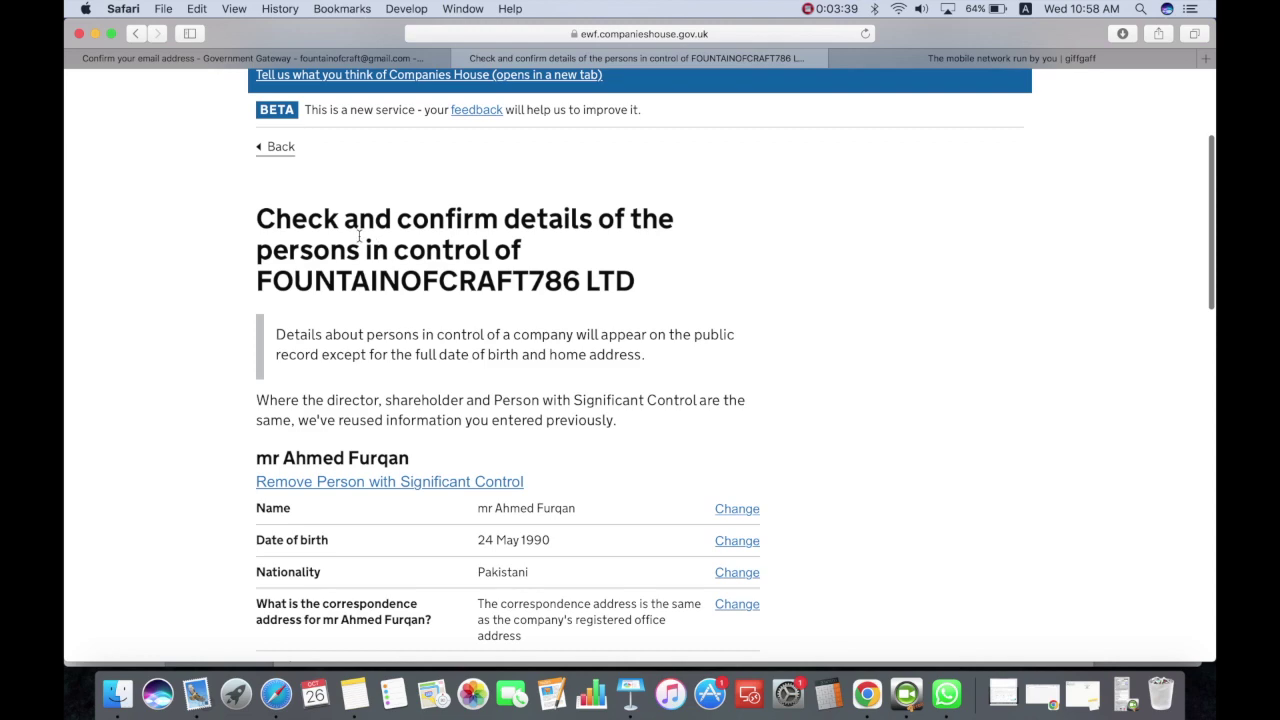
scroll(604, 400, "down", 3)
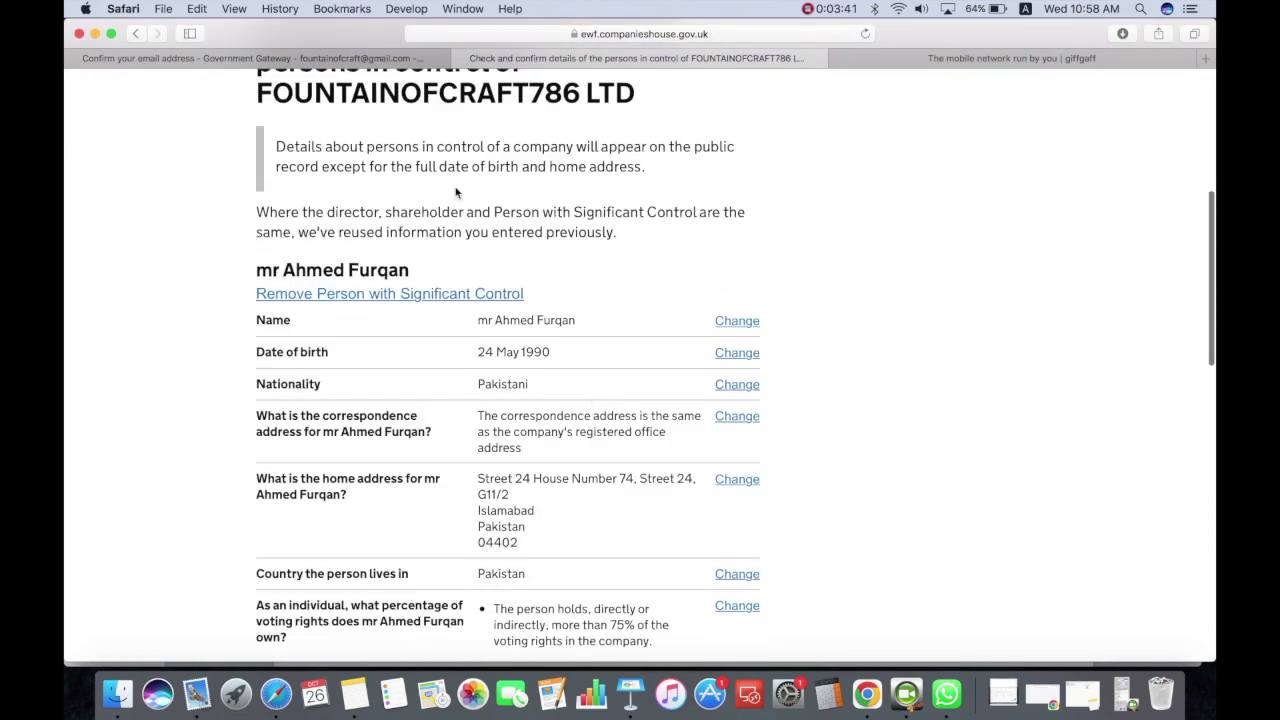
scroll(500, 262, "up", 2)
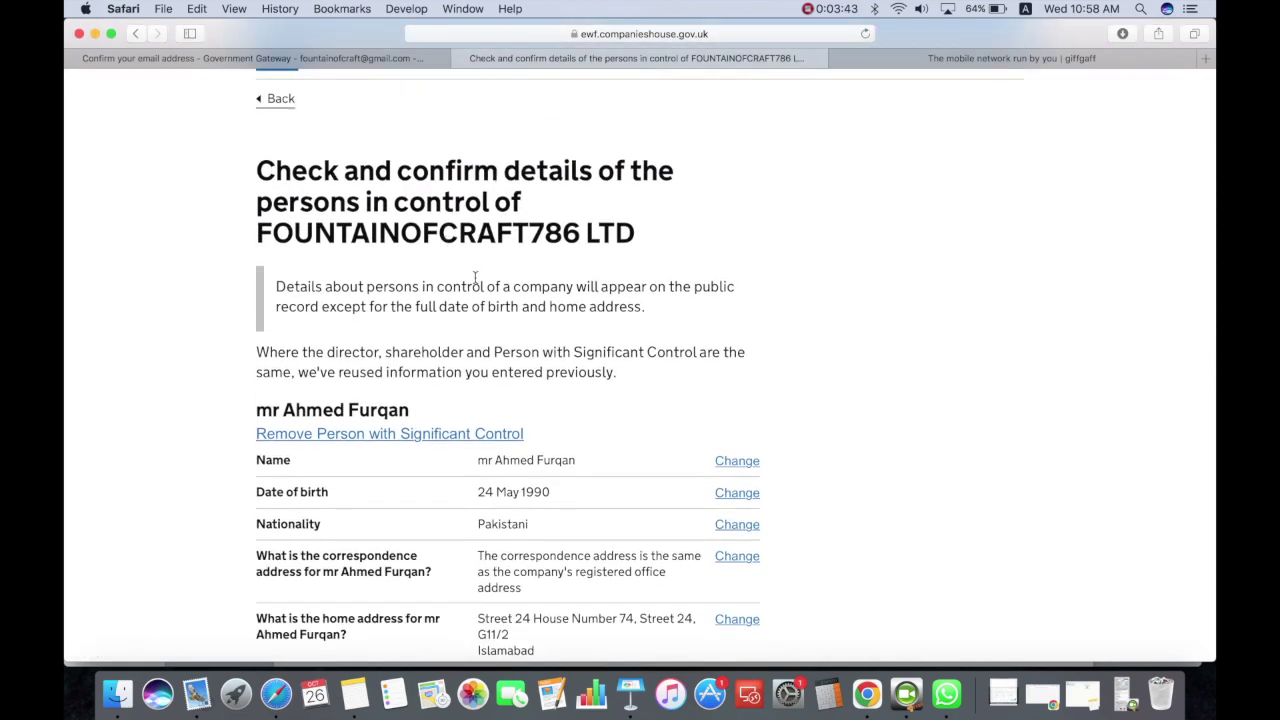
scroll(500, 270, "down", 3)
scroll(571, 512, "down", 3)
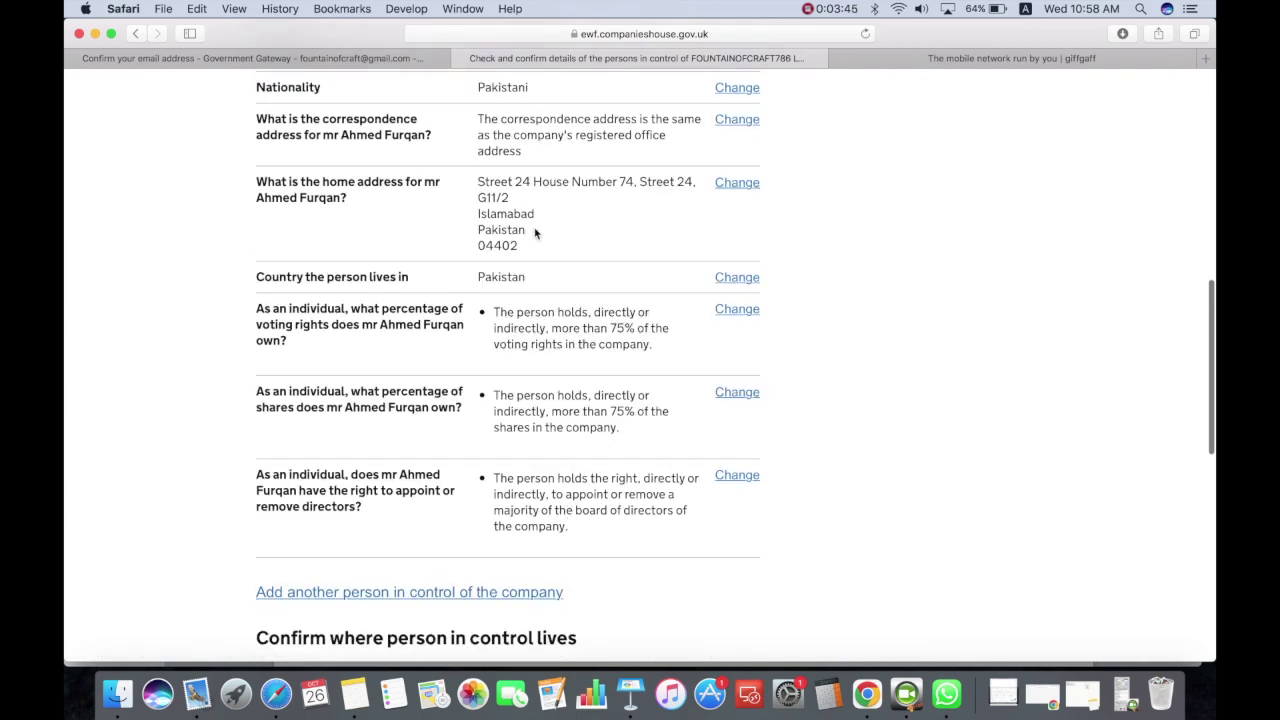
scroll(566, 403, "up", 2)
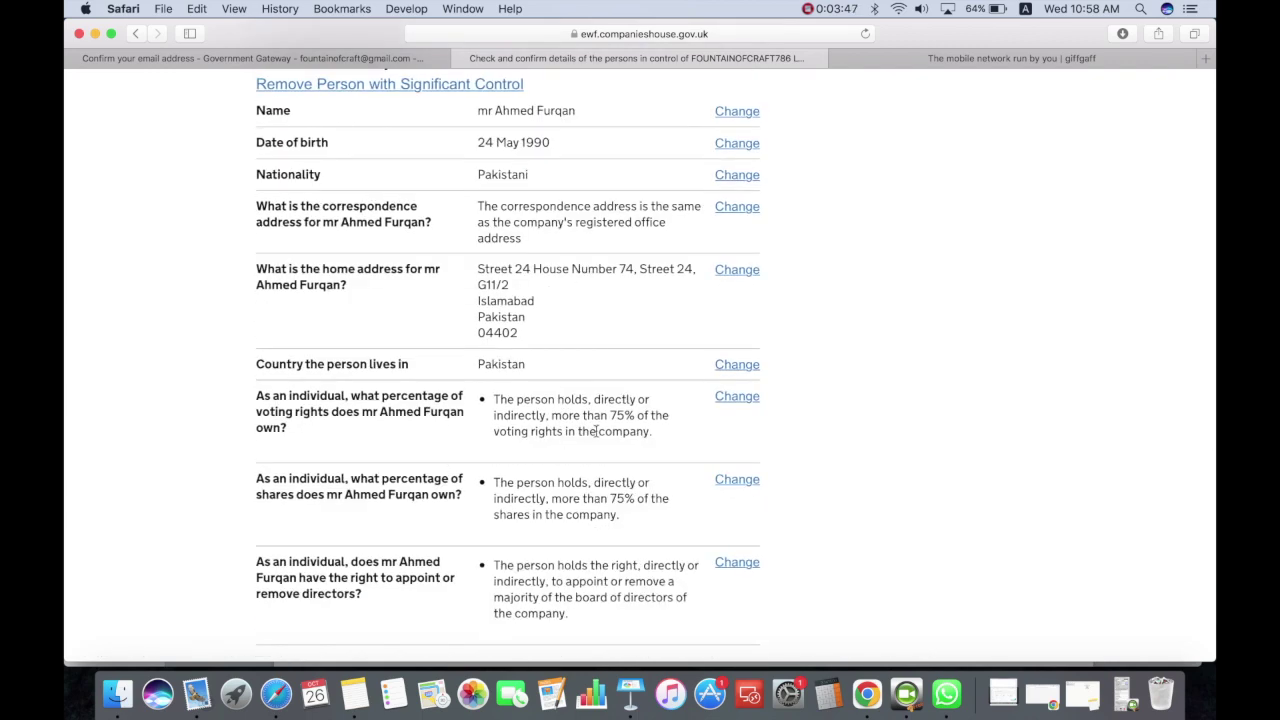
scroll(596, 431, "down", 4)
left_click(277, 494)
scroll(470, 430, "down", 2)
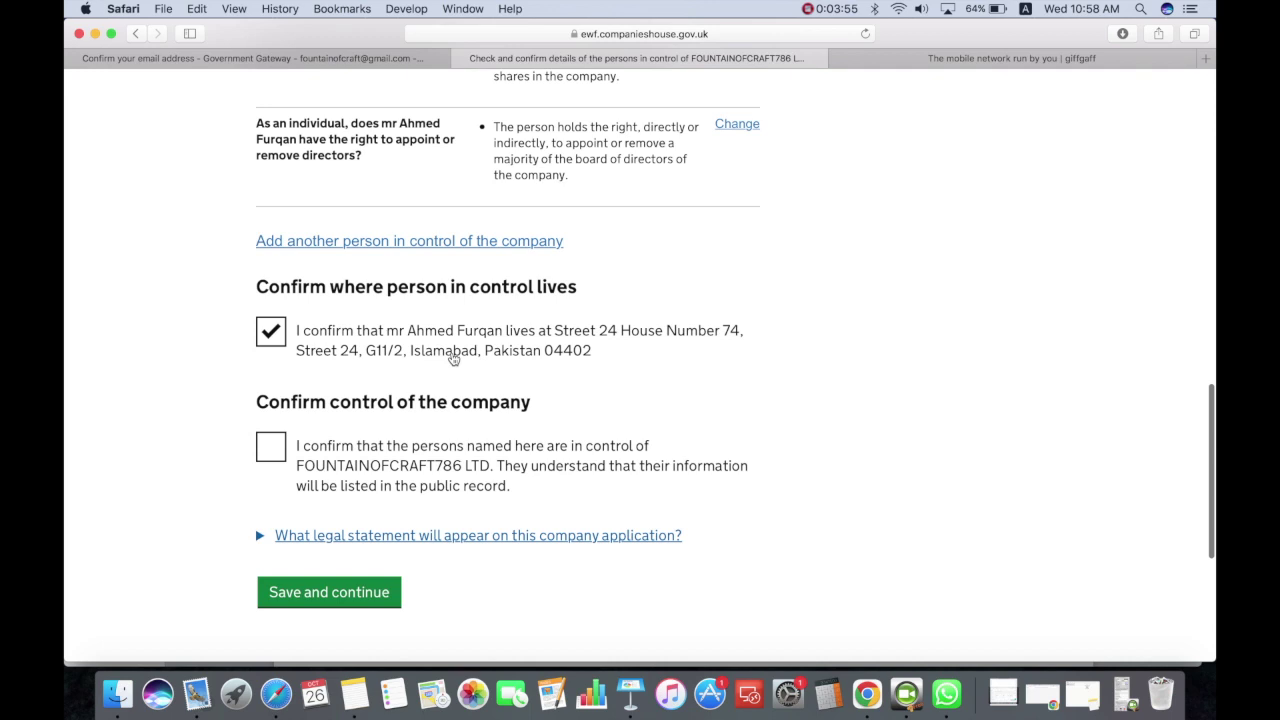
left_click(272, 450)
left_click(343, 600)
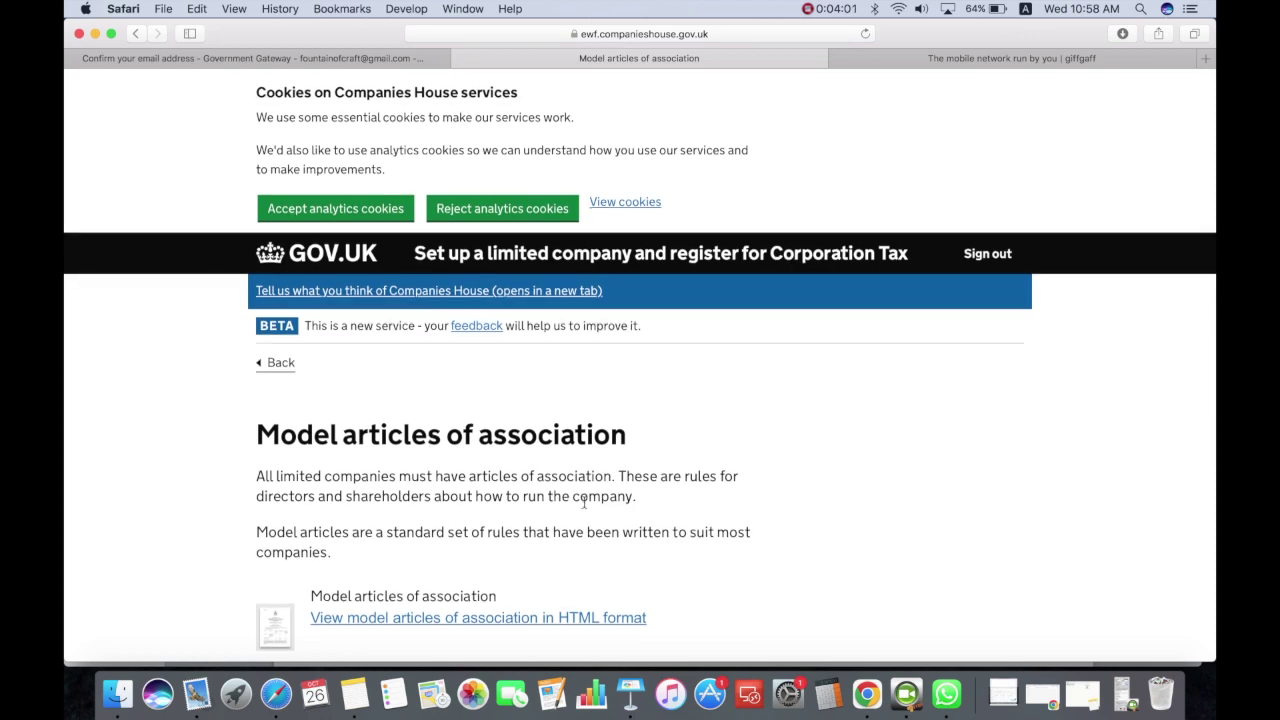
Step: Answer Yes to using the model articles of association
scroll(429, 371, "down", 3)
scroll(428, 405, "down", 3)
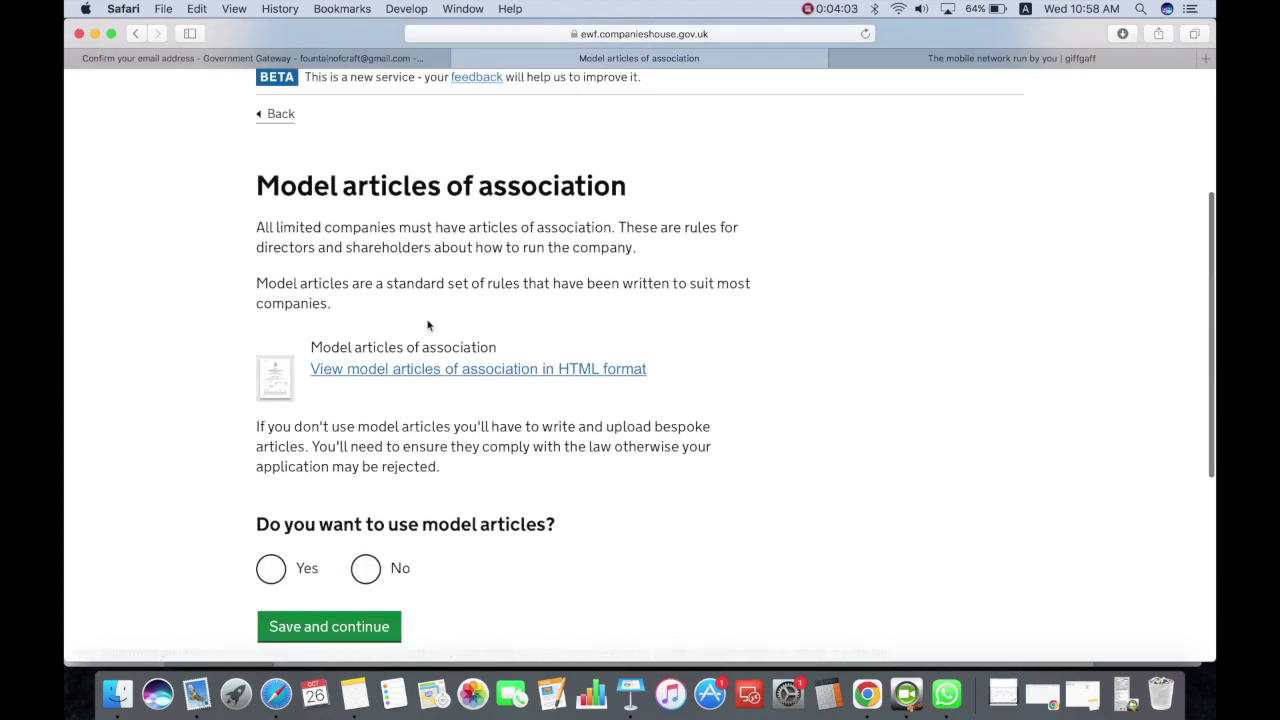
left_click(268, 578)
left_click(334, 625)
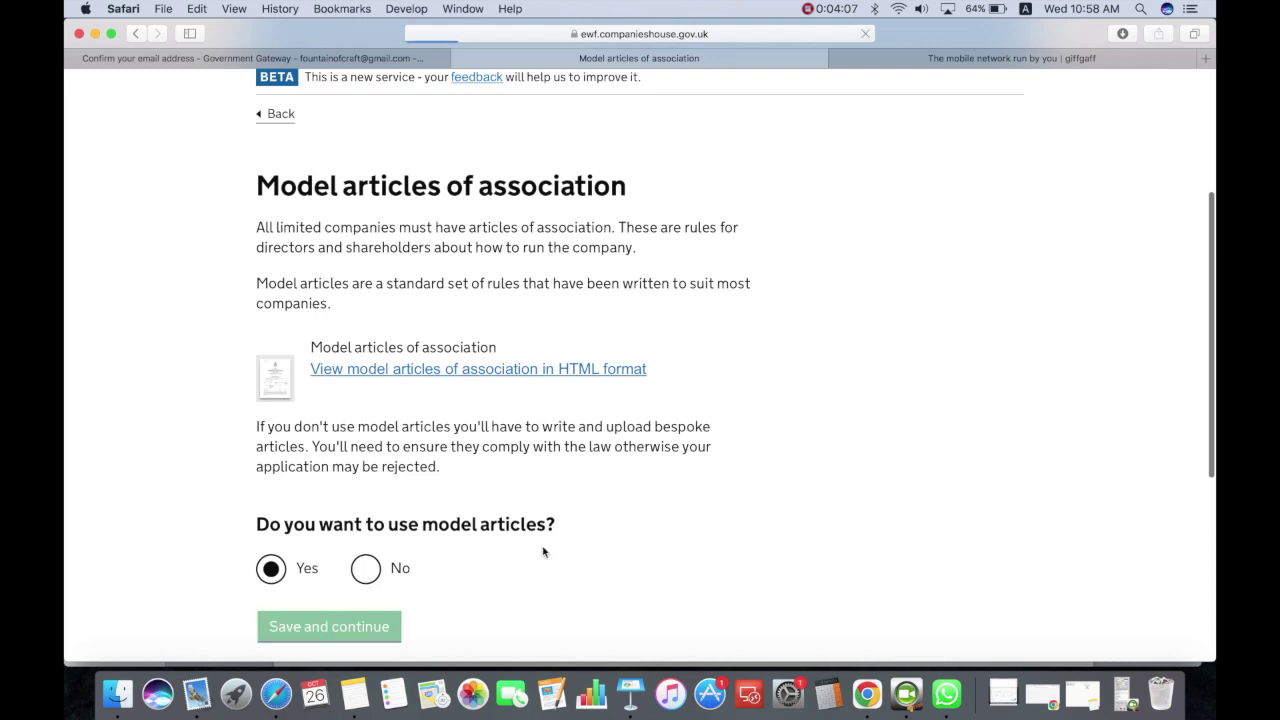
Step: Tick the memorandum agreement to form the company and save it
scroll(731, 502, "down", 3)
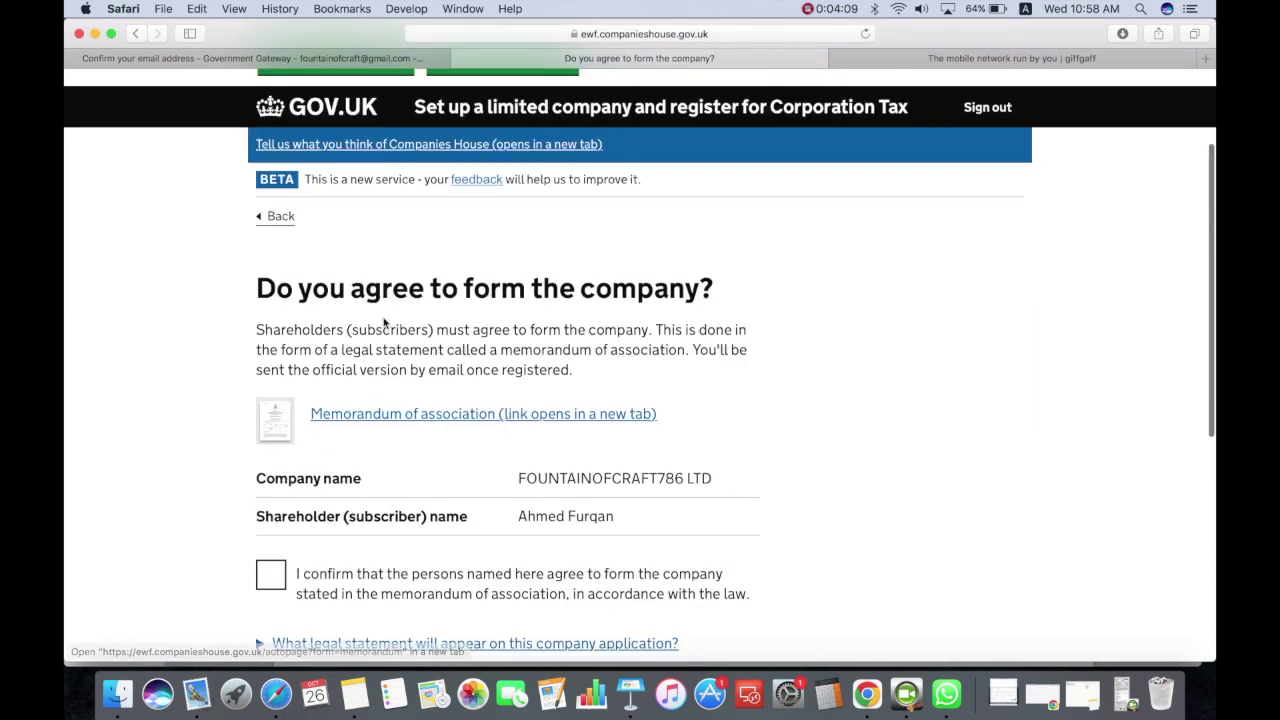
scroll(666, 358, "down", 5)
left_click(270, 336)
scroll(524, 342, "up", 2)
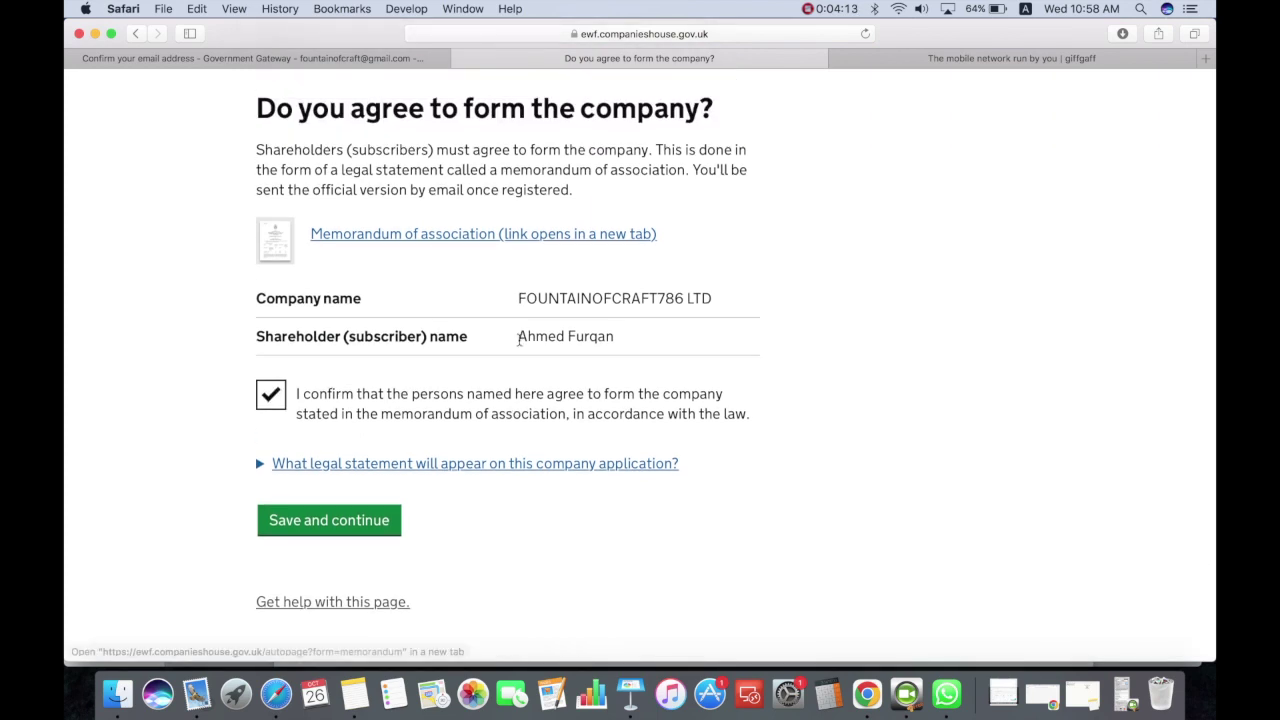
left_click(314, 527)
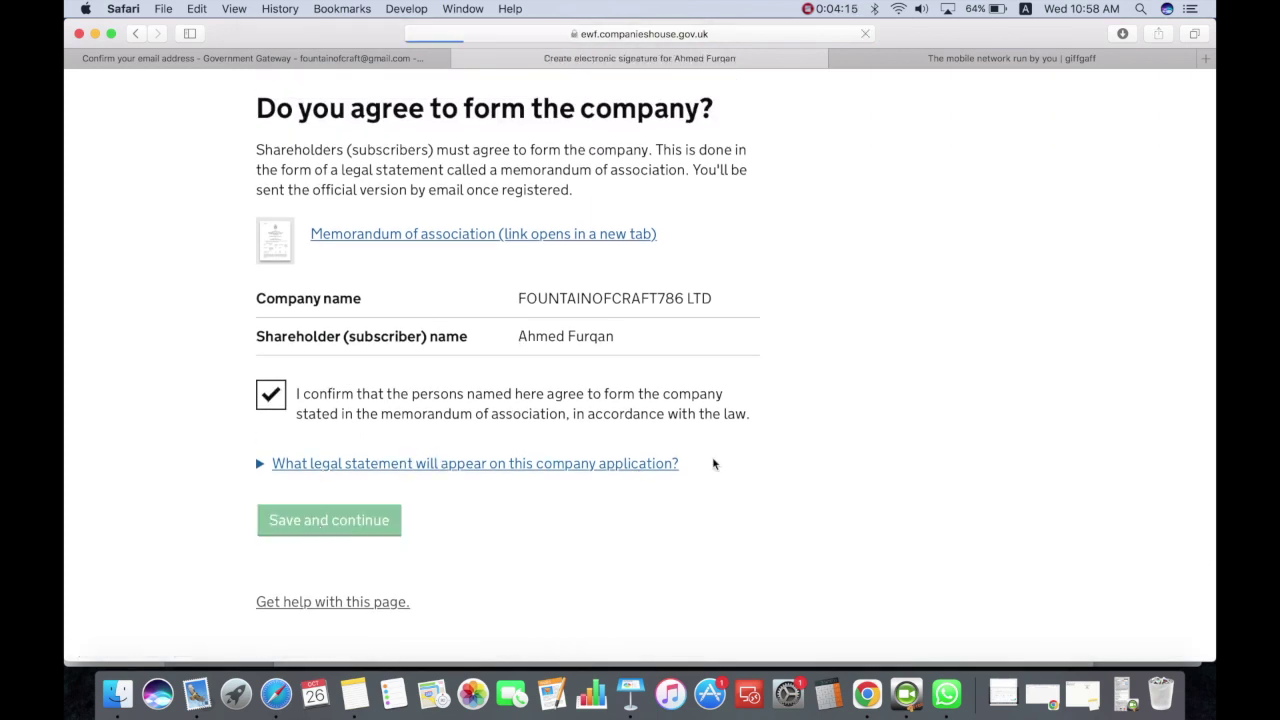
scroll(714, 464, "down", 2)
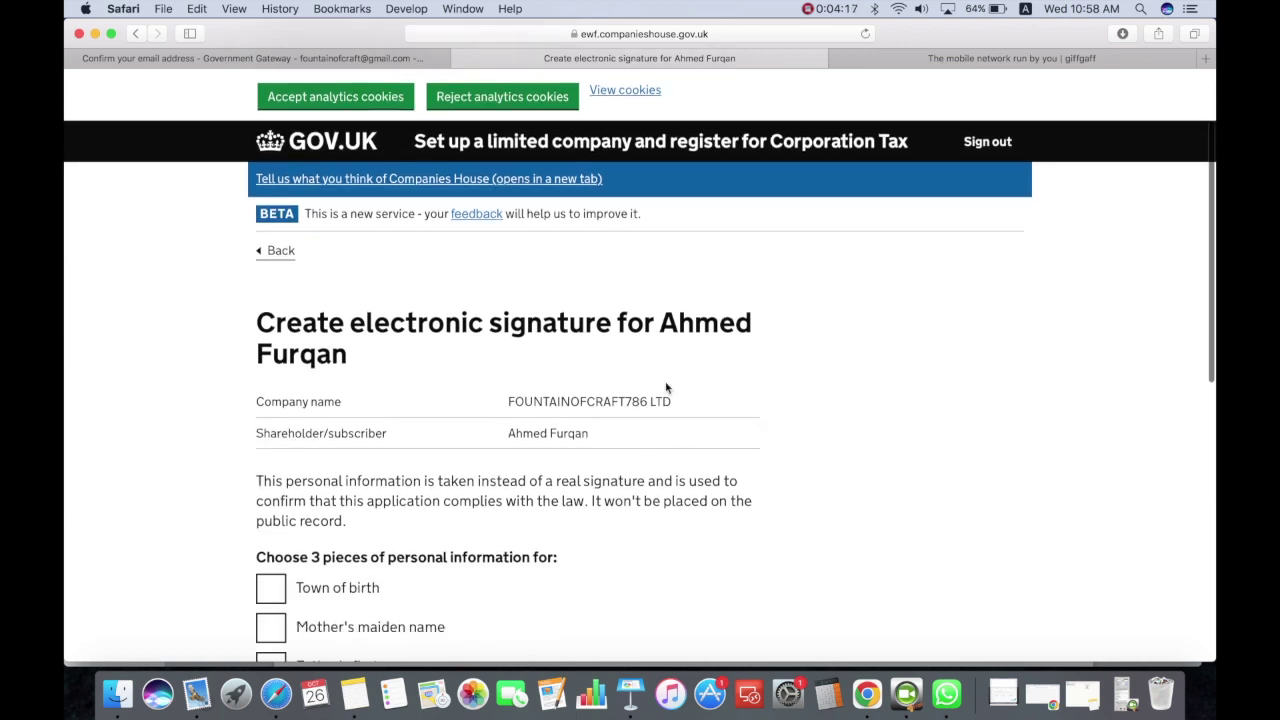
Step: Use town of birth and father's first name for the signature, entering their requested letters
scroll(666, 386, "down", 5)
left_click(296, 374)
left_click(280, 433)
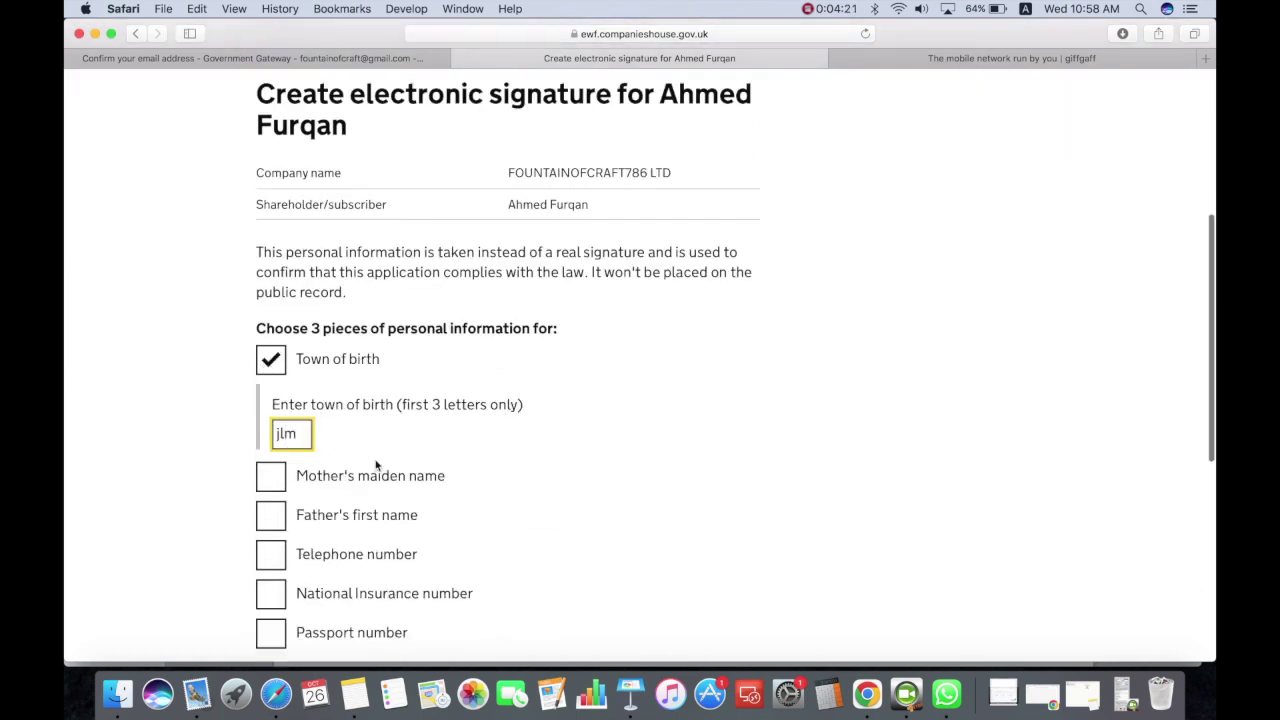
scroll(380, 467, "down", 3)
left_click(274, 420)
left_click(299, 491)
Step: Add the requested passport number digits as the third detail and save the signature
scroll(549, 514, "down", 1)
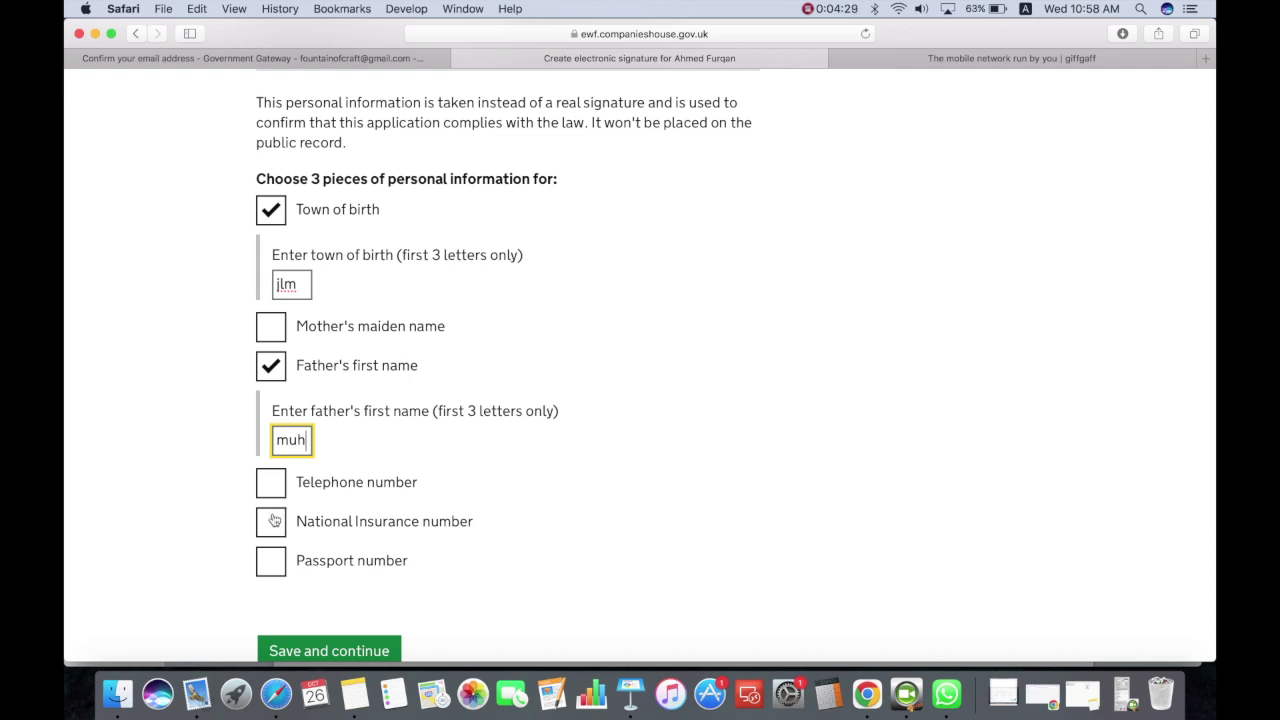
left_click(271, 560)
left_click(290, 640)
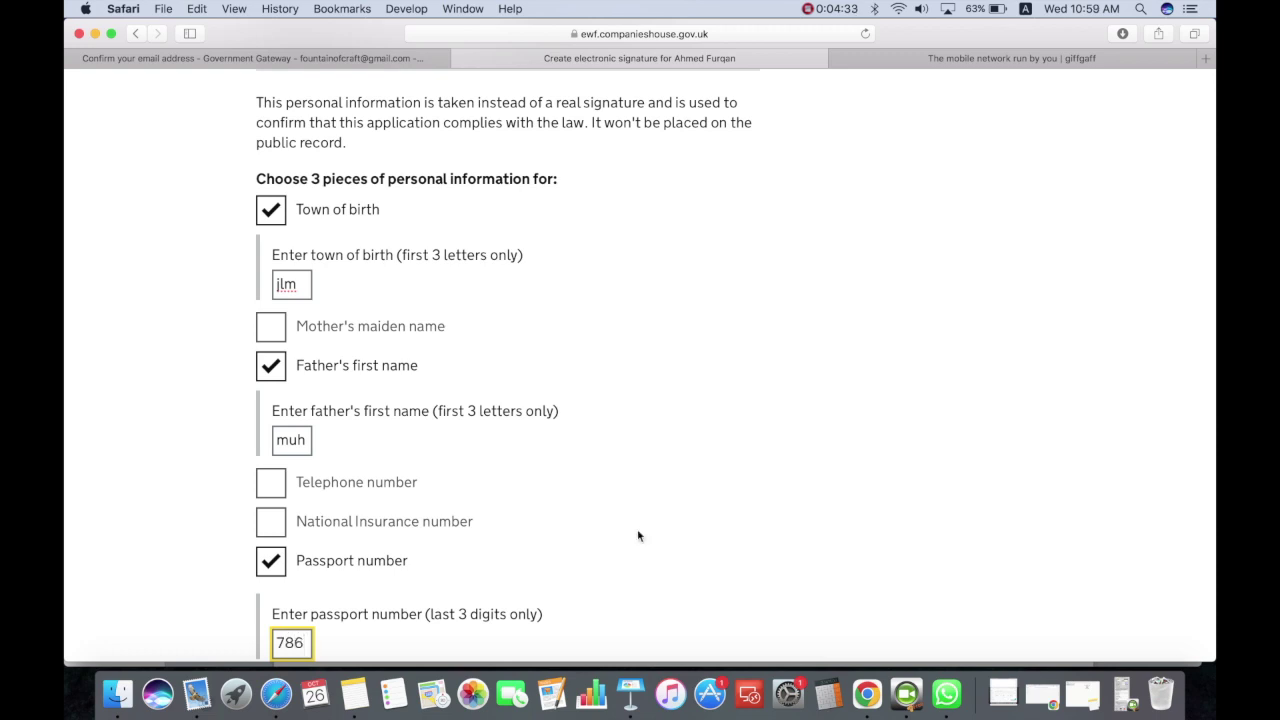
scroll(638, 536, "down", 5)
left_click(371, 485)
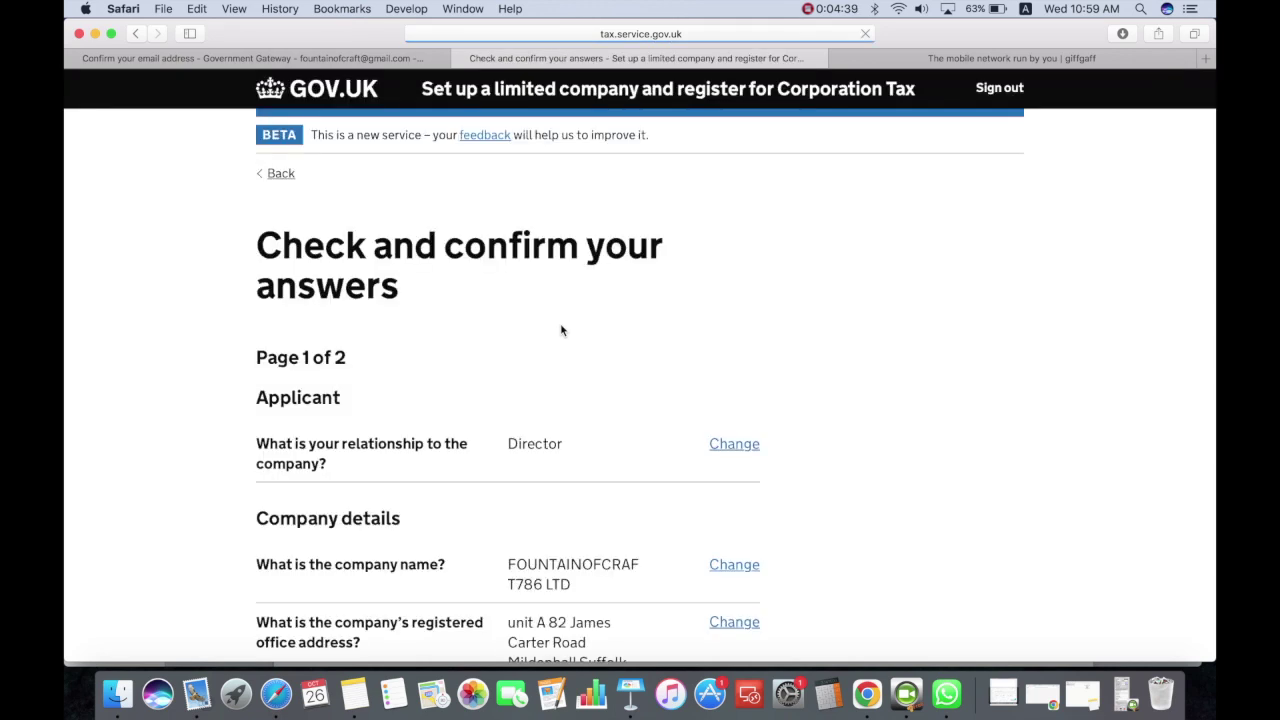
Step: Review the answers on page 1 of 2 and confirm them
scroll(497, 297, "down", 5)
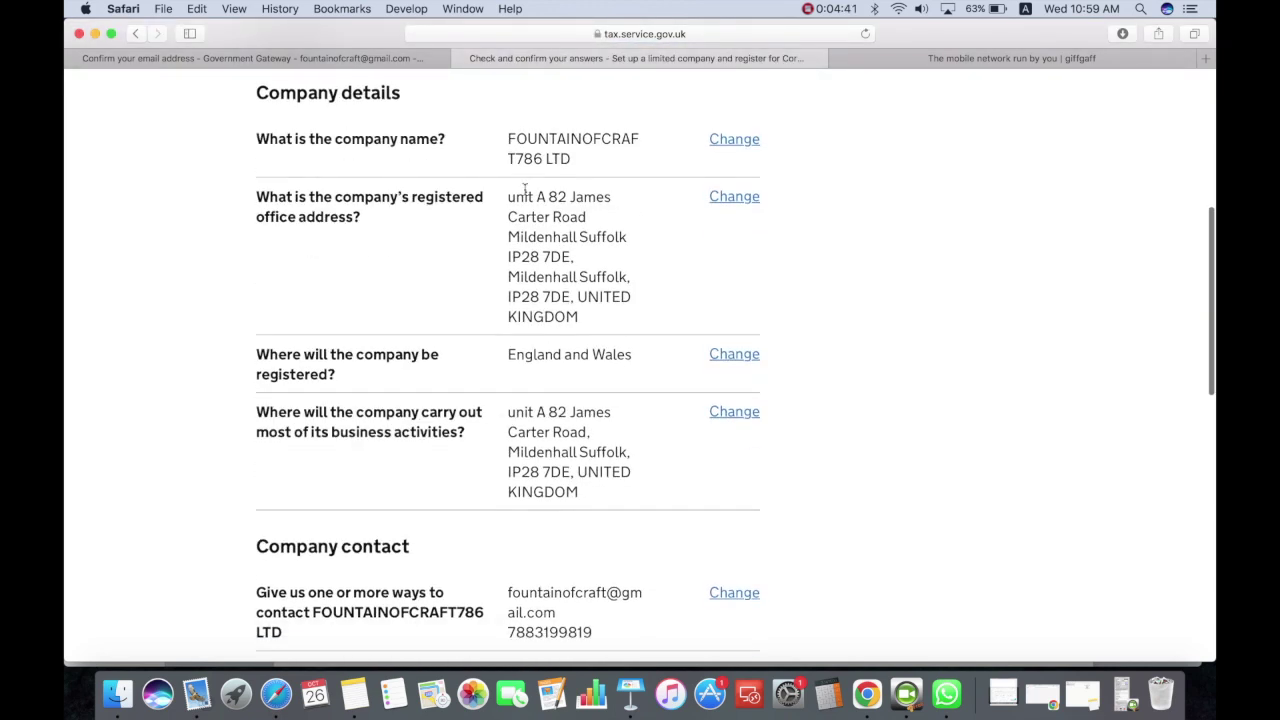
scroll(525, 432, "up", 2)
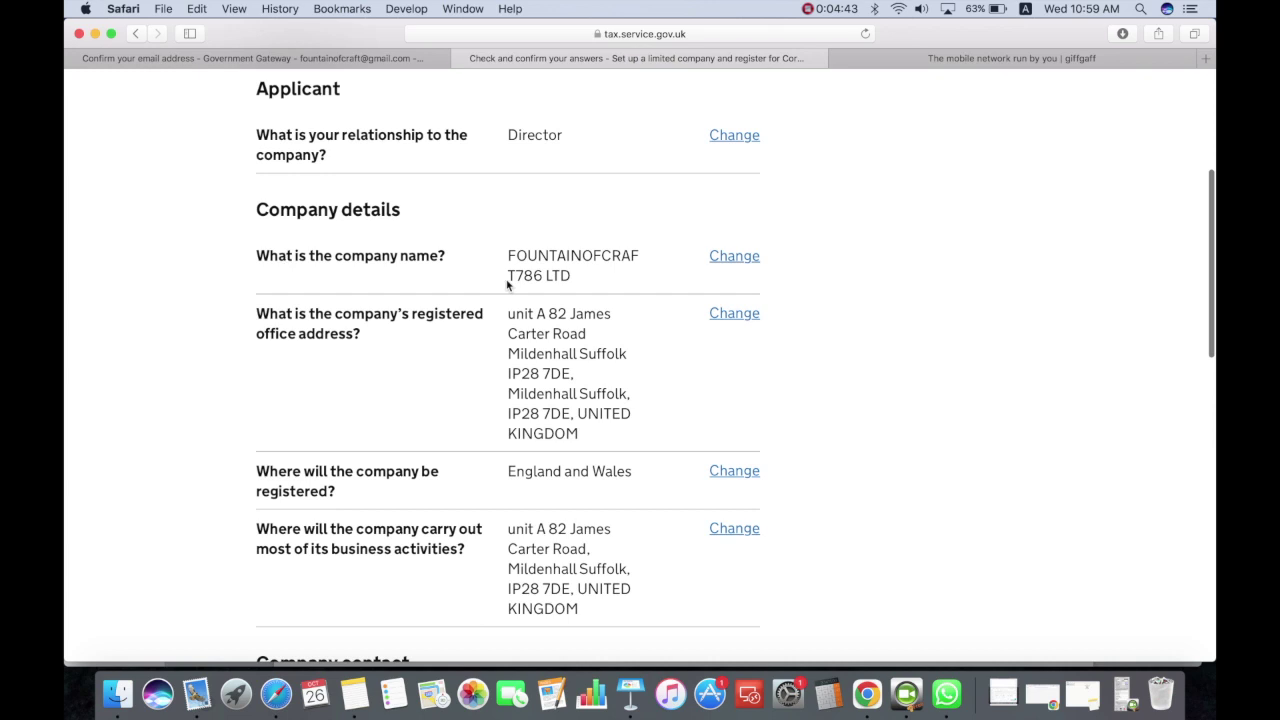
scroll(467, 354, "down", 1)
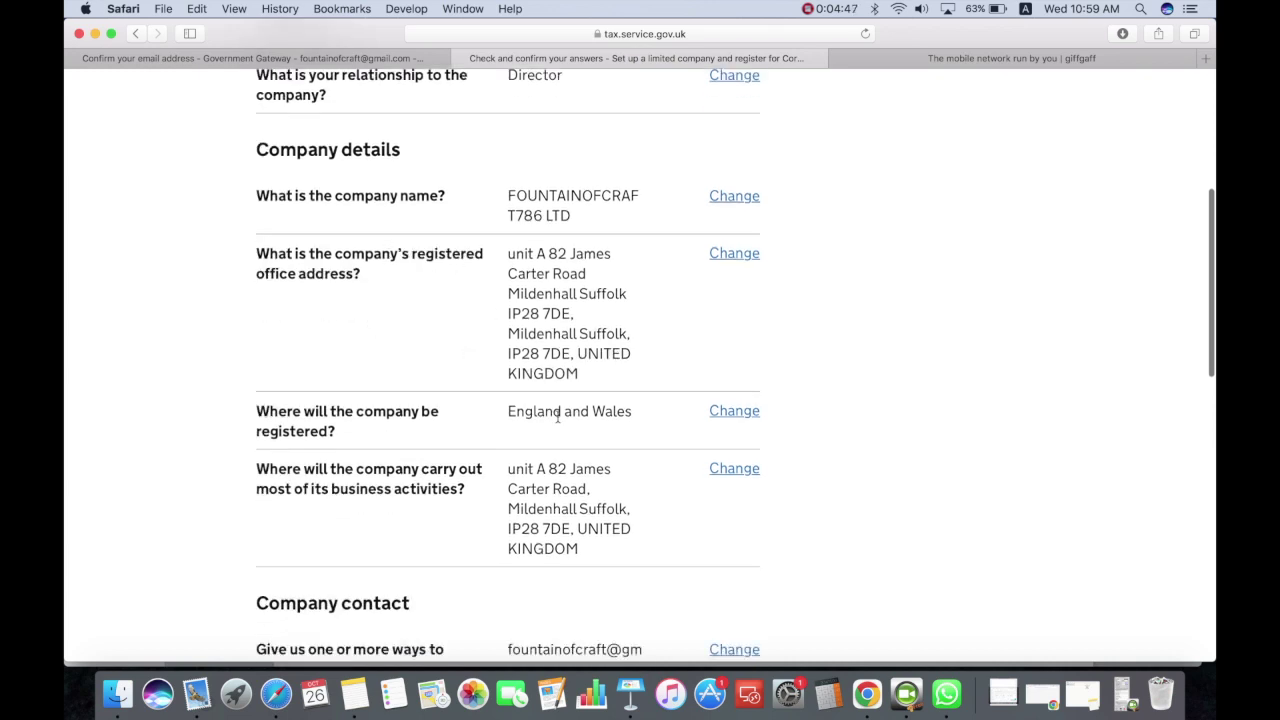
scroll(558, 417, "down", 4)
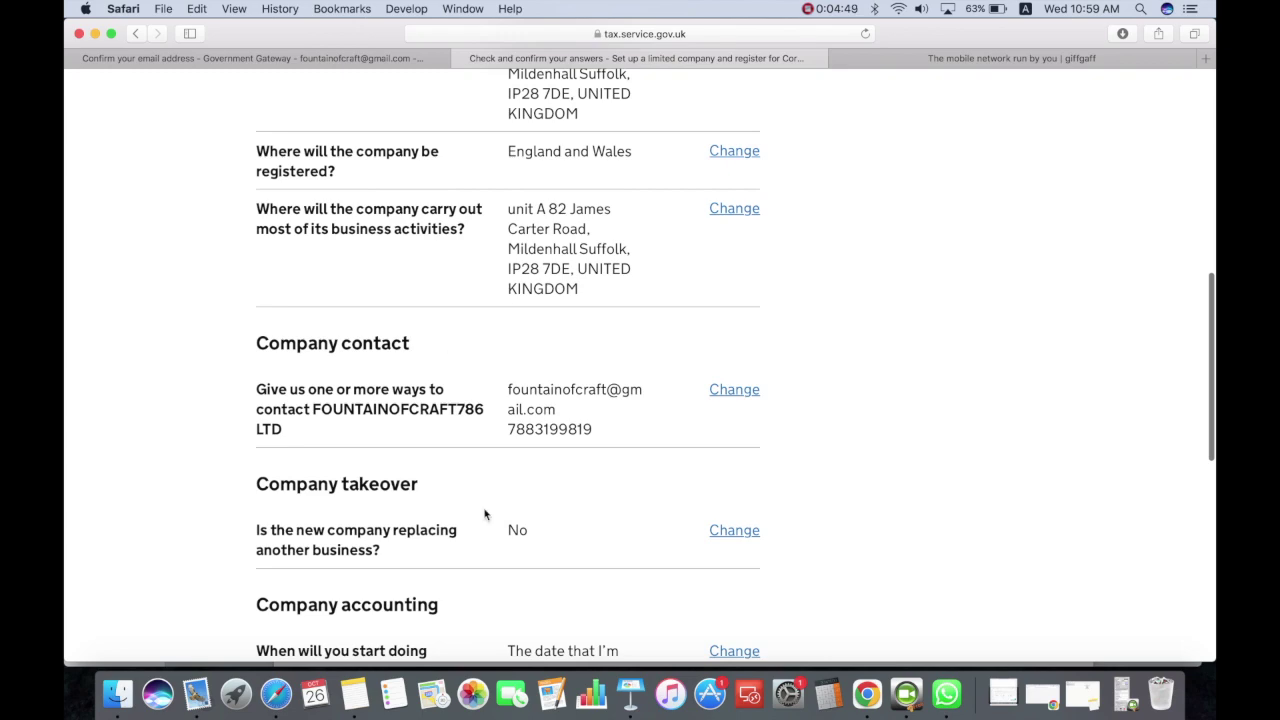
scroll(485, 514, "down", 4)
scroll(605, 477, "down", 5)
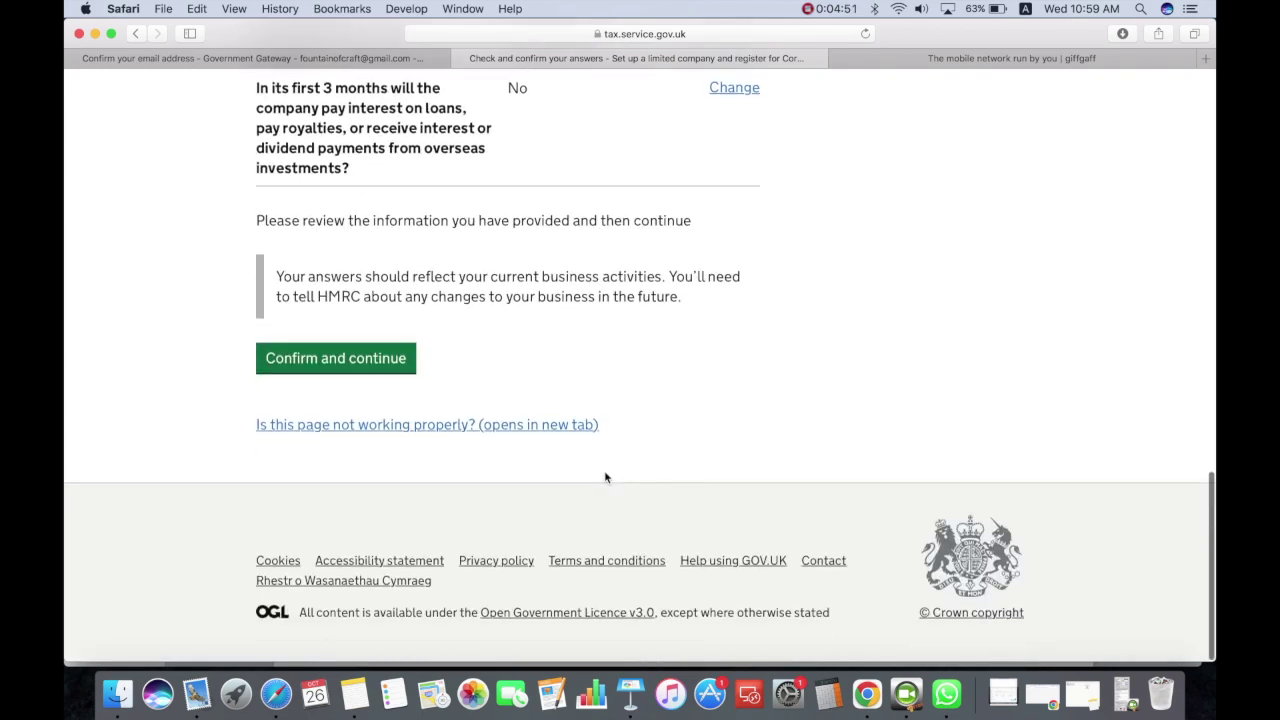
scroll(605, 477, "up", 2)
left_click(290, 472)
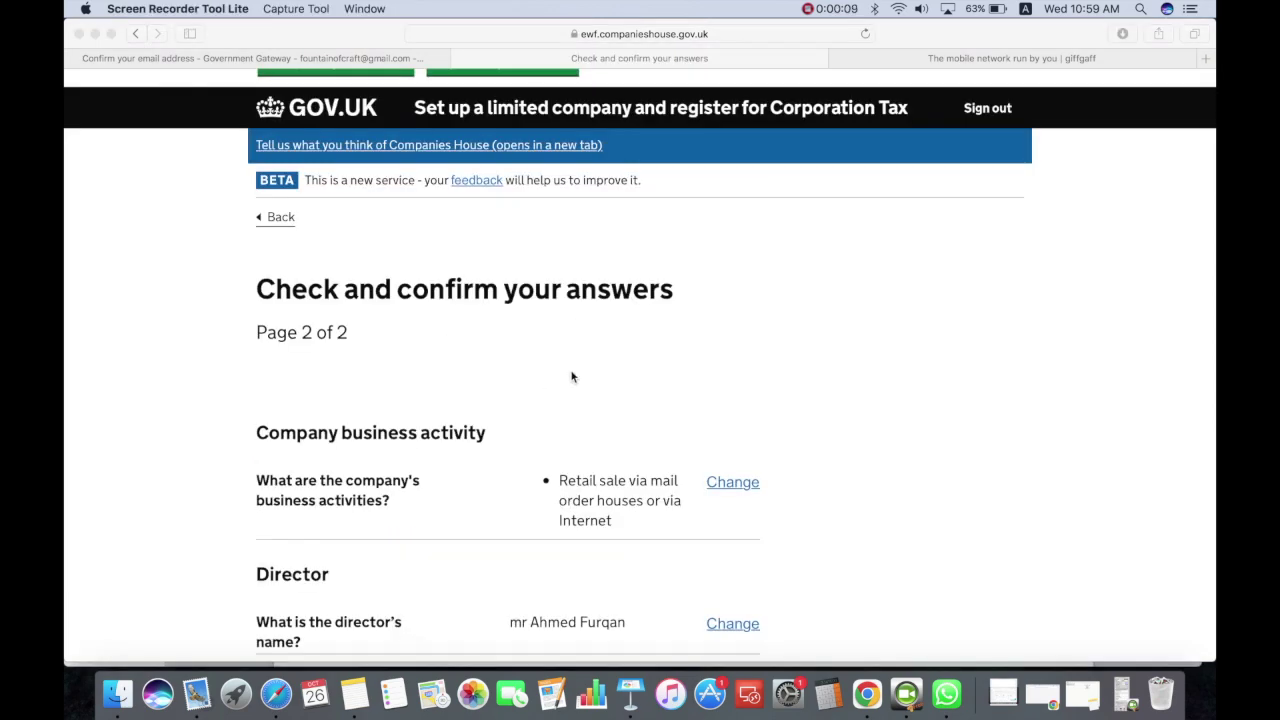
Step: Review answers page 2, tick the 'I understand' declaration, and send the application
scroll(563, 468, "down", 10)
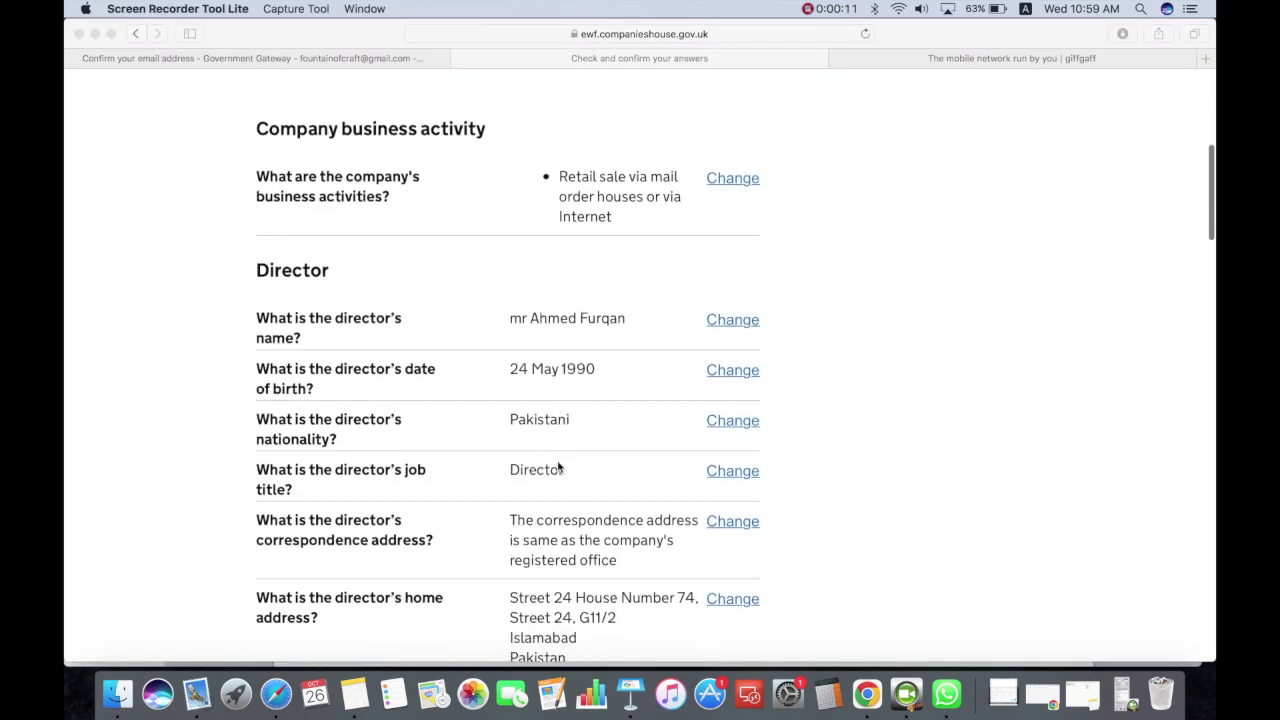
scroll(608, 495, "down", 10)
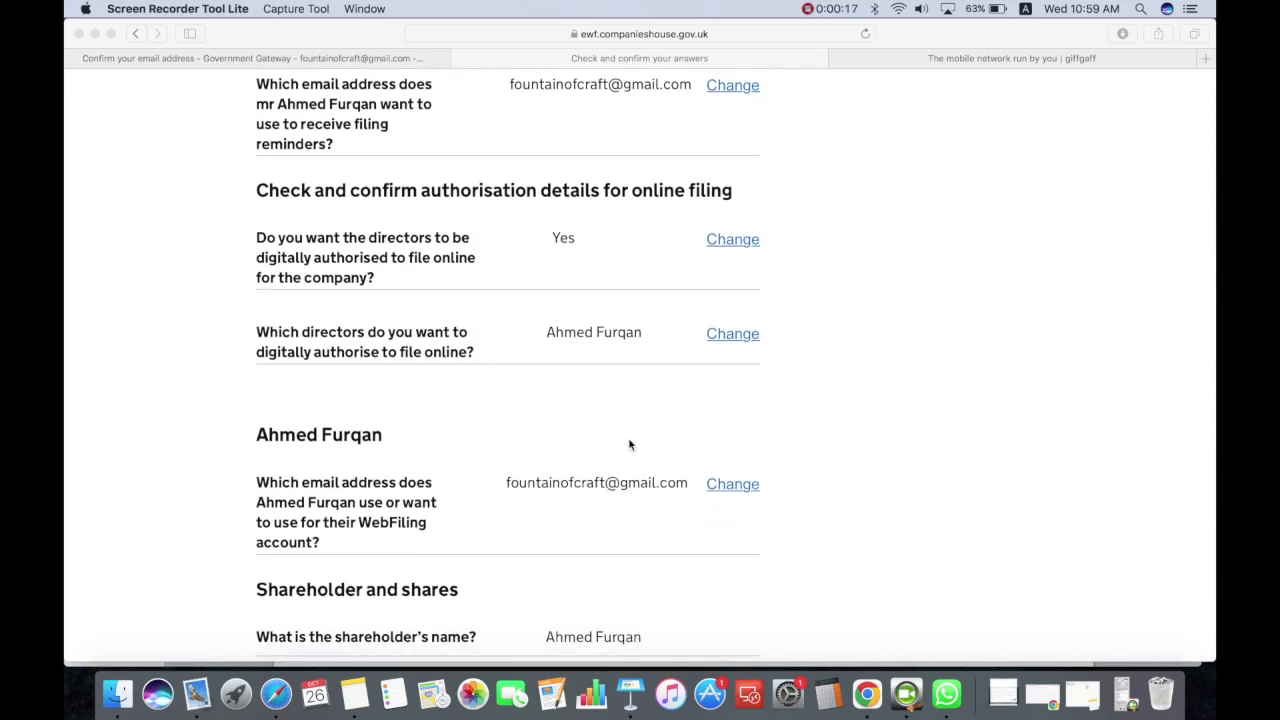
scroll(641, 446, "down", 1)
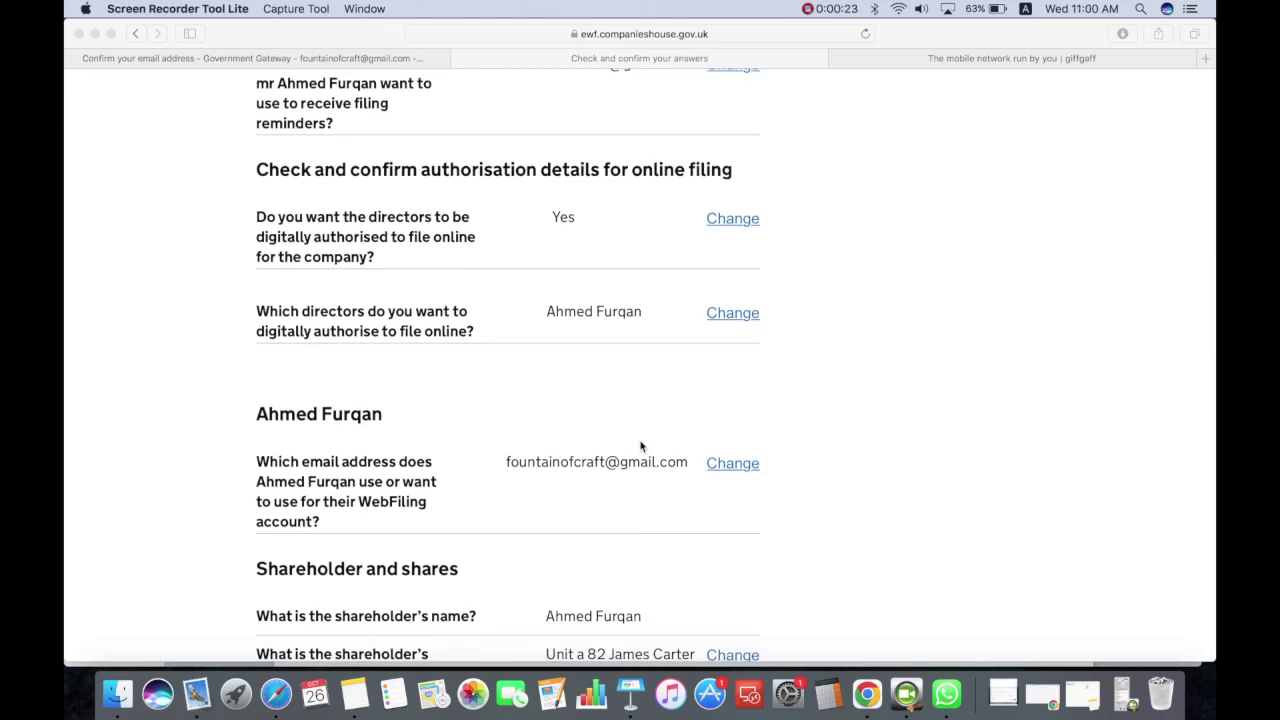
scroll(856, 389, "up", 2)
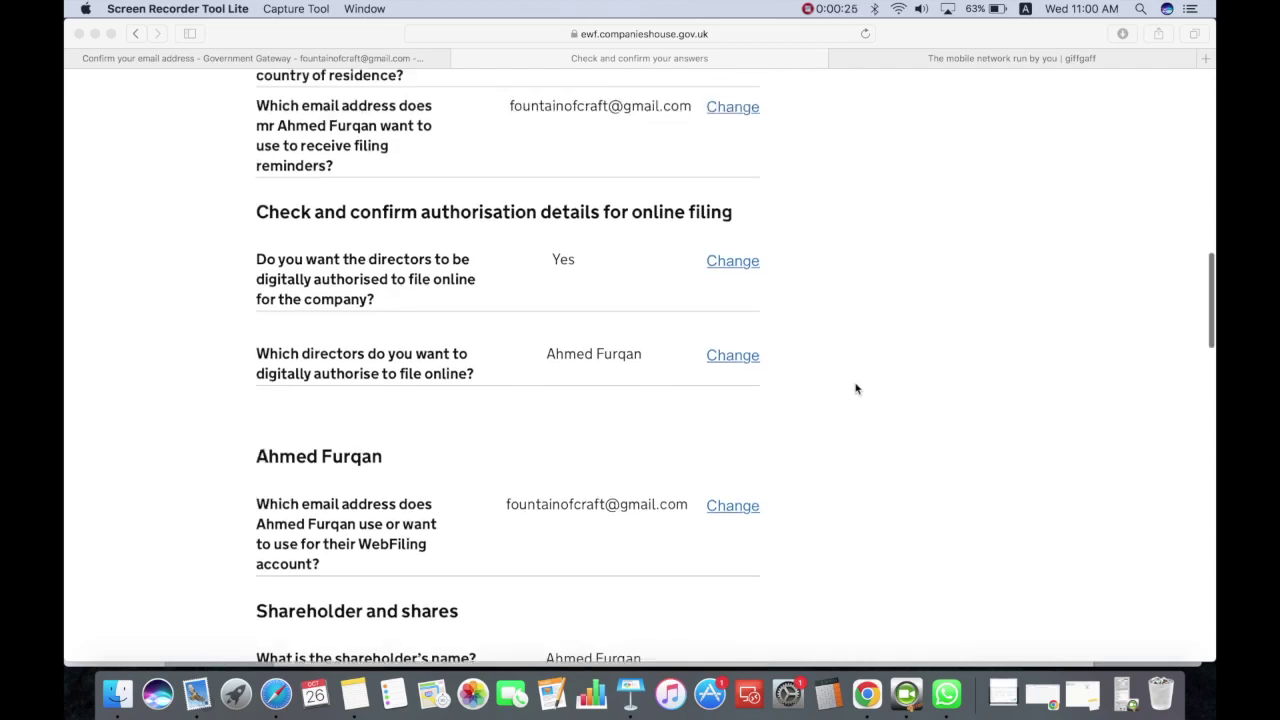
scroll(856, 389, "down", 1)
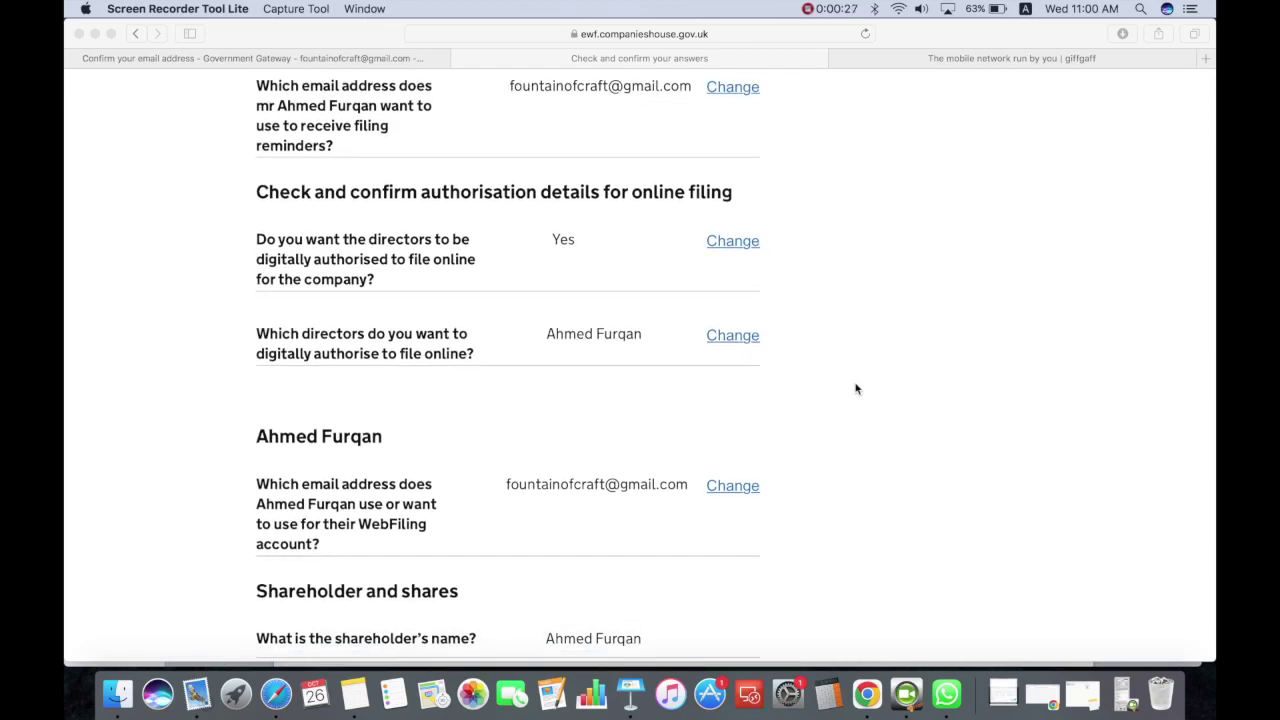
scroll(856, 389, "down", 15)
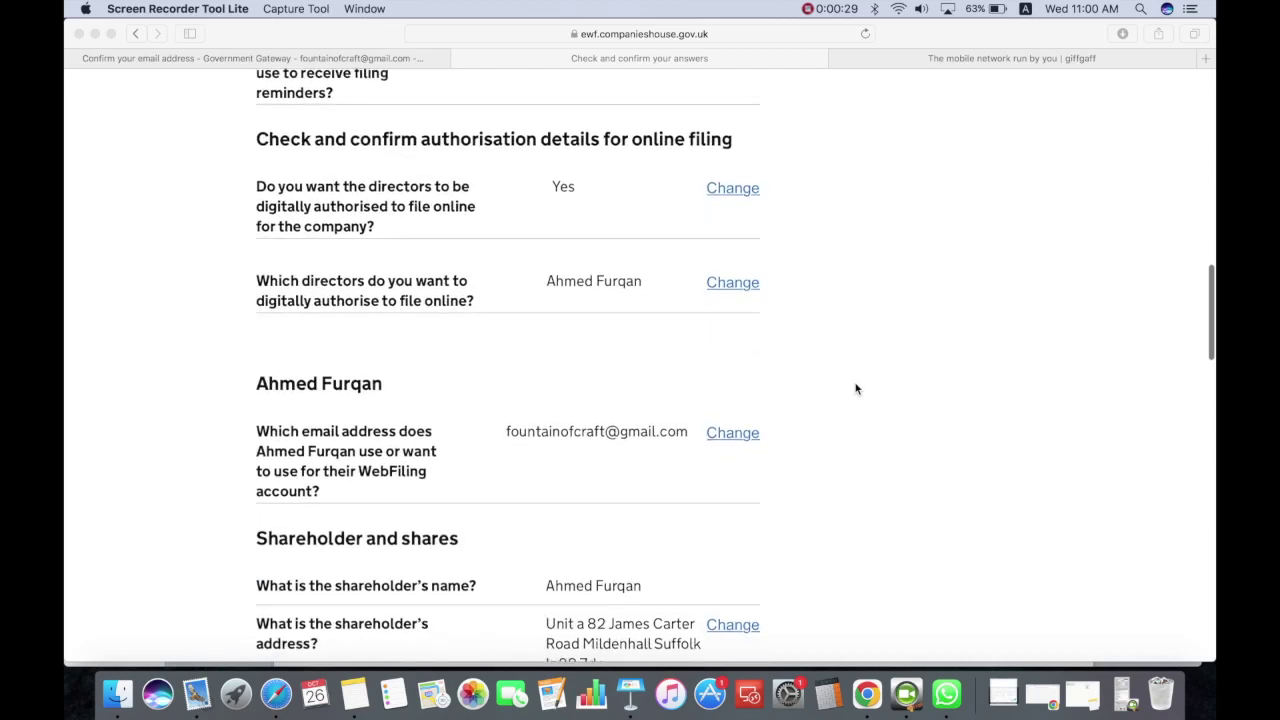
scroll(856, 389, "down", 1)
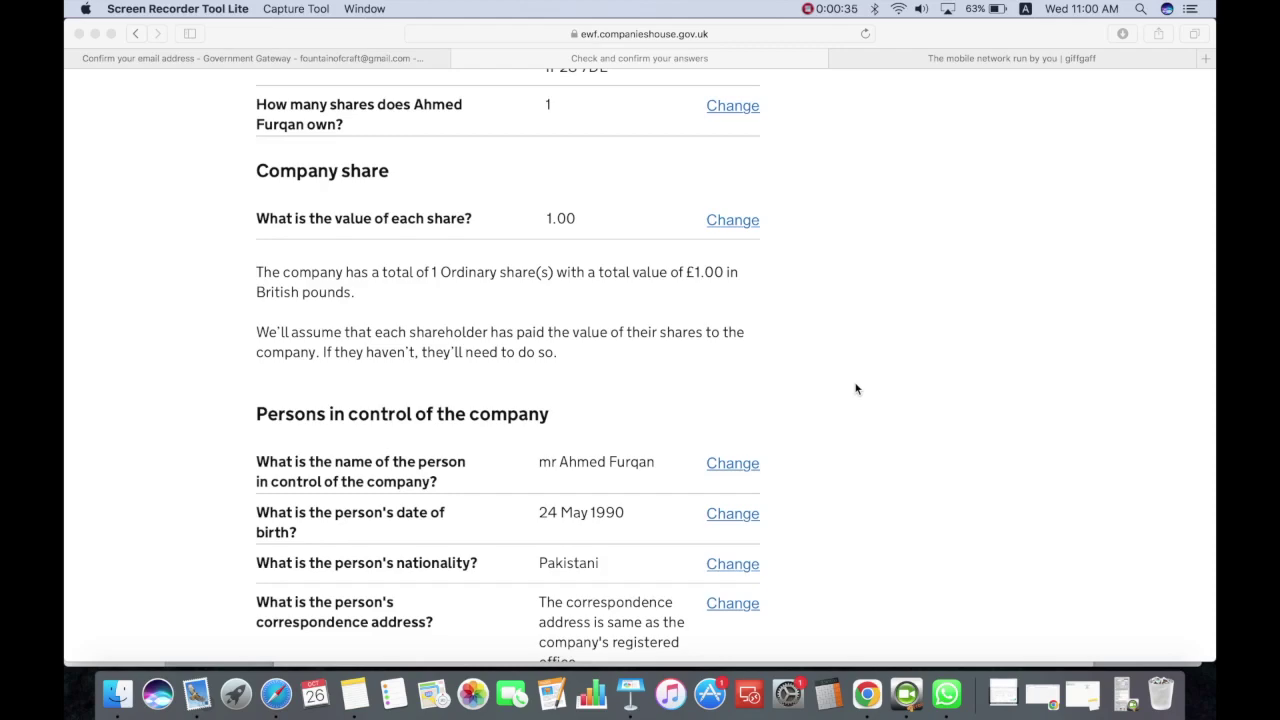
scroll(856, 389, "down", 15)
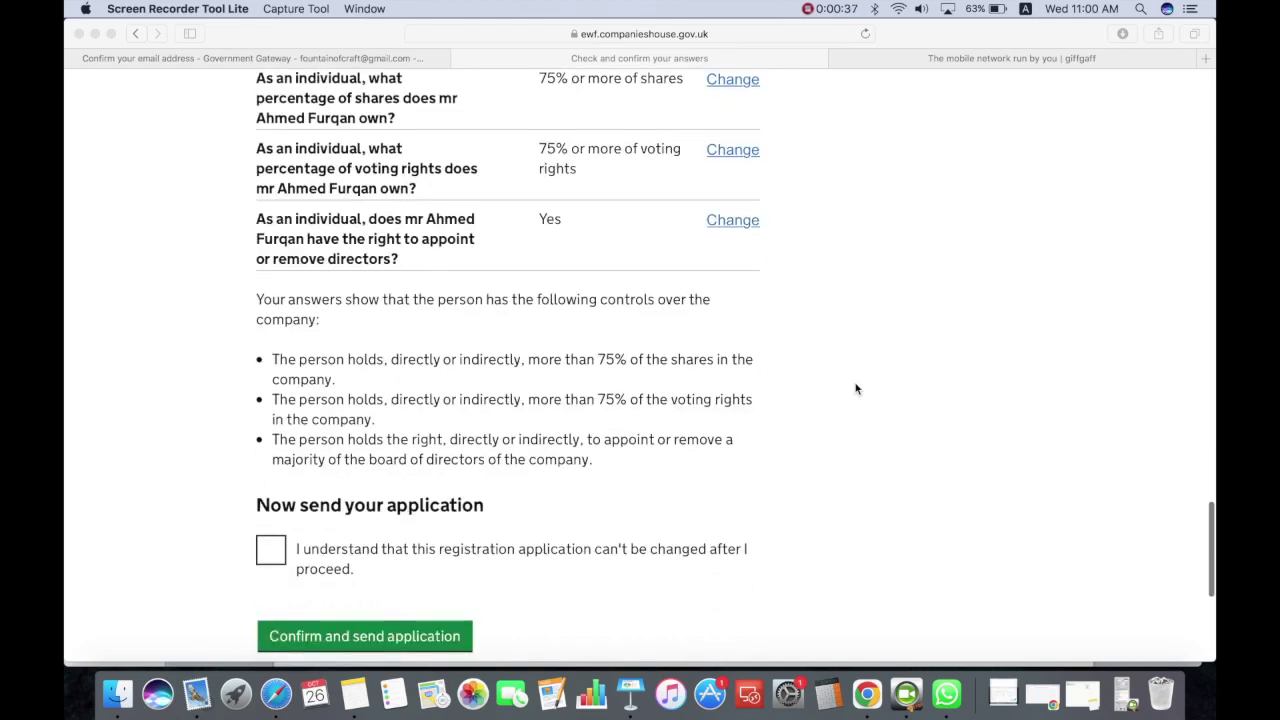
left_click(269, 509)
left_click(270, 498)
scroll(480, 150, "up", 10)
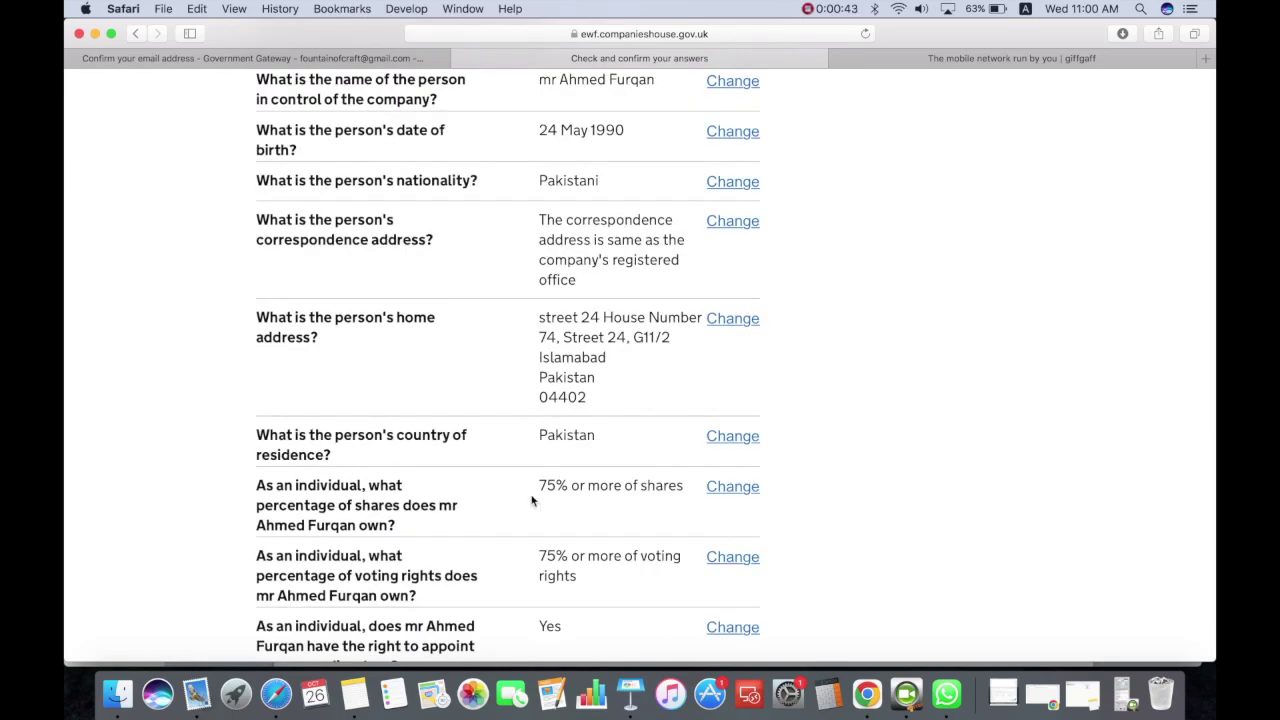
scroll(532, 501, "down", 10)
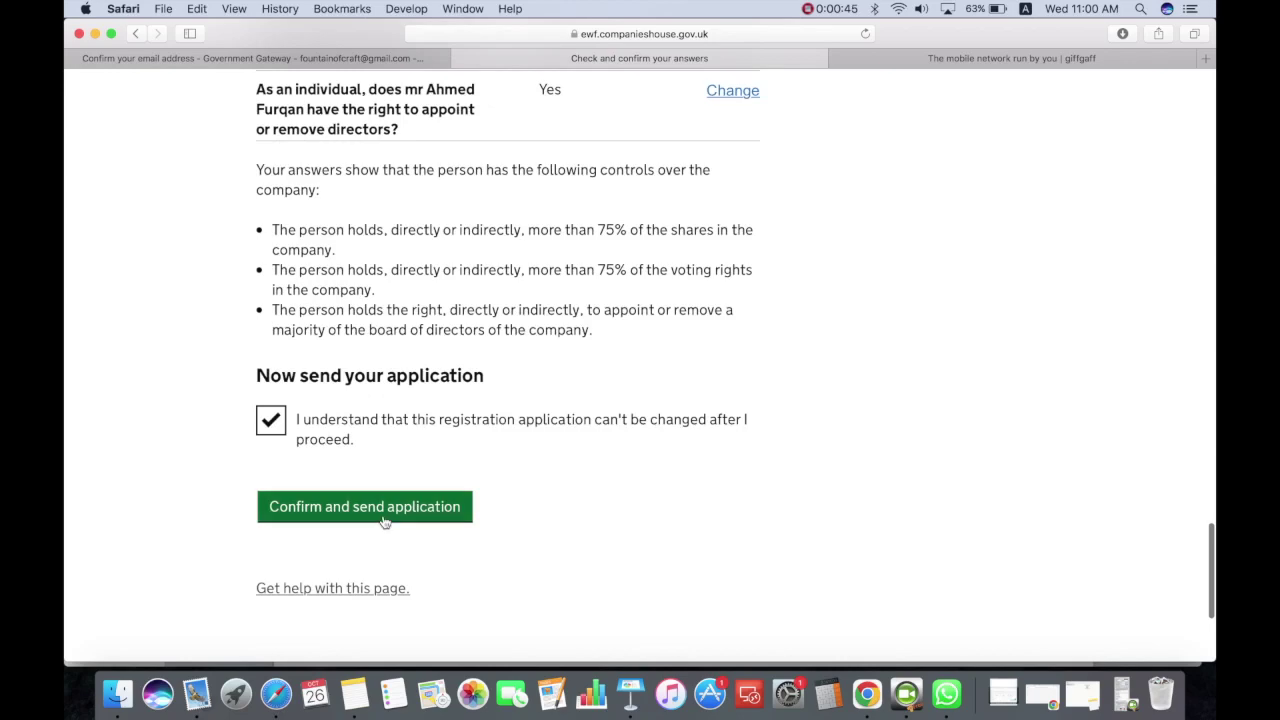
left_click(384, 521)
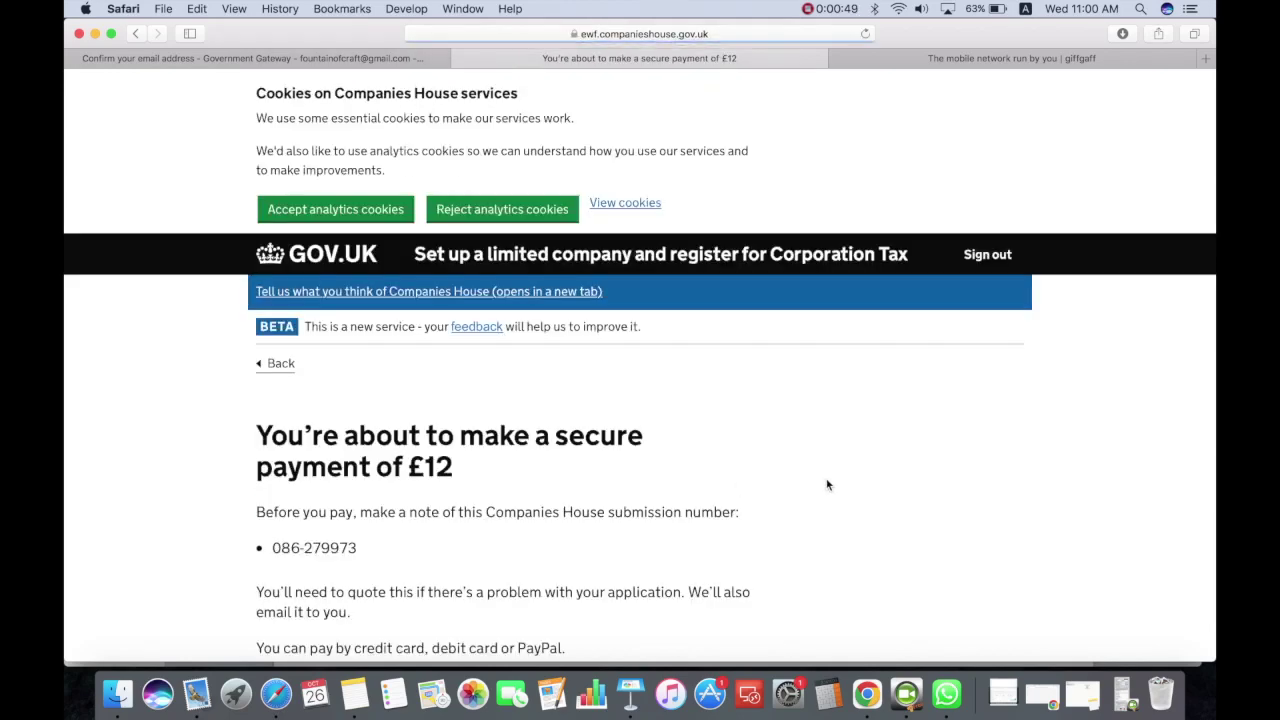
Step: Proceed from the secure payment page to pay the £12 Companies House fee
scroll(329, 349, "down", 3)
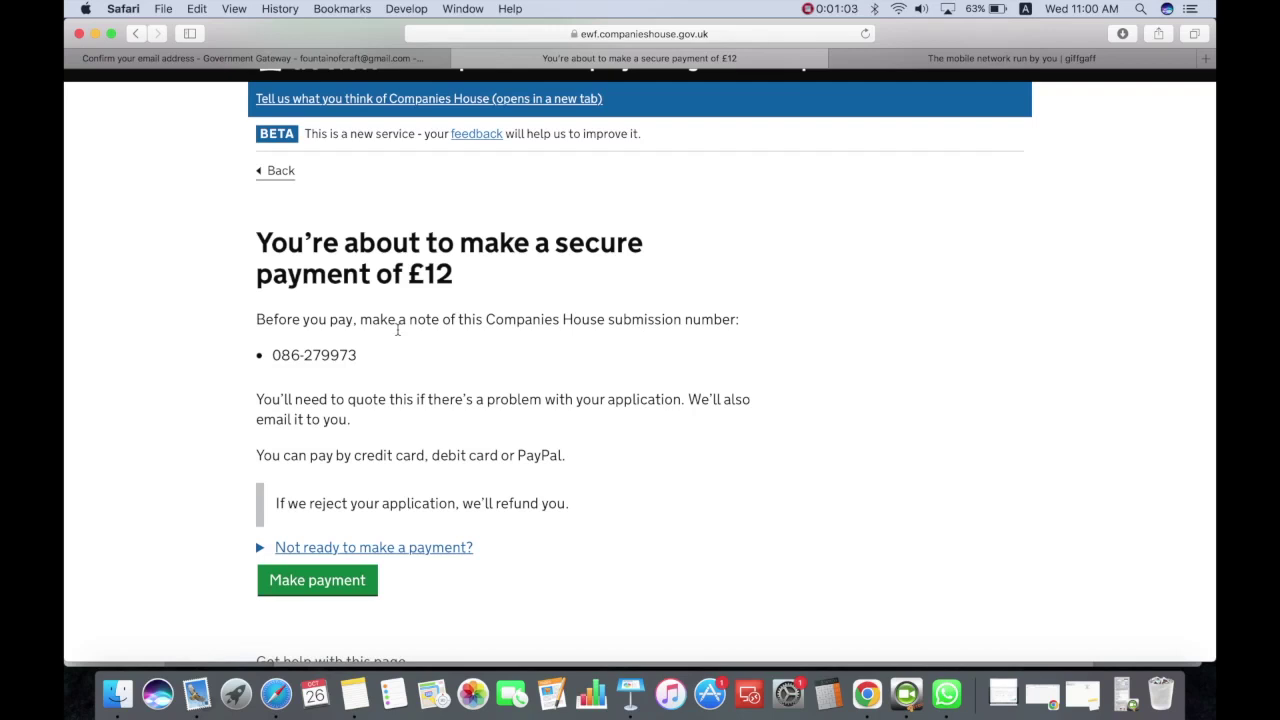
scroll(503, 407, "down", 2)
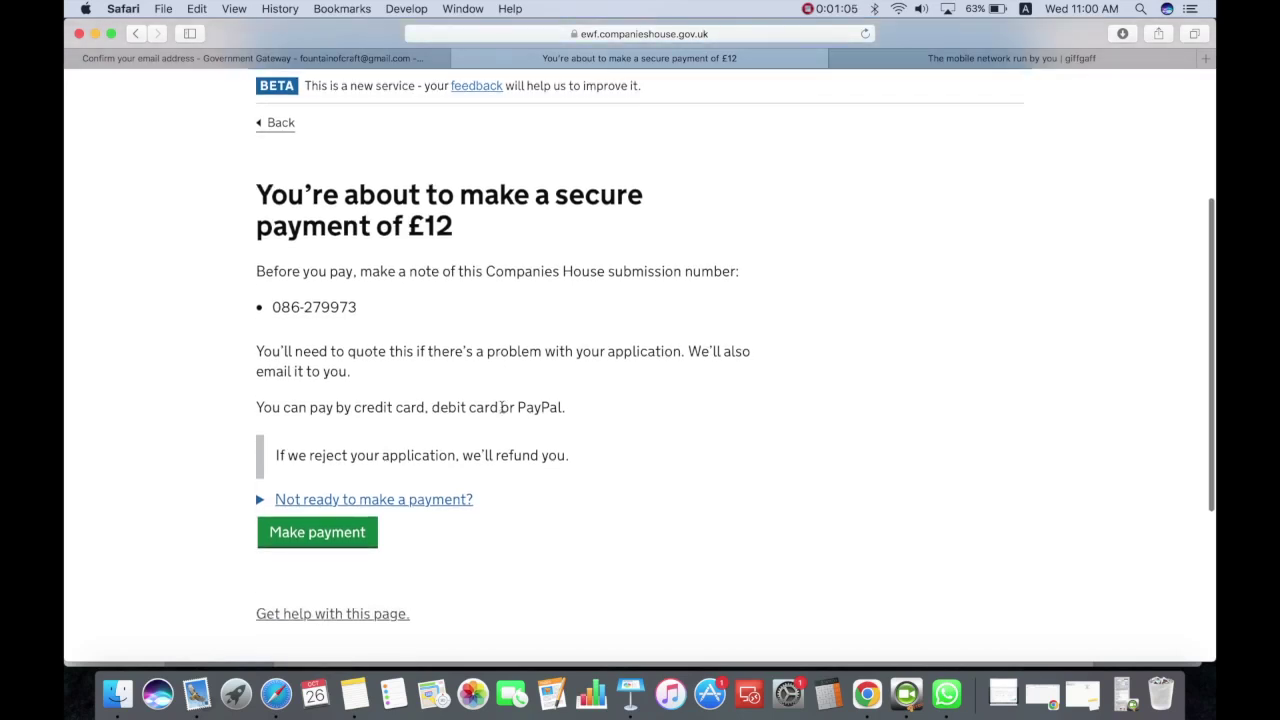
scroll(598, 430, "down", 1)
scroll(598, 430, "up", 1)
left_click(320, 539)
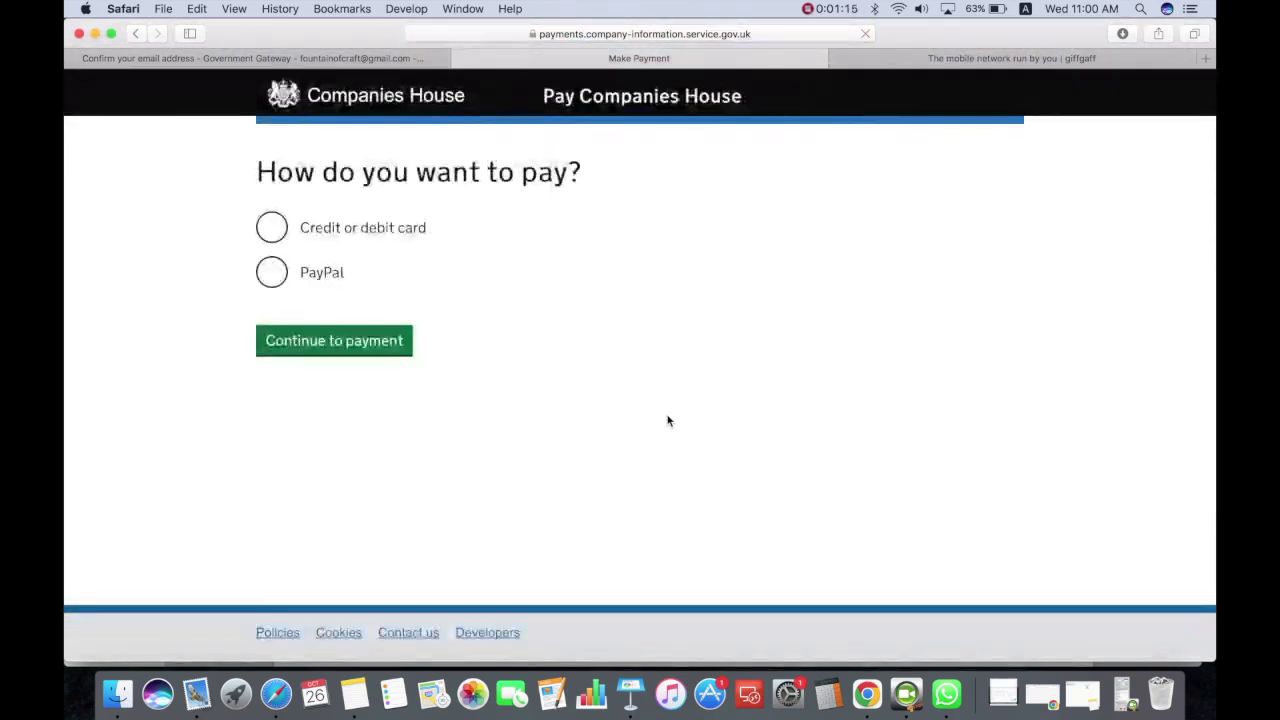
Step: Choose credit or debit card payment and look over the empty £12.00 card details form
left_click(272, 222)
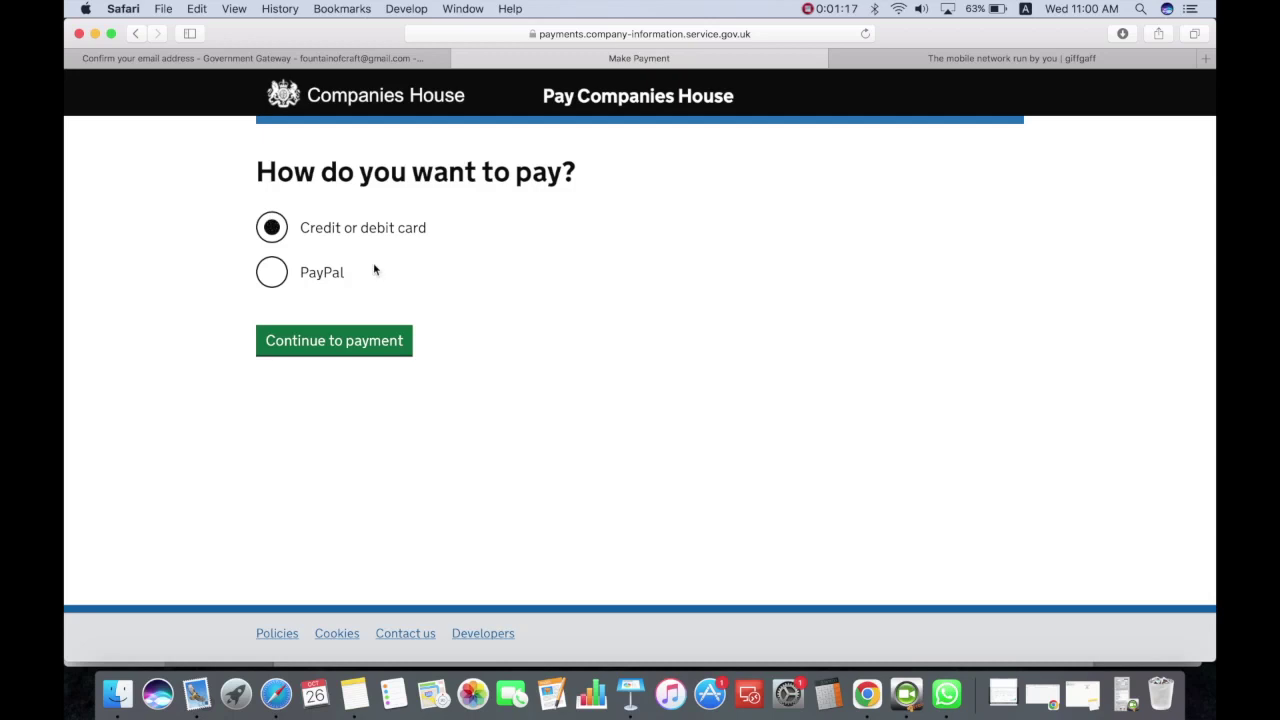
left_click(337, 347)
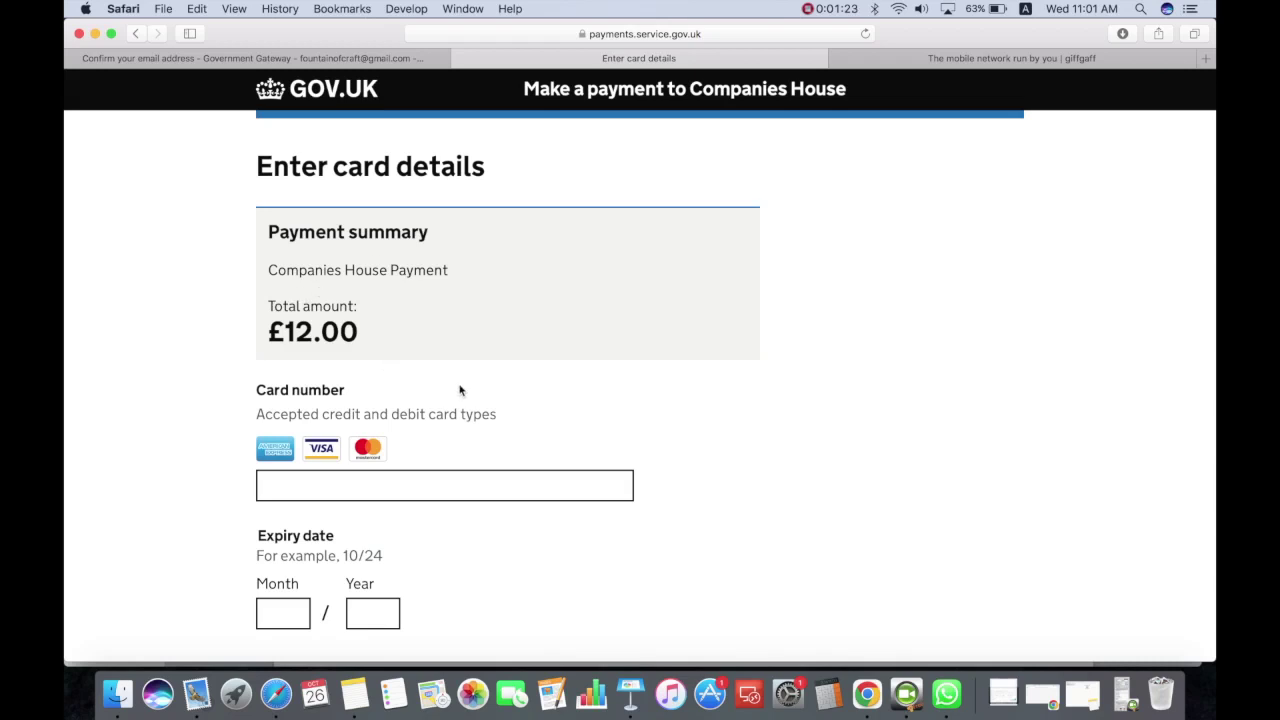
scroll(460, 389, "down", 4)
scroll(357, 423, "down", 2)
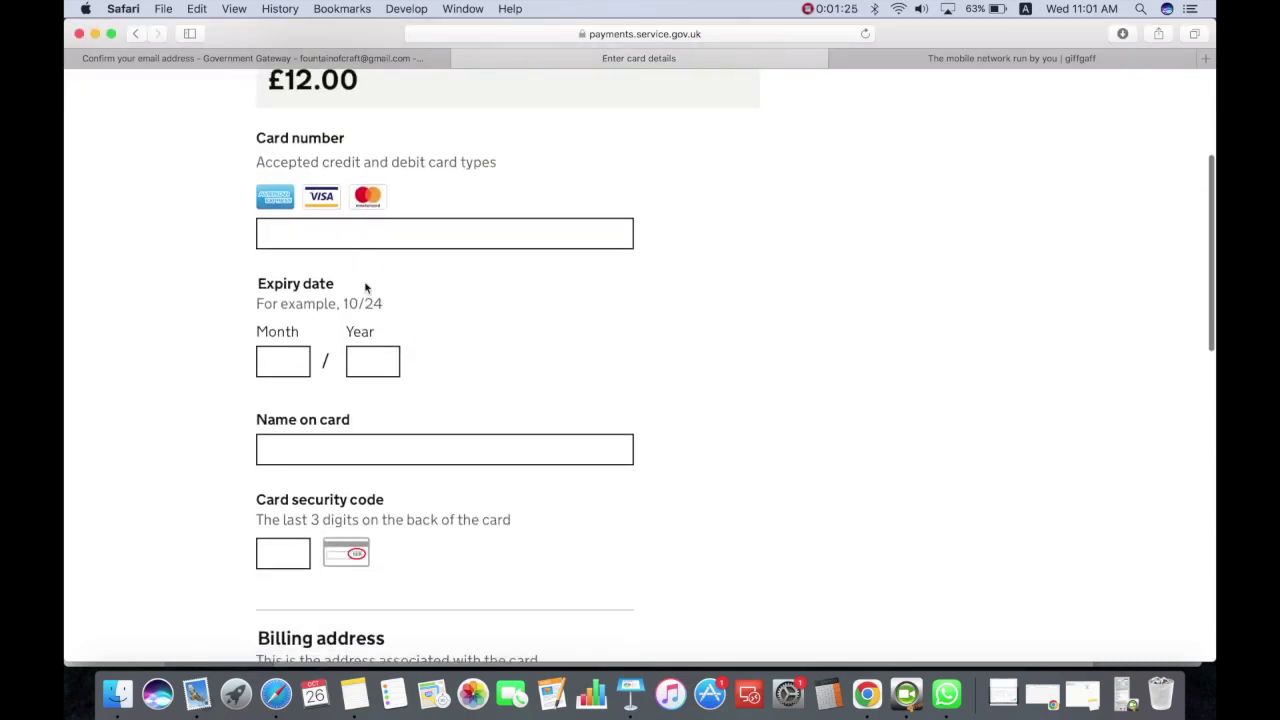
scroll(540, 500, "down", 4)
scroll(520, 497, "down", 6)
scroll(632, 463, "up", 7)
scroll(640, 463, "up", 8)
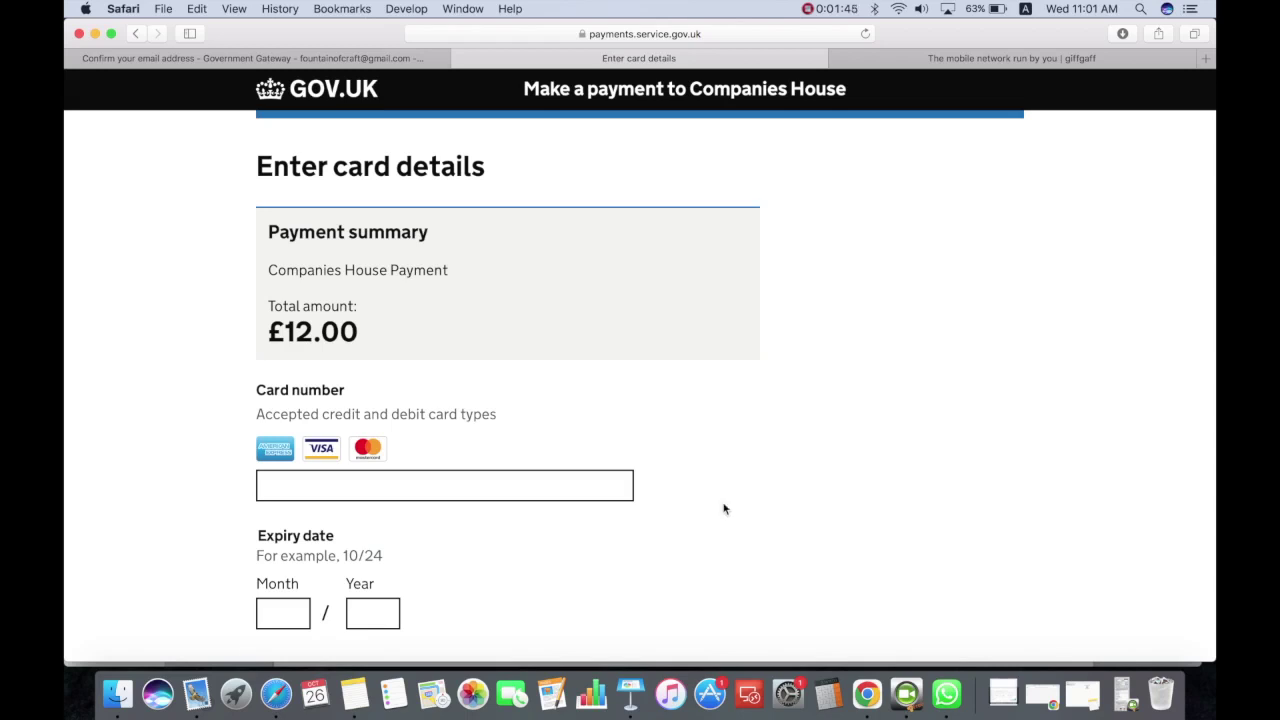
scroll(706, 523, "down", 3)
scroll(702, 464, "up", 3)
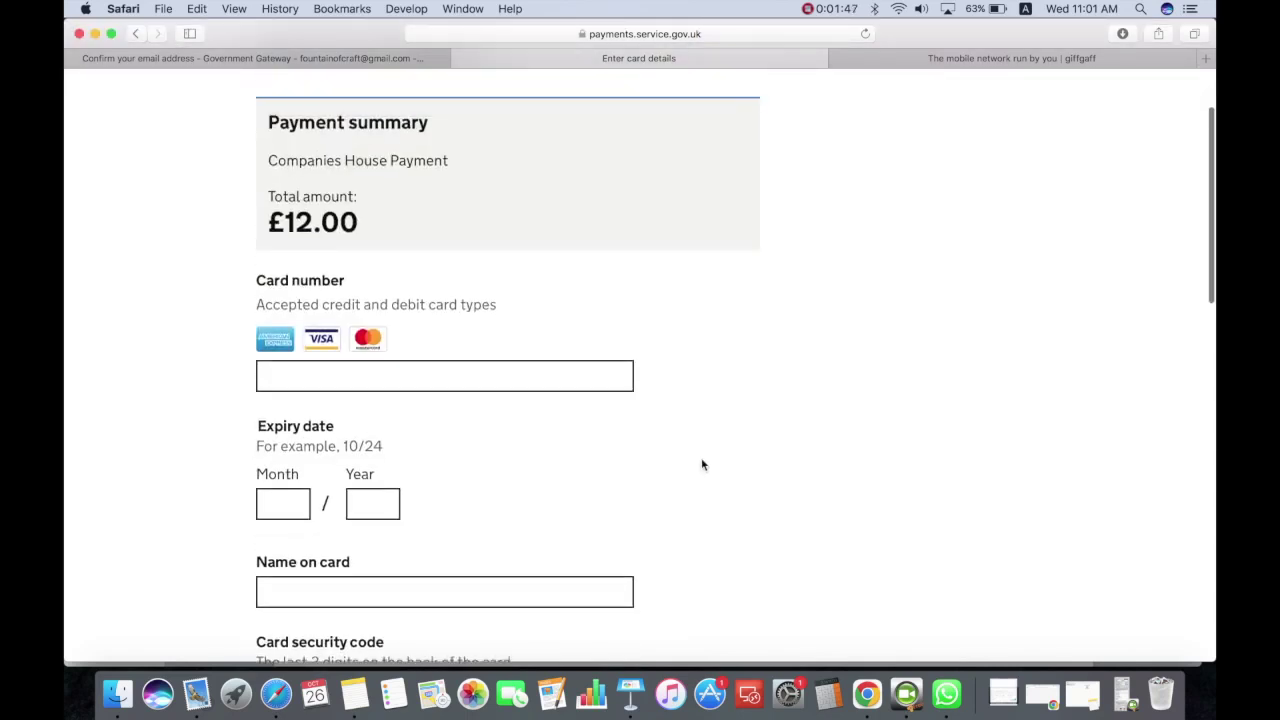